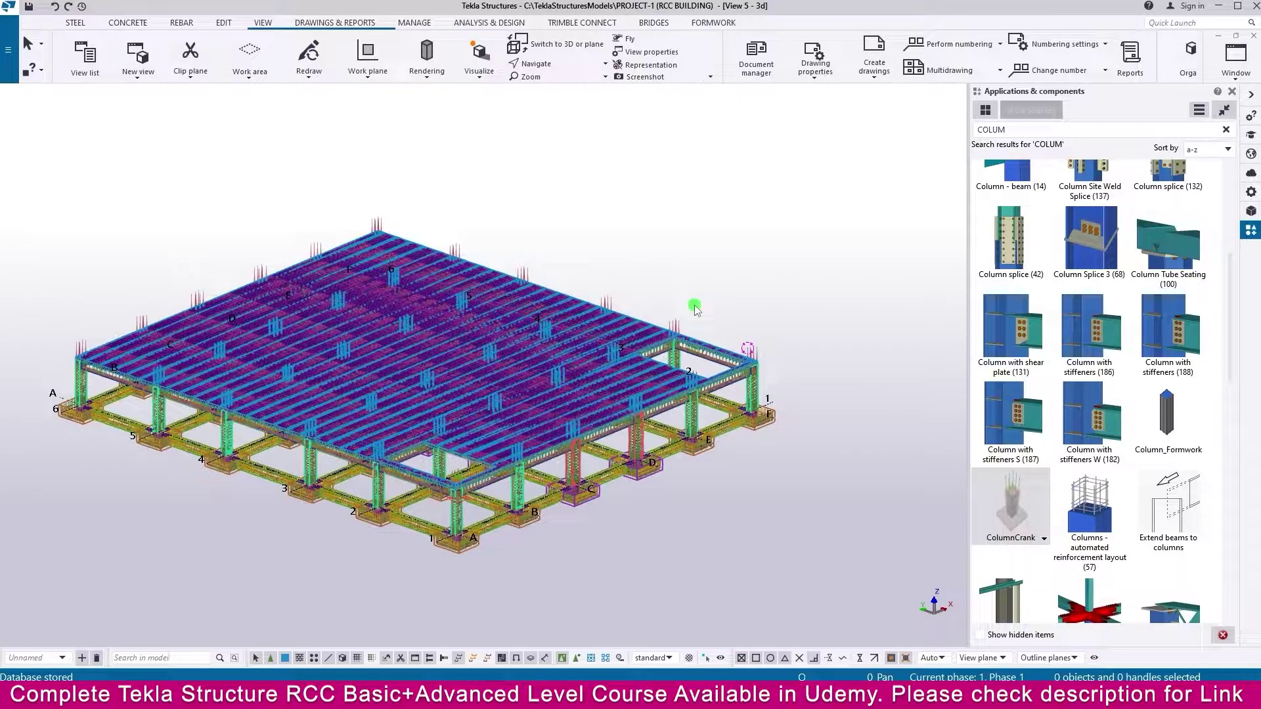
Step: Open the Grid 1 elevation view from the list of named views
click(88, 60)
click(187, 241)
double_click(174, 242)
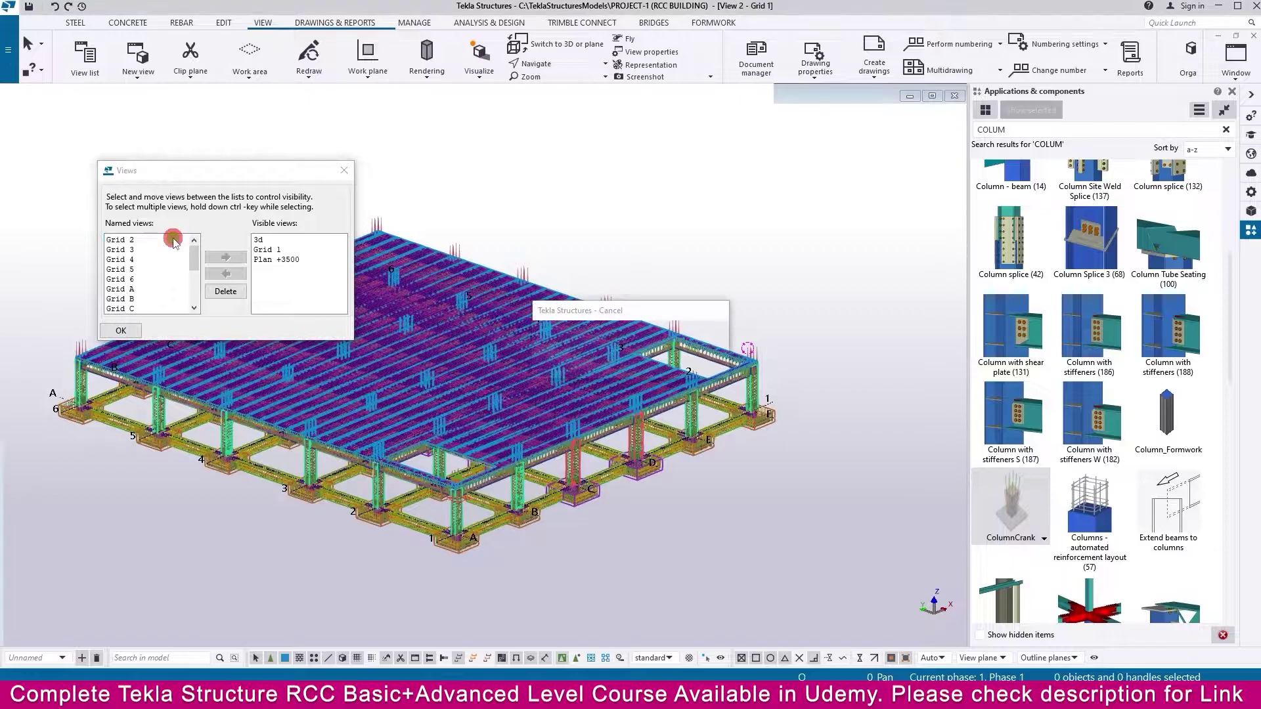
click(344, 170)
click(440, 383)
middle_drag(440, 383, 452, 318)
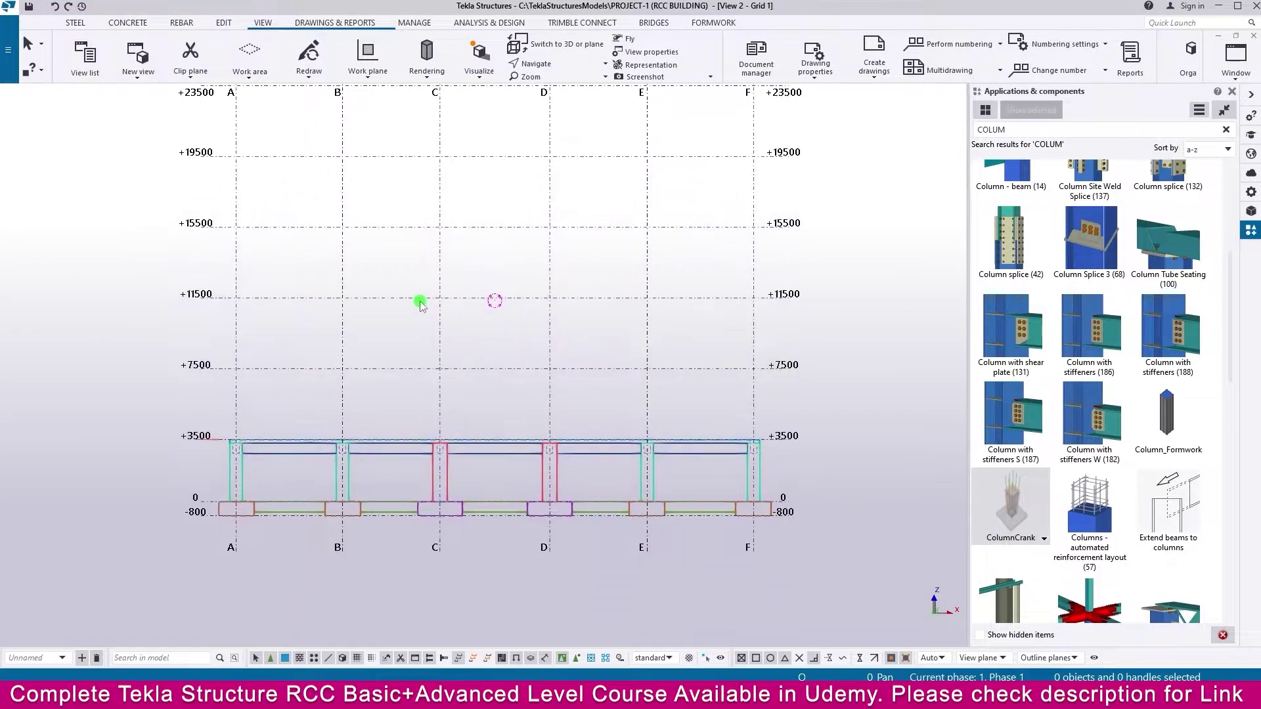
Step: Copy the six ground-floor columns on grids A to F from level 0 up to level +3500
scroll(251, 473, up, 5)
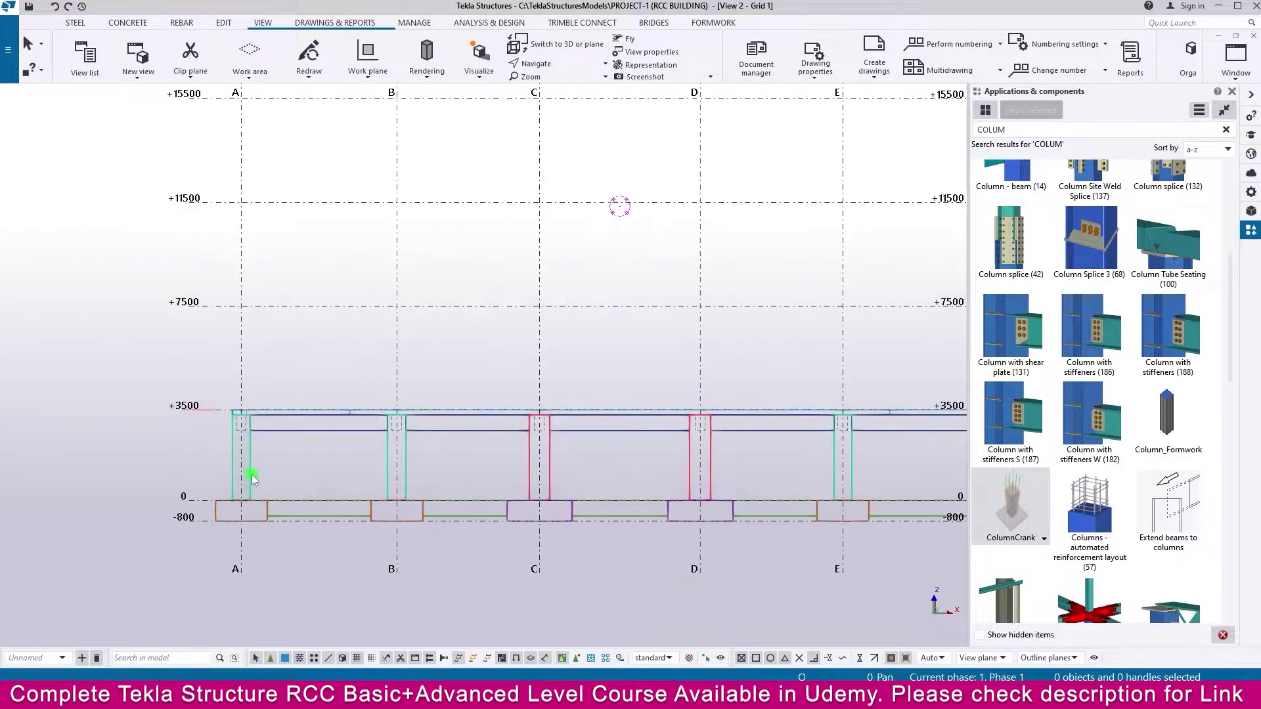
click(247, 455)
scroll(243, 452, down, 5)
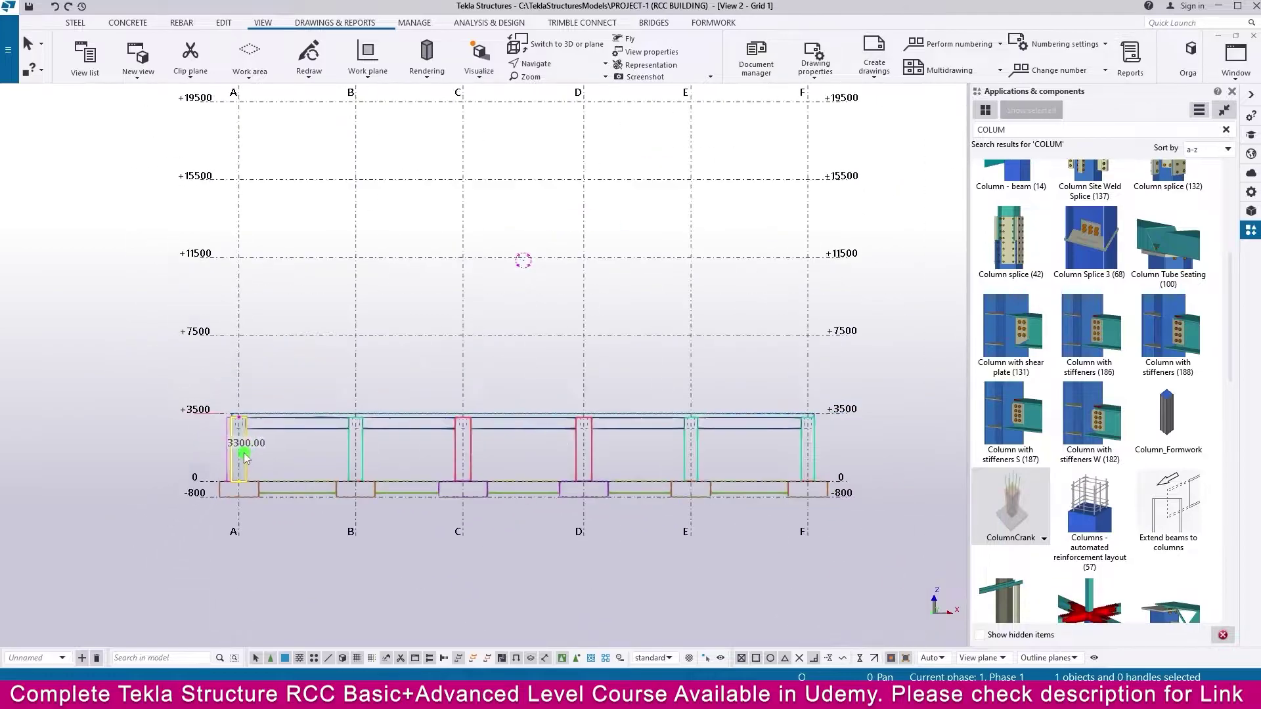
shift+click(365, 457)
shift+click(471, 454)
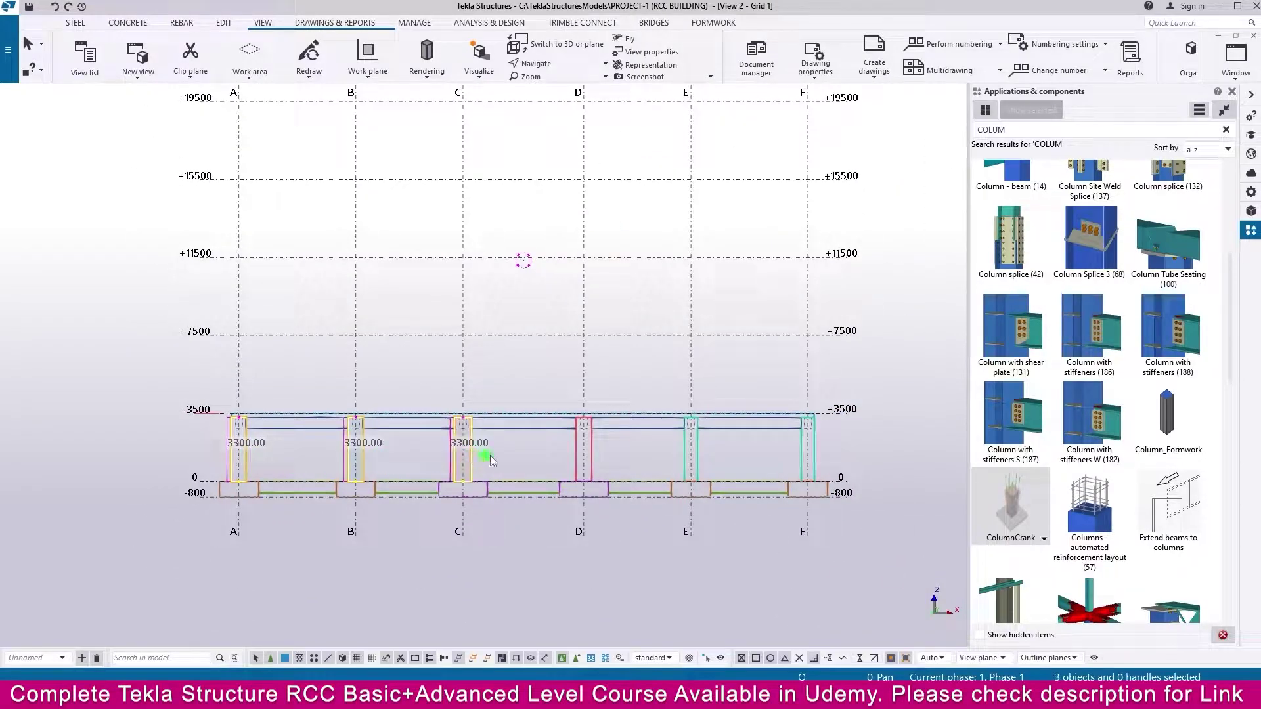
shift+click(593, 461)
shift+click(704, 458)
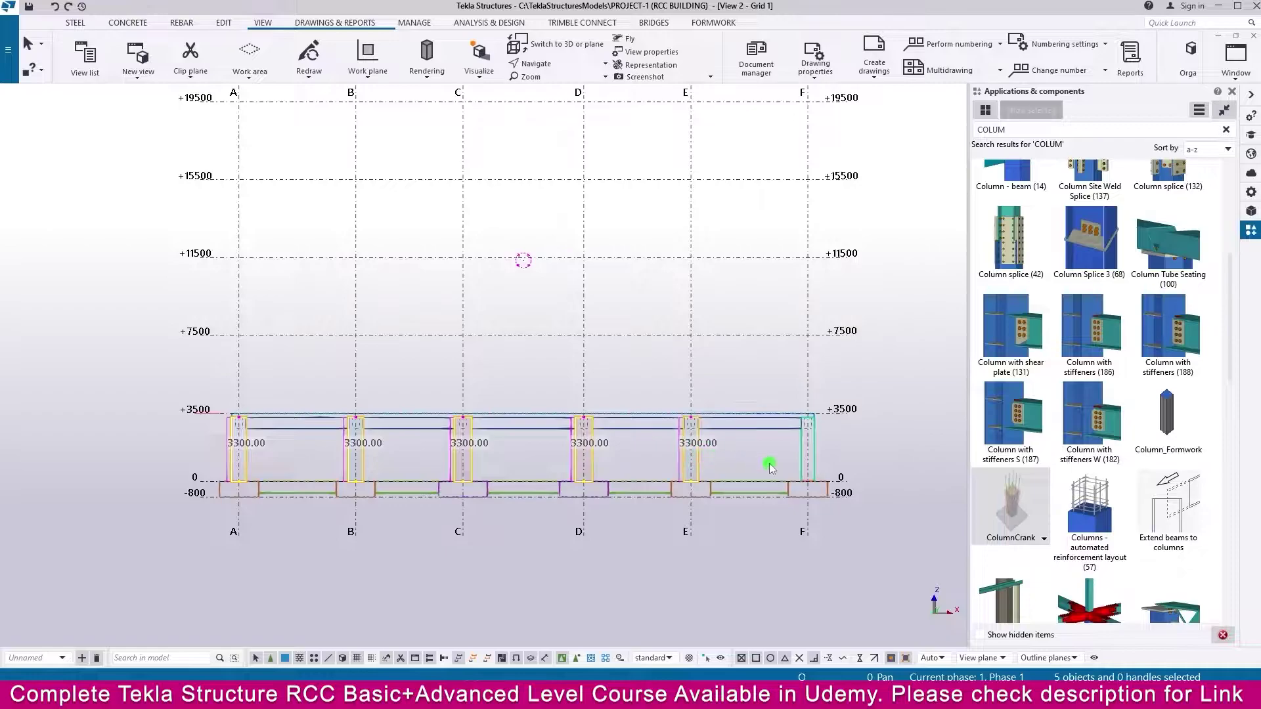
shift+click(813, 460)
right_click(747, 455)
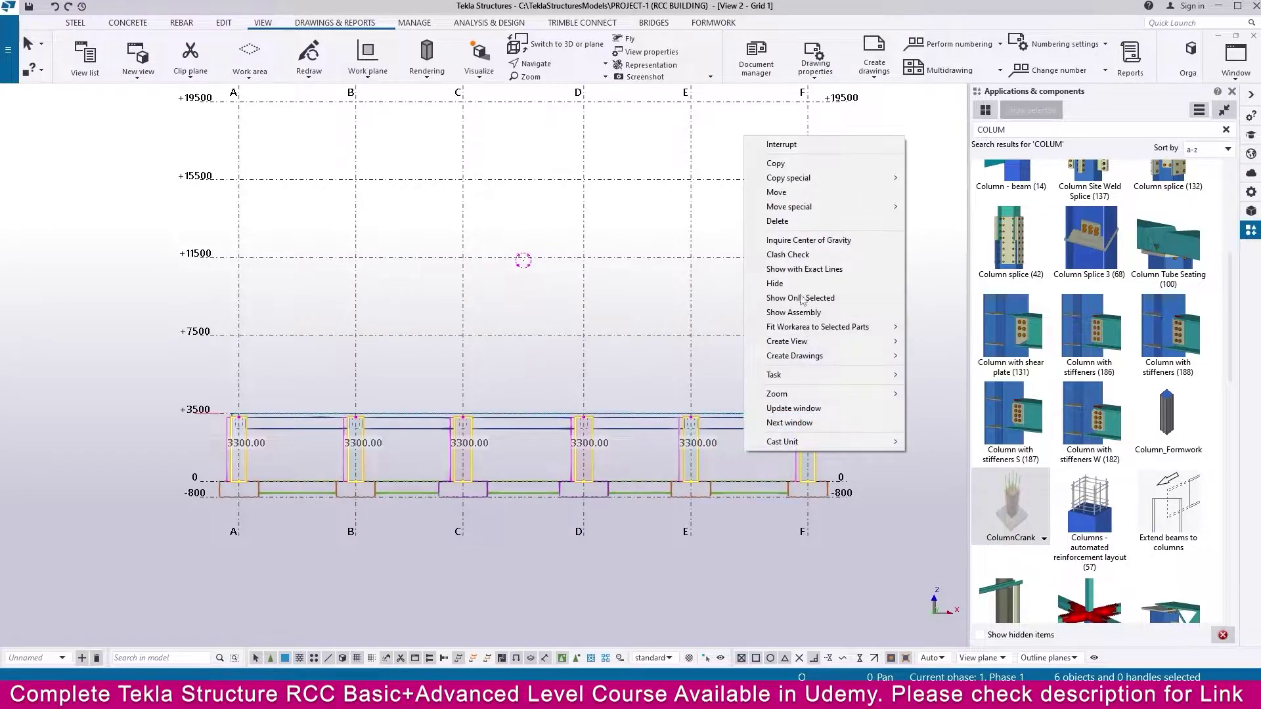
click(789, 164)
scroll(223, 470, up, 5)
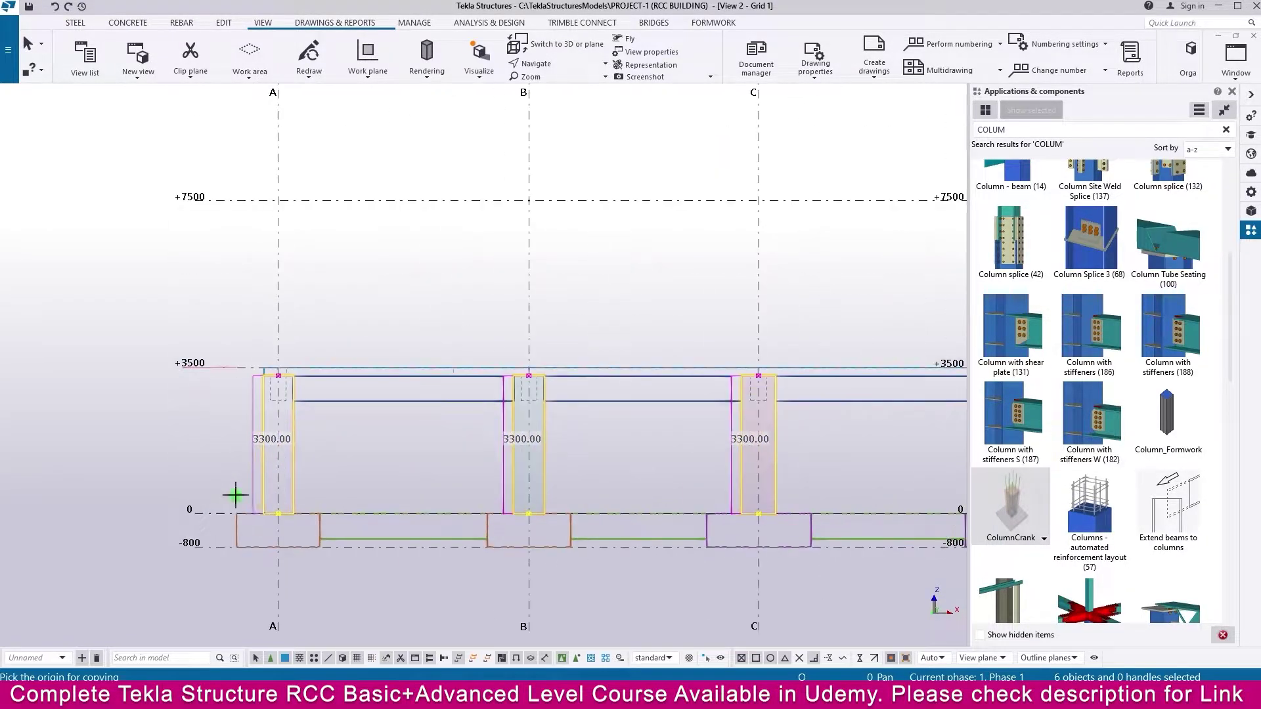
click(276, 503)
middle_drag(340, 390, 297, 526)
middle_drag(259, 453, 268, 388)
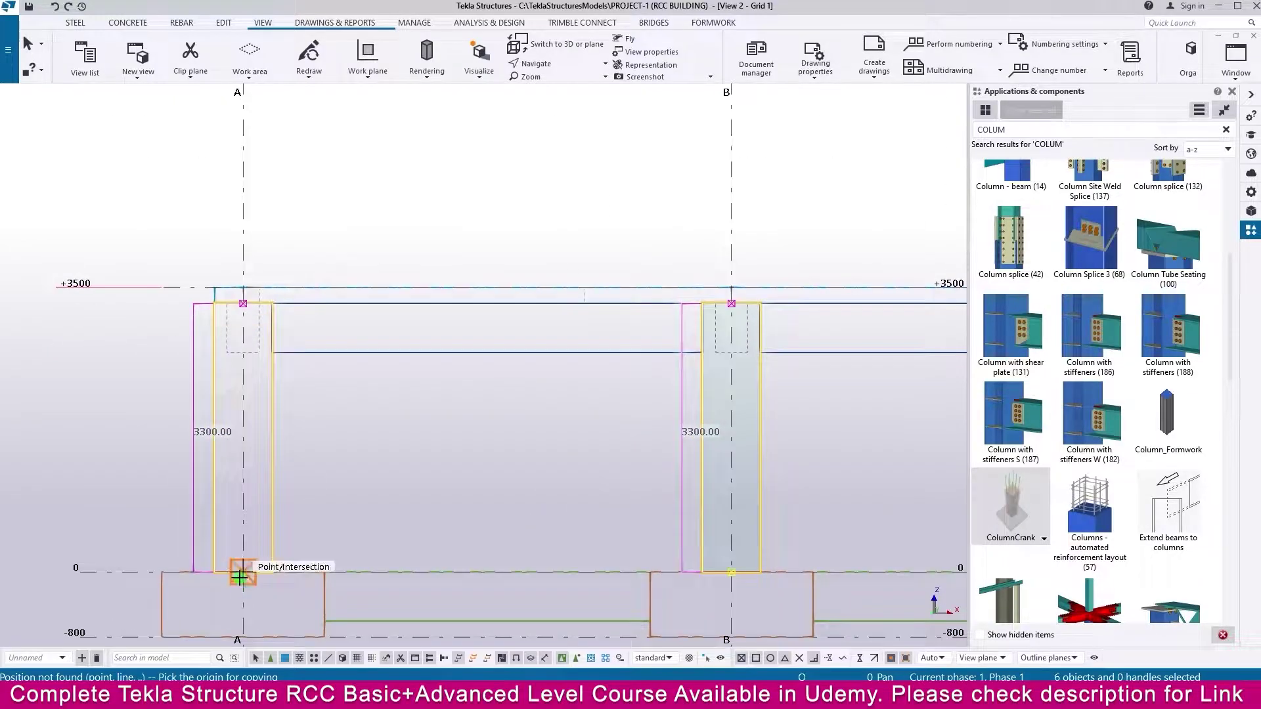
click(243, 571)
scroll(241, 262, up, 1)
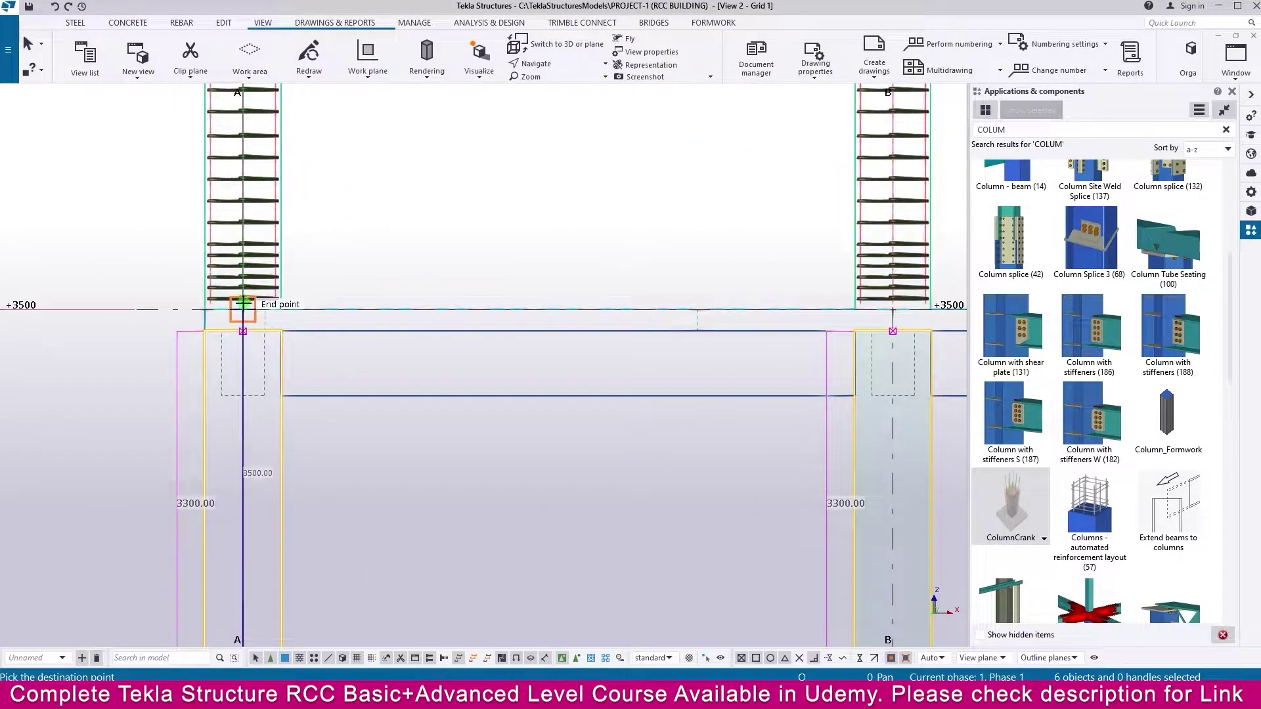
click(243, 306)
Step: Delete the copied reinforcement component from each of the six upper columns on grids A to F
scroll(243, 306, down, 5)
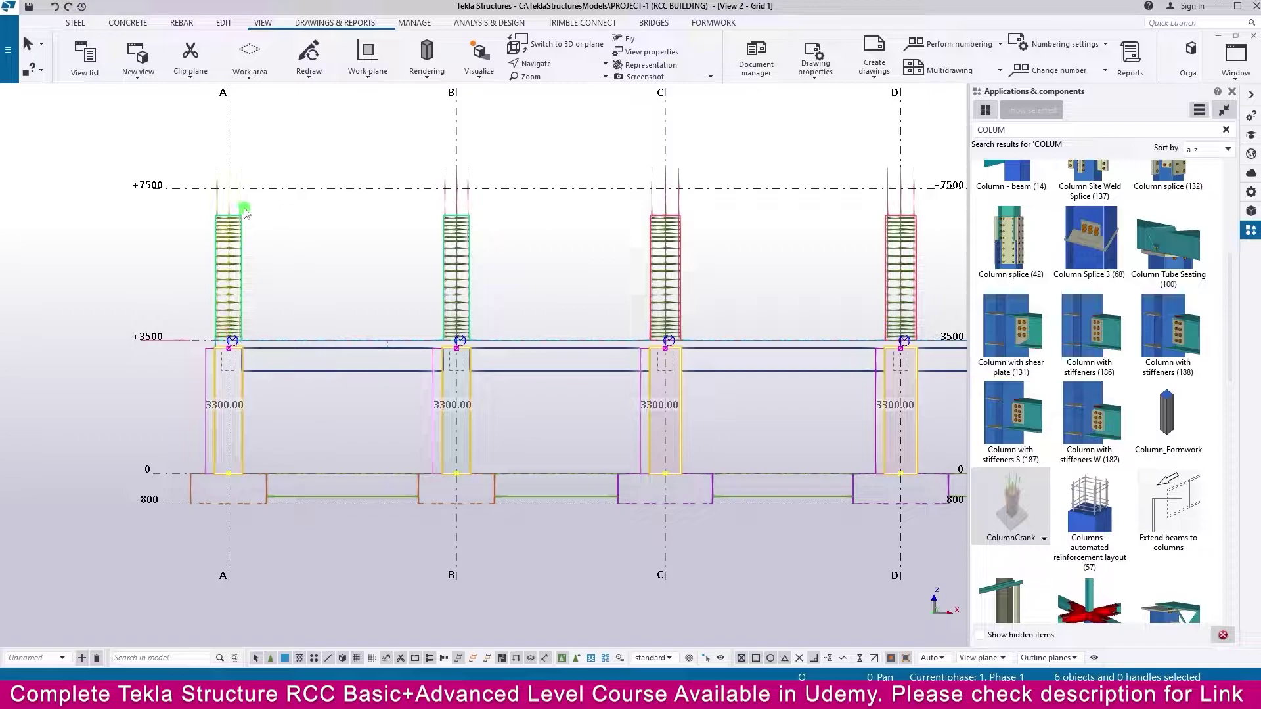
key(Delete)
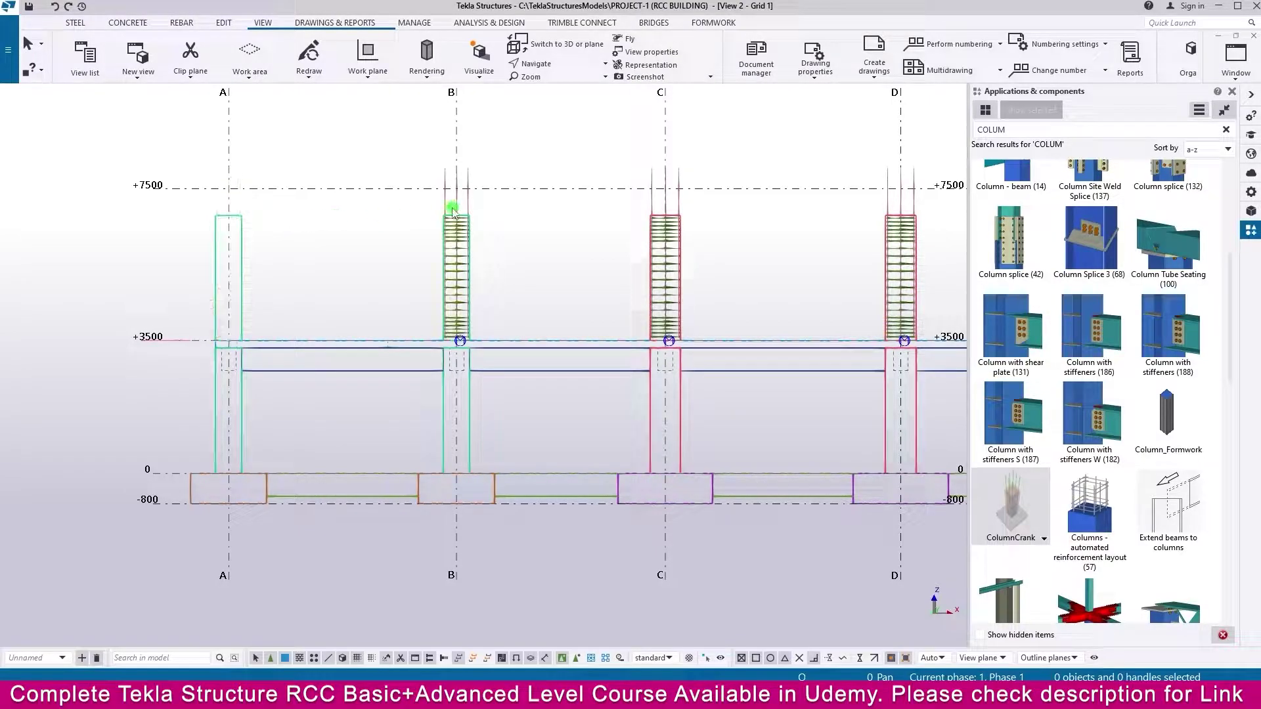
click(471, 203)
key(Delete)
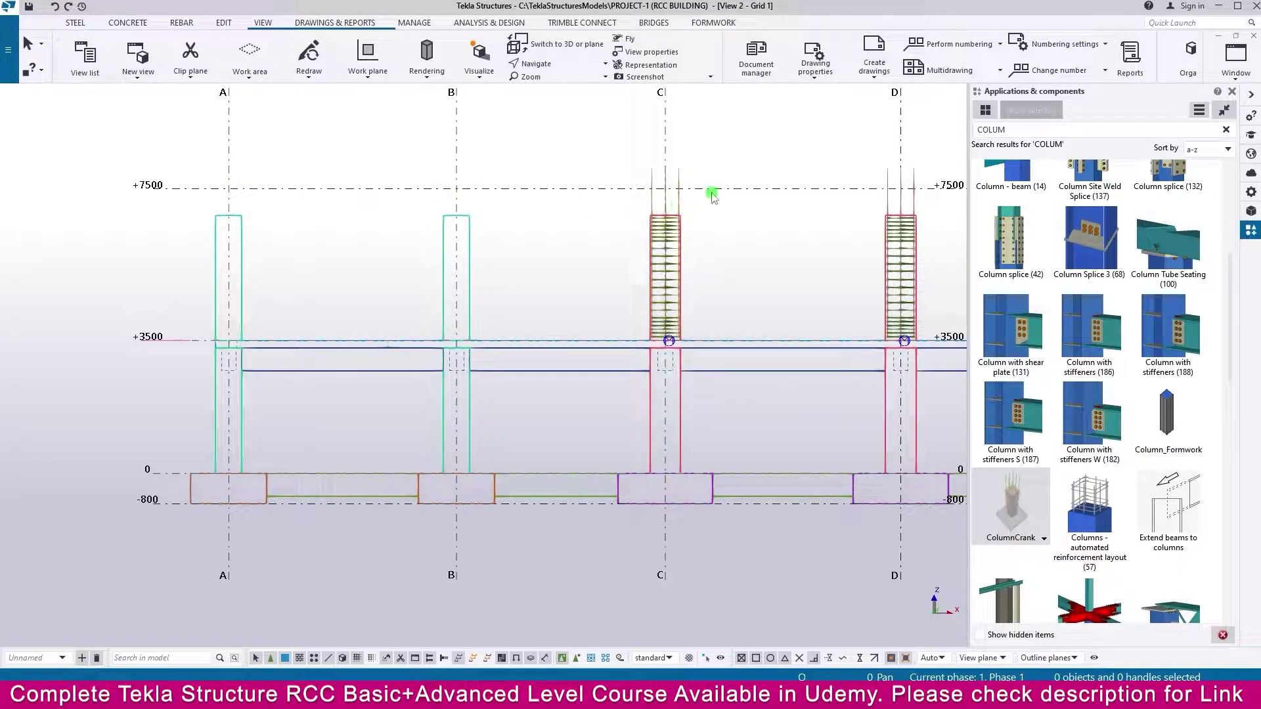
click(679, 200)
key(Delete)
middle_drag(775, 227, 504, 282)
scroll(642, 259, up, 2)
click(641, 258)
key(Delete)
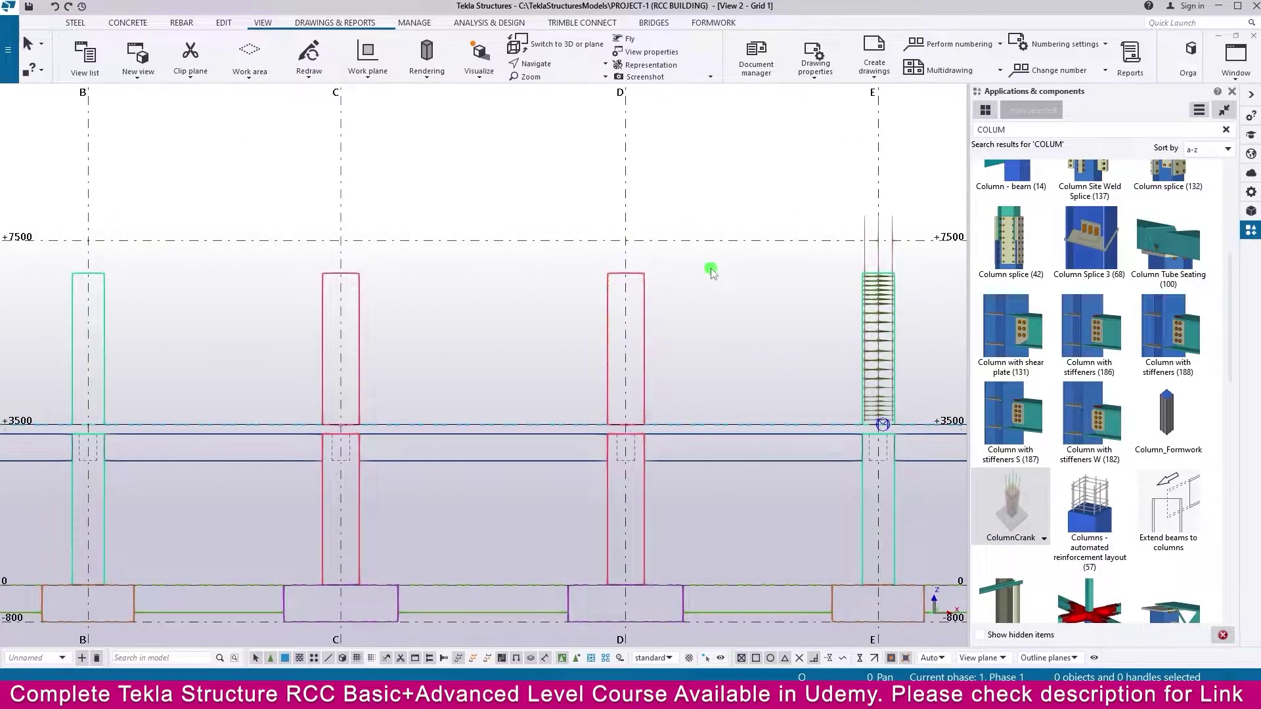
middle_drag(928, 273, 758, 280)
click(714, 267)
key(Delete)
scroll(713, 268, down, 7)
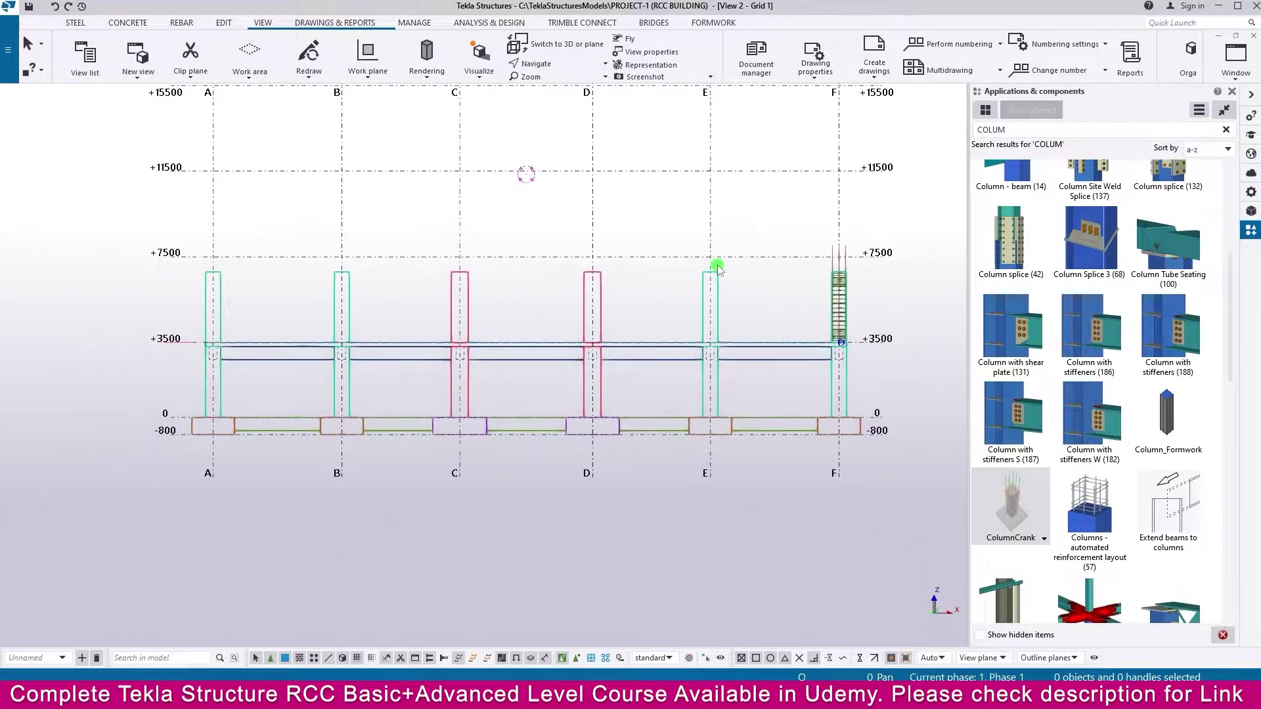
scroll(843, 269, up, 4)
click(829, 265)
key(Delete)
scroll(692, 315, down, 3)
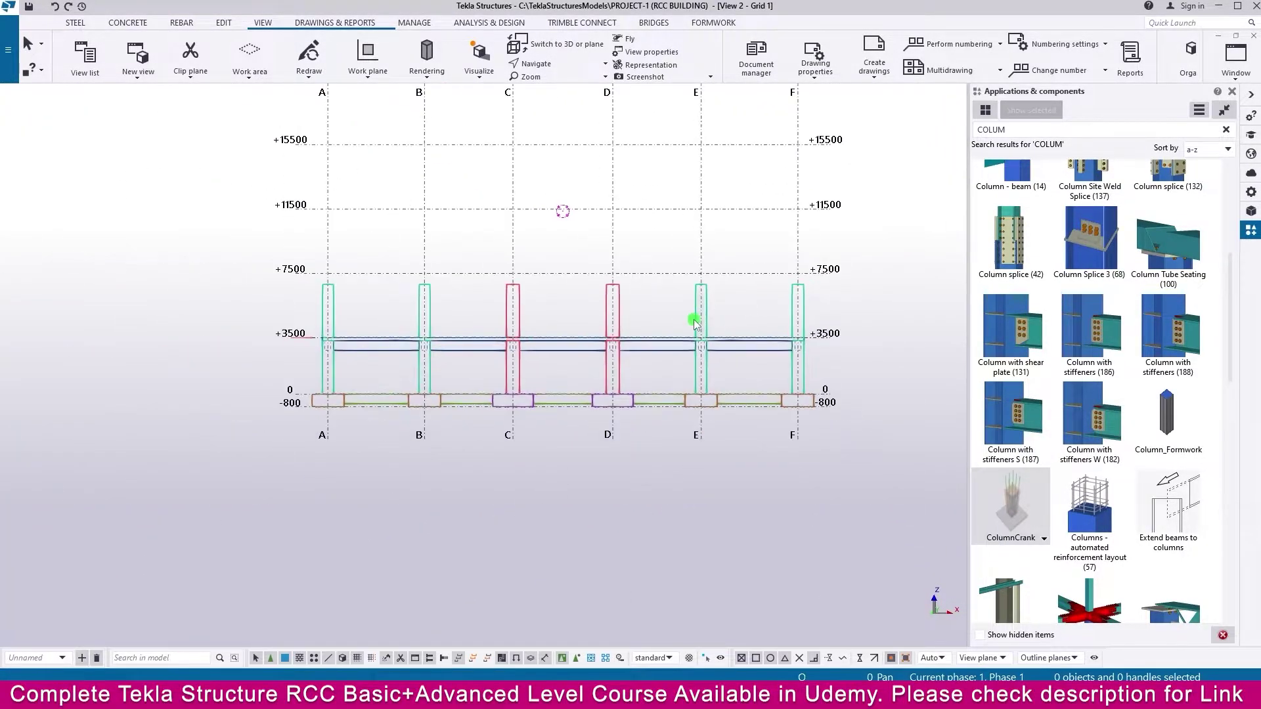
Step: Set the top level of the upper columns on grids A, B, E and F to 7300 mm
scroll(346, 337, up, 2)
click(327, 341)
scroll(327, 335, up, 2)
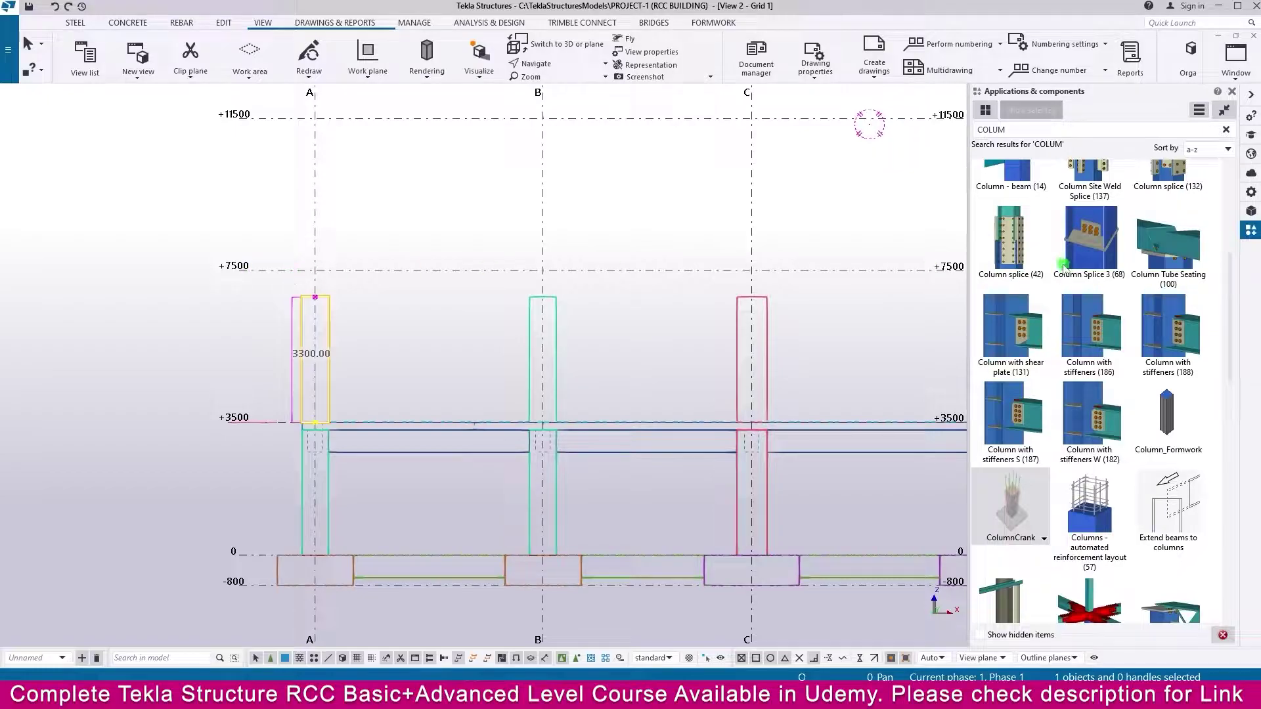
click(1249, 192)
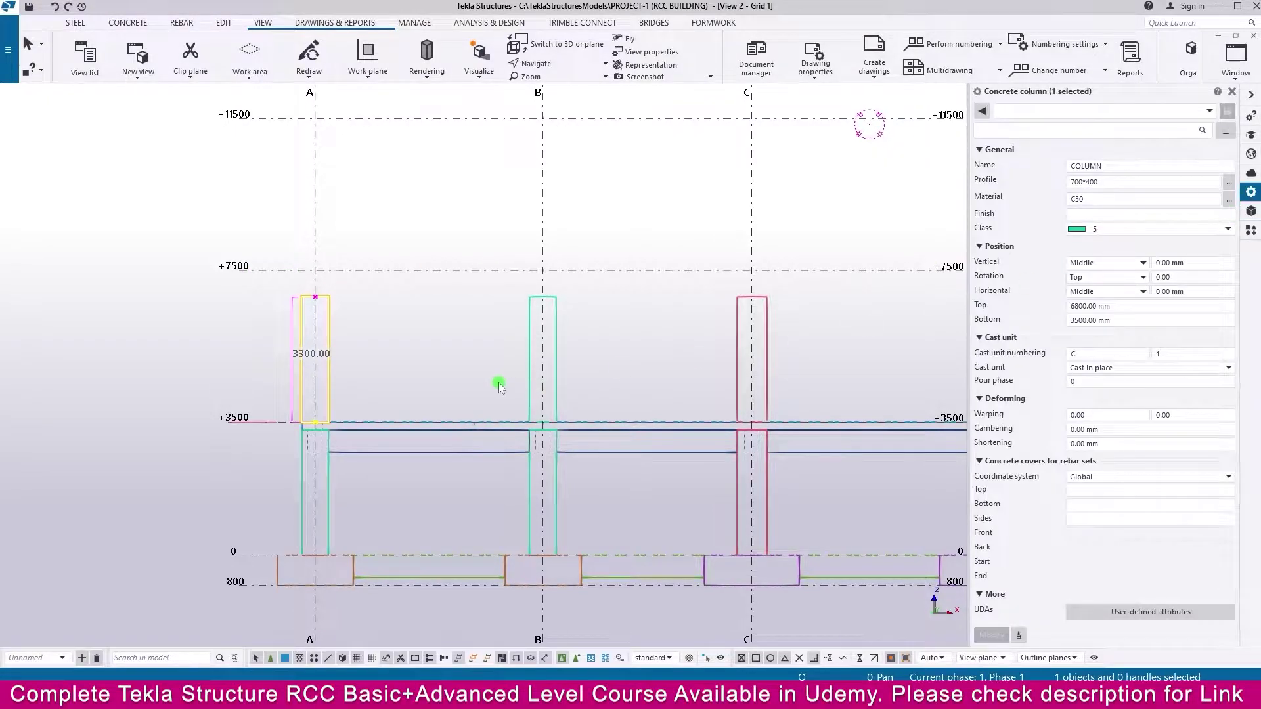
scroll(496, 384, down, 4)
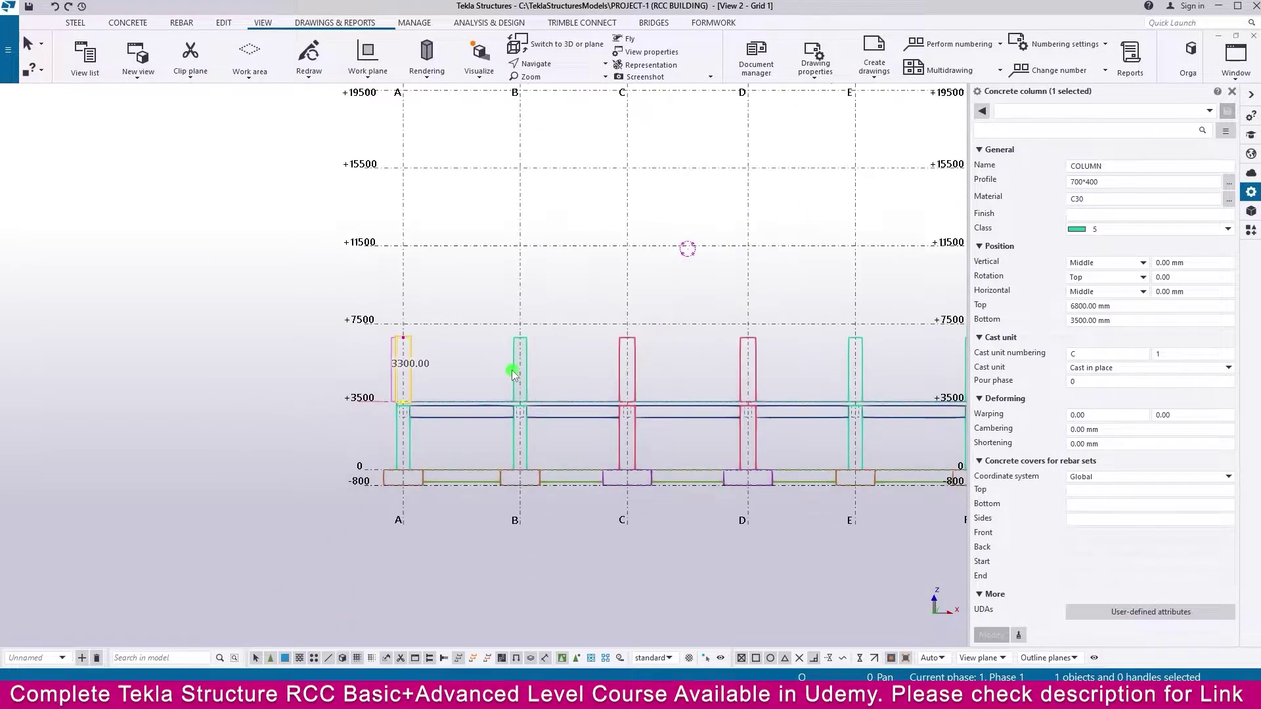
ctrl+click(417, 368)
ctrl+click(755, 365)
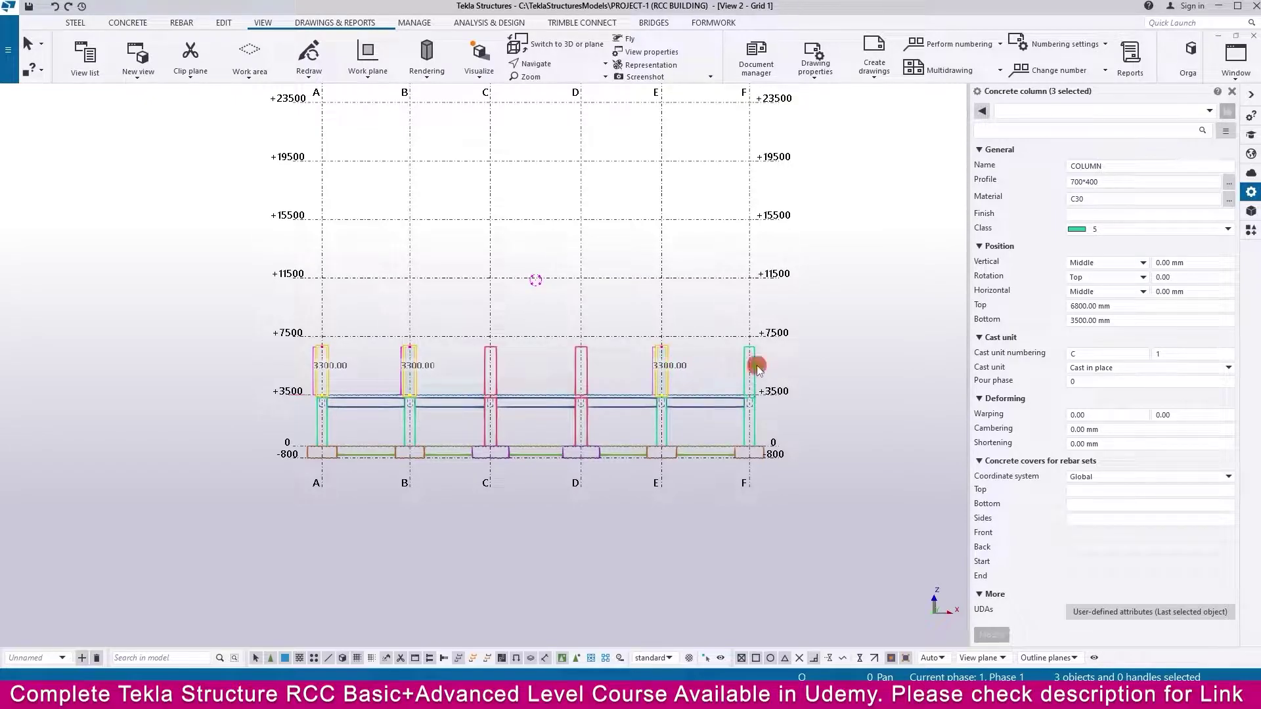
click(1125, 310)
text(7300)
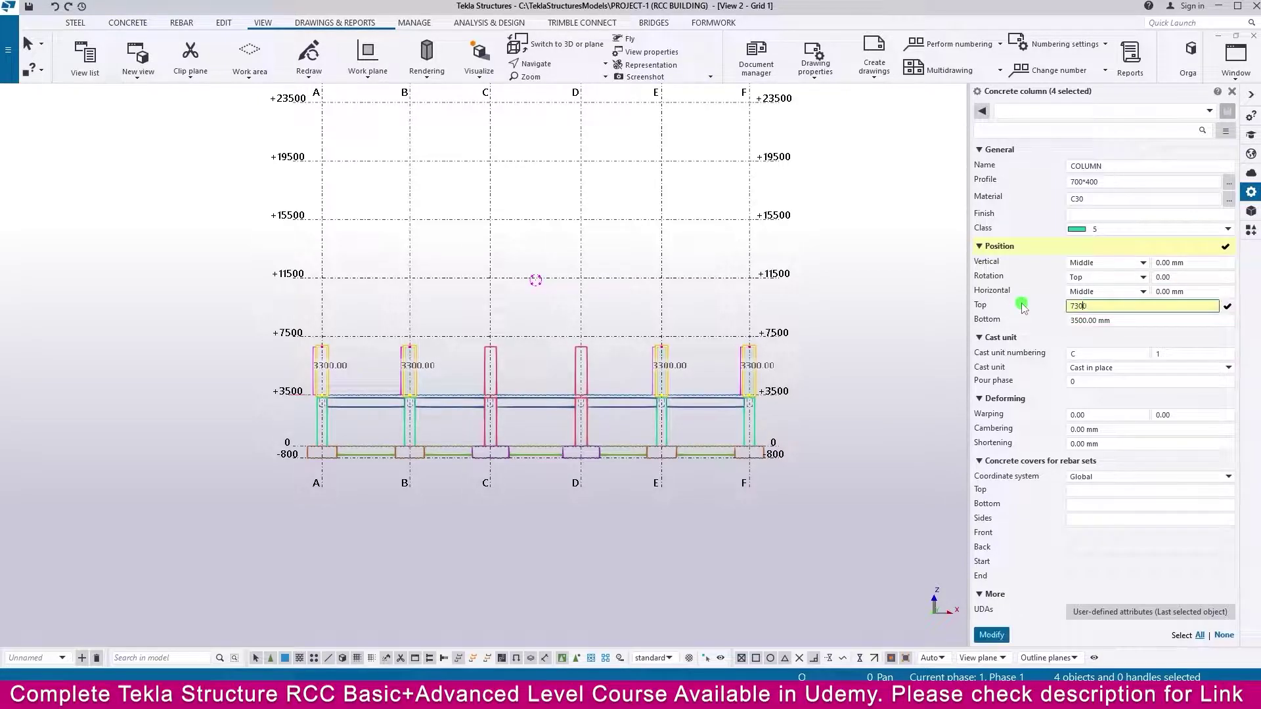
key(Return)
scroll(759, 332, up, 5)
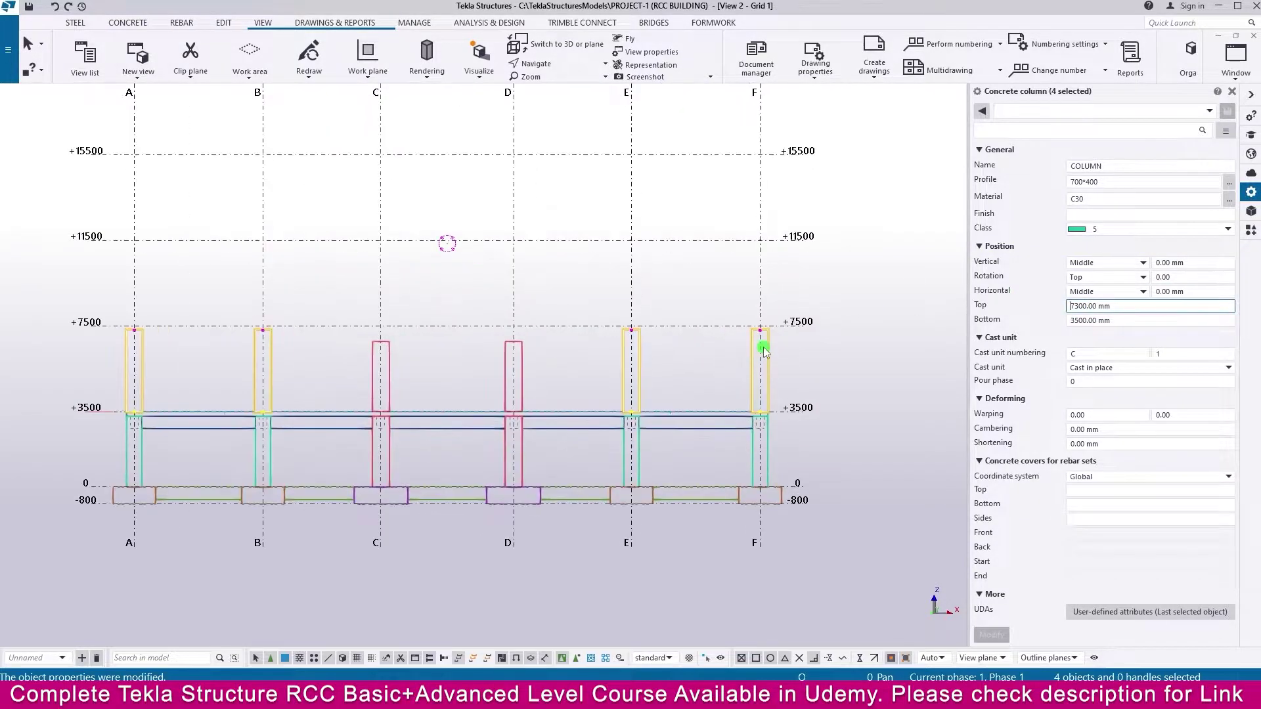
Step: Set the top level of the two upper 800*500 columns on grids C and D to 7300 mm
scroll(765, 317, down, 6)
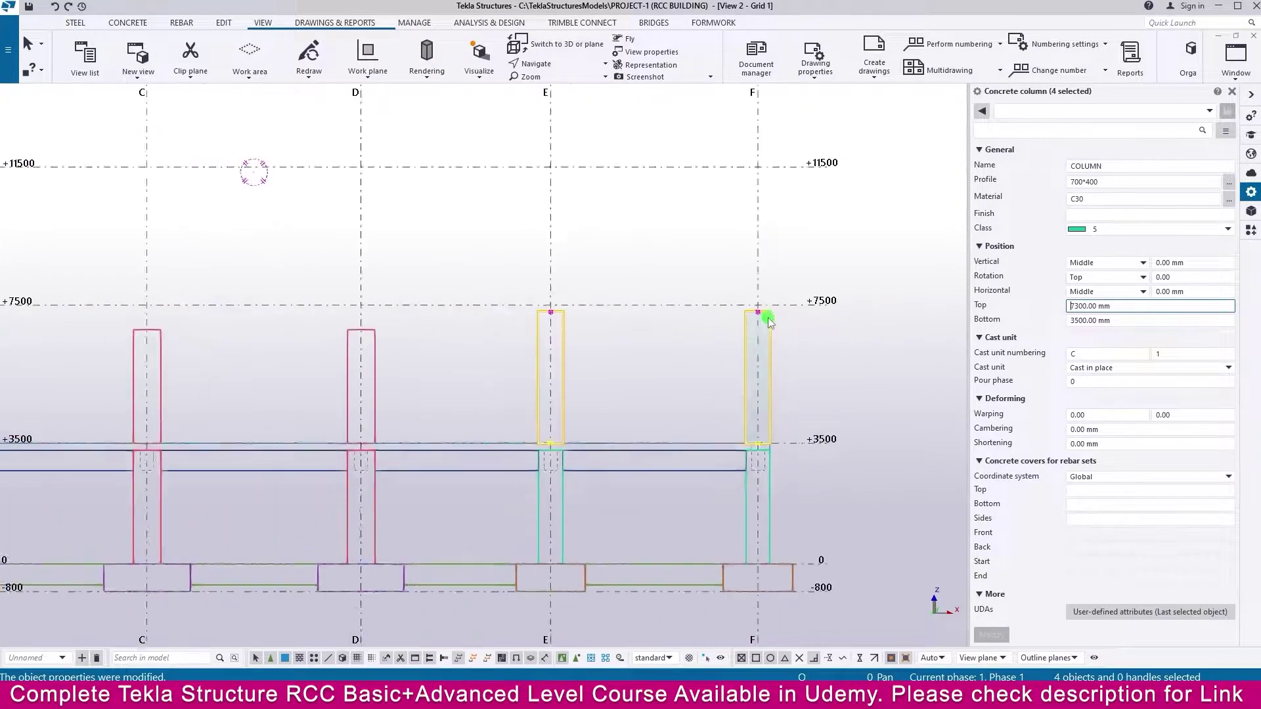
click(505, 355)
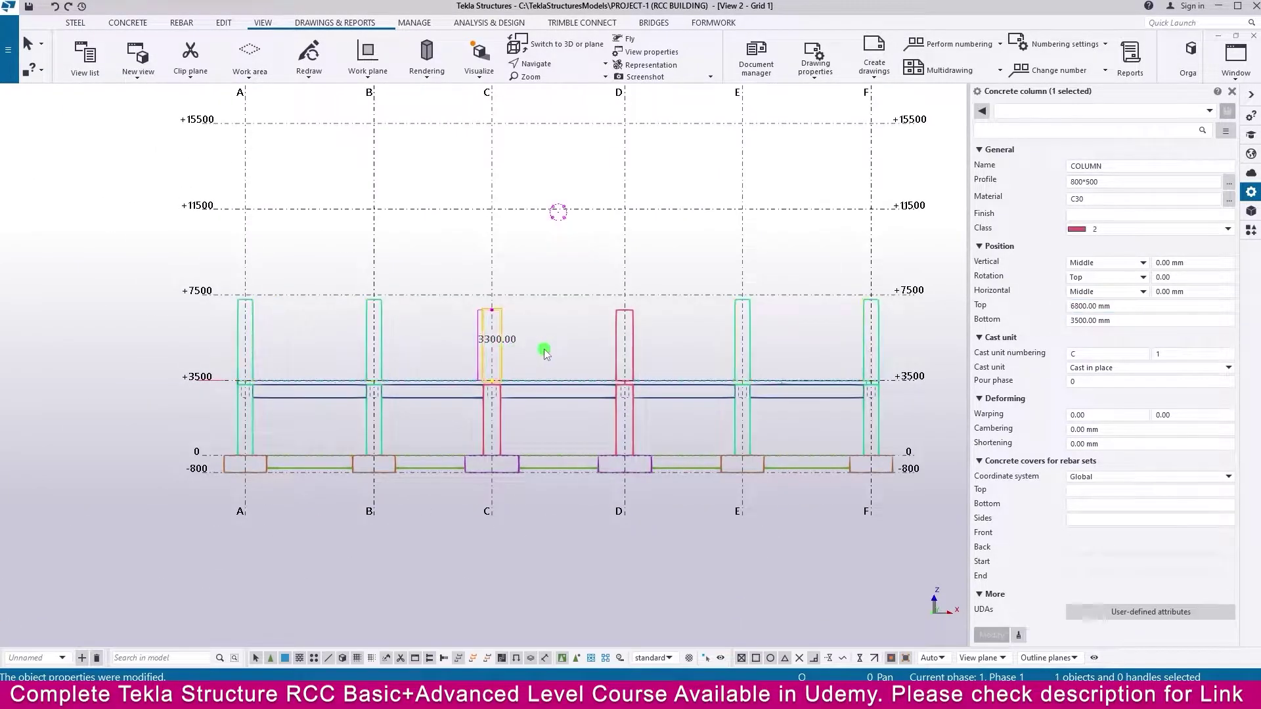
ctrl+click(629, 341)
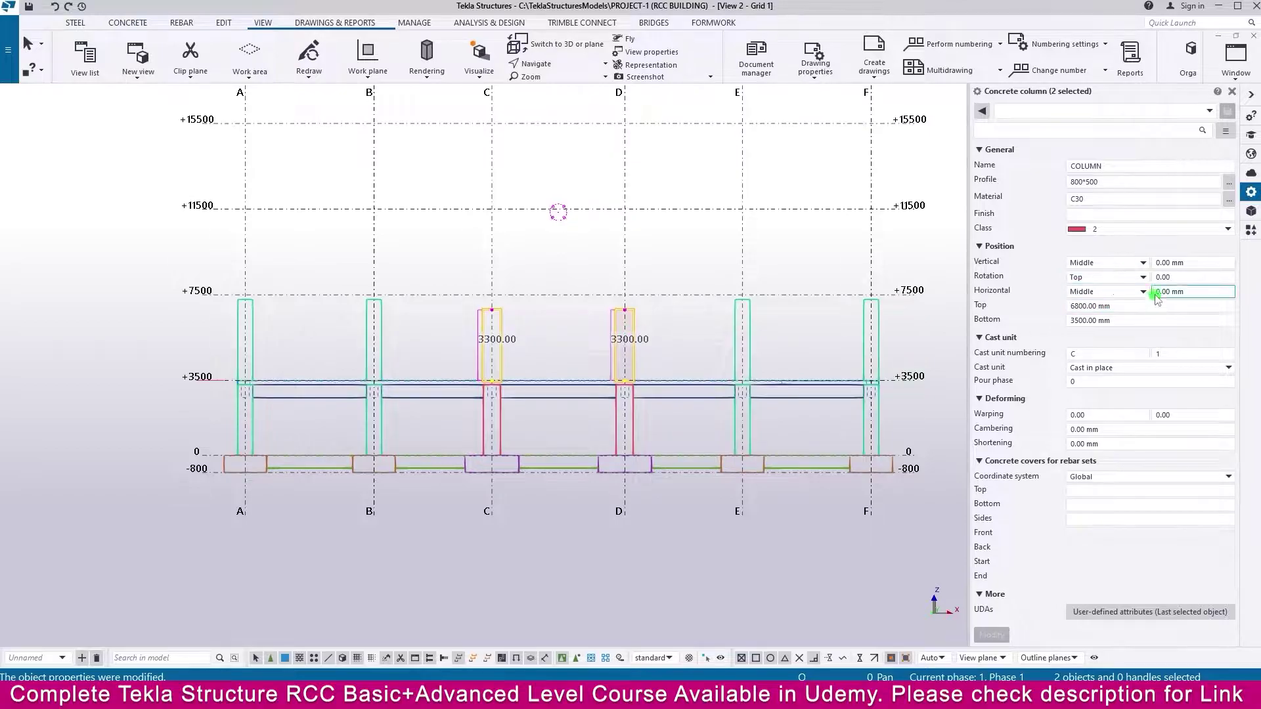
drag(1166, 302, 1031, 304)
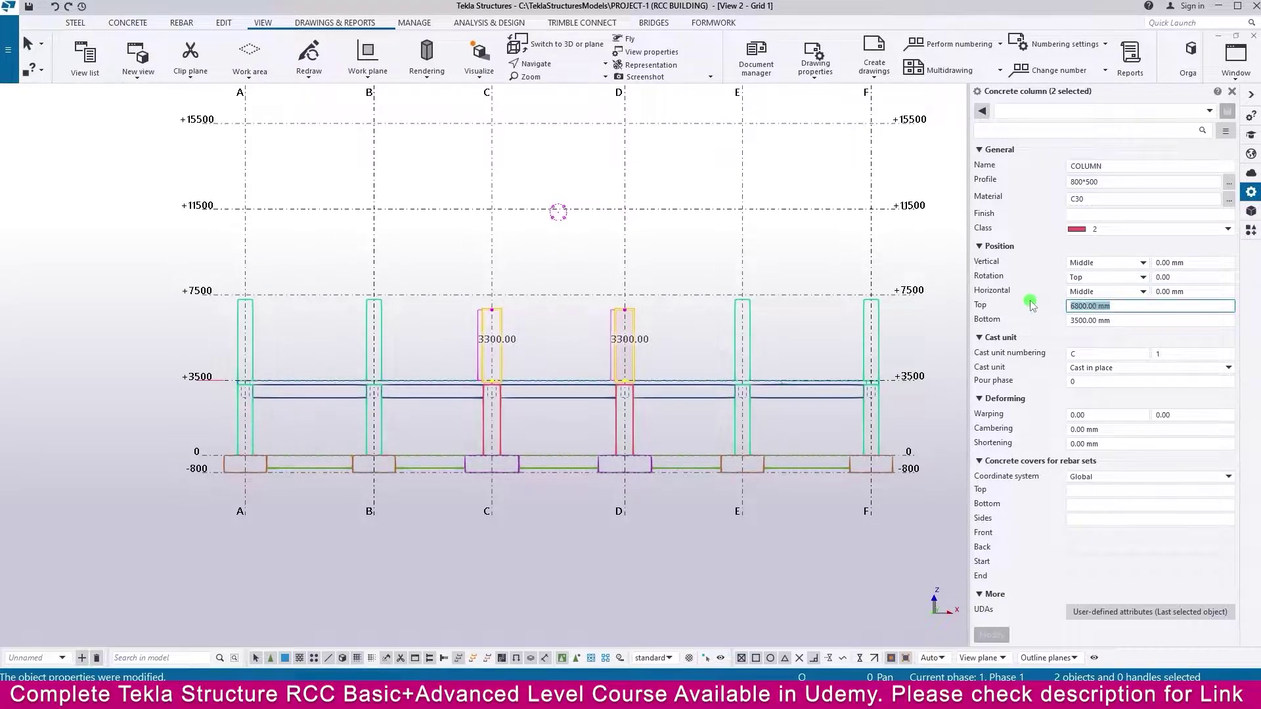
text(7300)
key(Return)
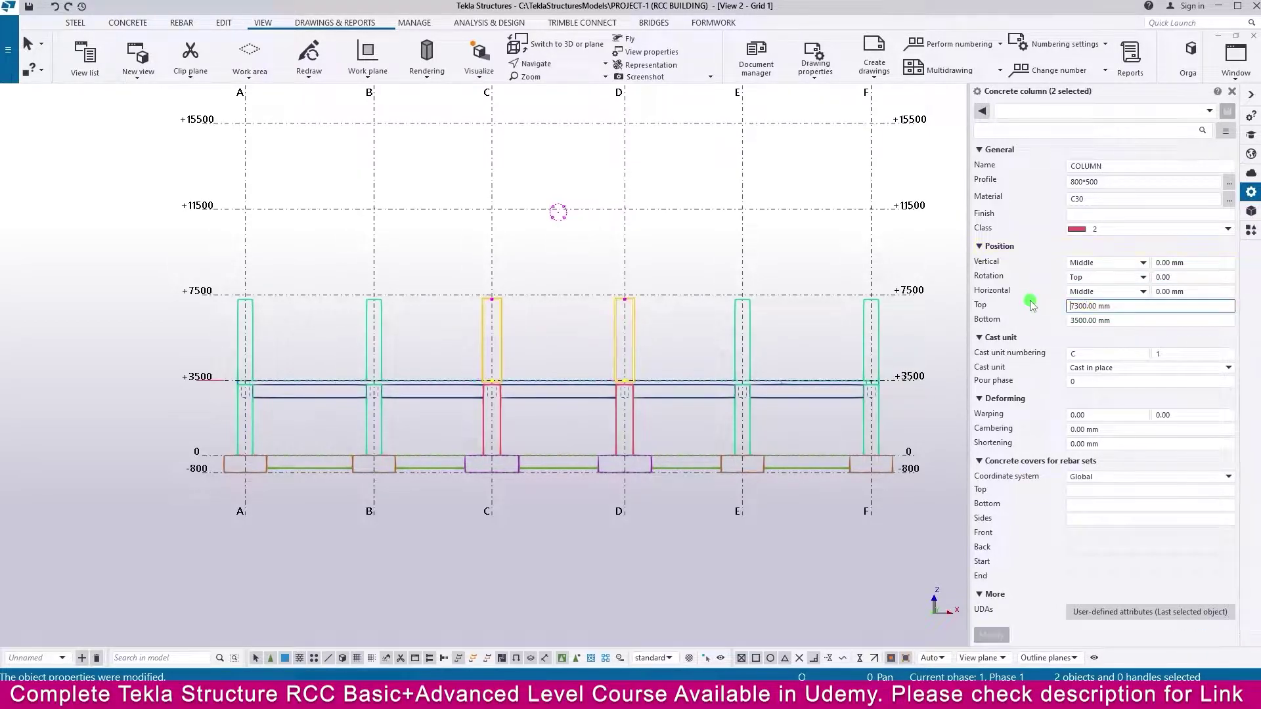
click(832, 498)
Step: Find the ColumnCrank component in the component catalog and open its settings
middle_drag(802, 417, 645, 417)
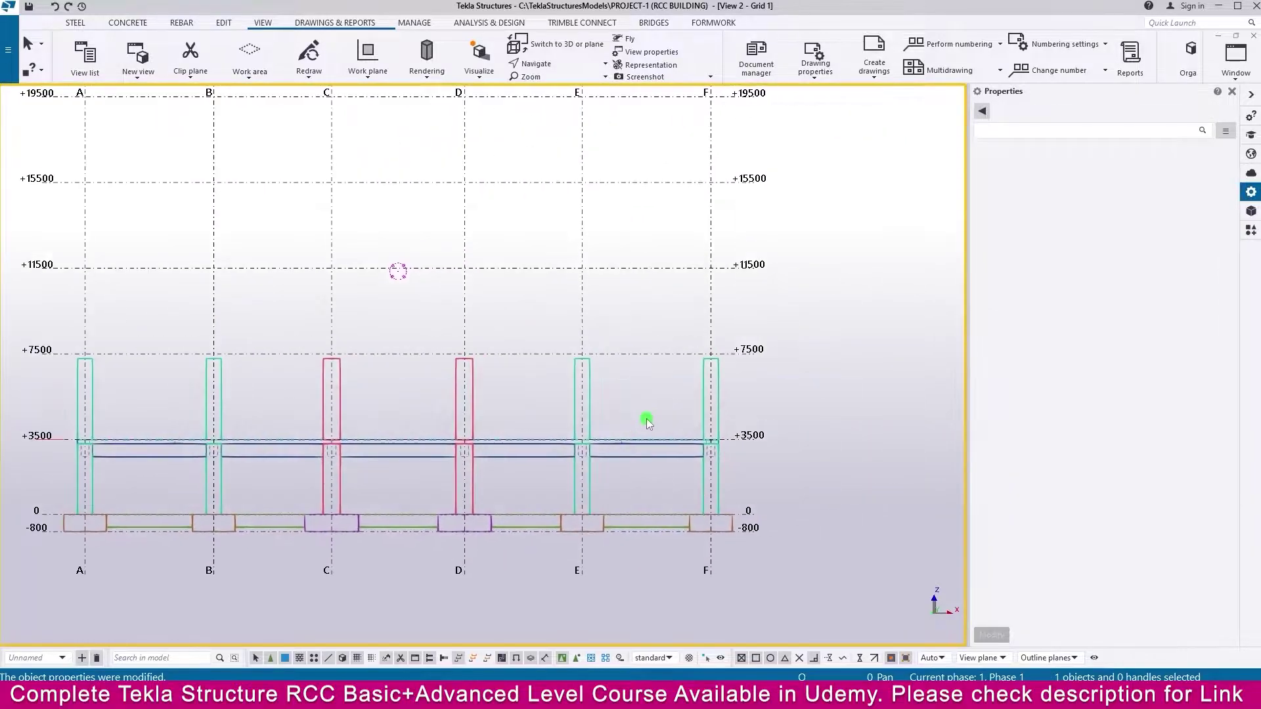
scroll(659, 411, down, 1)
scroll(659, 411, down, 1)
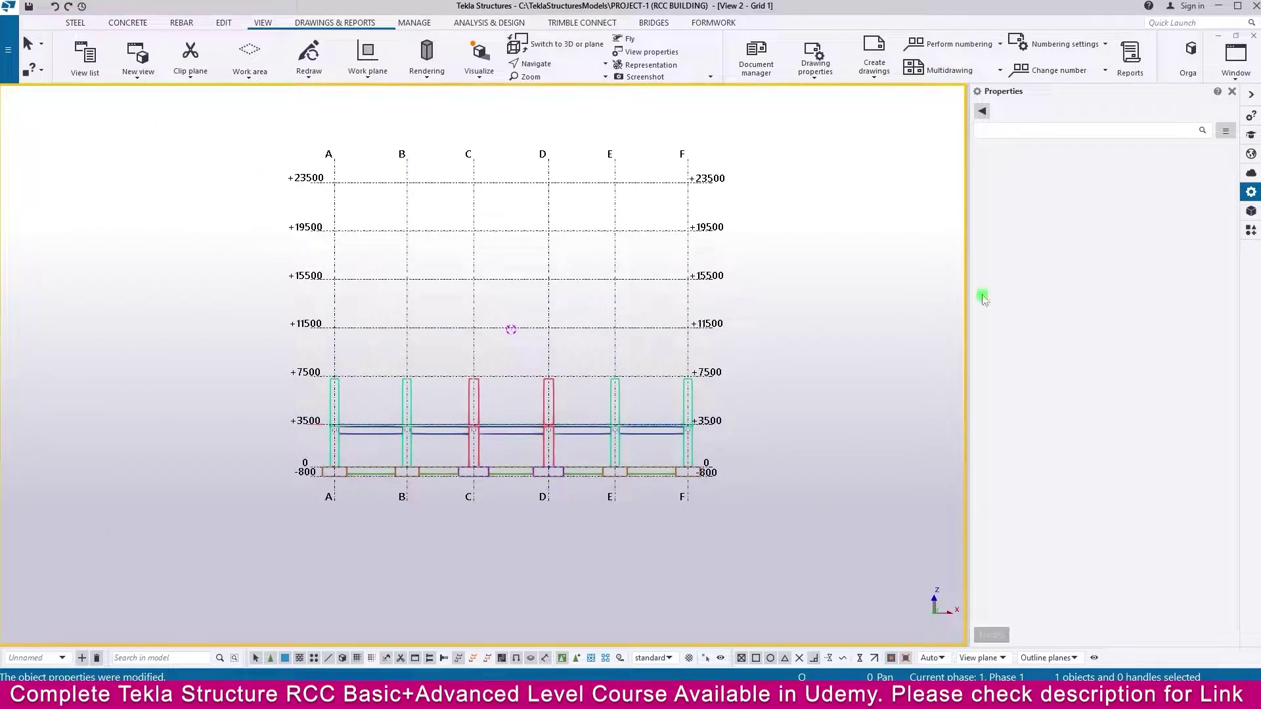
click(1254, 238)
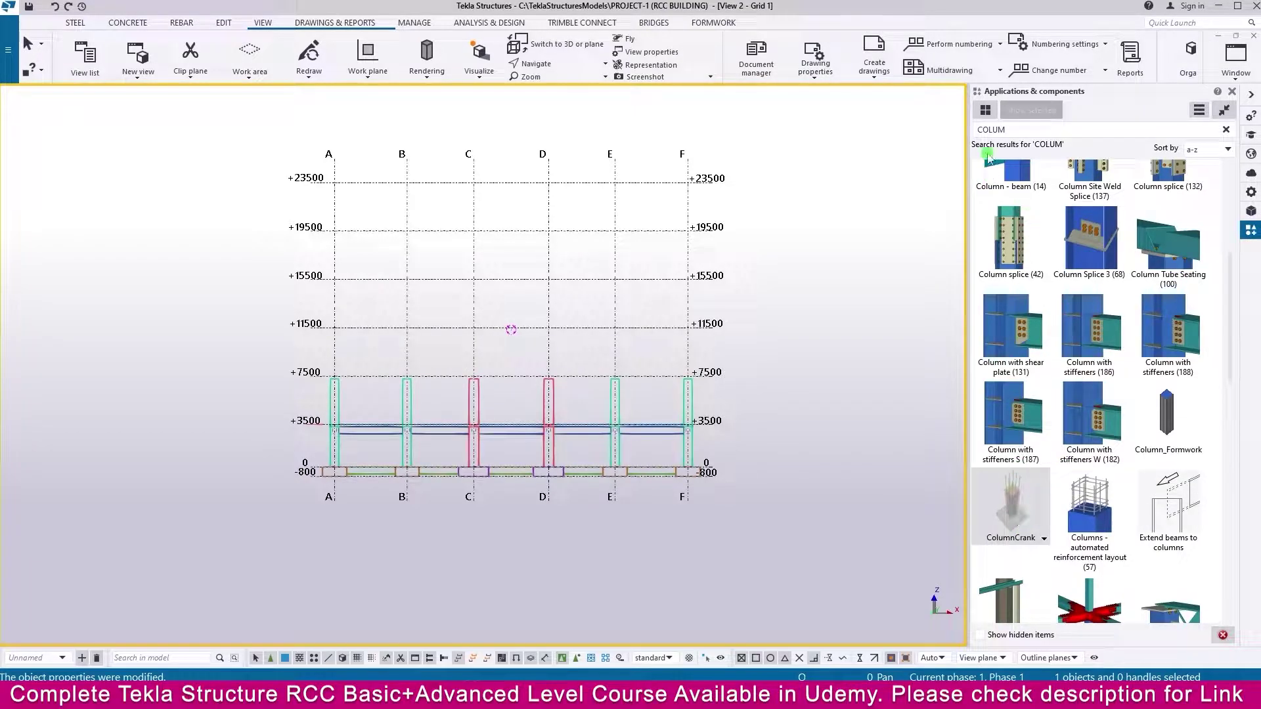
click(1008, 130)
click(1004, 496)
double_click(1020, 499)
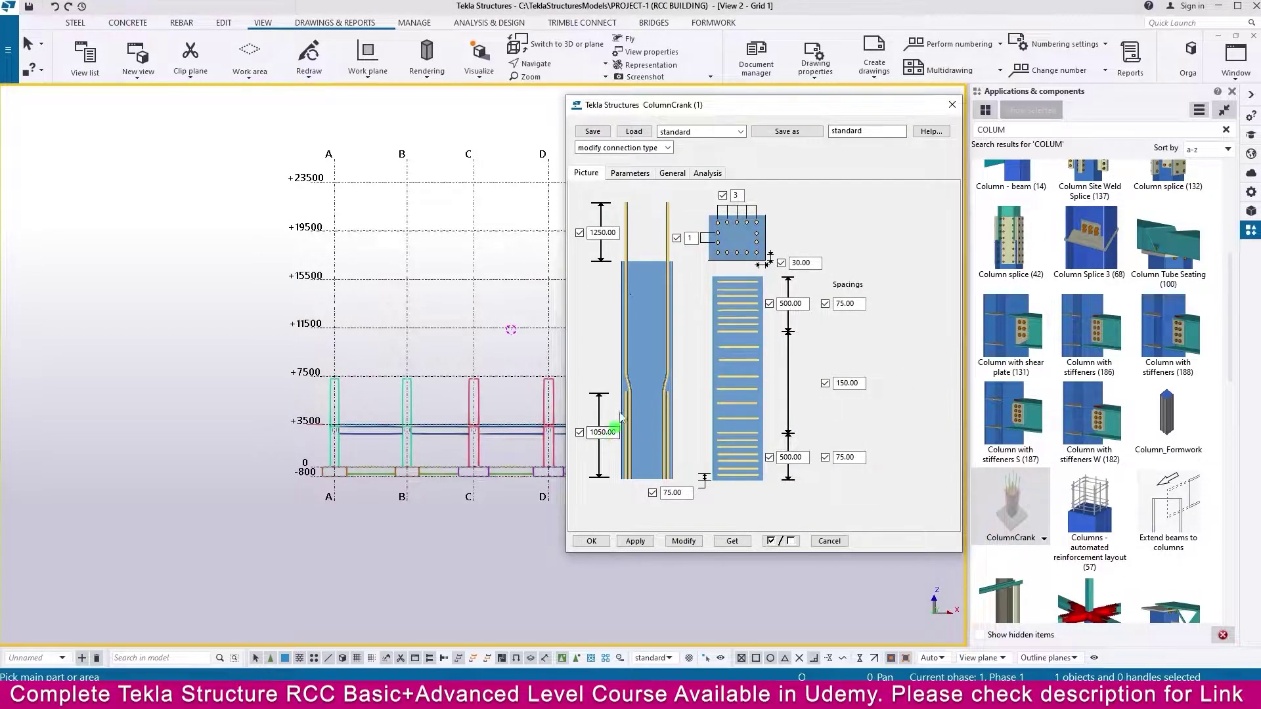
Step: Check the ColumnCrank dimensions, bar attributes, general and analysis settings, and accept them
double_click(604, 233)
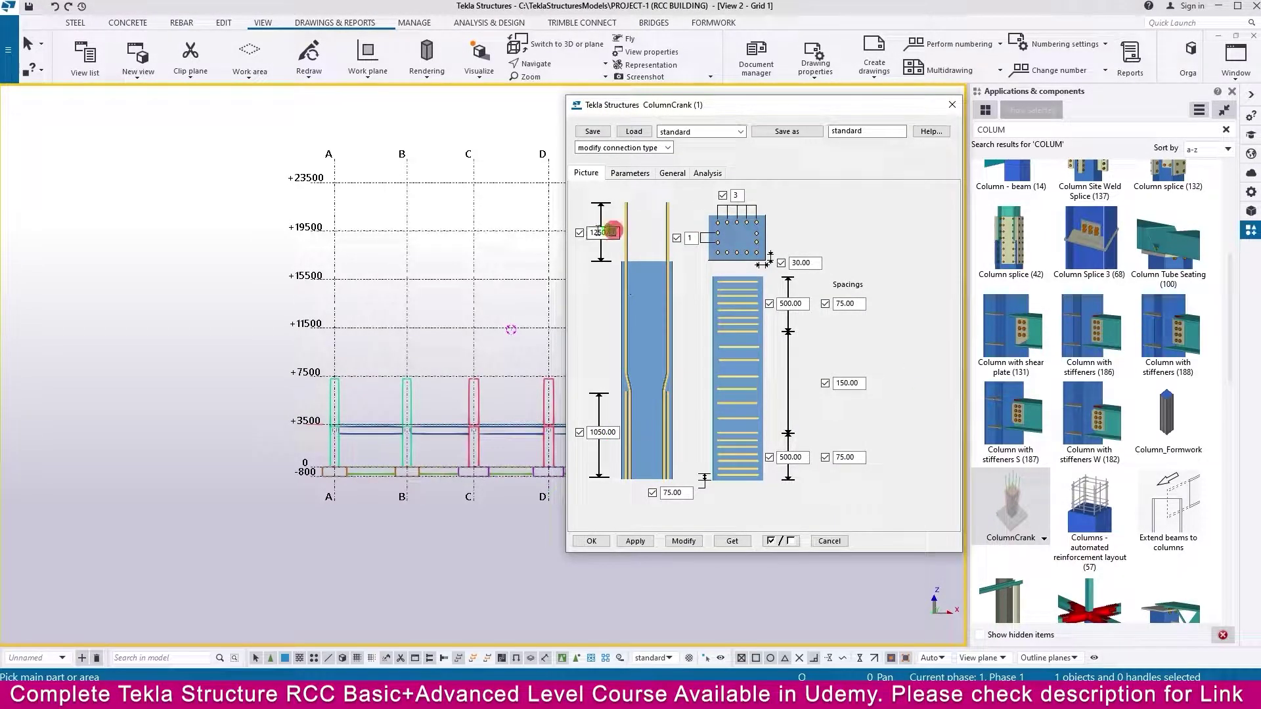
double_click(794, 264)
click(630, 172)
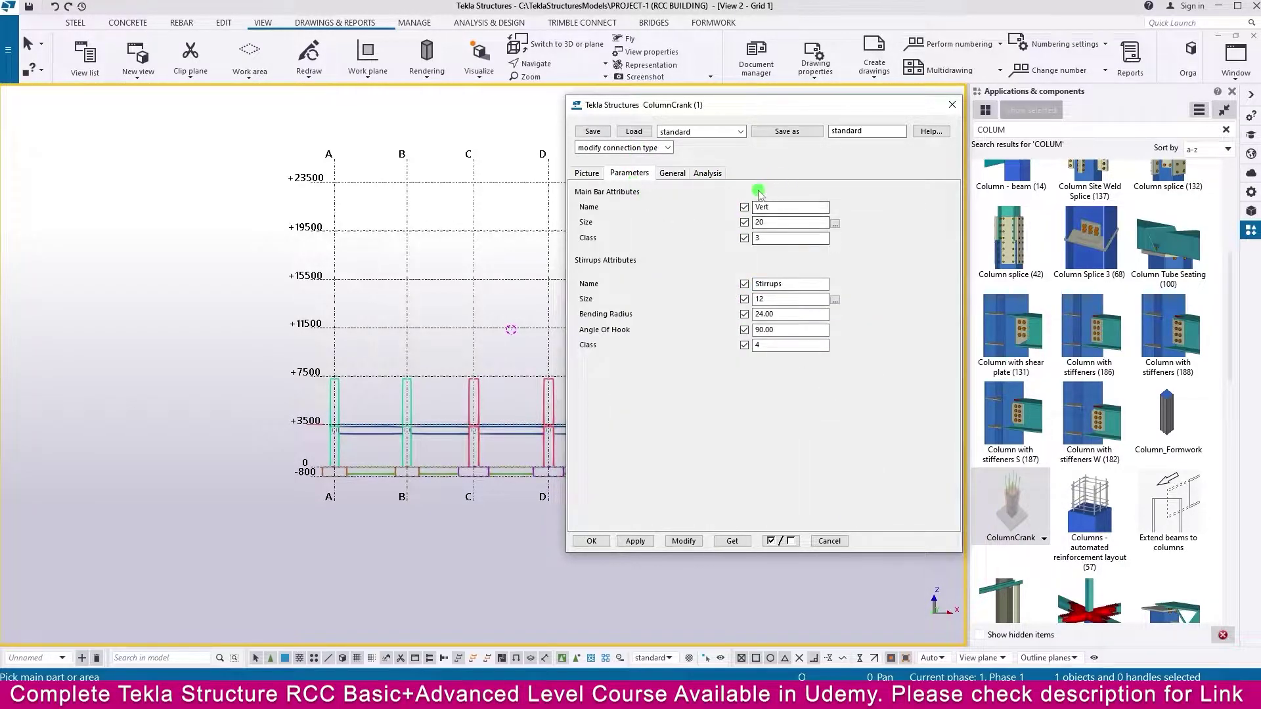
click(672, 174)
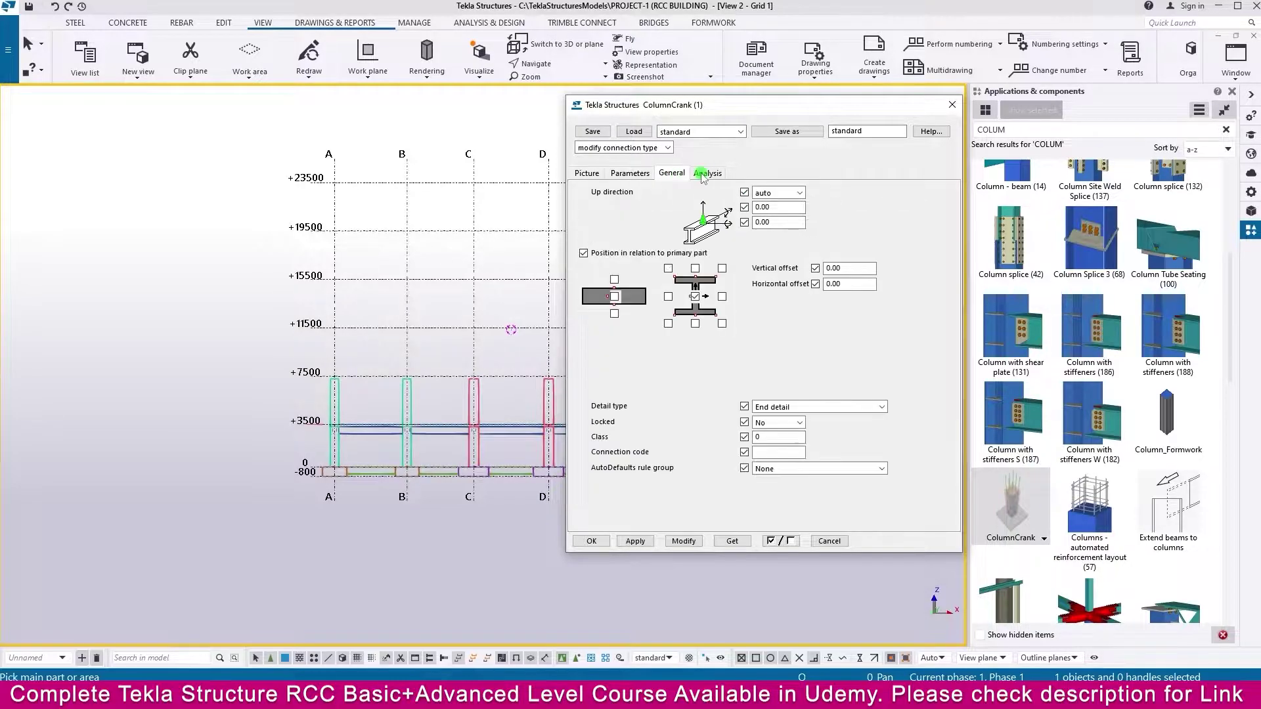
click(707, 174)
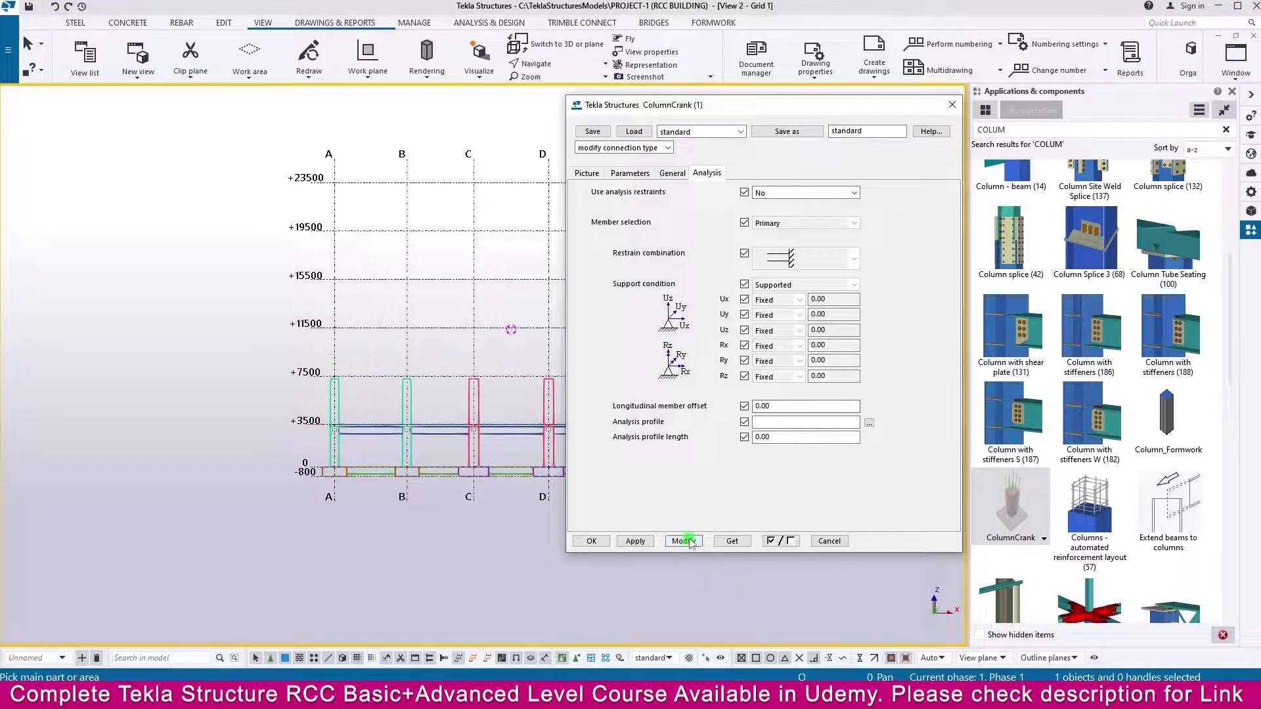
click(622, 540)
click(591, 541)
Step: Apply the ColumnCrank reinforcement to each of the six upper columns on grids A to F
scroll(348, 404, up, 5)
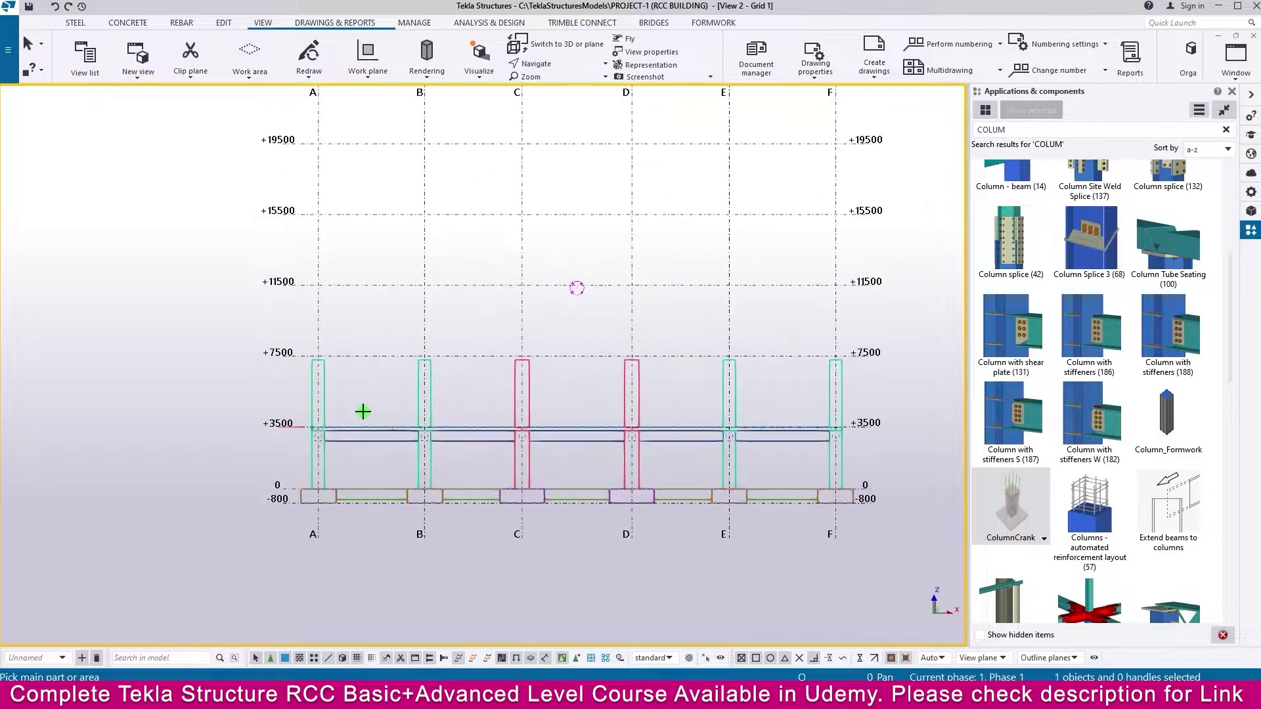
click(316, 396)
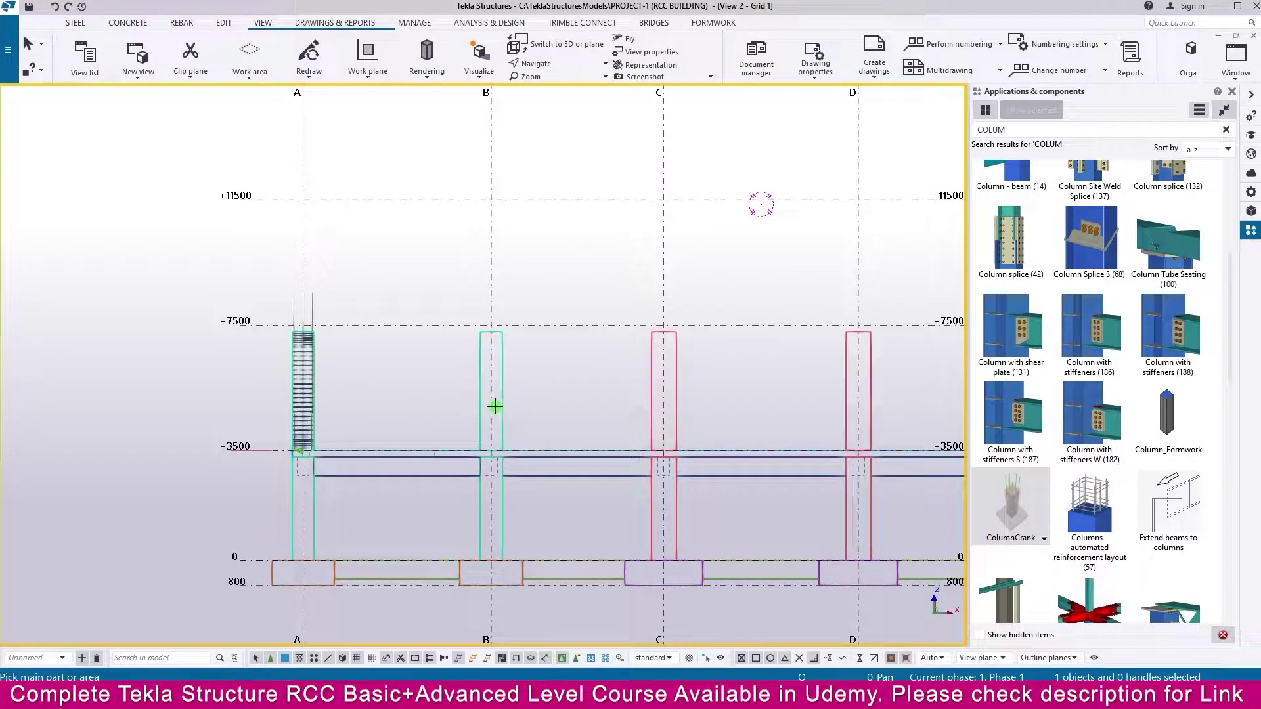
click(664, 395)
middle_drag(710, 412, 414, 417)
click(573, 388)
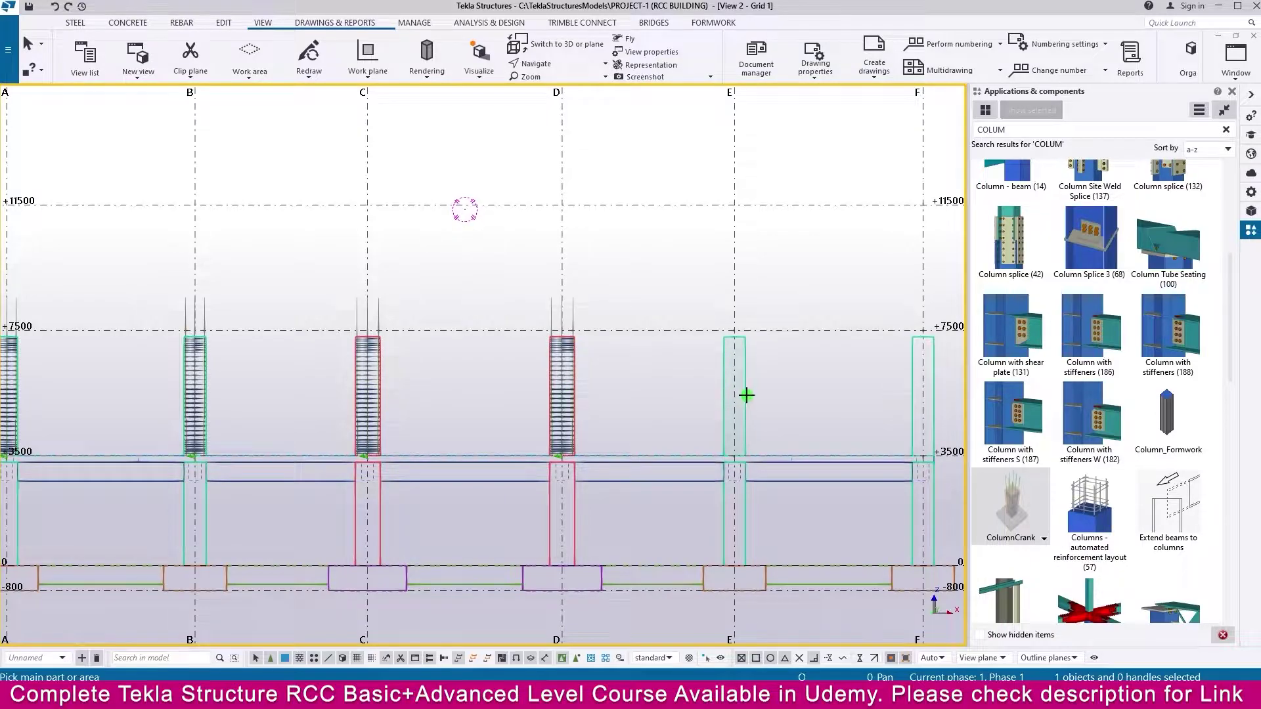
click(745, 397)
middle_drag(927, 407, 692, 405)
click(692, 405)
scroll(710, 402, down, 2)
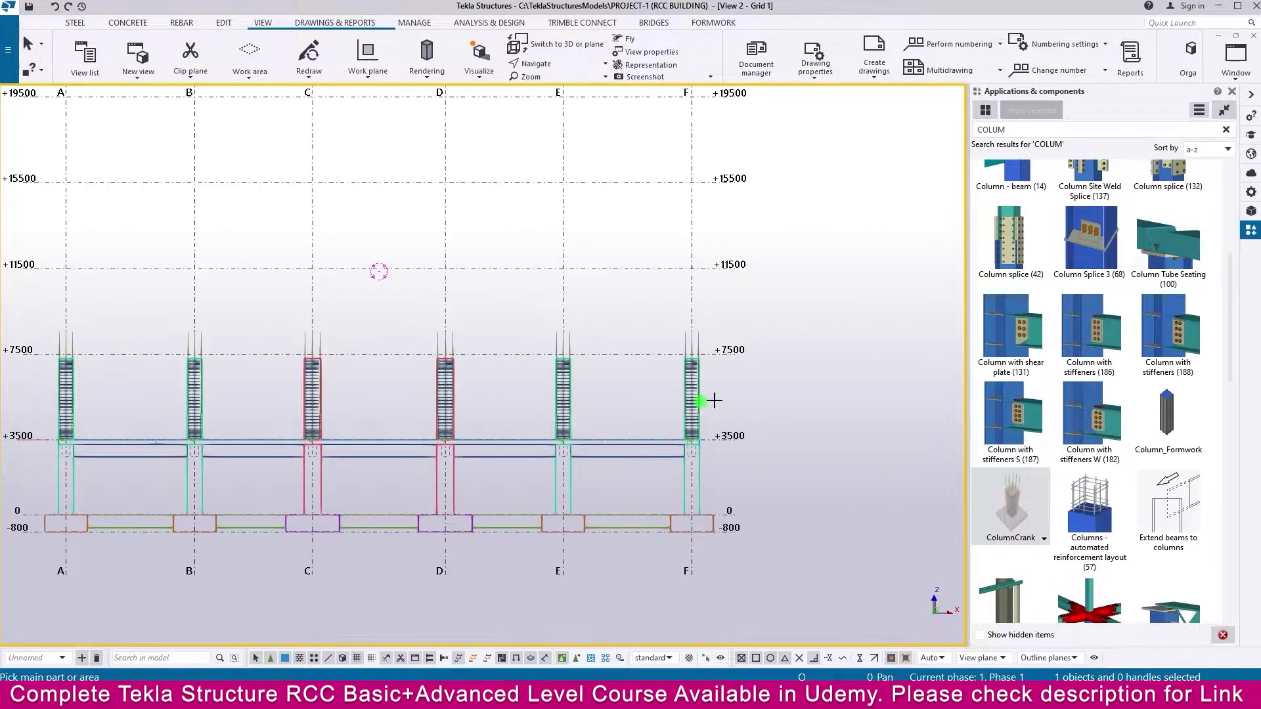
scroll(787, 393, down, 1)
Step: Examine the upper columns' reinforcement in the 3D view, including the bar laps above the +3500 beams and the projecting top bars
key(ctrl+Tab)
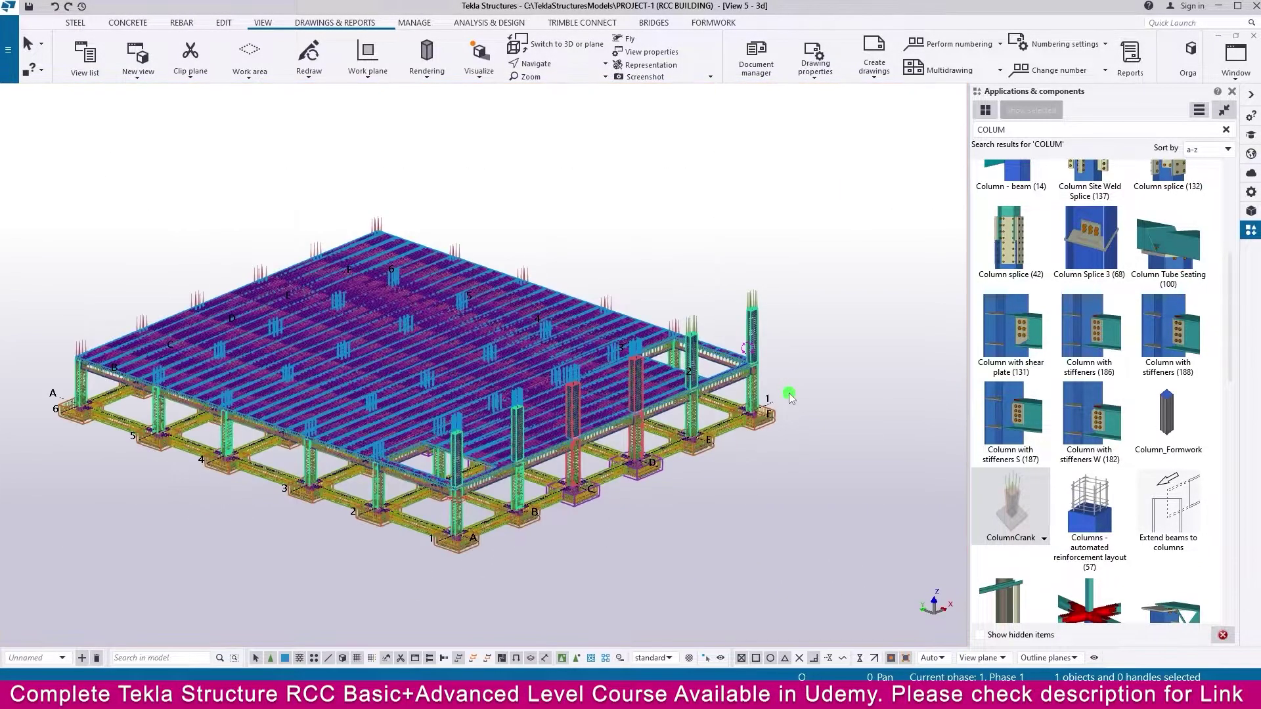
scroll(767, 341, up, 5)
scroll(719, 368, up, 5)
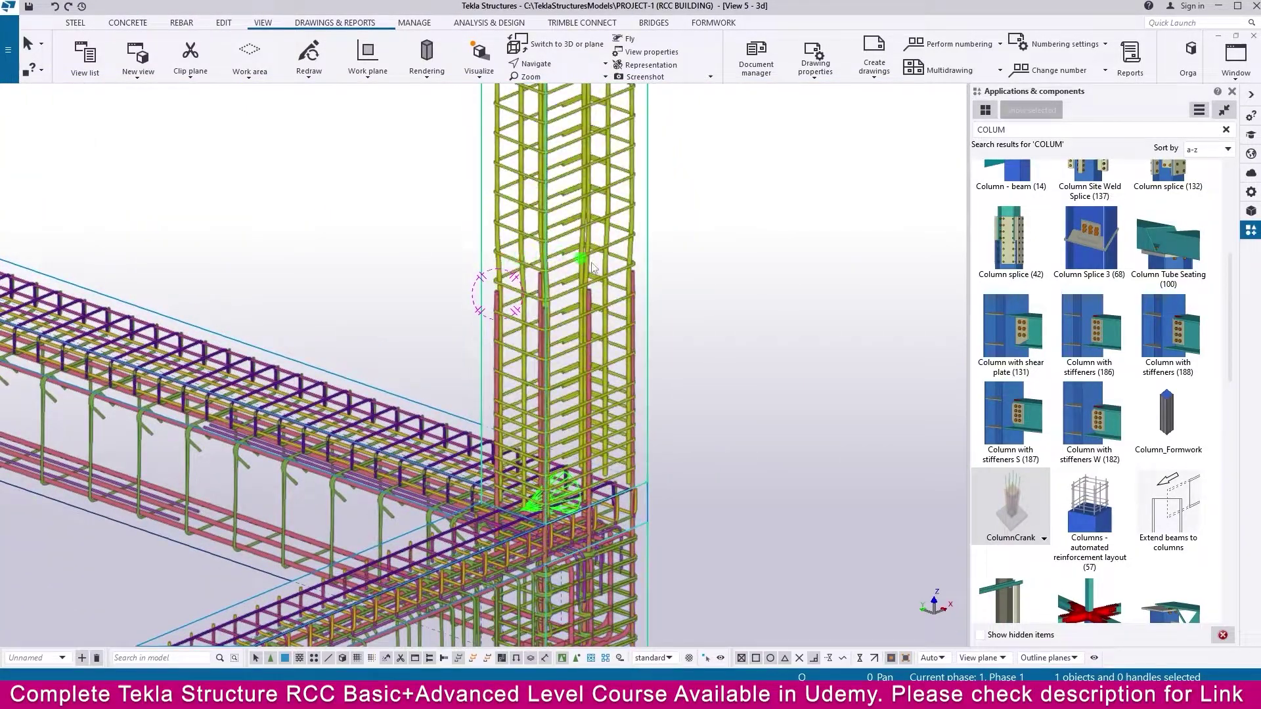
middle_drag(593, 267, 643, 379)
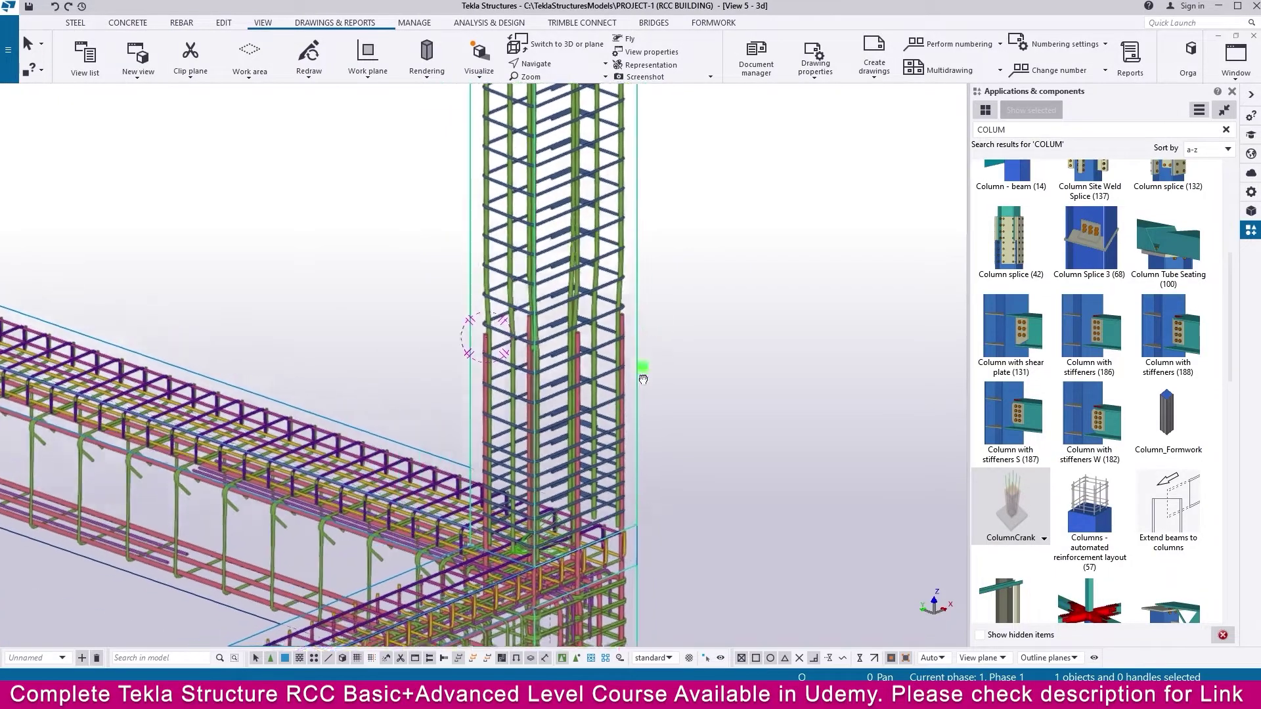
scroll(643, 379, down, 8)
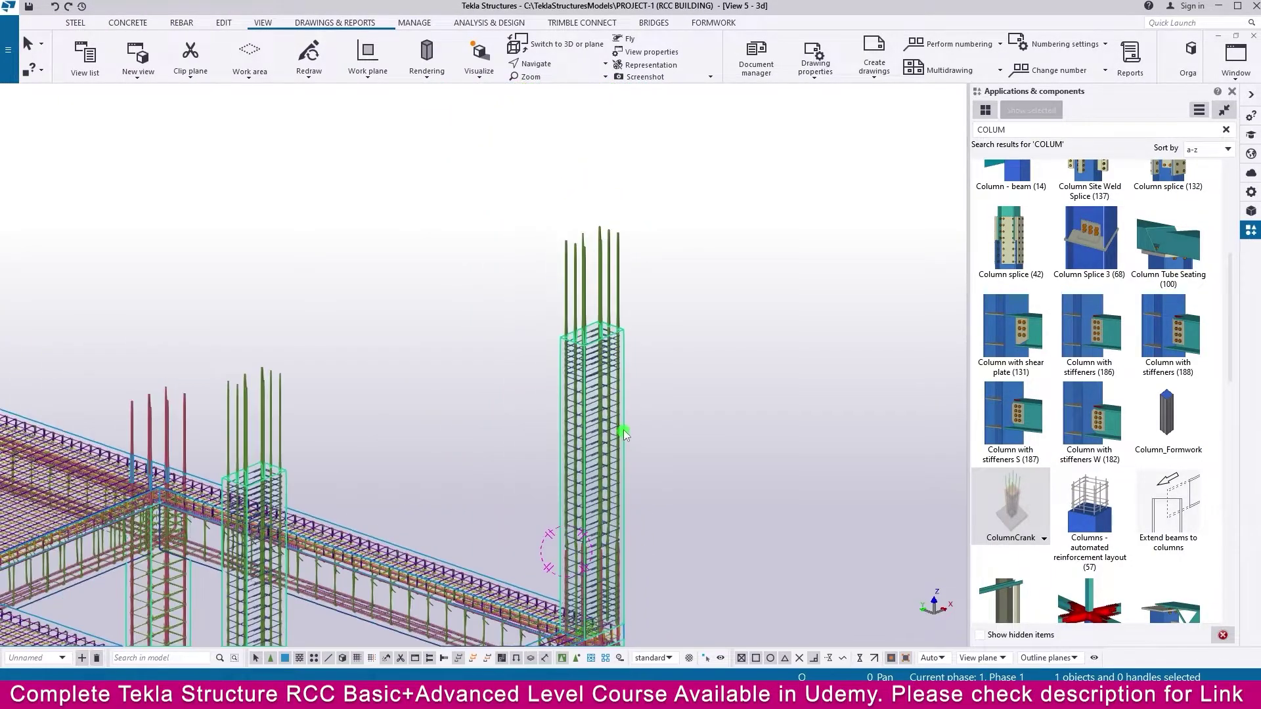
scroll(624, 424, down, 4)
ctrl+middle_drag(485, 487, 511, 415)
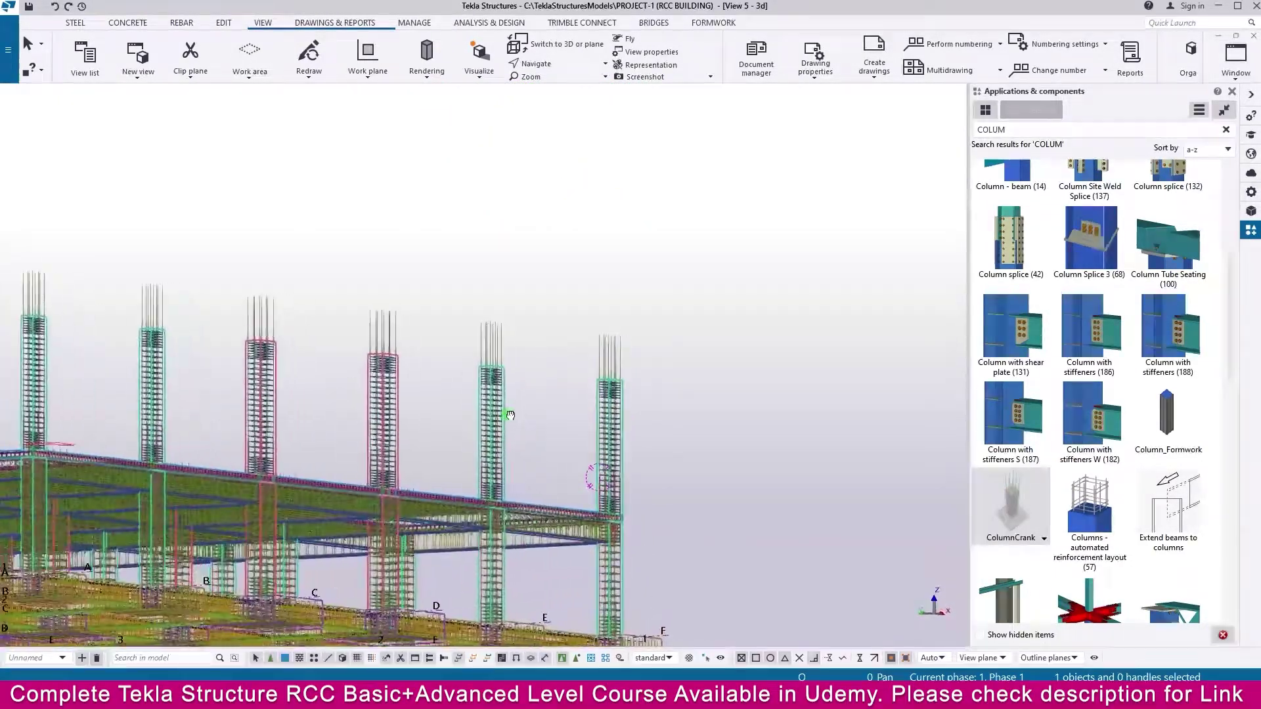
scroll(527, 414, down, 4)
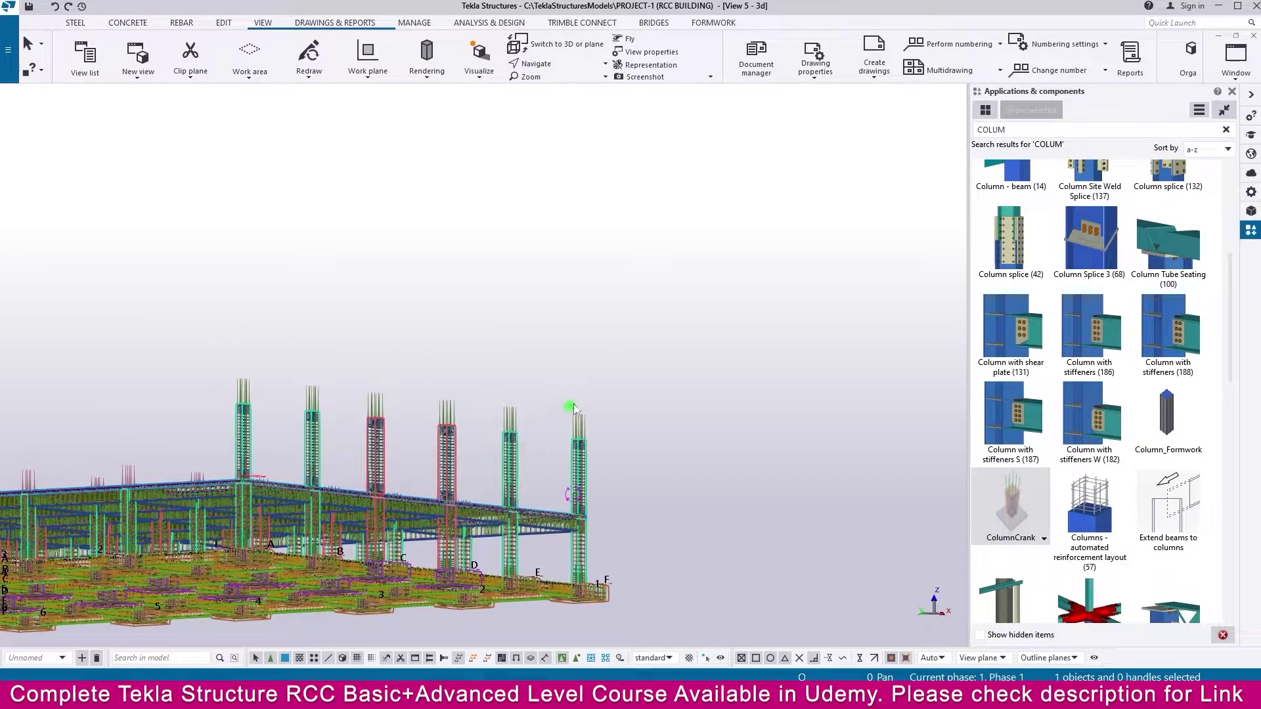
scroll(587, 395, down, 1)
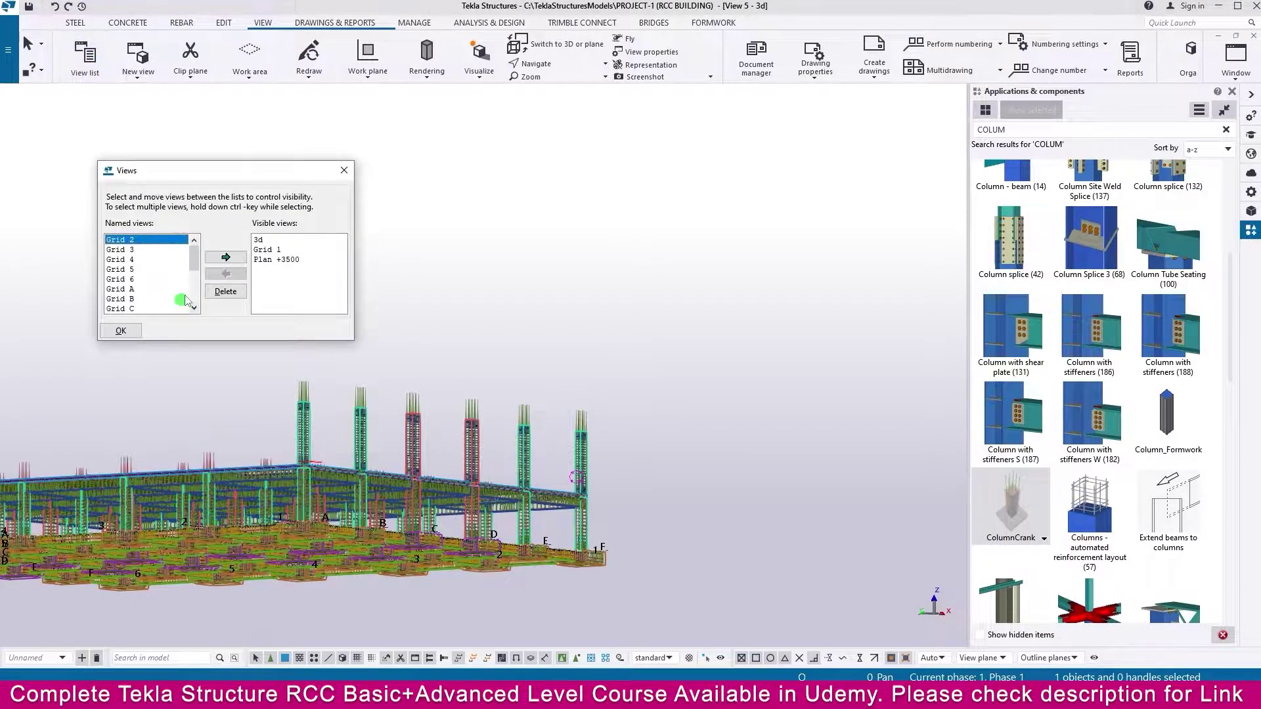
Step: Make the Plan +7500 view visible and close the list of views
drag(193, 257, 195, 289)
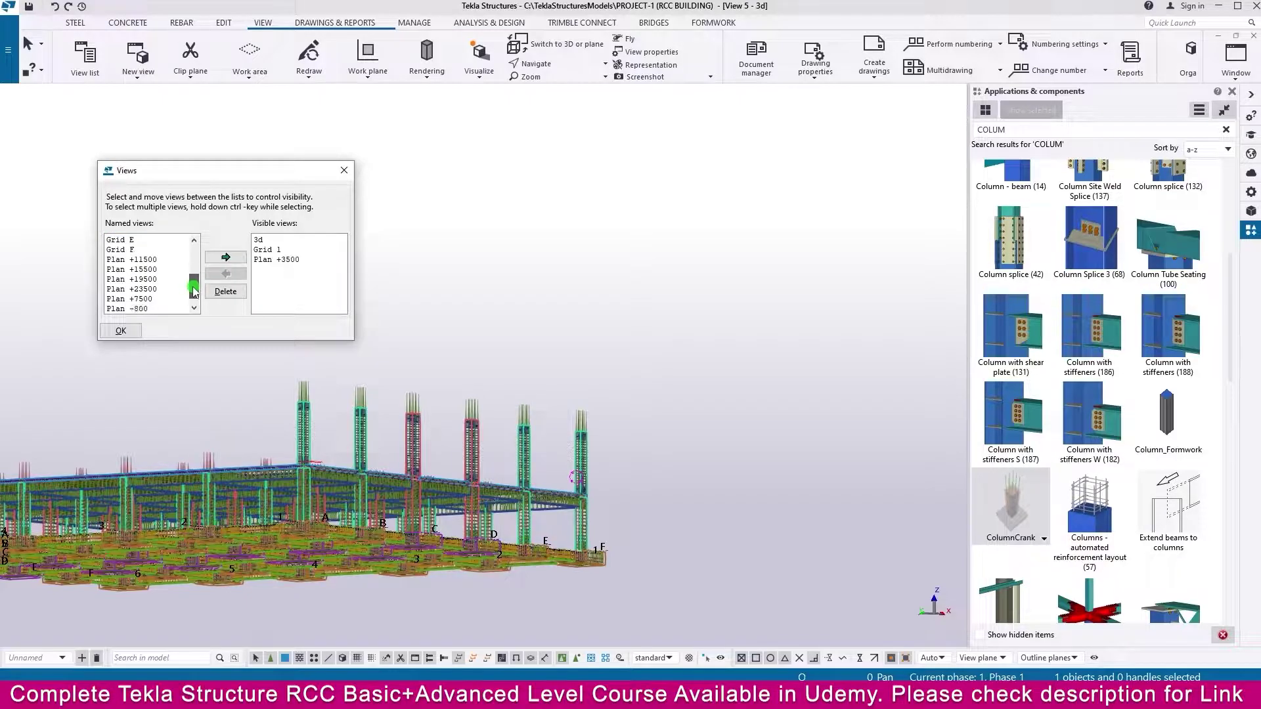
double_click(141, 299)
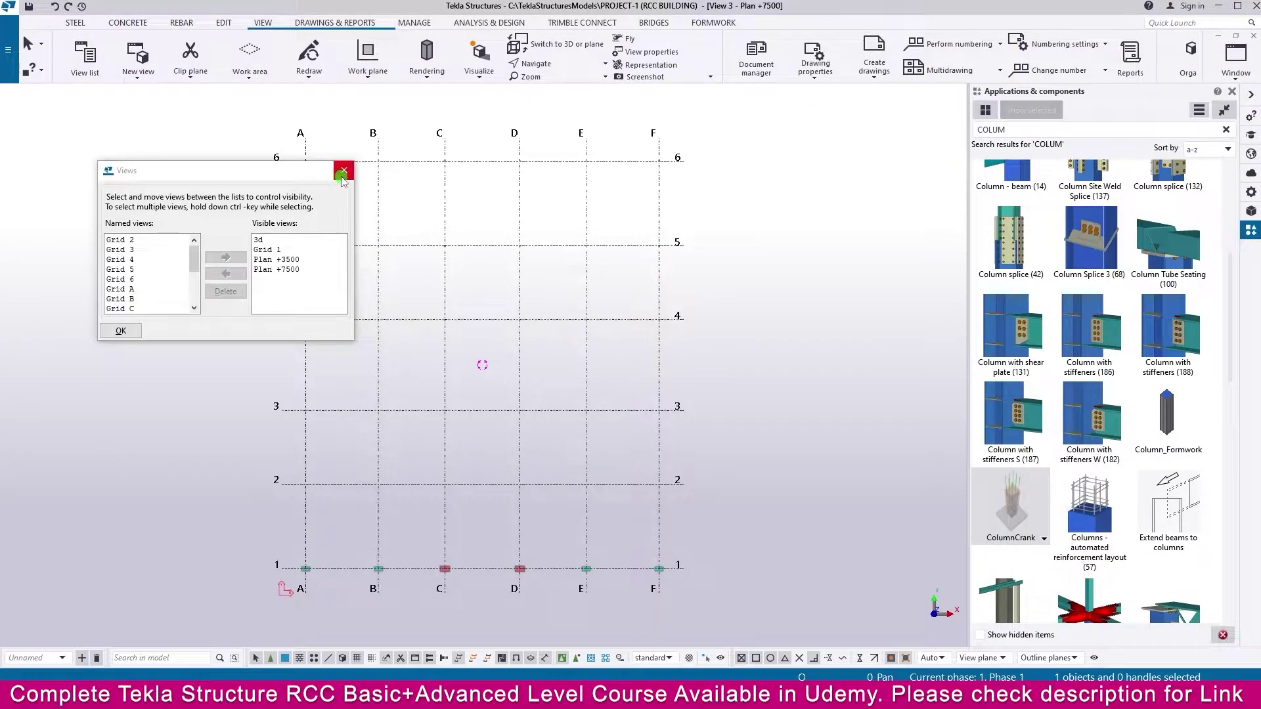
click(344, 170)
Step: Copy the six upper columns from grid line 1 to grid line 2 and expand the view depth to include the copies
scroll(650, 565, up, 10)
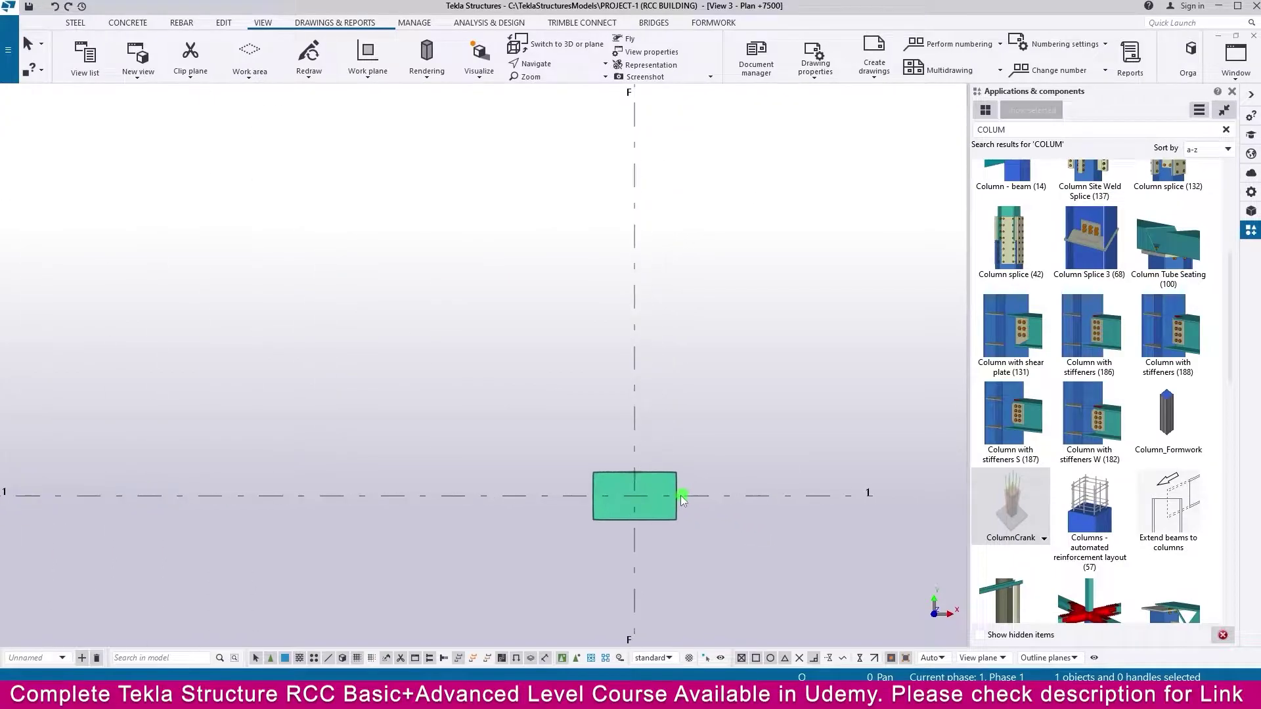
scroll(678, 495, down, 8)
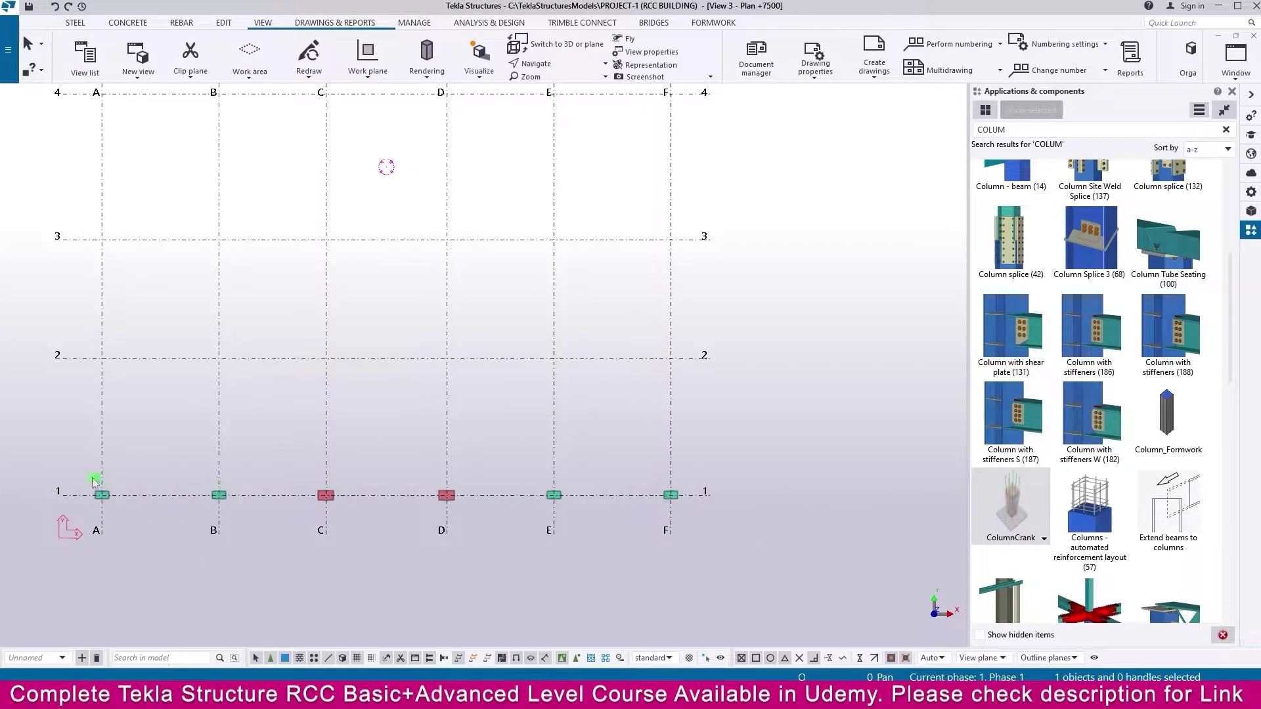
drag(70, 468, 712, 514)
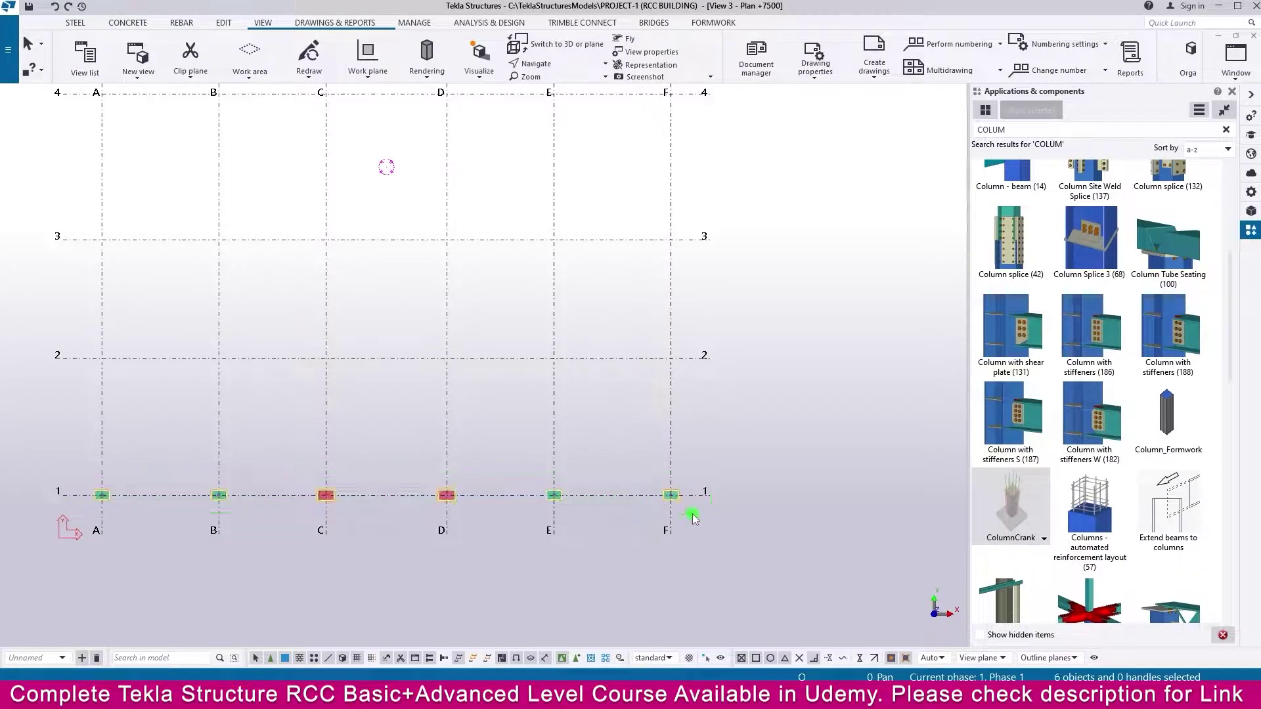
scroll(738, 485, up, 2)
scroll(729, 469, up, 2)
right_click(727, 459)
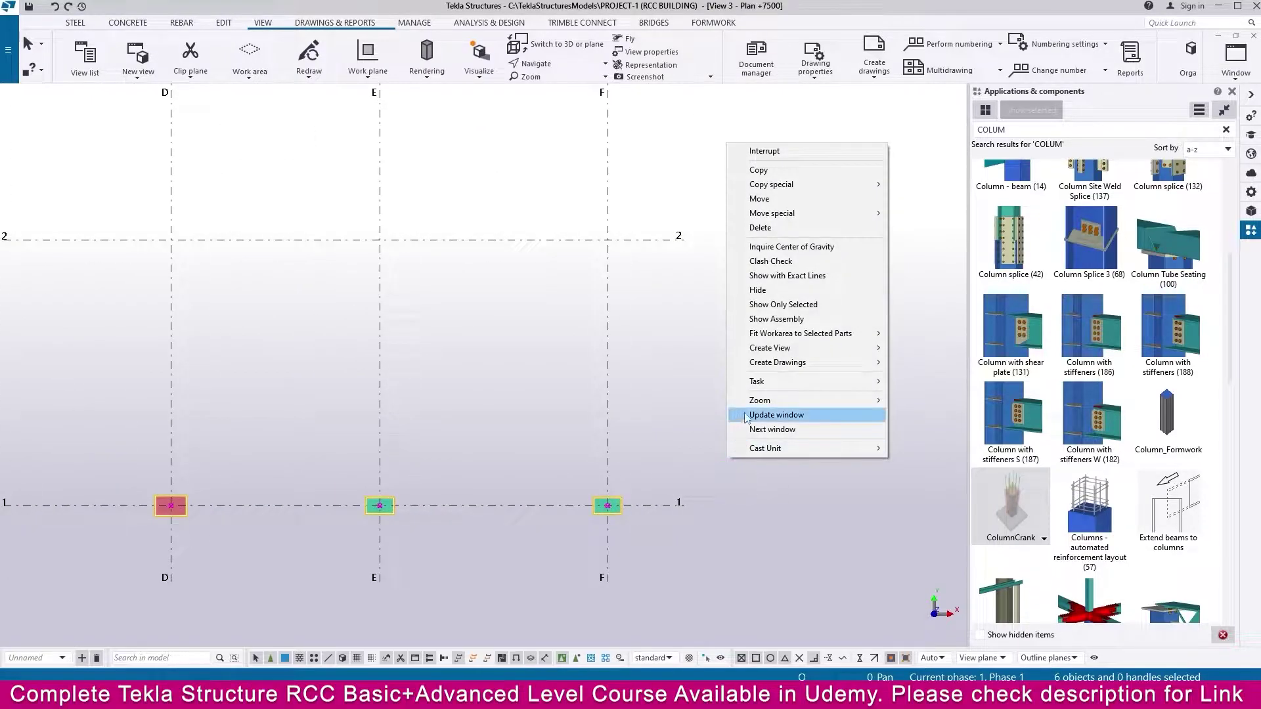
click(791, 169)
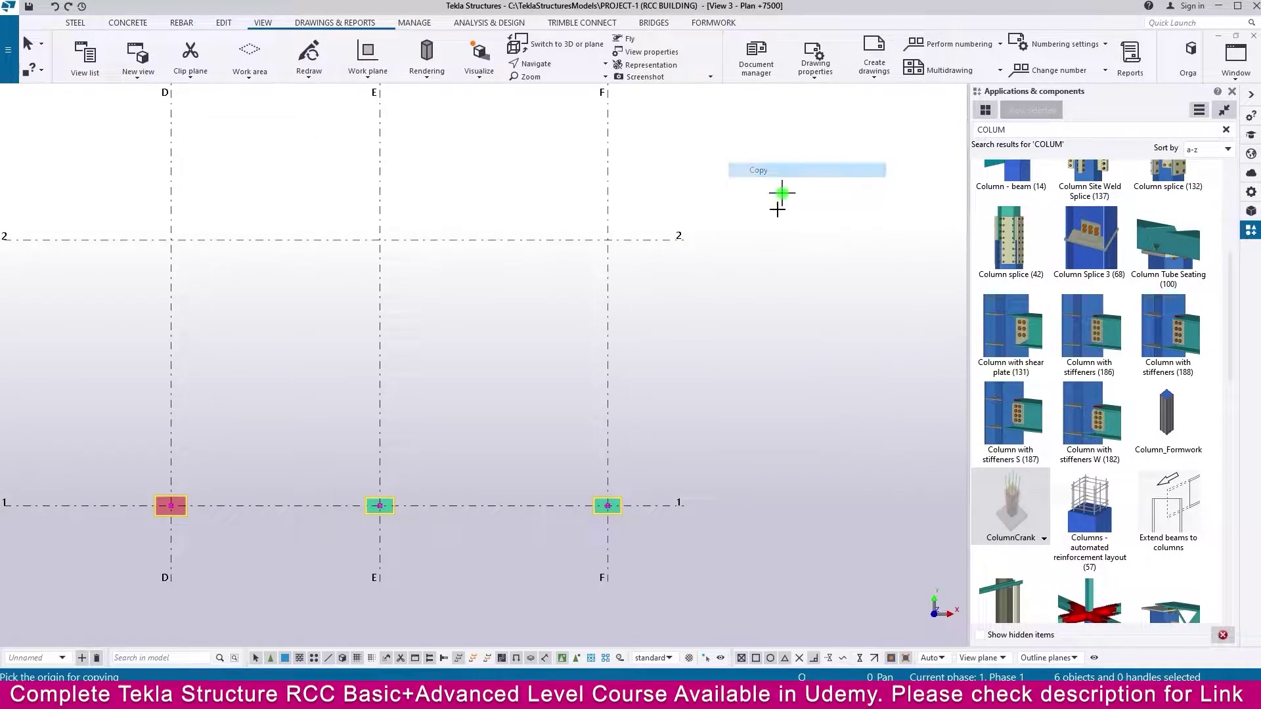
click(683, 506)
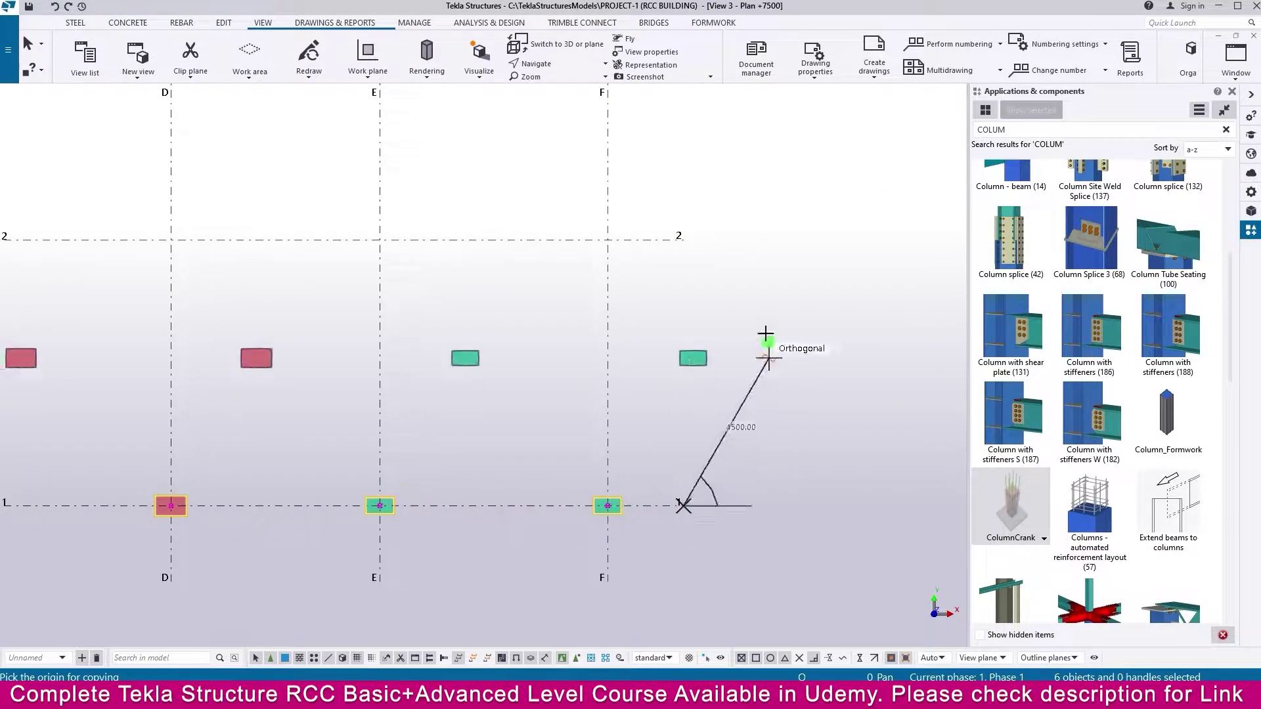
click(683, 240)
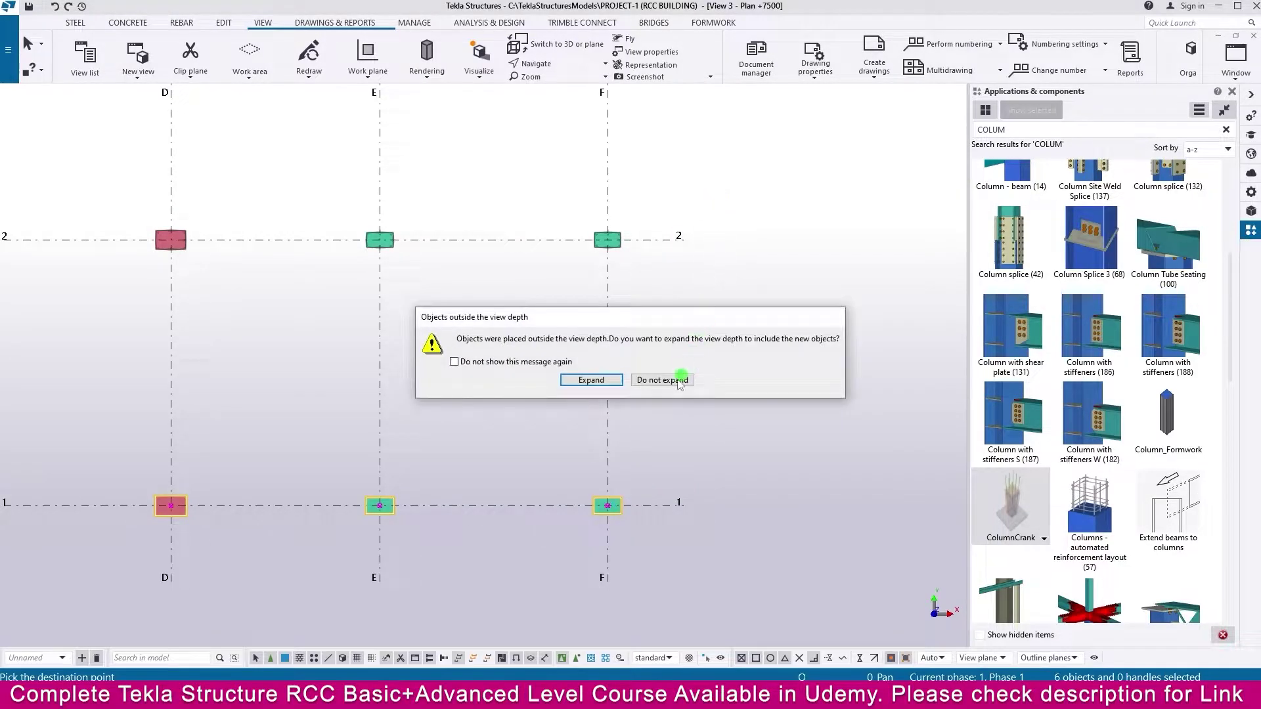
click(599, 377)
Step: Place further copies of the six grid line 1 columns on grid lines 3 and 4
scroll(676, 375, up, 4)
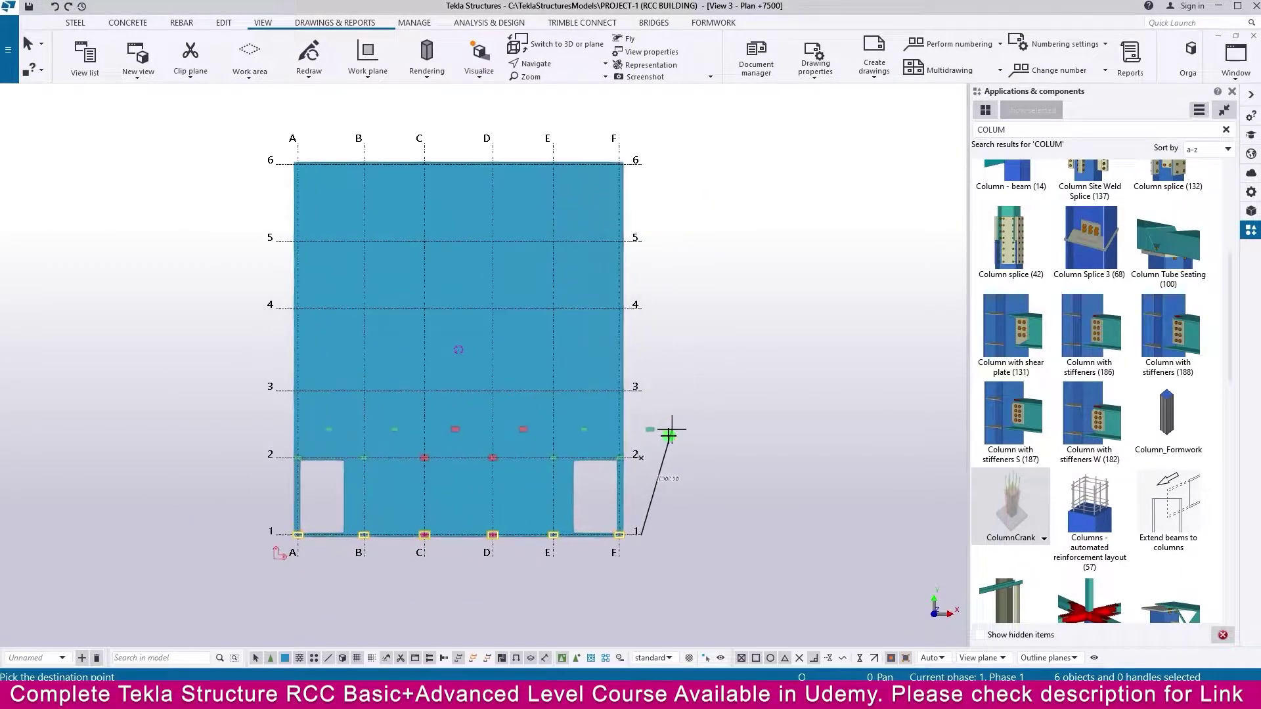
scroll(617, 381, up, 2)
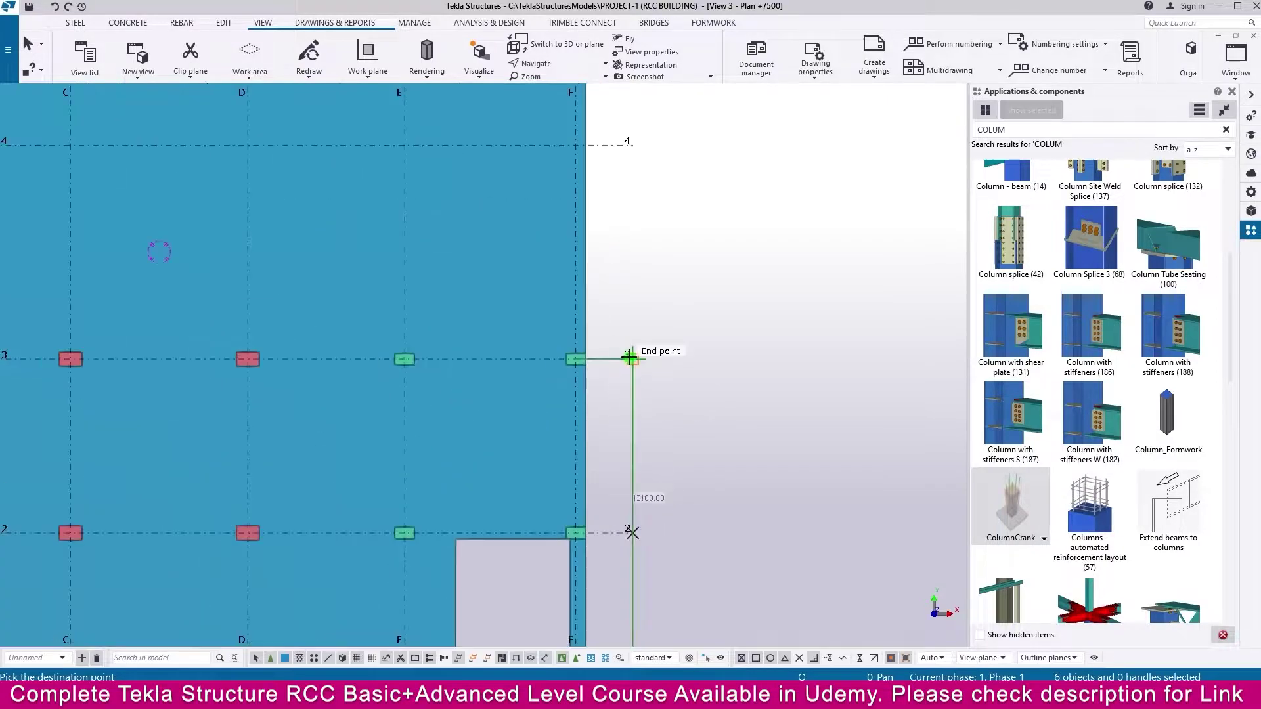
click(633, 359)
middle_drag(667, 253, 619, 427)
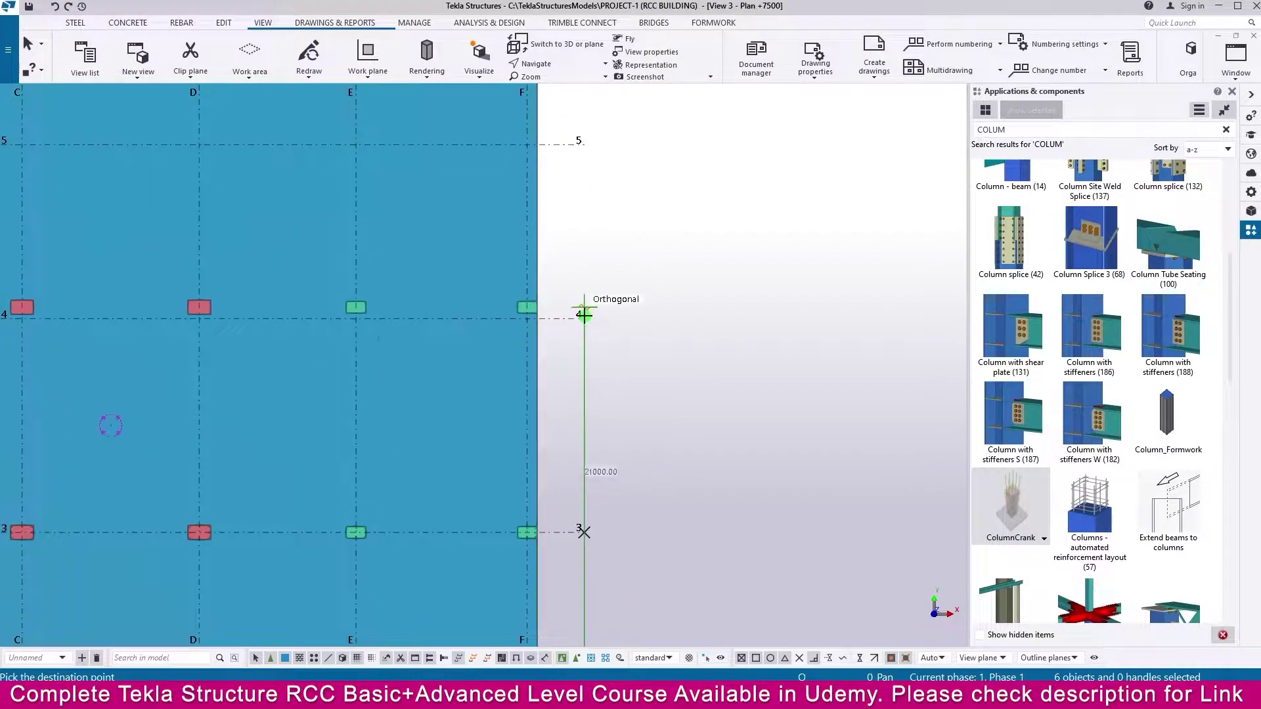
middle_drag(584, 315, 600, 410)
scroll(591, 368, up, 2)
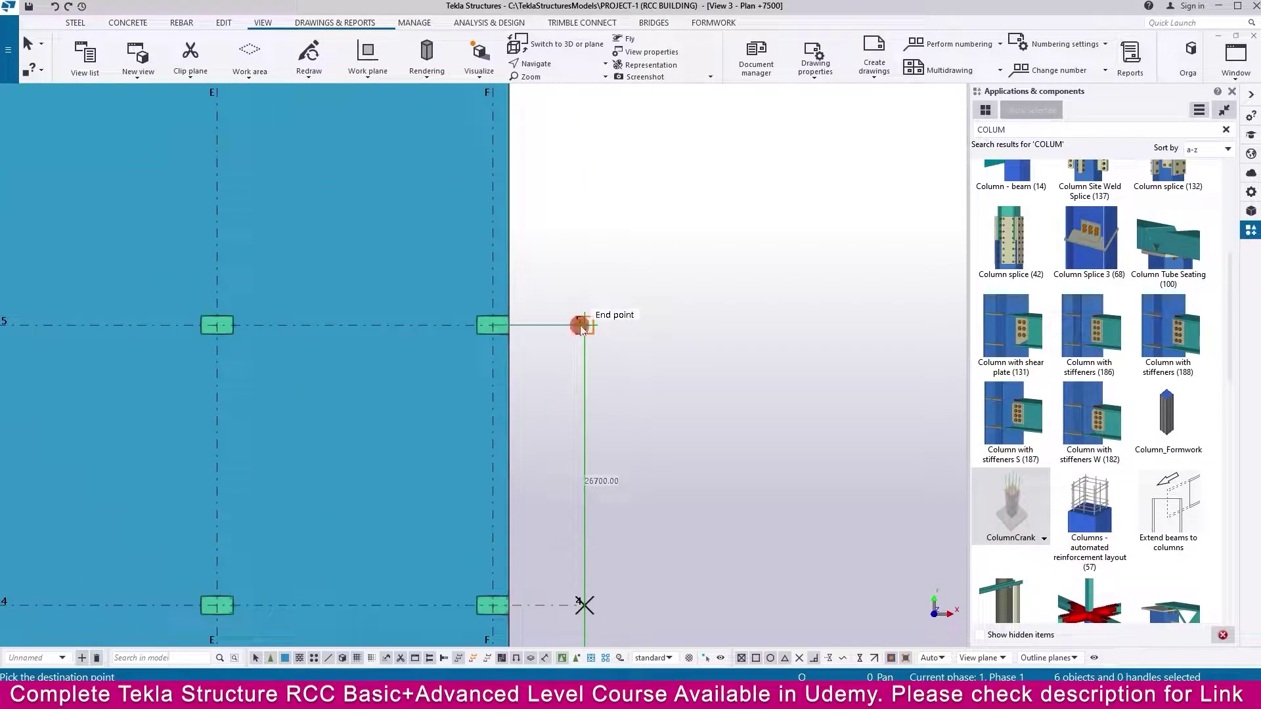
Step: Place copies of the six grid line 1 columns on grid lines 5 and 6, and display the 3D view
click(582, 327)
scroll(613, 187, down, 2)
middle_drag(612, 184, 578, 422)
scroll(561, 302, up, 2)
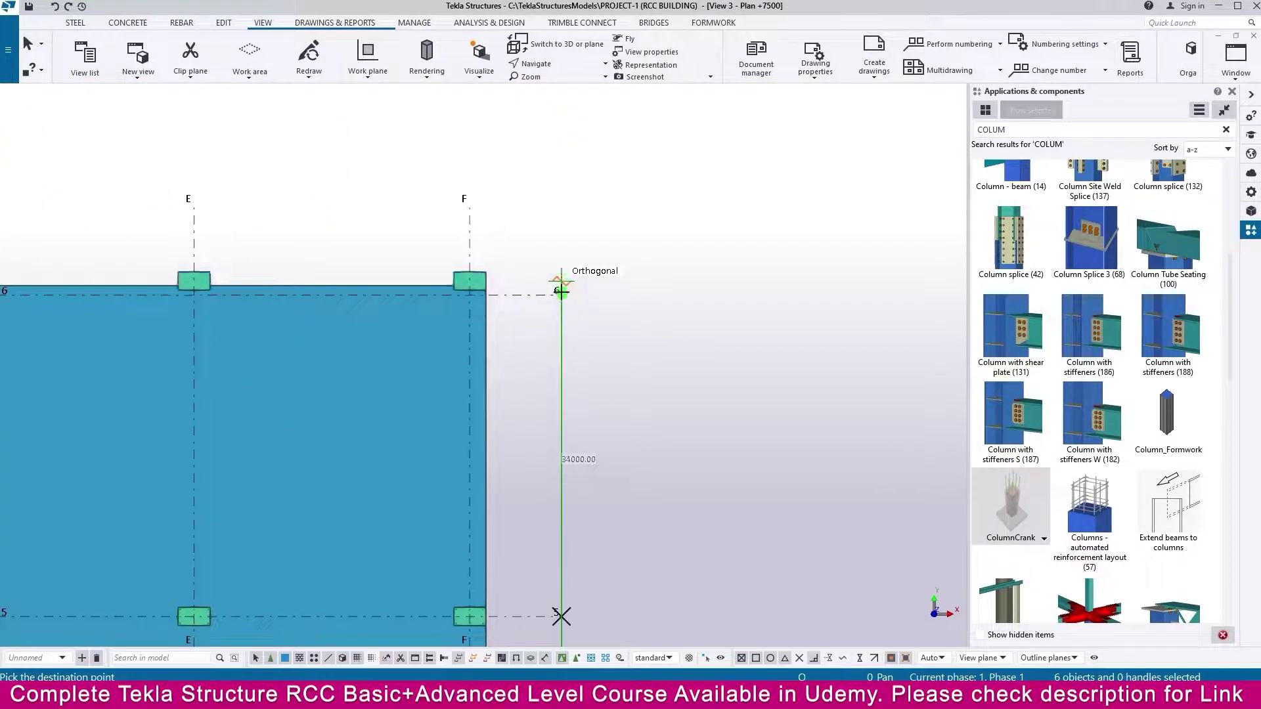
click(561, 290)
scroll(581, 305, down, 3)
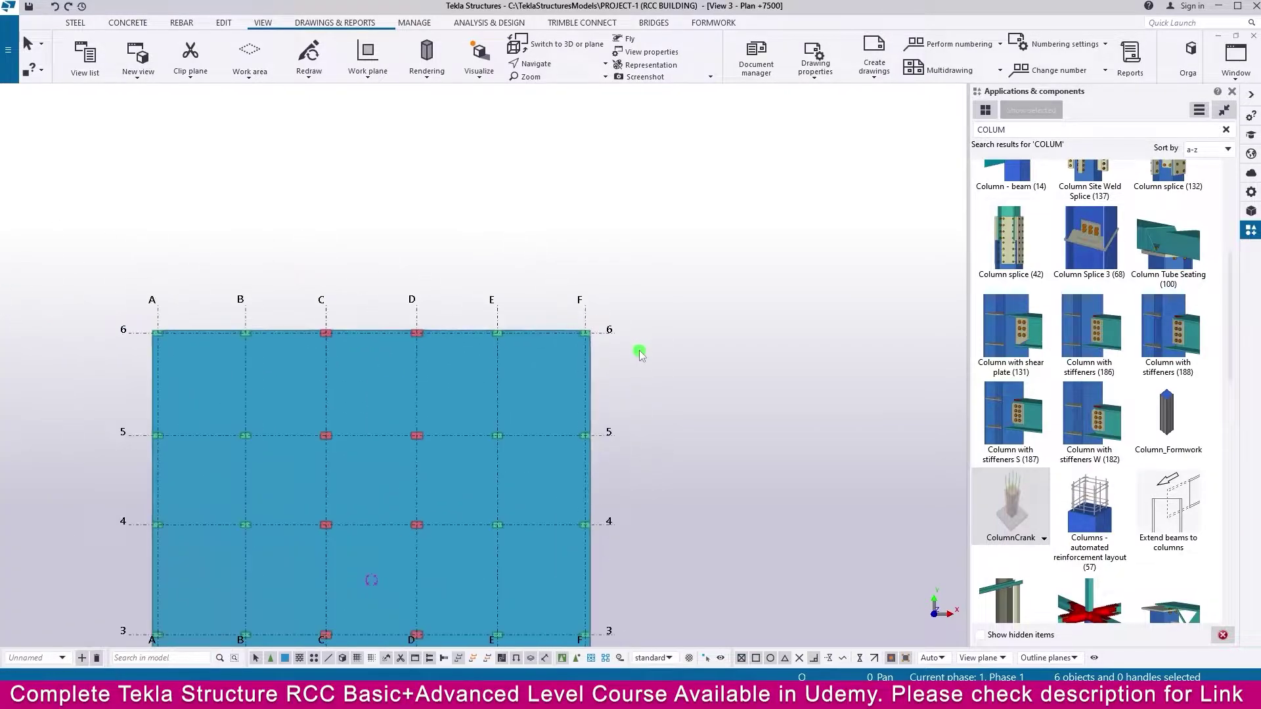
scroll(640, 350, down, 3)
scroll(569, 420, up, 2)
key(ctrl+Tab)
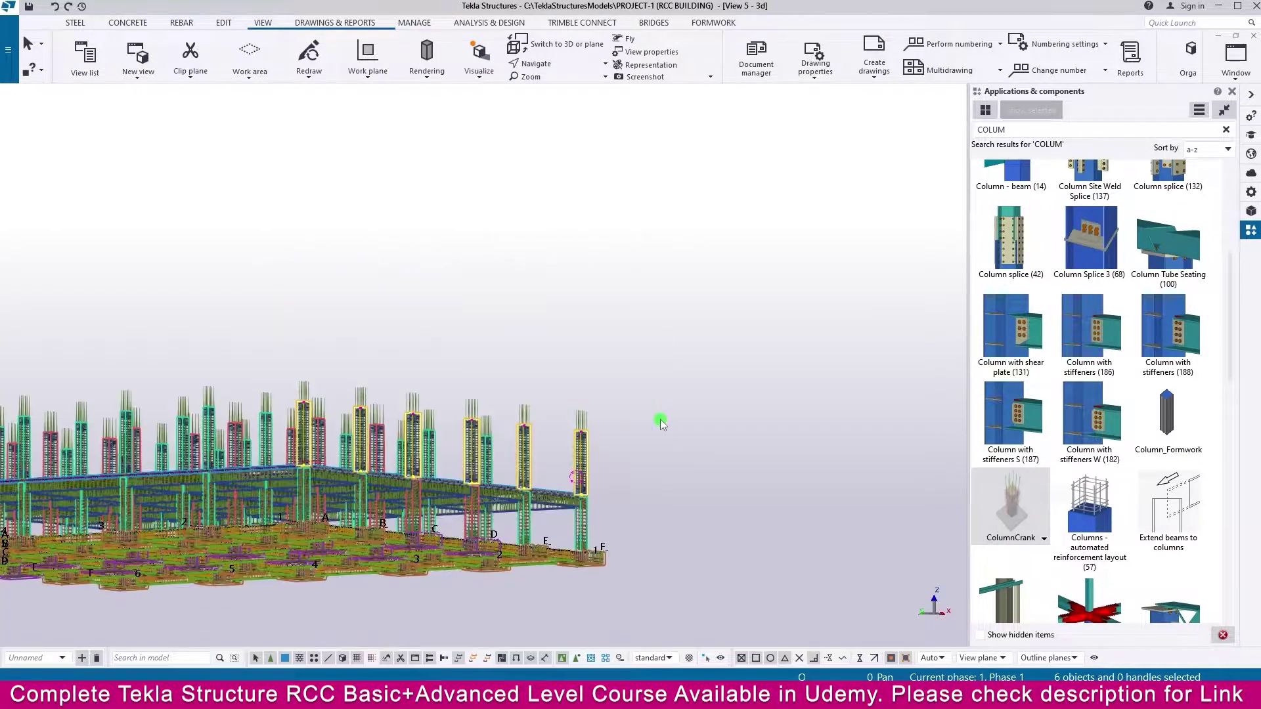
Step: End the column copying command and clear the column selection in the 3D view
ctrl+middle_drag(622, 392, 671, 338)
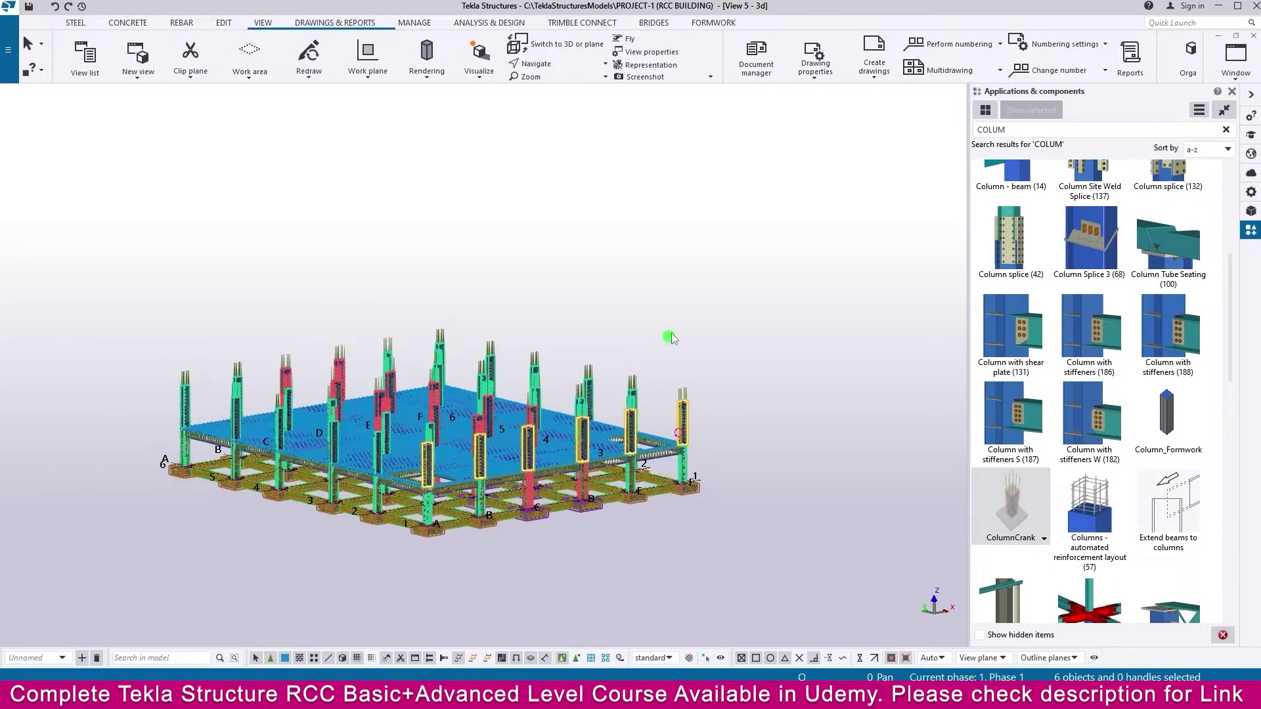
scroll(681, 314, up, 3)
right_click(681, 313)
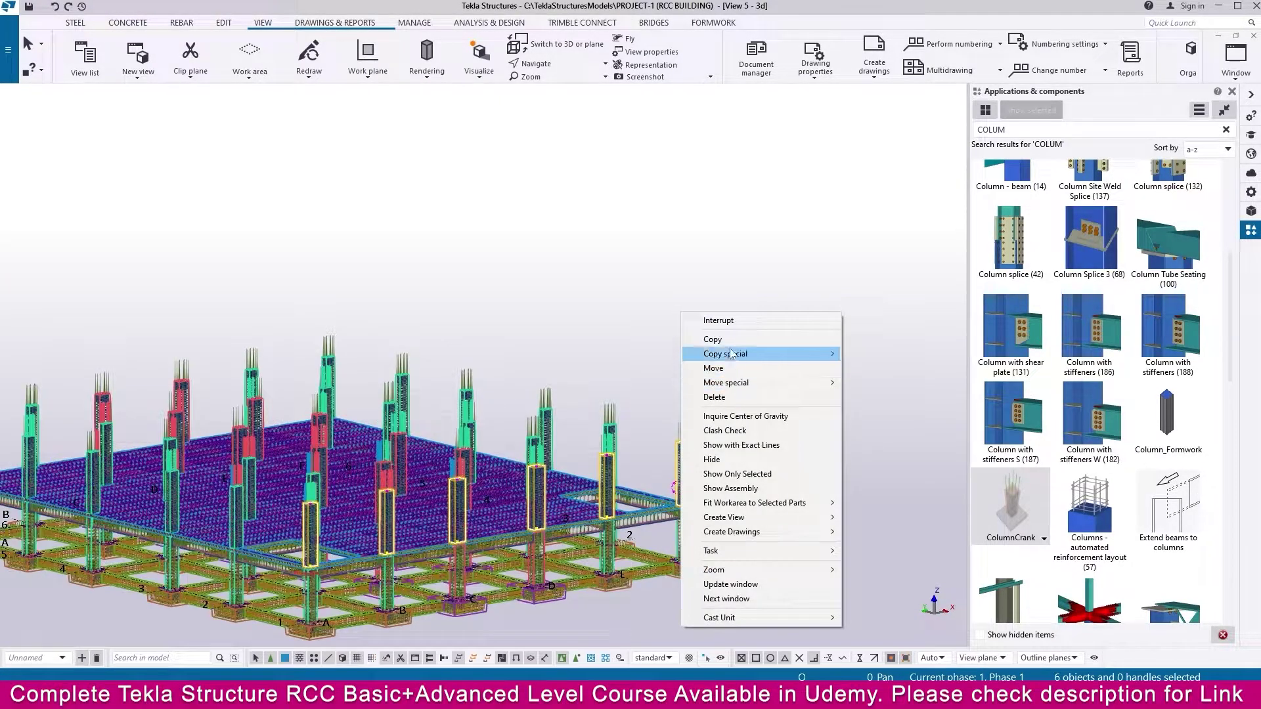
click(710, 321)
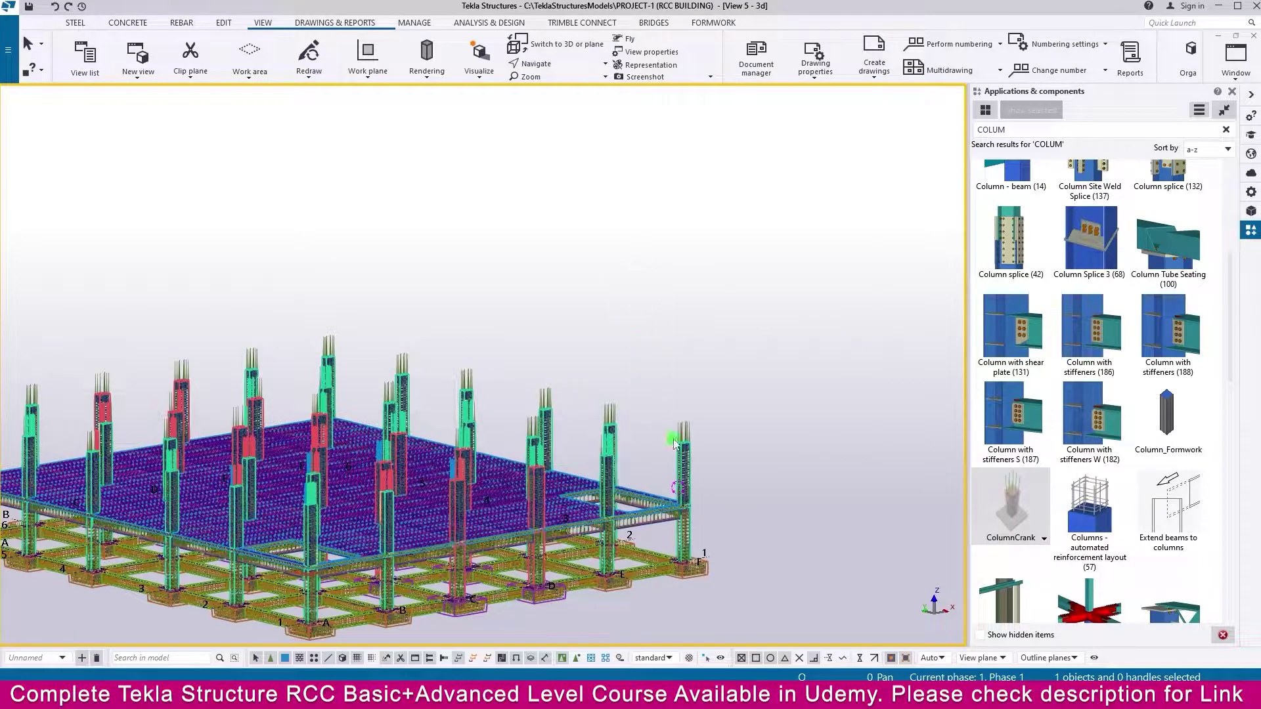
Step: Examine the copied upper-storey columns on all grid lines from the front and at an angle in 3D
ctrl+middle_drag(696, 414, 590, 409)
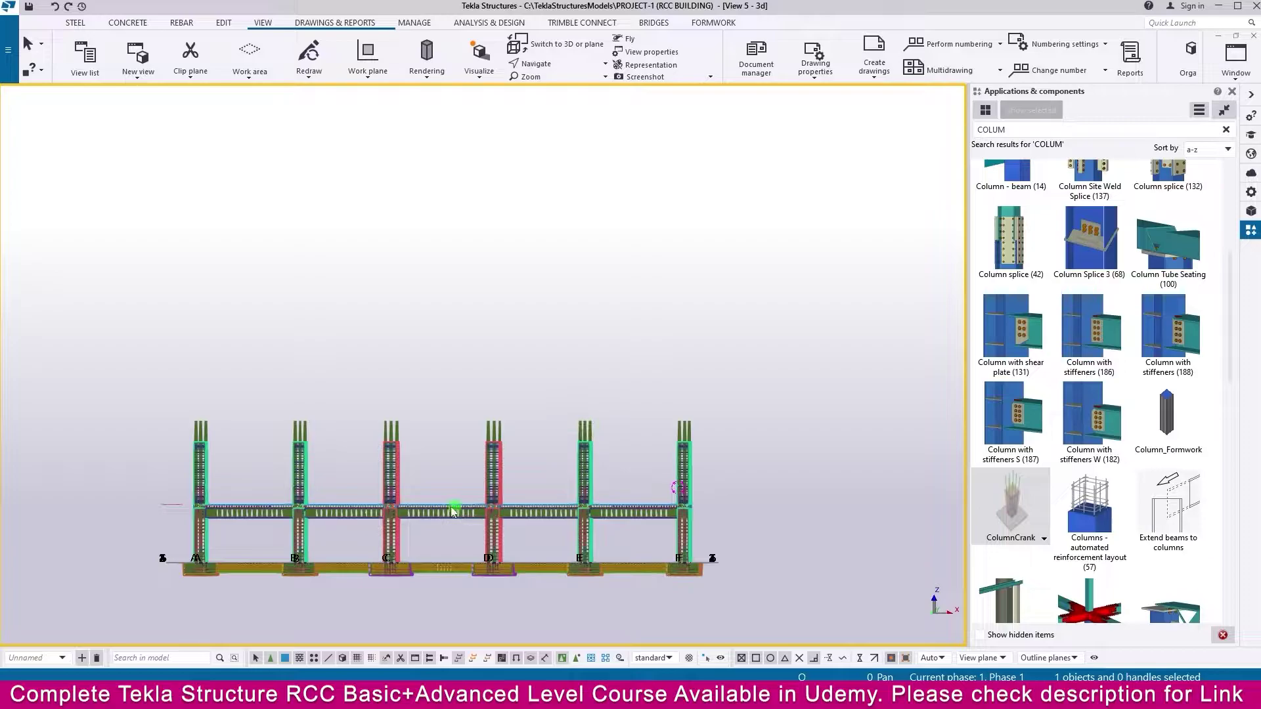
scroll(220, 515, up, 2)
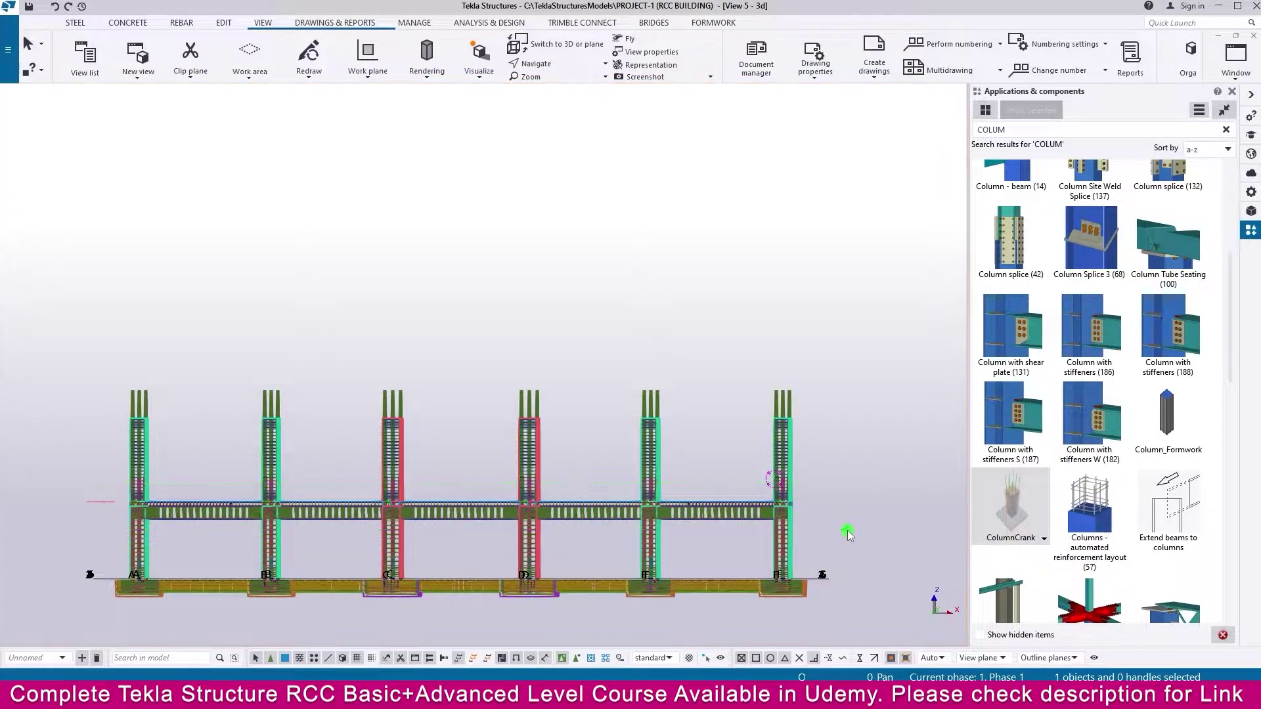
key(ctrl+a)
ctrl+middle_drag(819, 517, 750, 524)
click(749, 524)
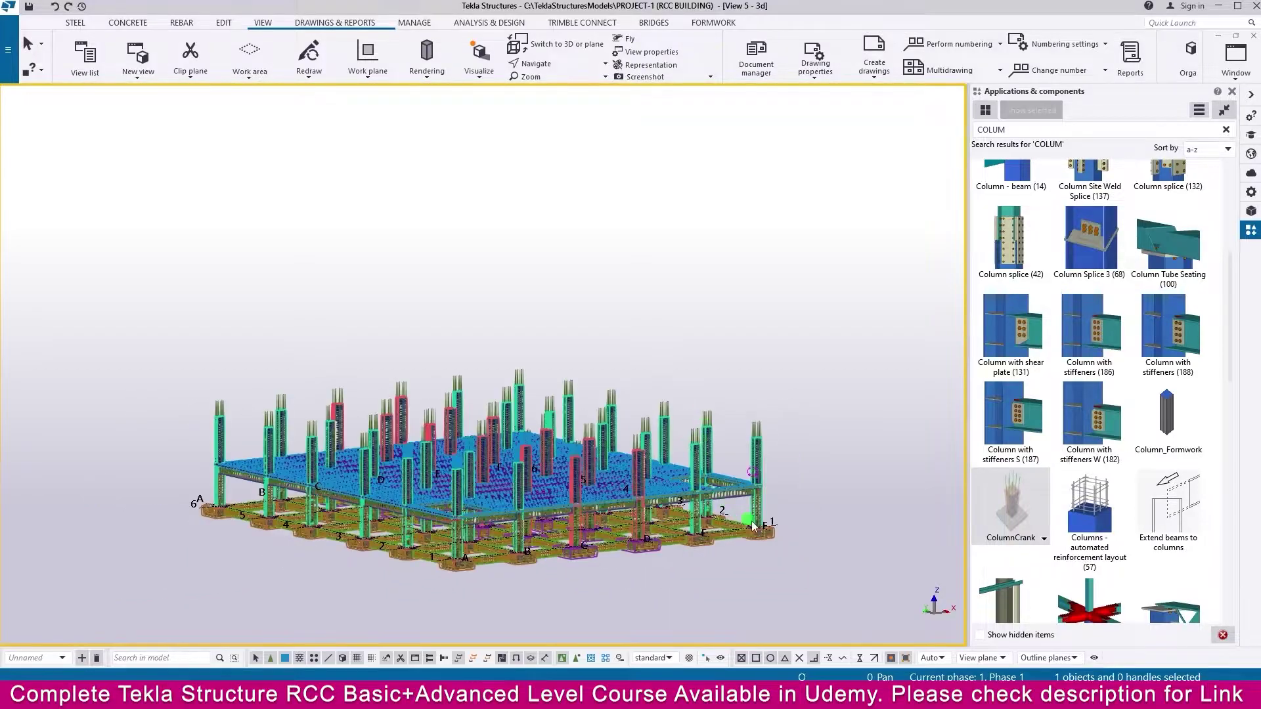
scroll(820, 543, up, 3)
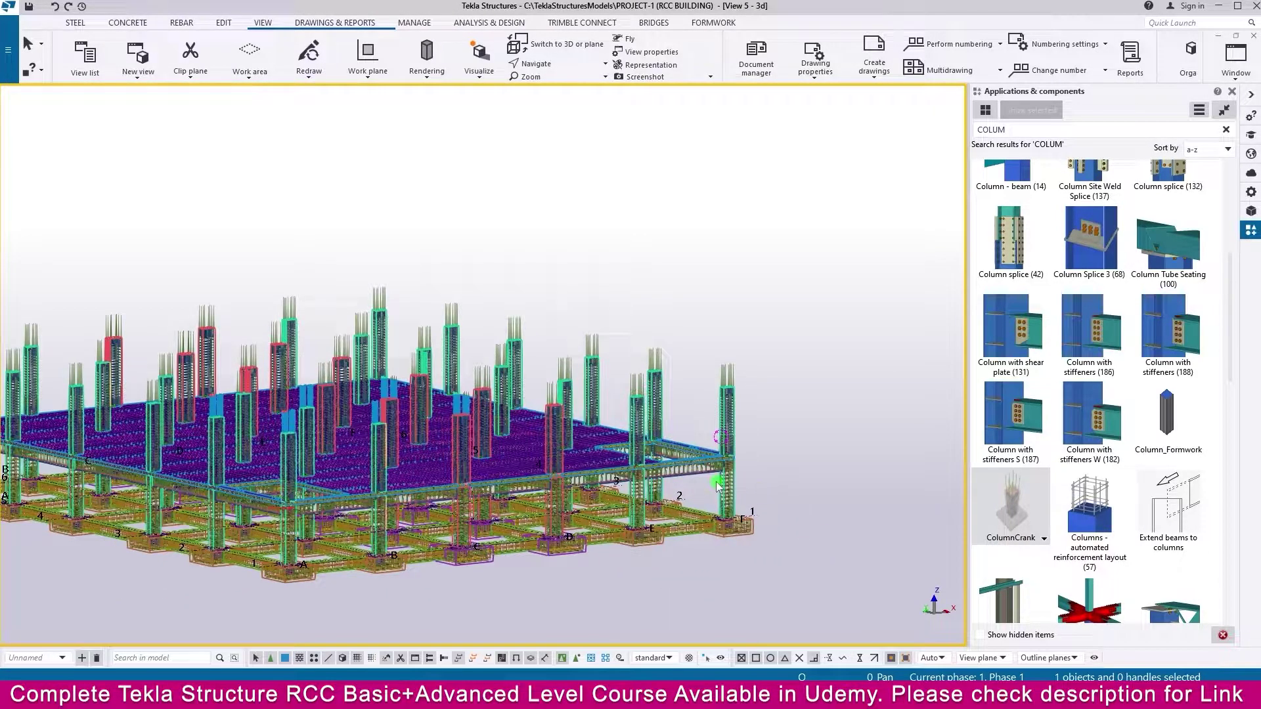
ctrl+middle_drag(736, 410, 737, 458)
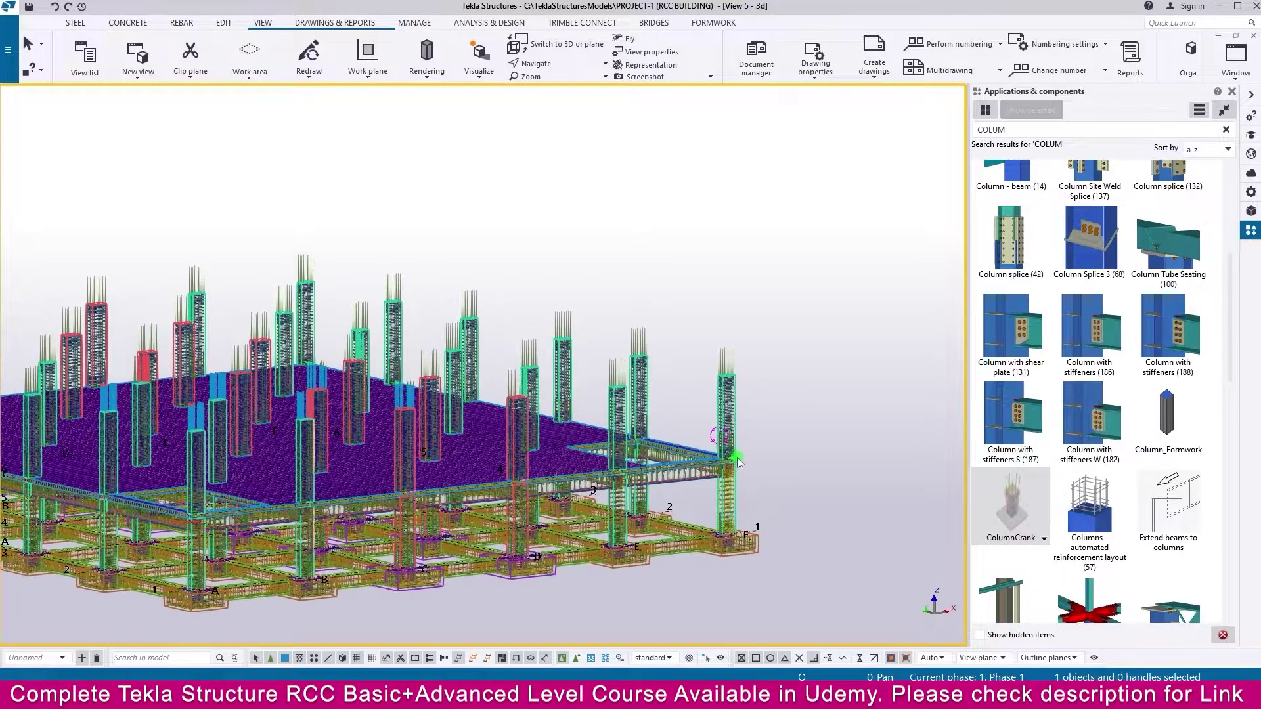
scroll(788, 444, down, 5)
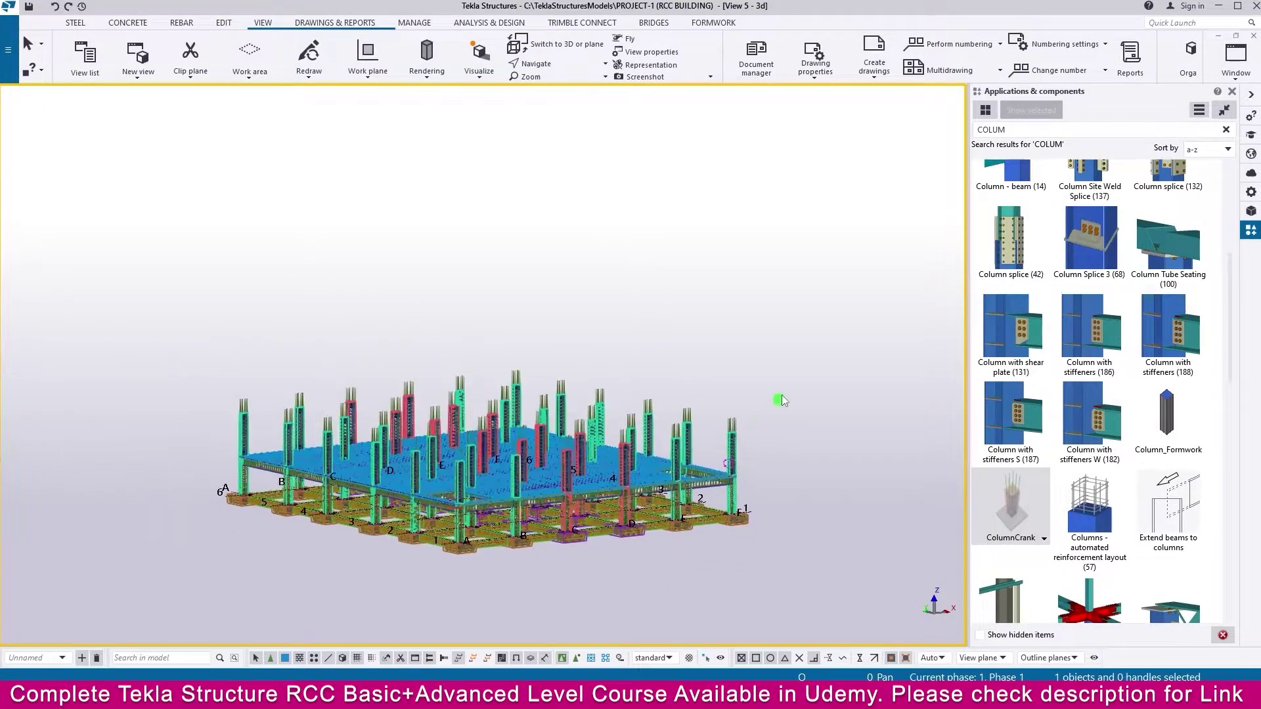
Step: Limit the 3D view to the CIP-beams visible object group
double_click(792, 369)
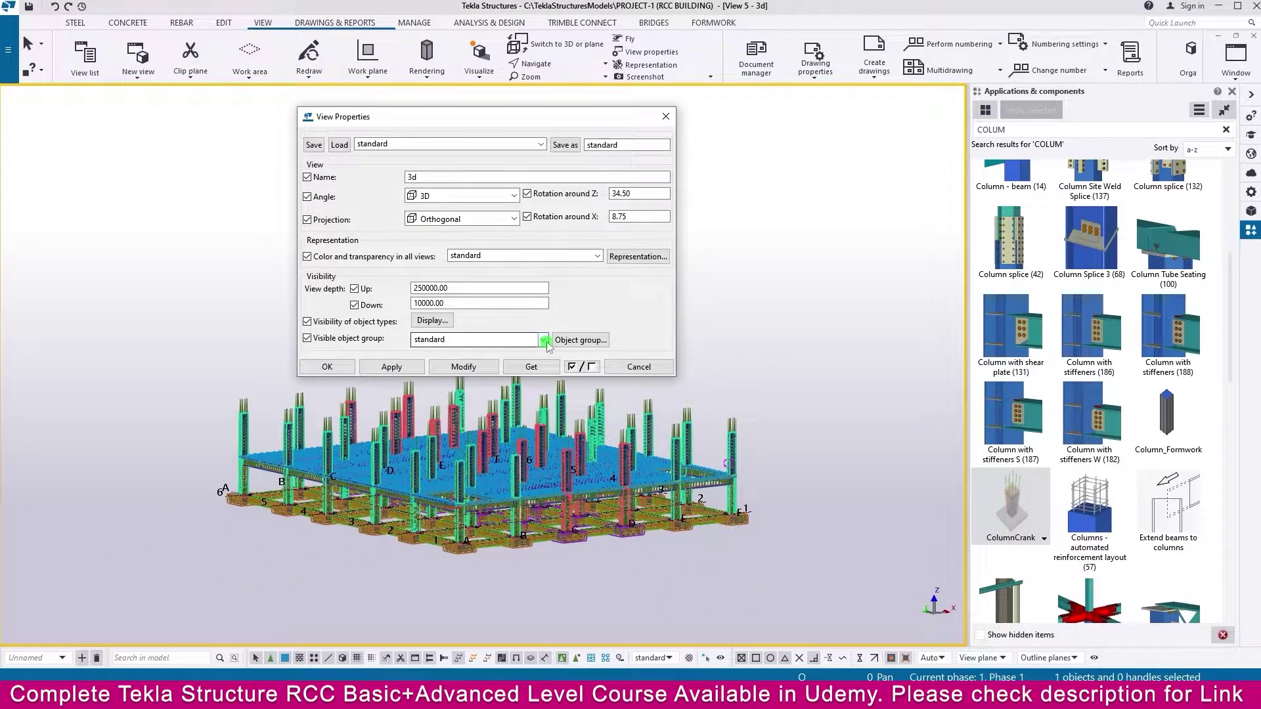
click(545, 339)
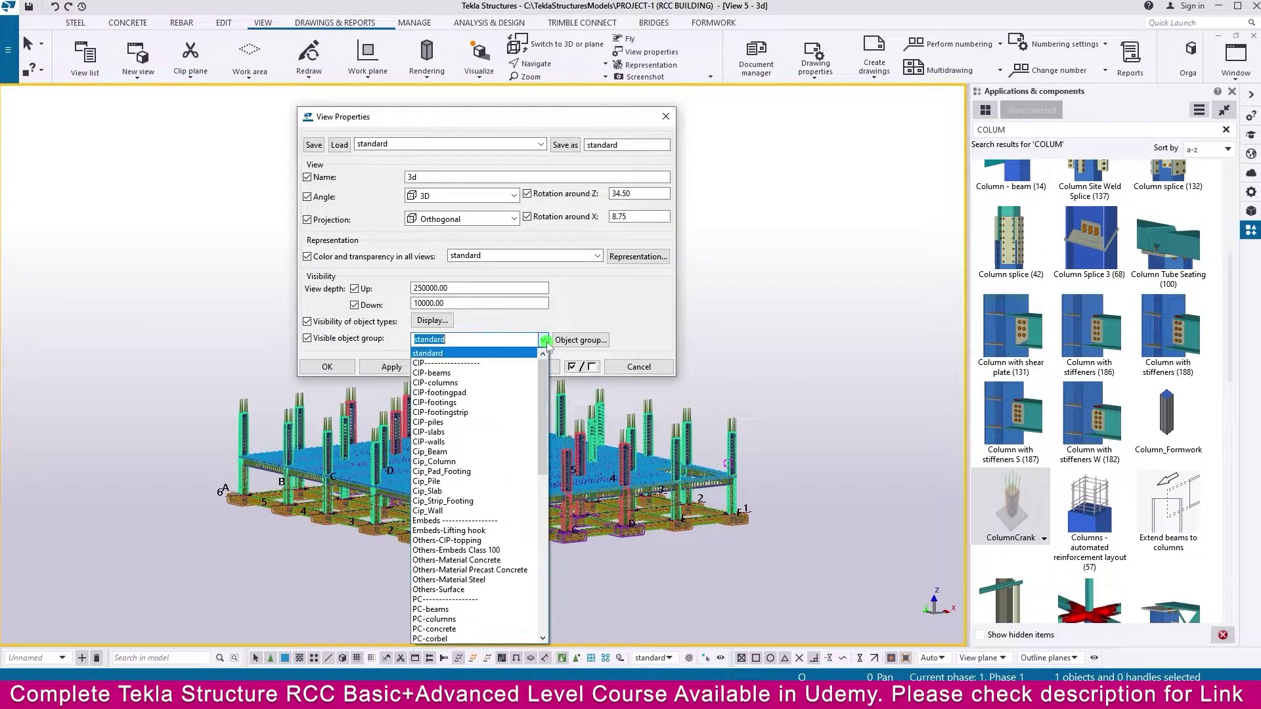
click(427, 373)
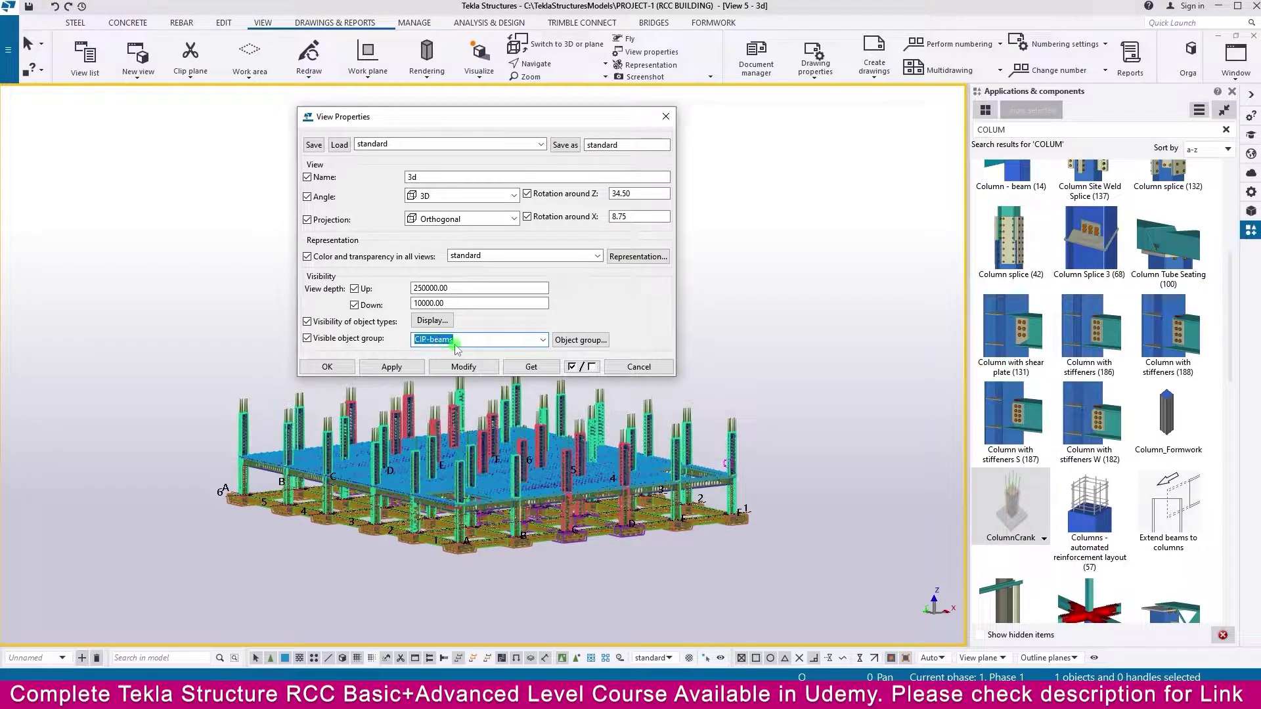
click(463, 367)
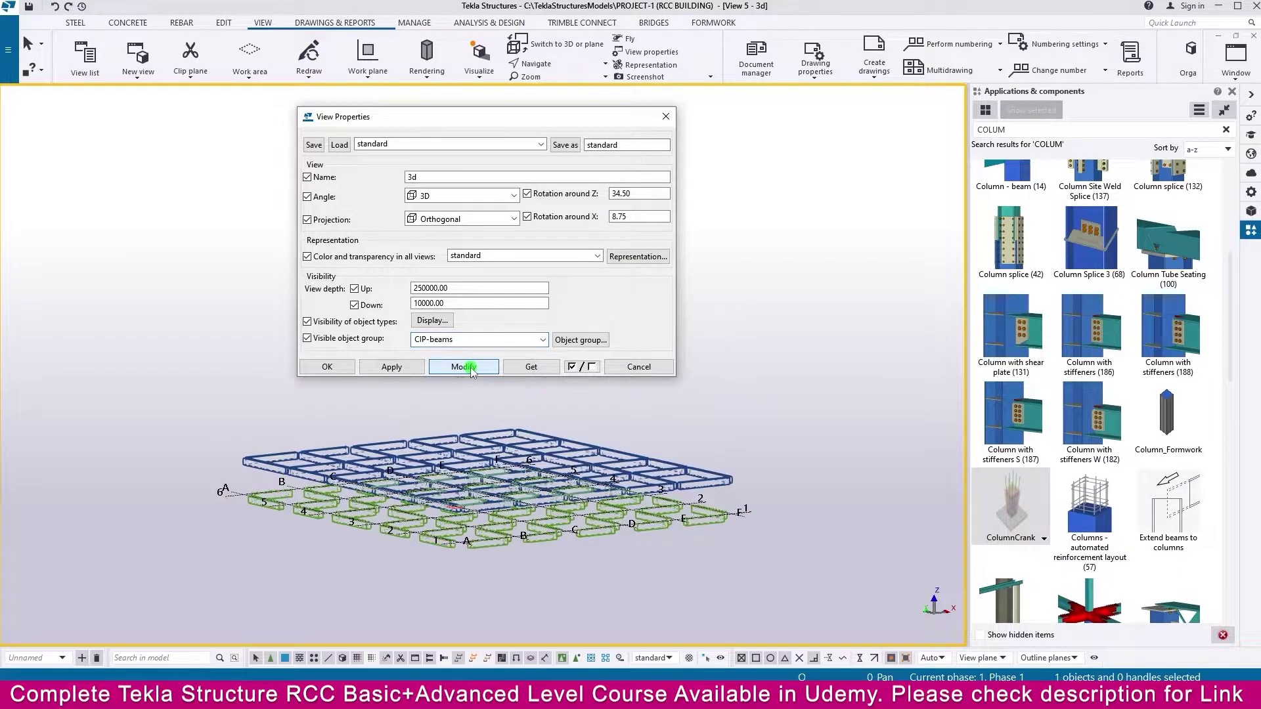
click(338, 367)
Step: Copy all the +3500 level beams upward with a linear copy, using dZ 4000 and 4 copies
ctrl+middle_drag(454, 462, 434, 436)
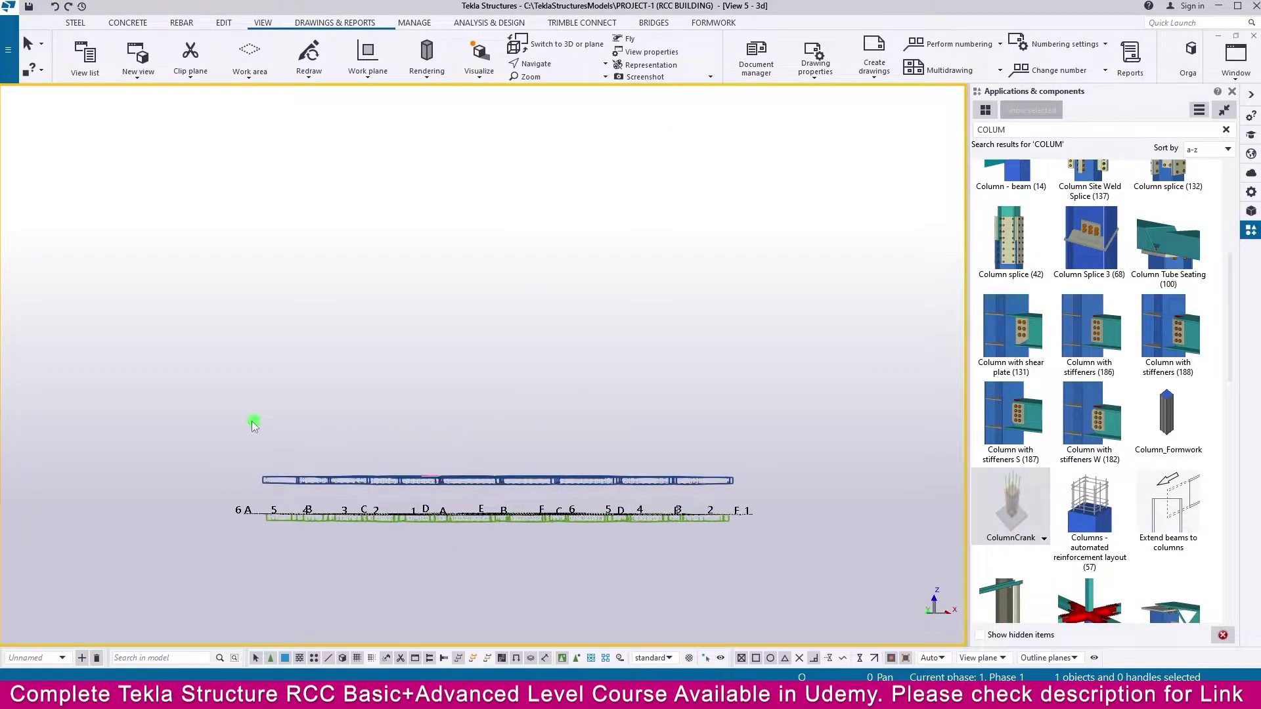
drag(244, 412, 788, 498)
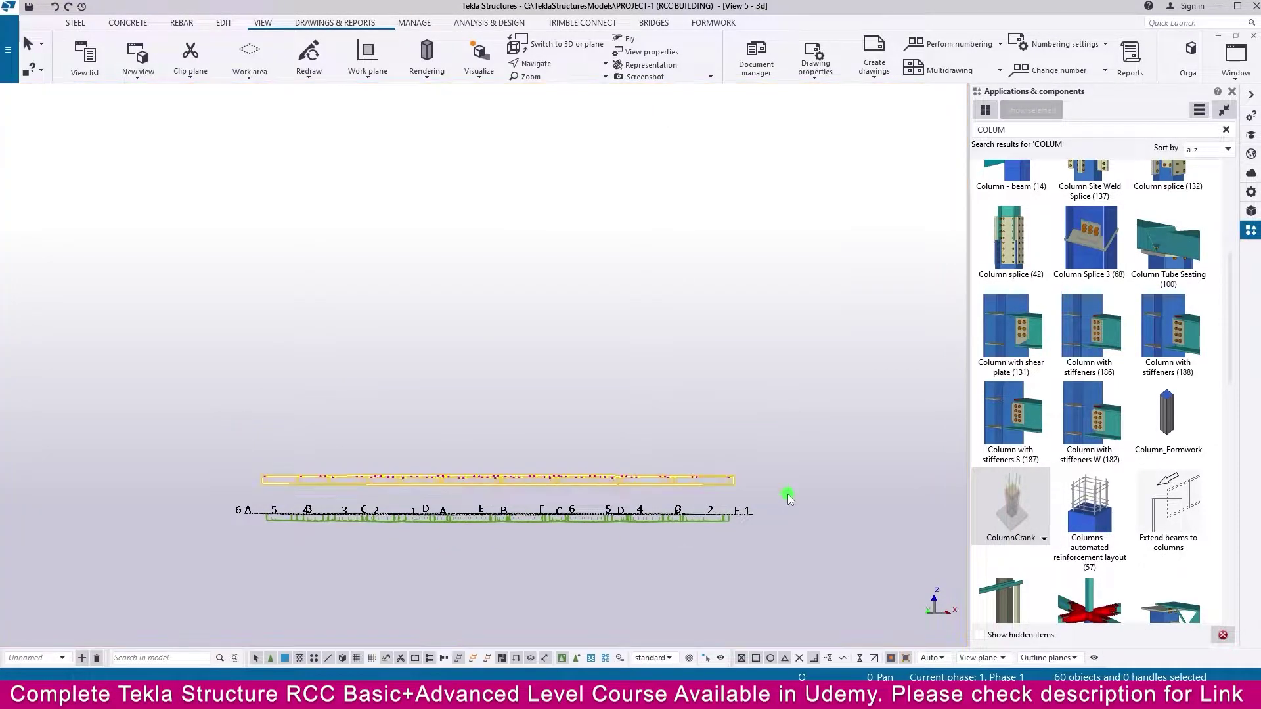
right_click(763, 428)
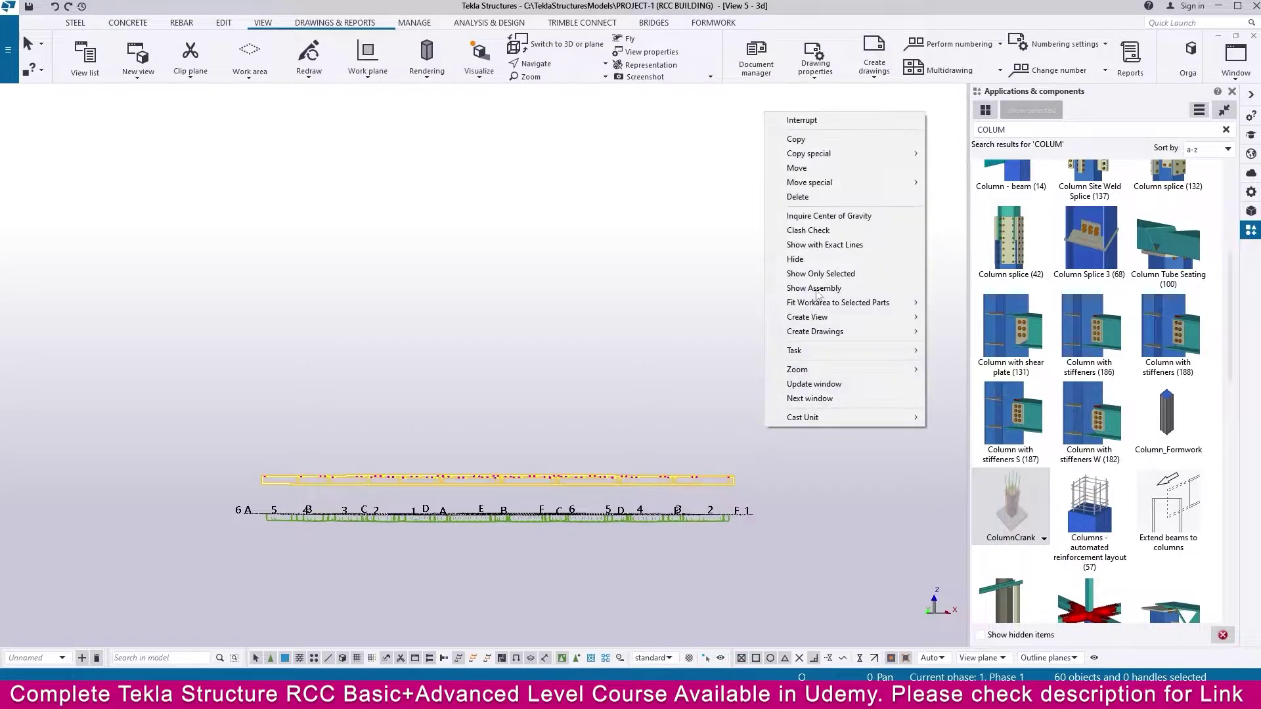
mouse_move(837, 157)
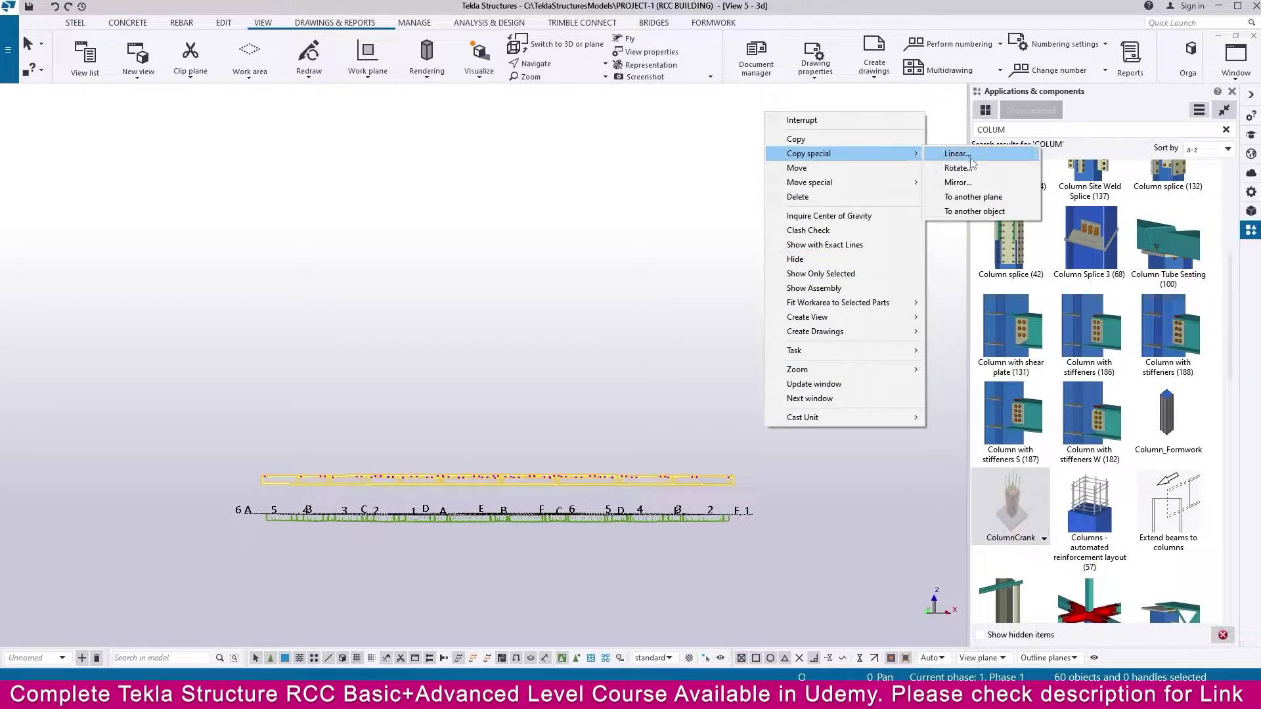
click(946, 156)
click(108, 190)
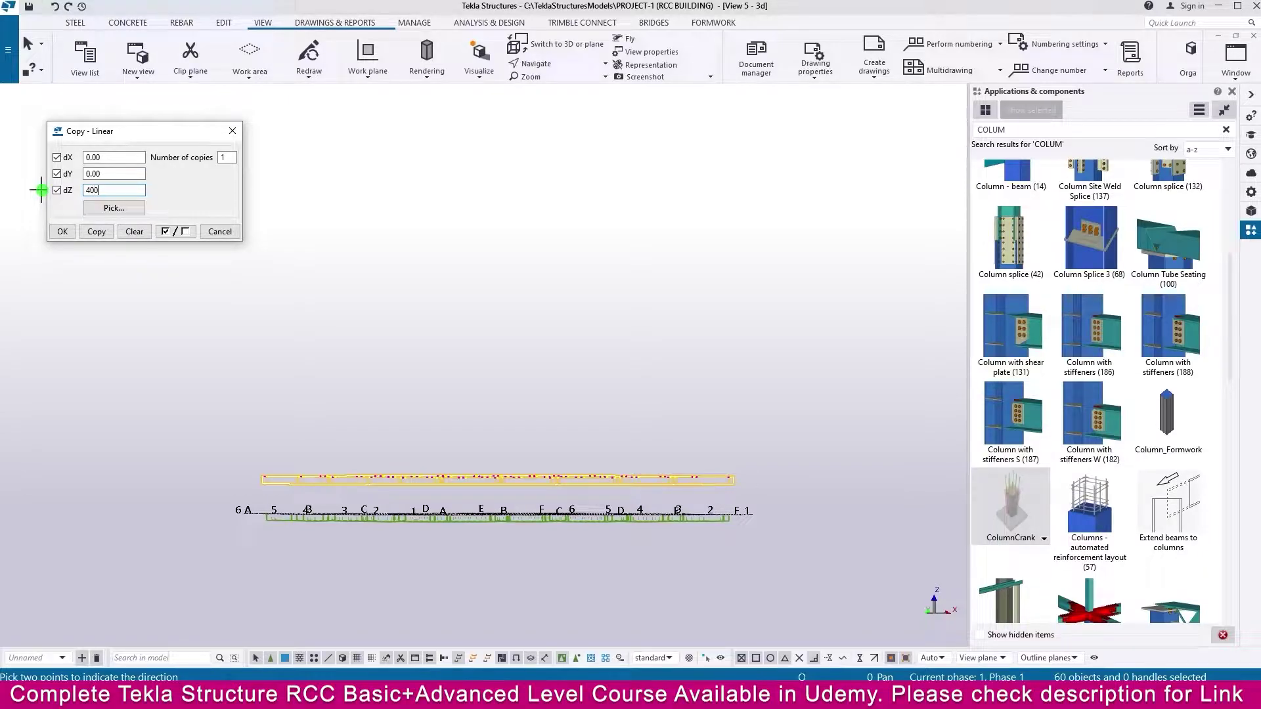
click(226, 158)
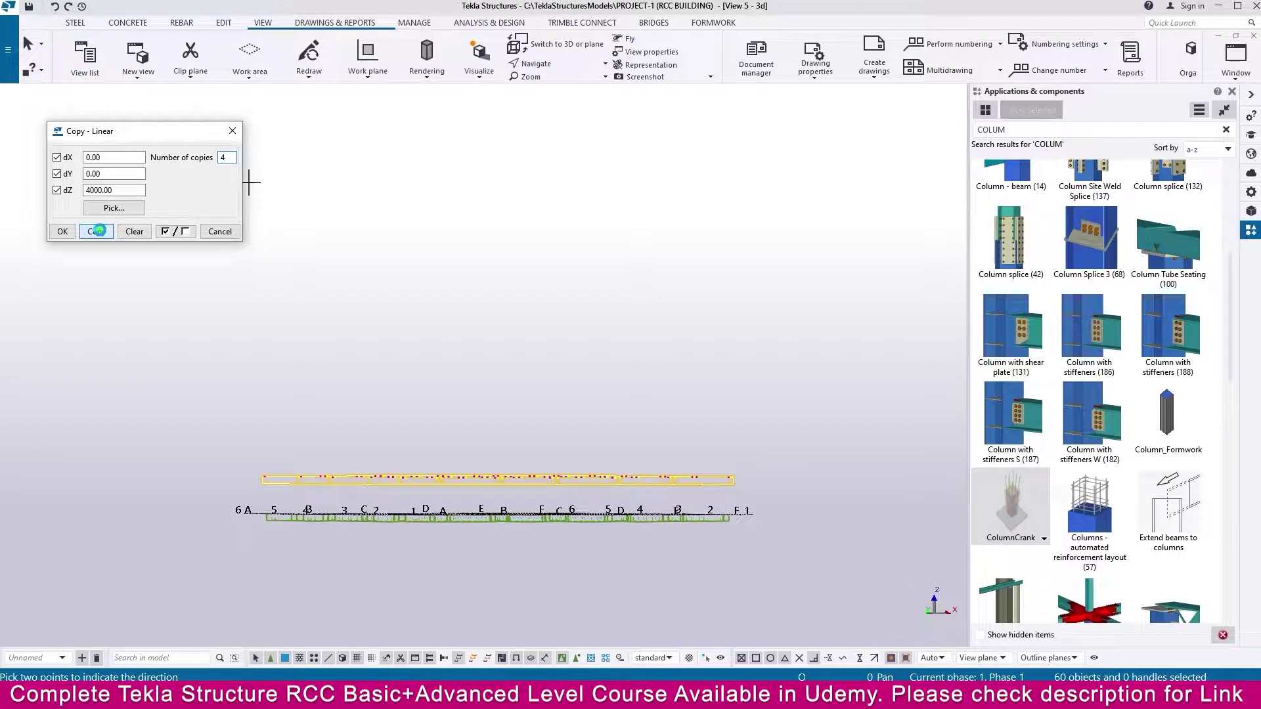
click(97, 231)
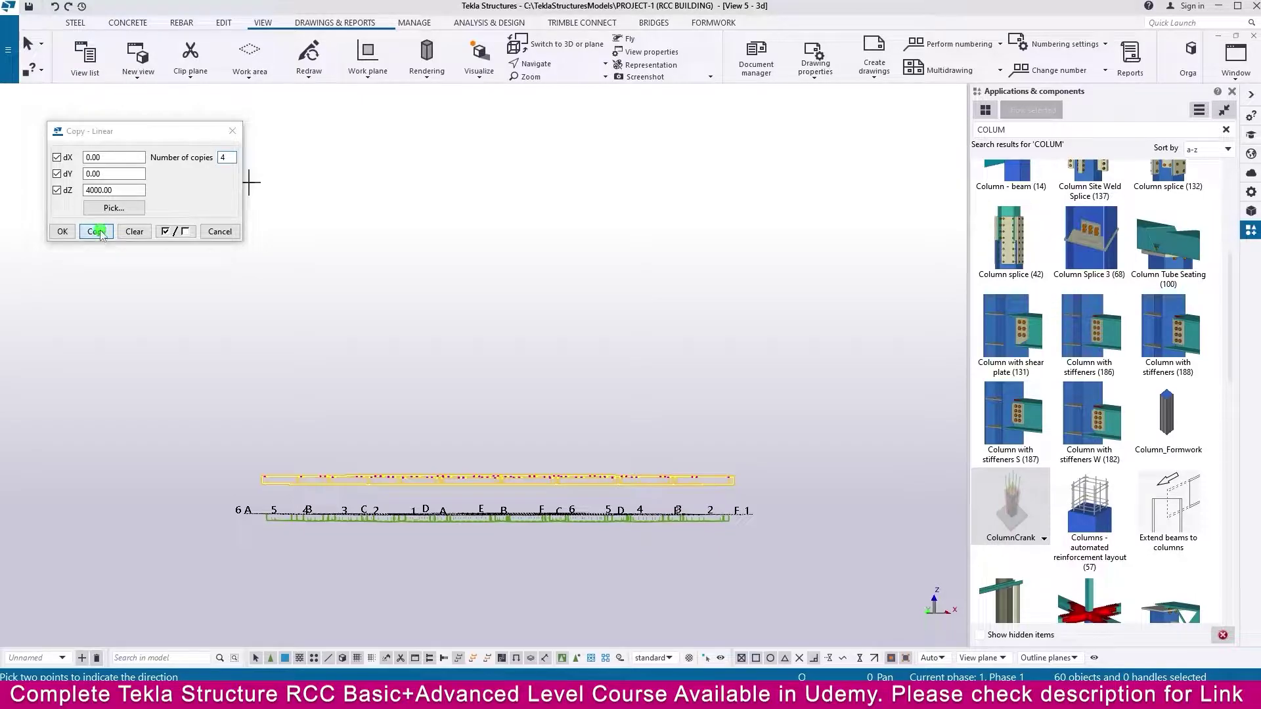
click(219, 232)
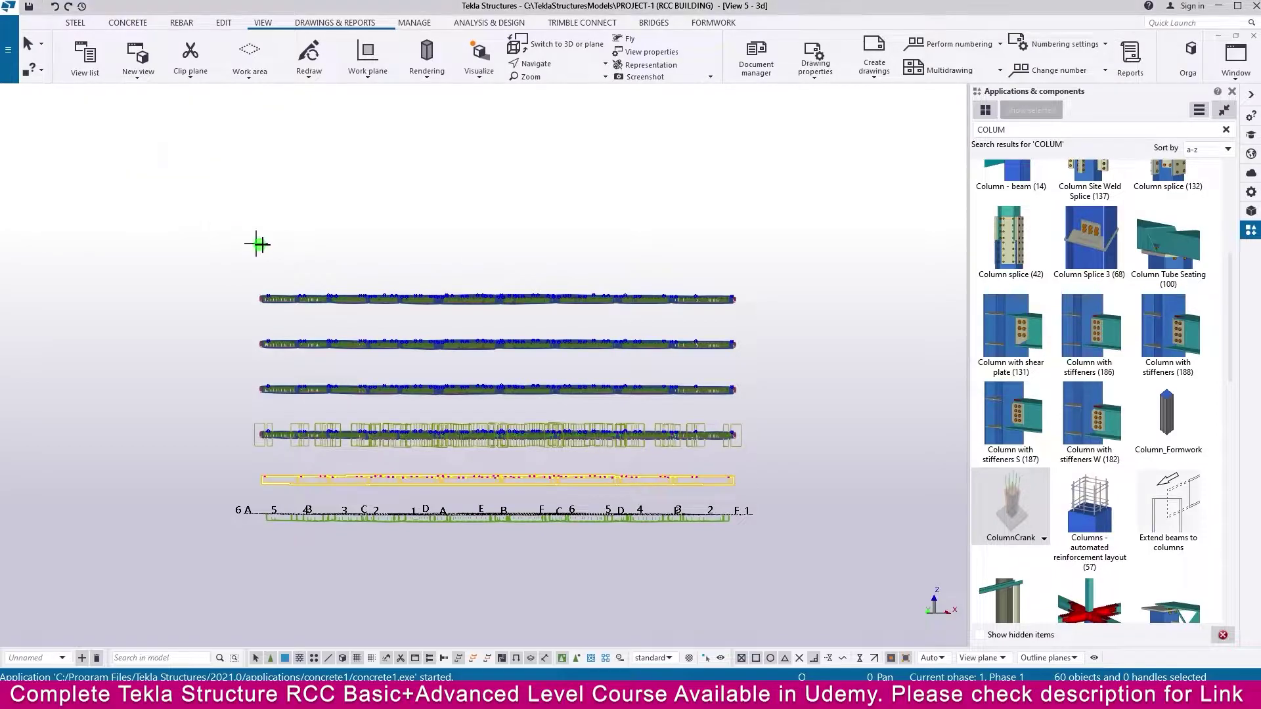
Step: Check the copied beams against the floor levels in the Grid 1 elevation and return to the 3D view
click(85, 54)
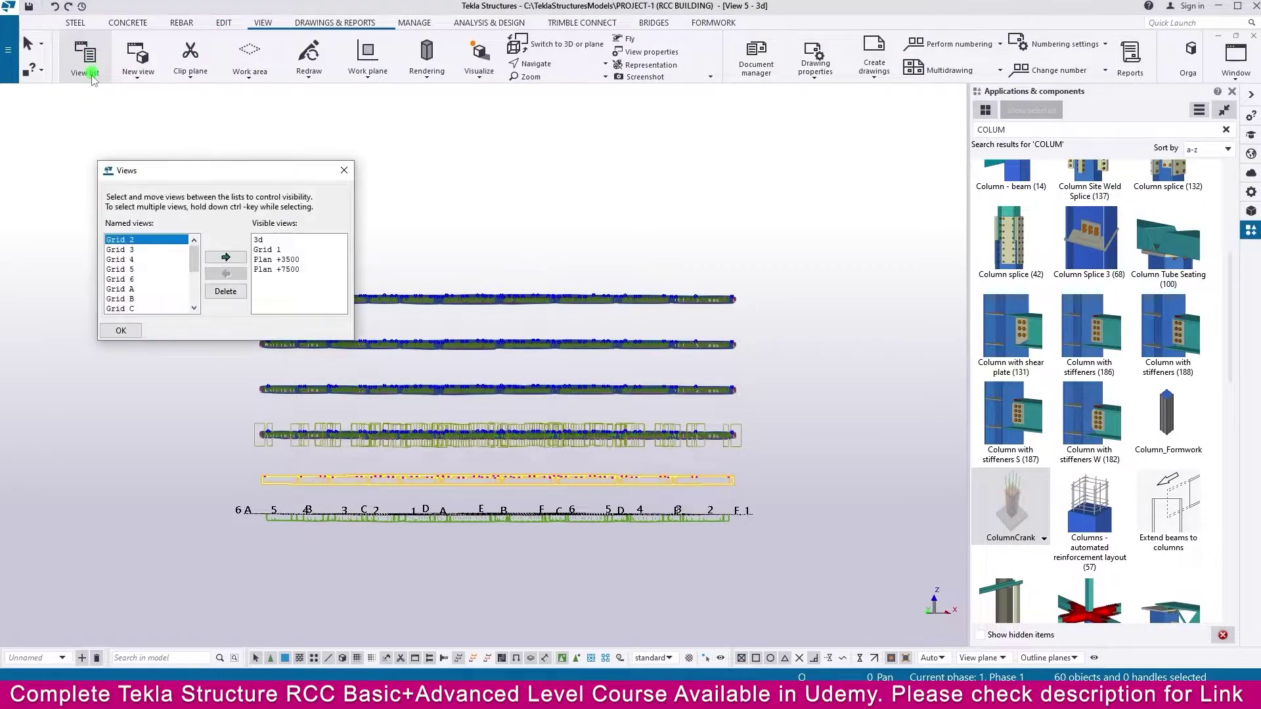
click(260, 250)
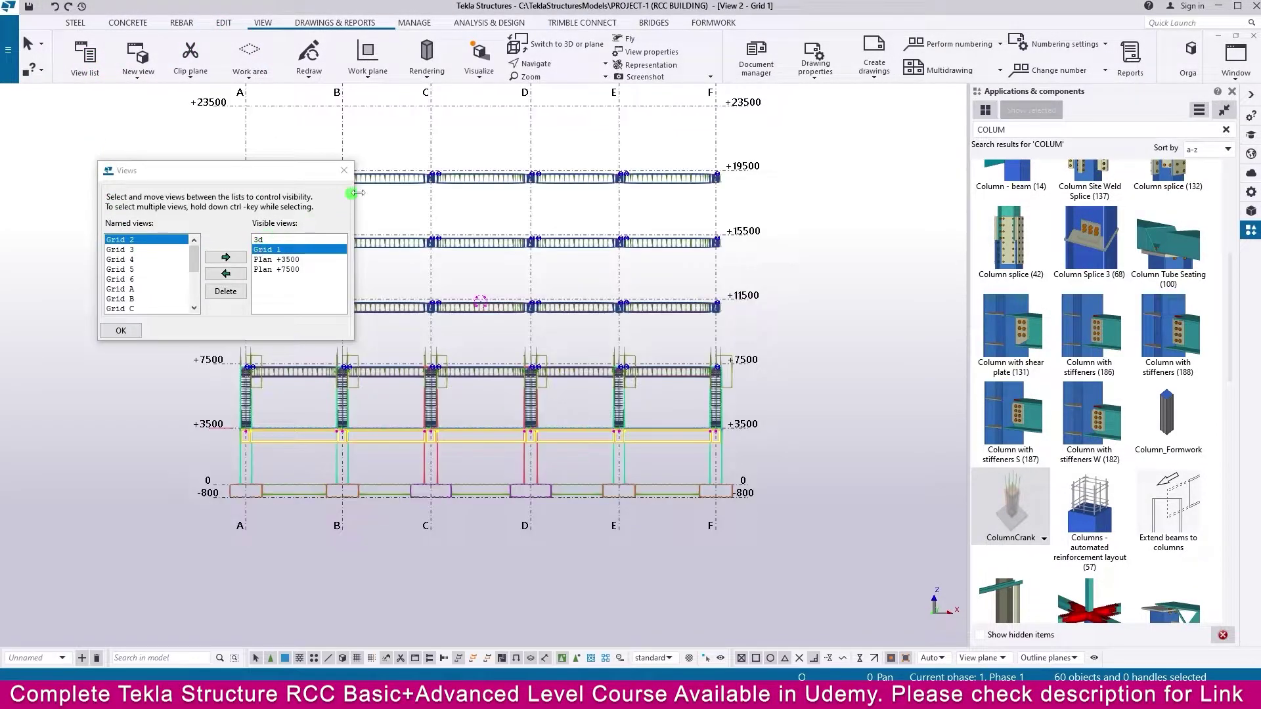
click(345, 170)
middle_drag(383, 168, 373, 311)
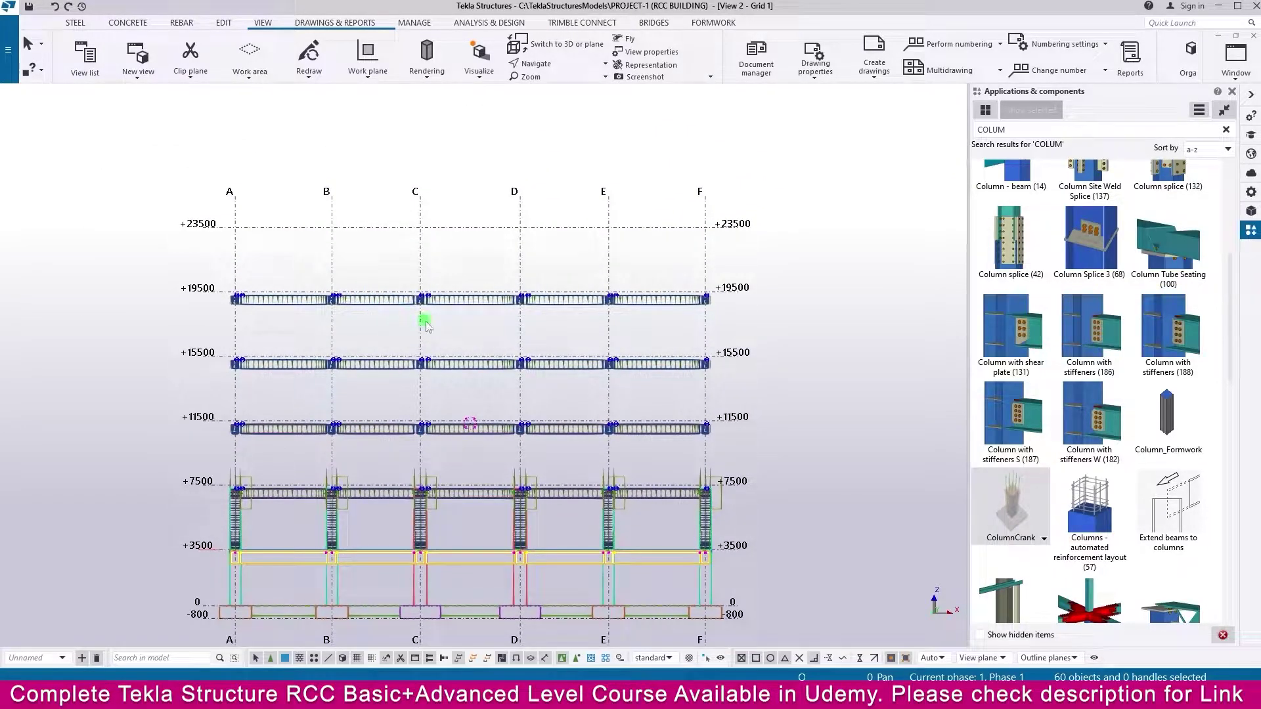
middle_drag(747, 482, 703, 437)
key(ctrl+Tab)
key(ctrl+Tab)
key(ctrl+Tab)
key(ctrl+Tab)
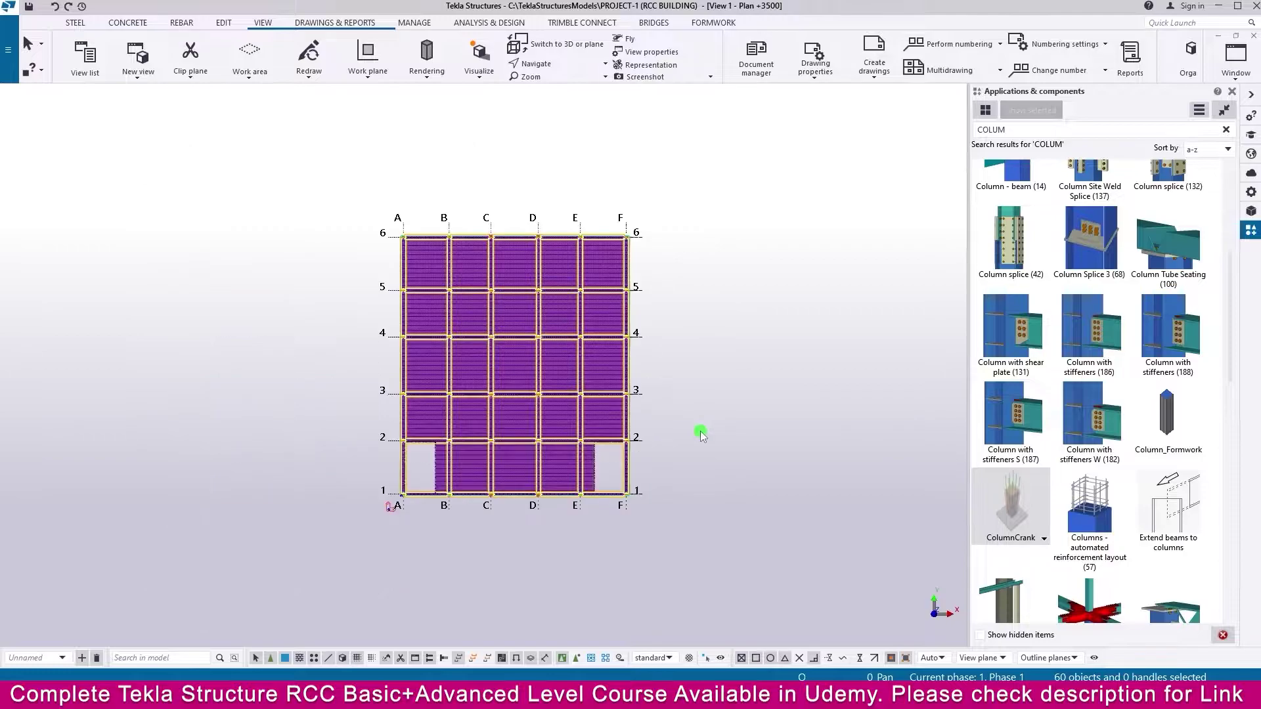
key(ctrl+Tab)
key(ctrl+Tab)
key(ctrl+Tab)
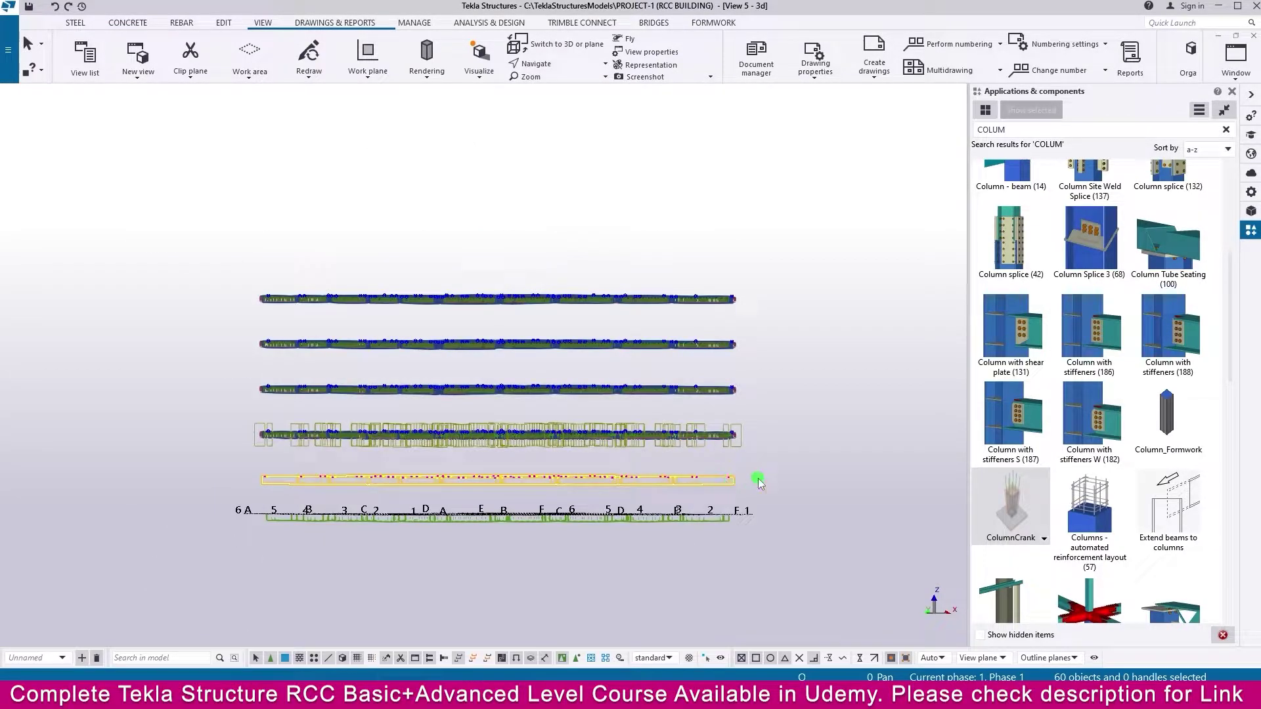
Step: Change the 3D view's visible object group to CIP-slabs
ctrl+middle_drag(758, 479, 760, 492)
scroll(783, 476, up, 4)
double_click(770, 451)
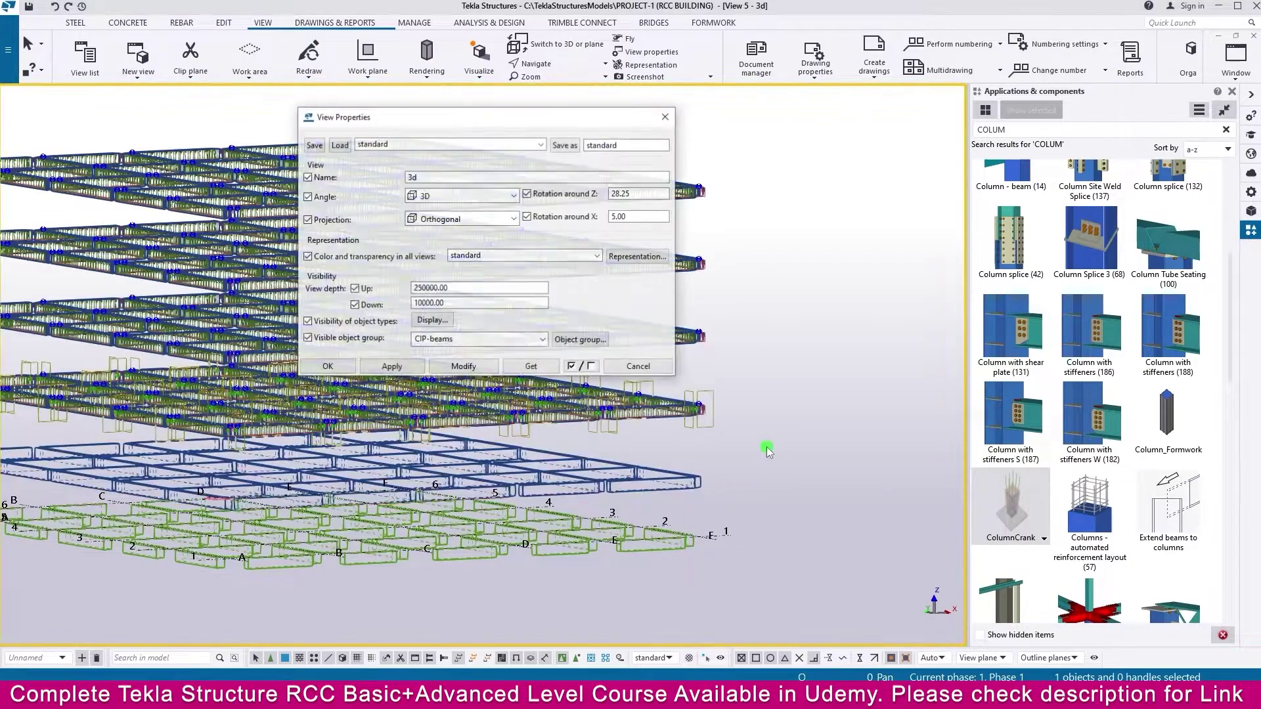
click(543, 340)
scroll(459, 406, up, 1)
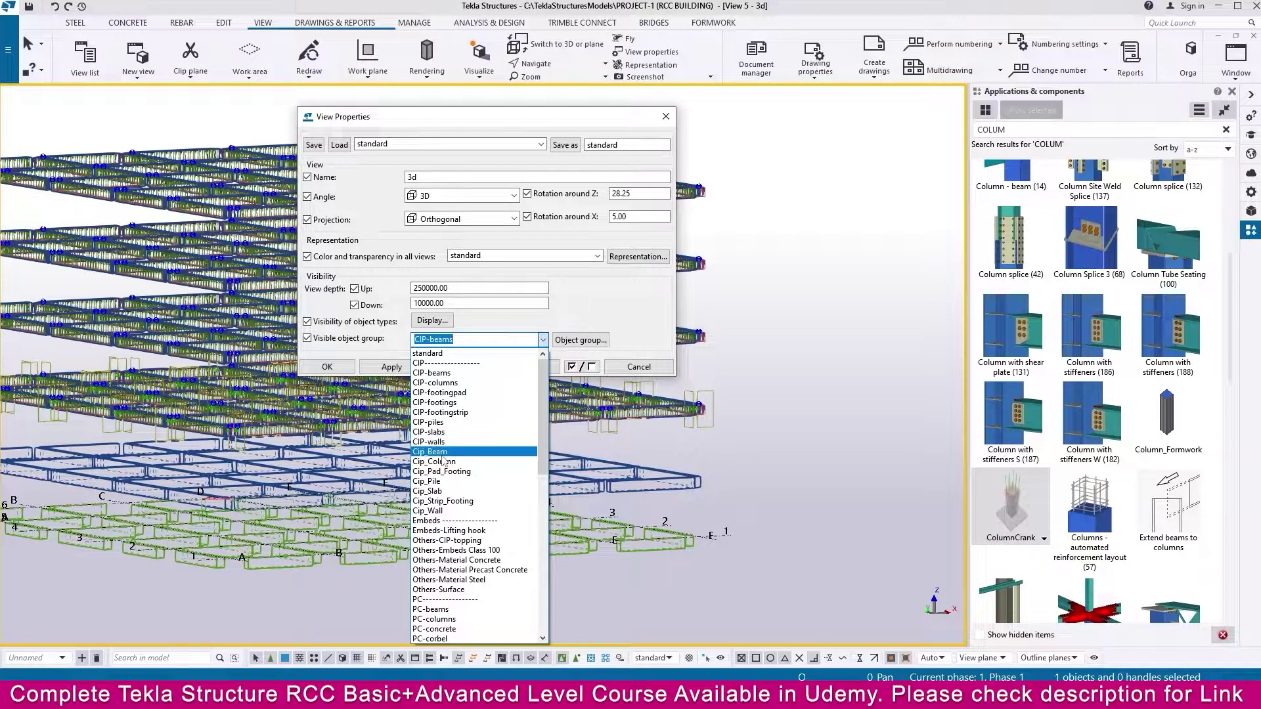
click(449, 433)
click(476, 368)
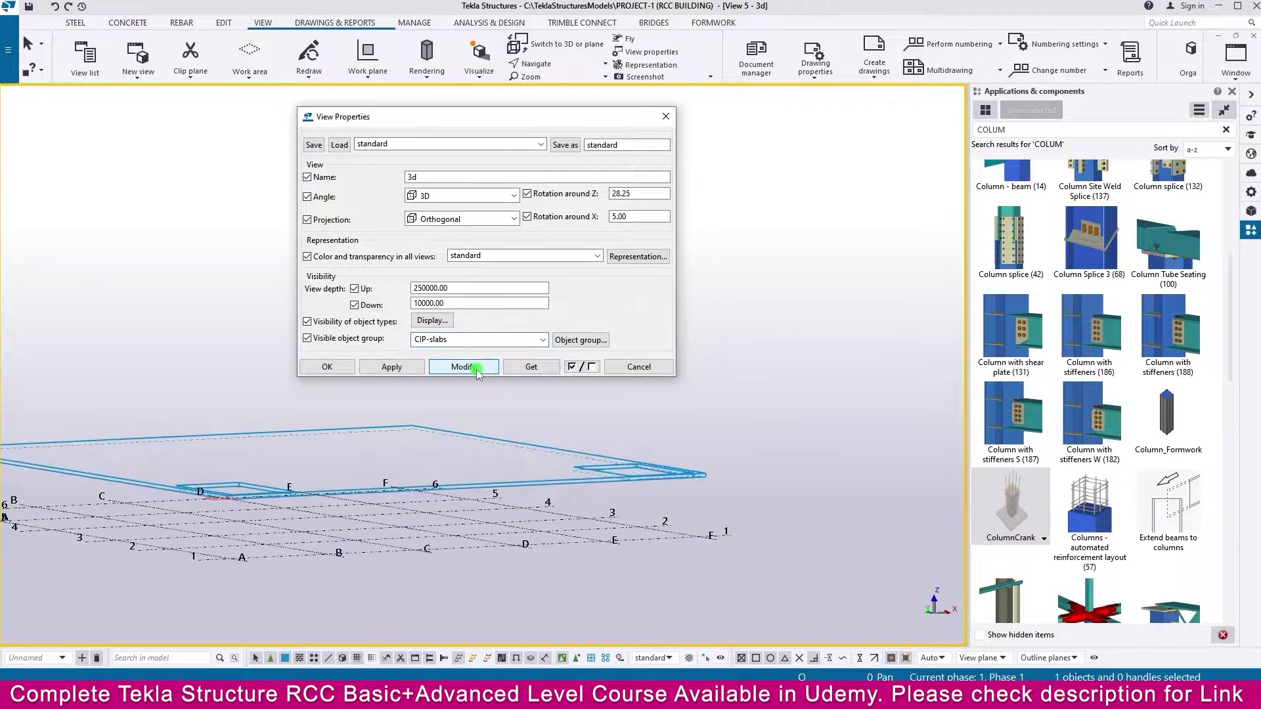
Step: Copy the +3500 slab upward with a linear copy, using dZ 4000 and 4 copies, and close the view properties
click(646, 548)
right_click(647, 548)
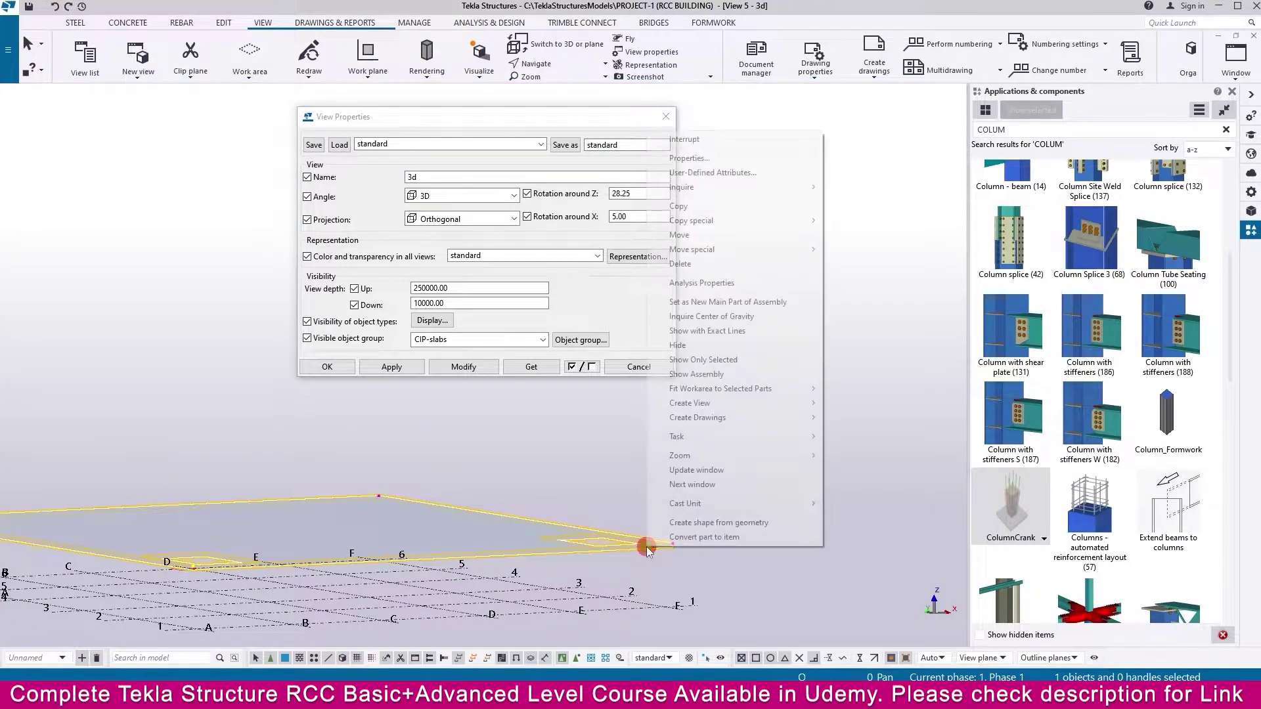
mouse_move(723, 223)
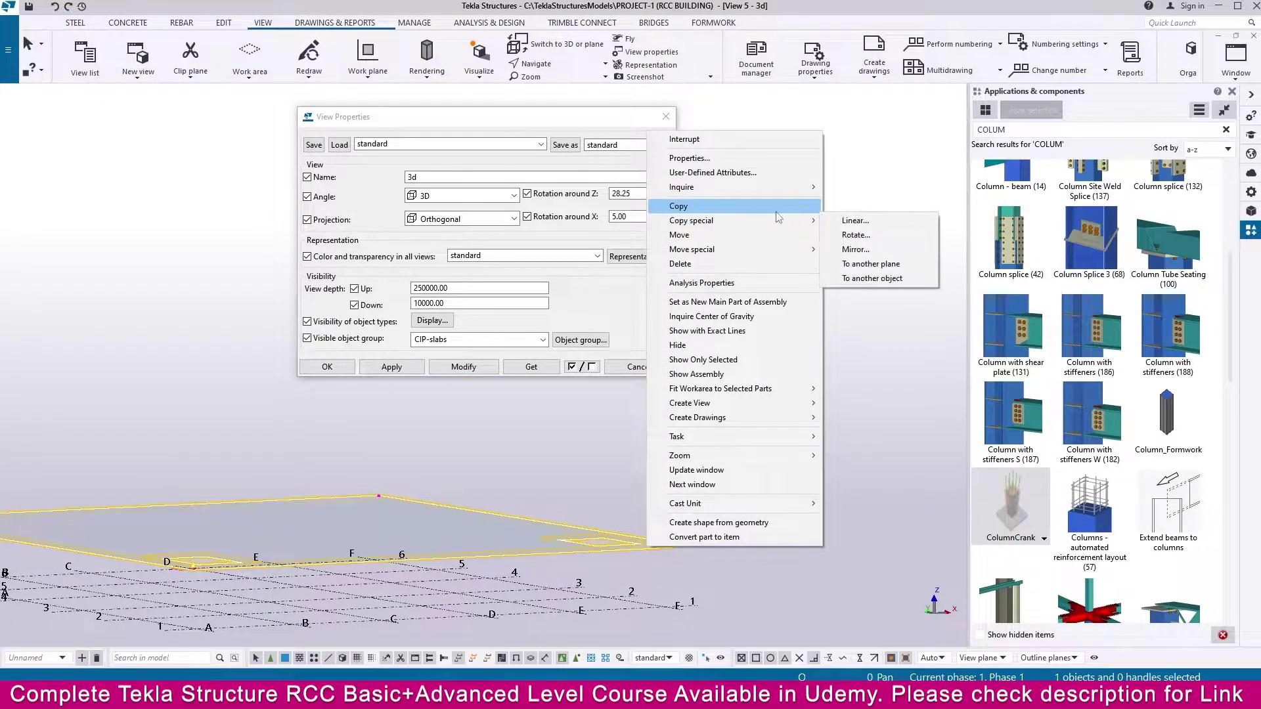
click(865, 222)
click(106, 191)
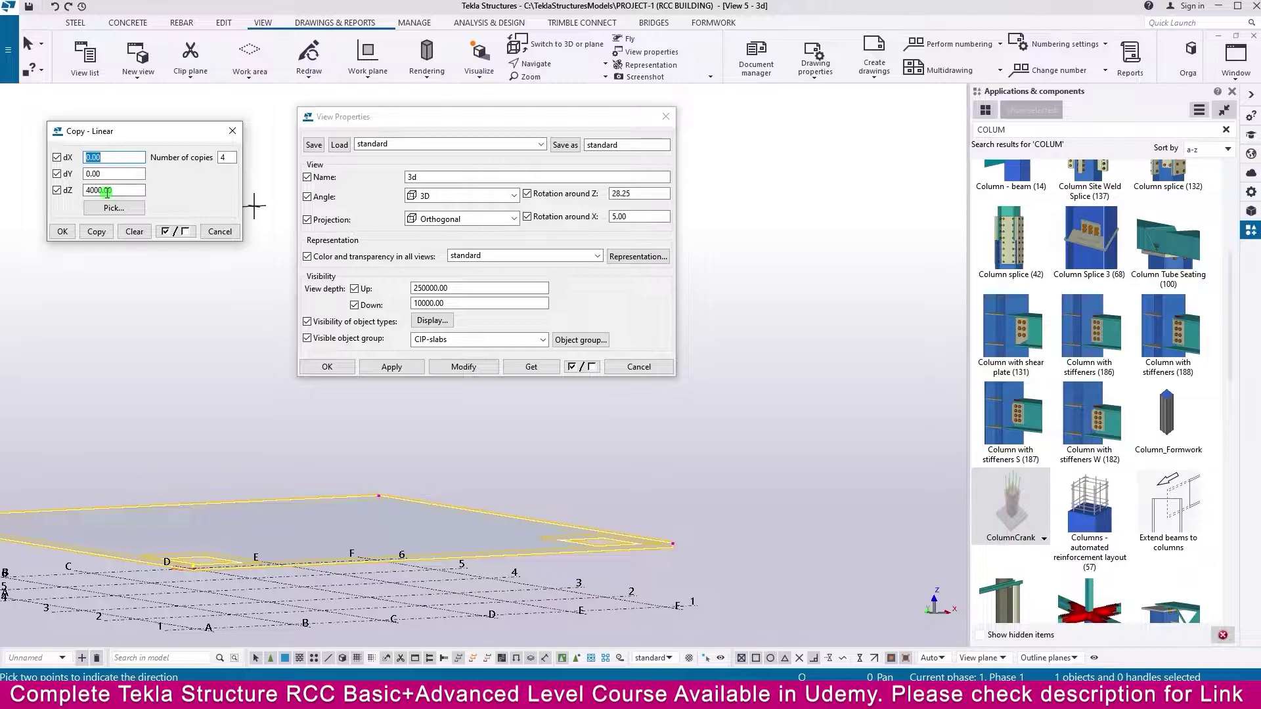
click(97, 233)
click(220, 231)
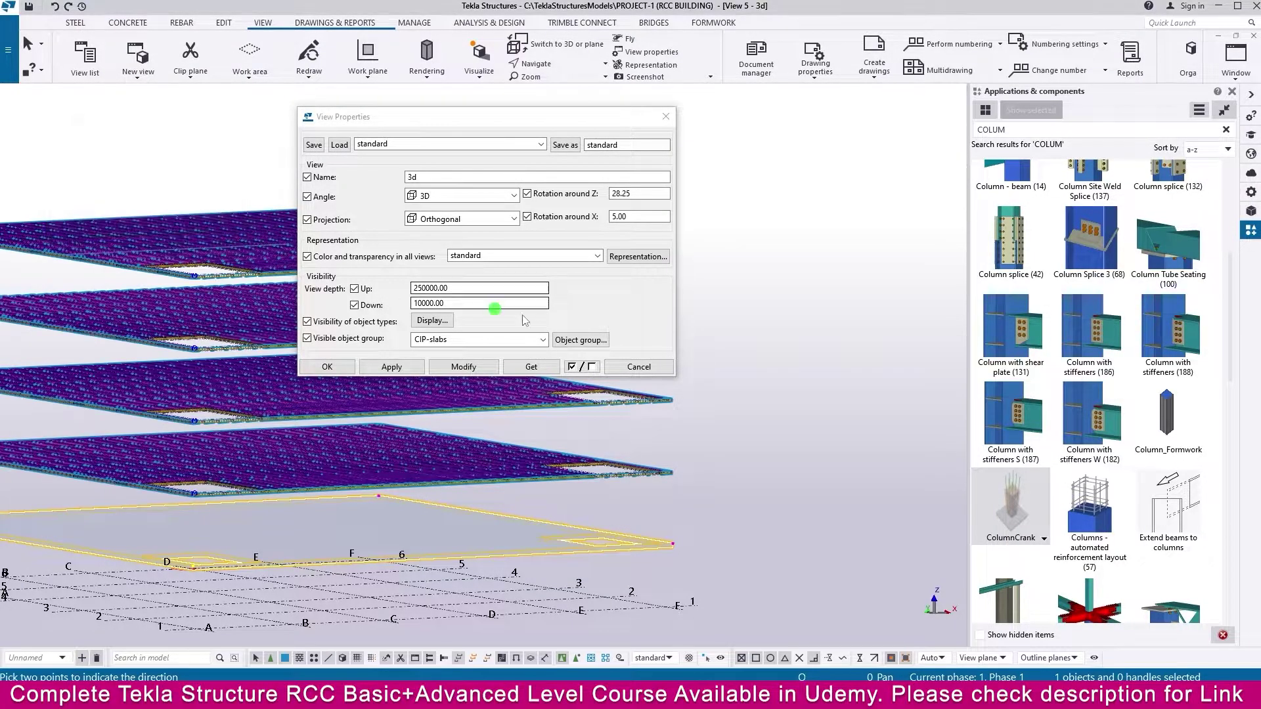
click(651, 369)
scroll(648, 361, down, 3)
Step: Set the 3D view's visible object group to standard to show the whole building
click(723, 342)
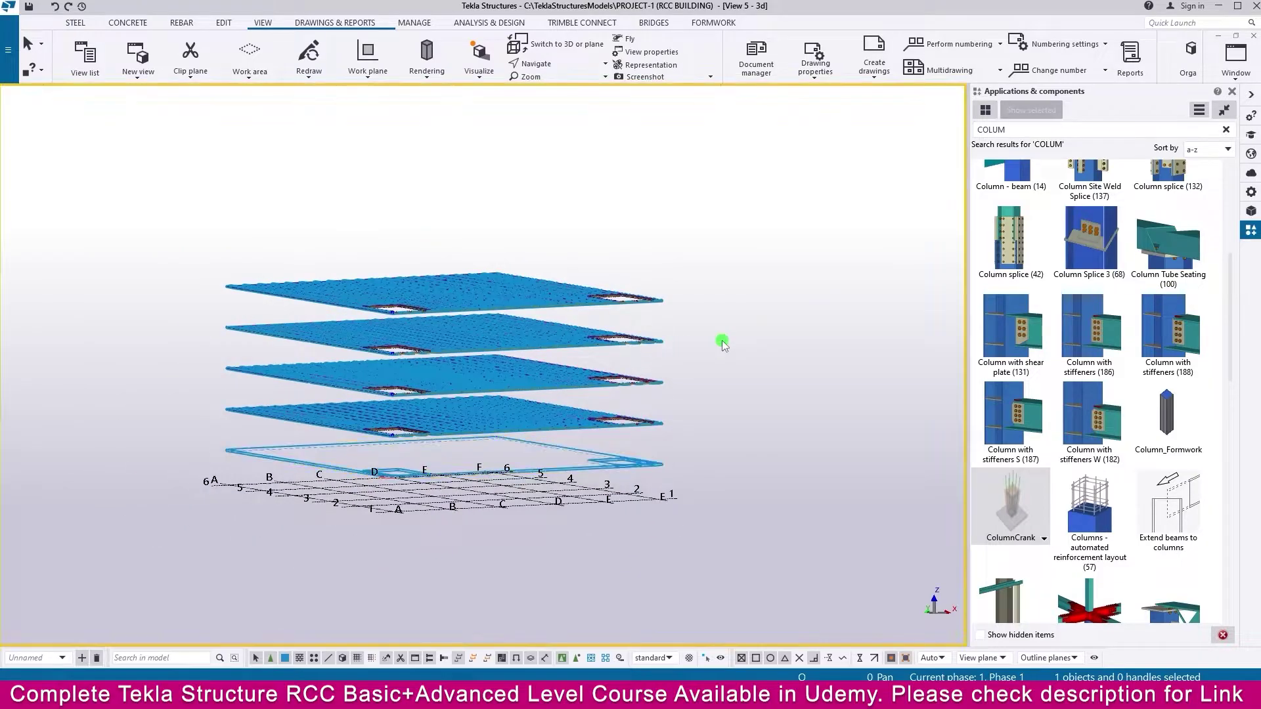
double_click(722, 336)
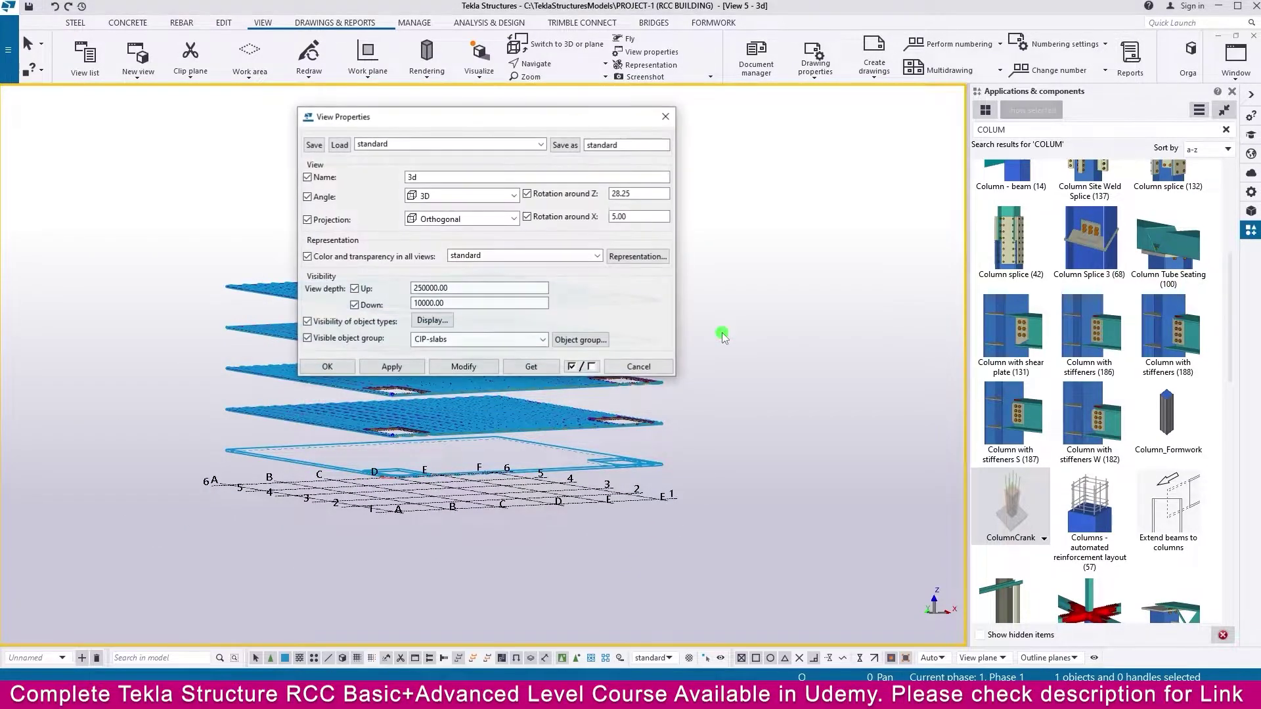
click(543, 339)
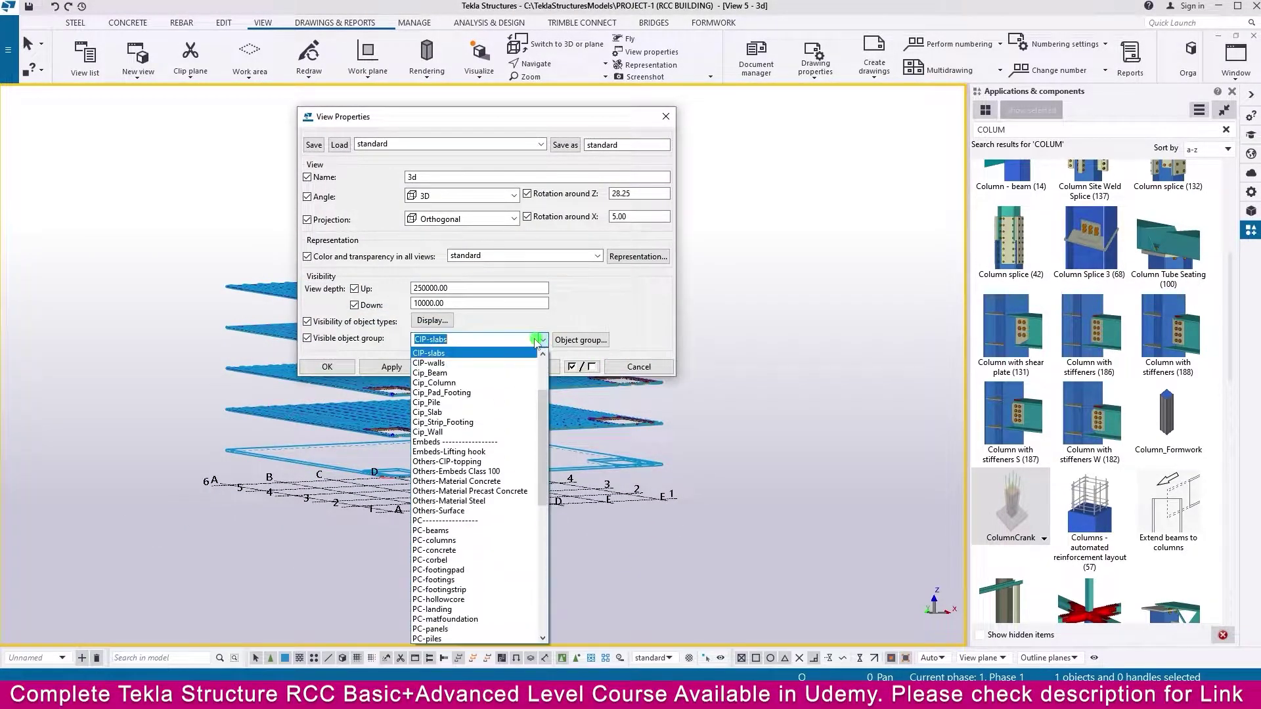
click(431, 354)
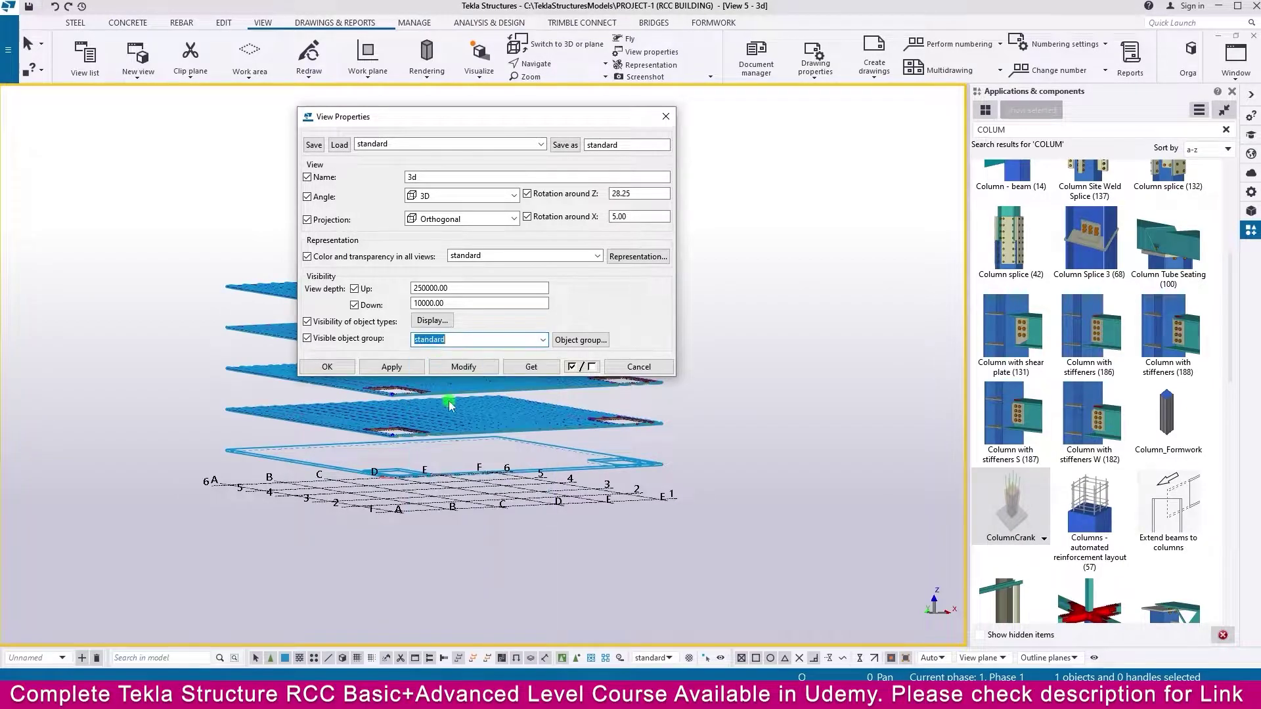
click(463, 366)
click(327, 366)
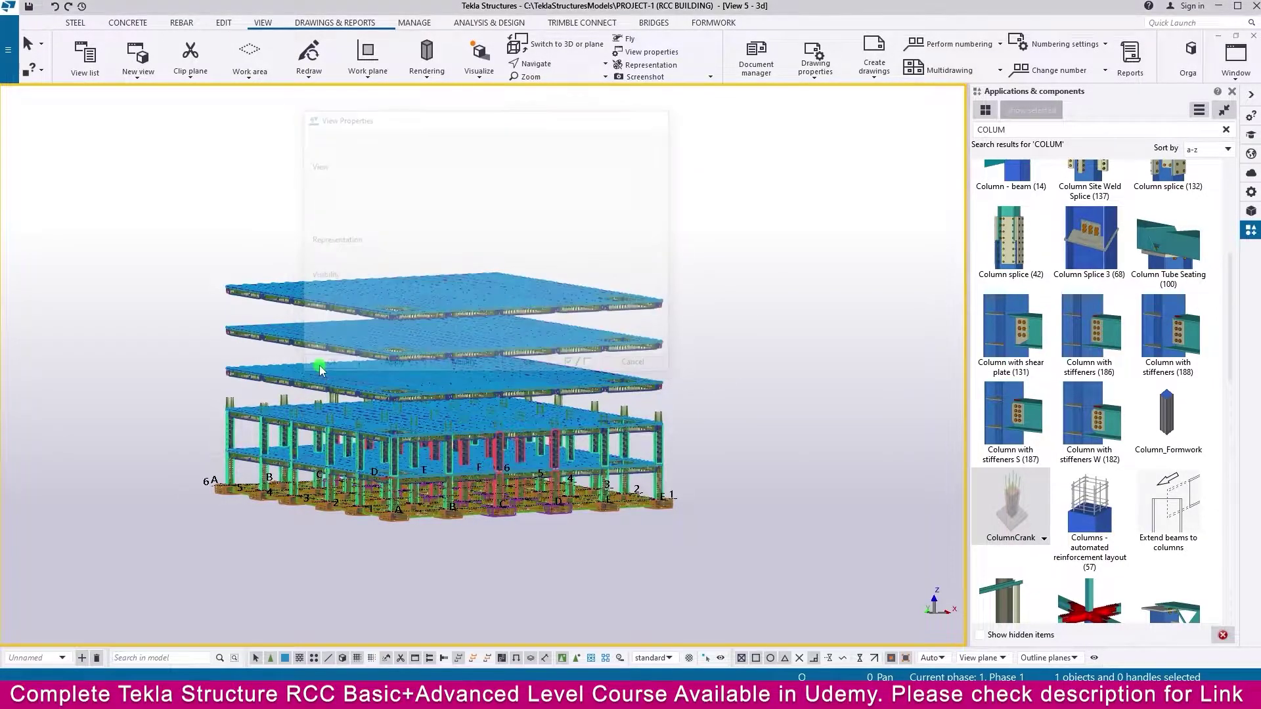
mouse_move(700, 469)
middle_down()
mouse_move(708, 452)
mouse_move(673, 427)
mouse_move(649, 443)
mouse_move(713, 461)
middle_up()
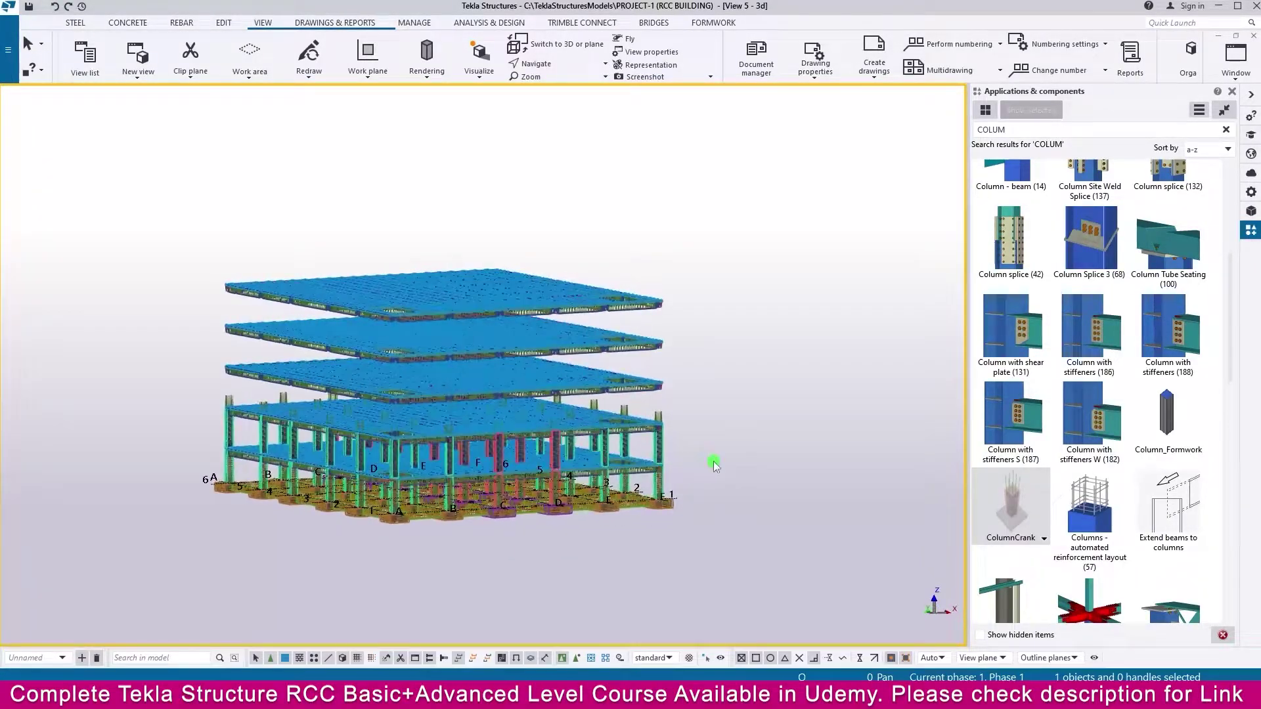
Step: Set the 3D view's visible object group to CIP-columns
double_click(739, 404)
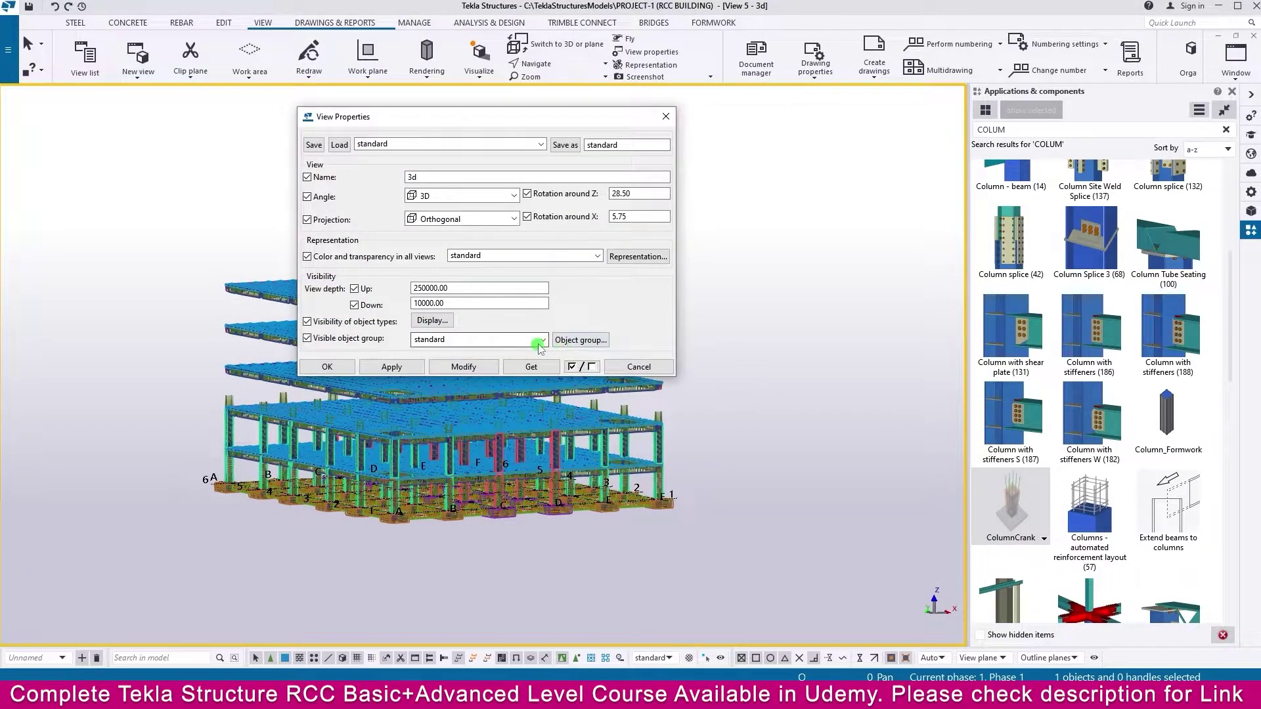
click(506, 339)
click(460, 383)
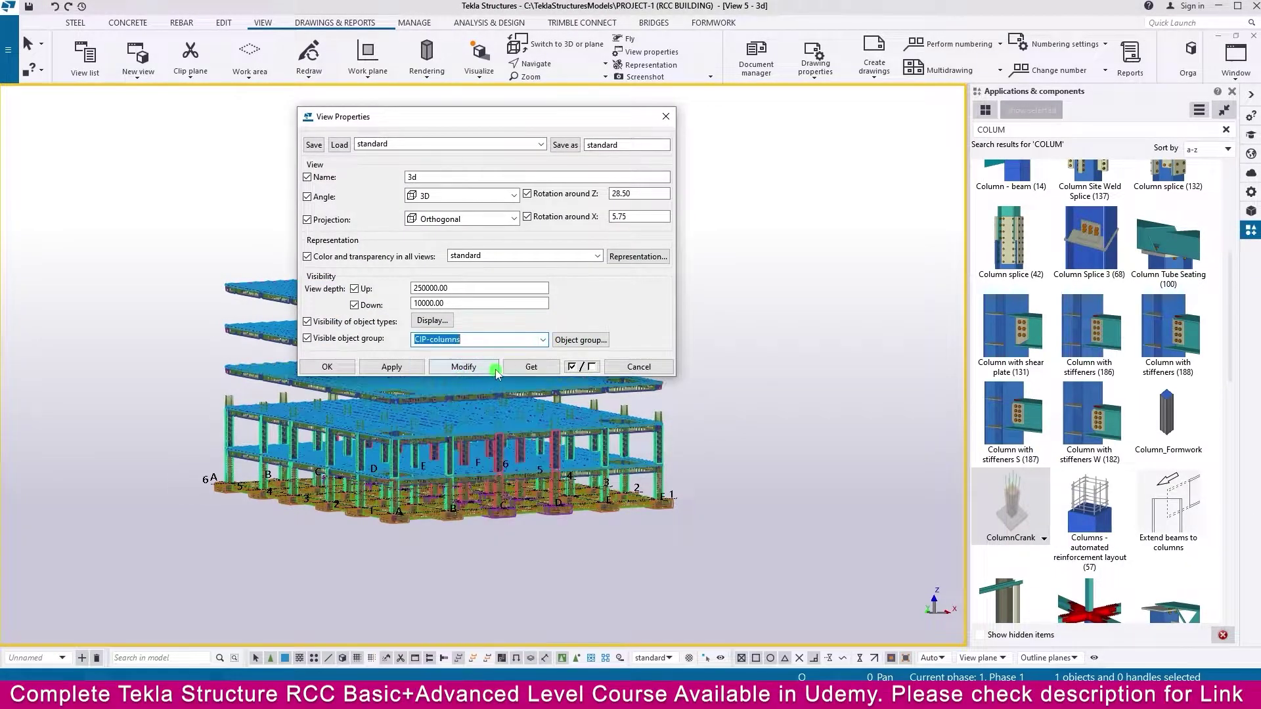
click(389, 366)
click(327, 367)
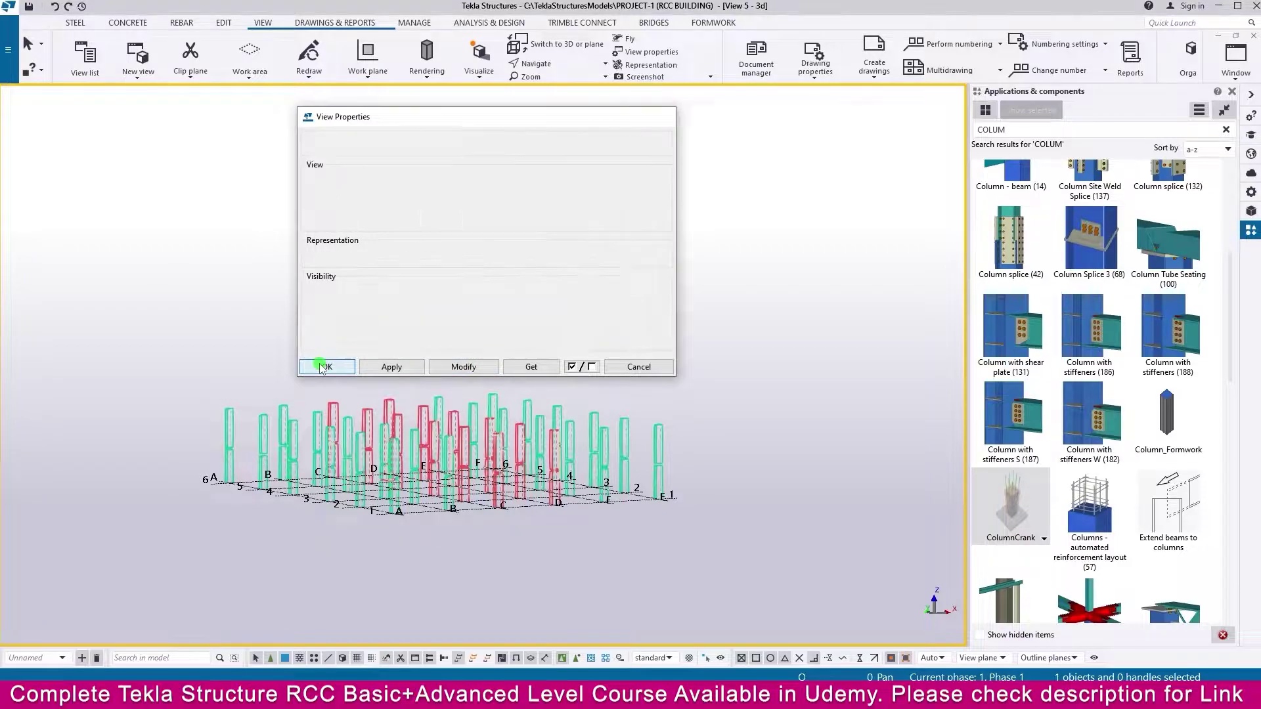
Step: Copy all the upper-tier columns upward with a linear copy, using dZ 4000 and 4 copies
ctrl+middle_drag(754, 456, 679, 405)
drag(680, 359, 297, 436)
ctrl+middle_drag(716, 519, 742, 479)
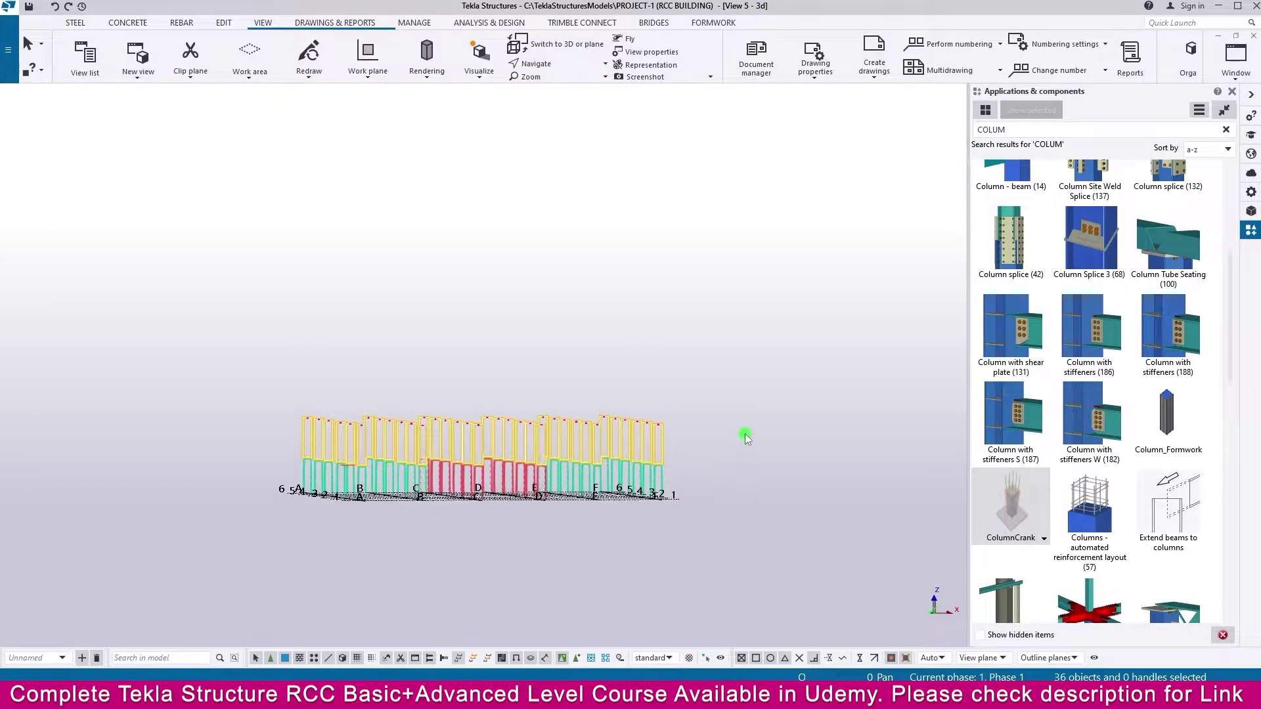
right_click(746, 433)
mouse_move(821, 159)
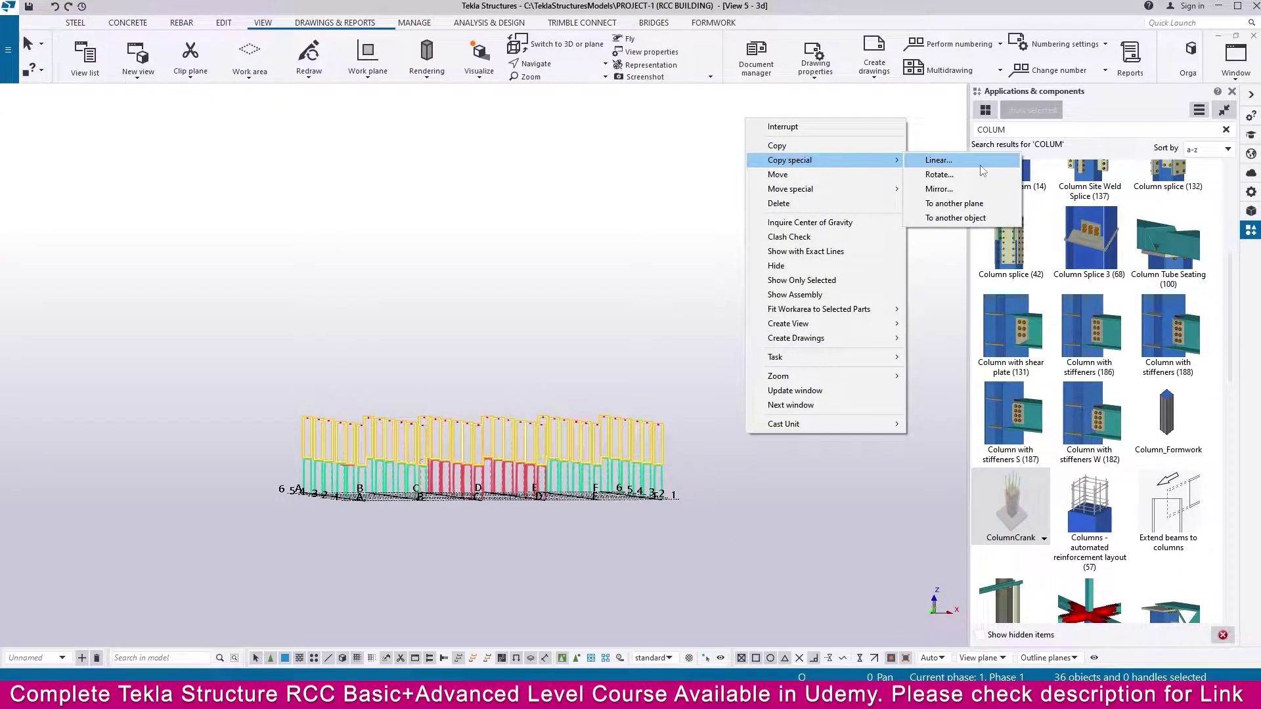
click(926, 161)
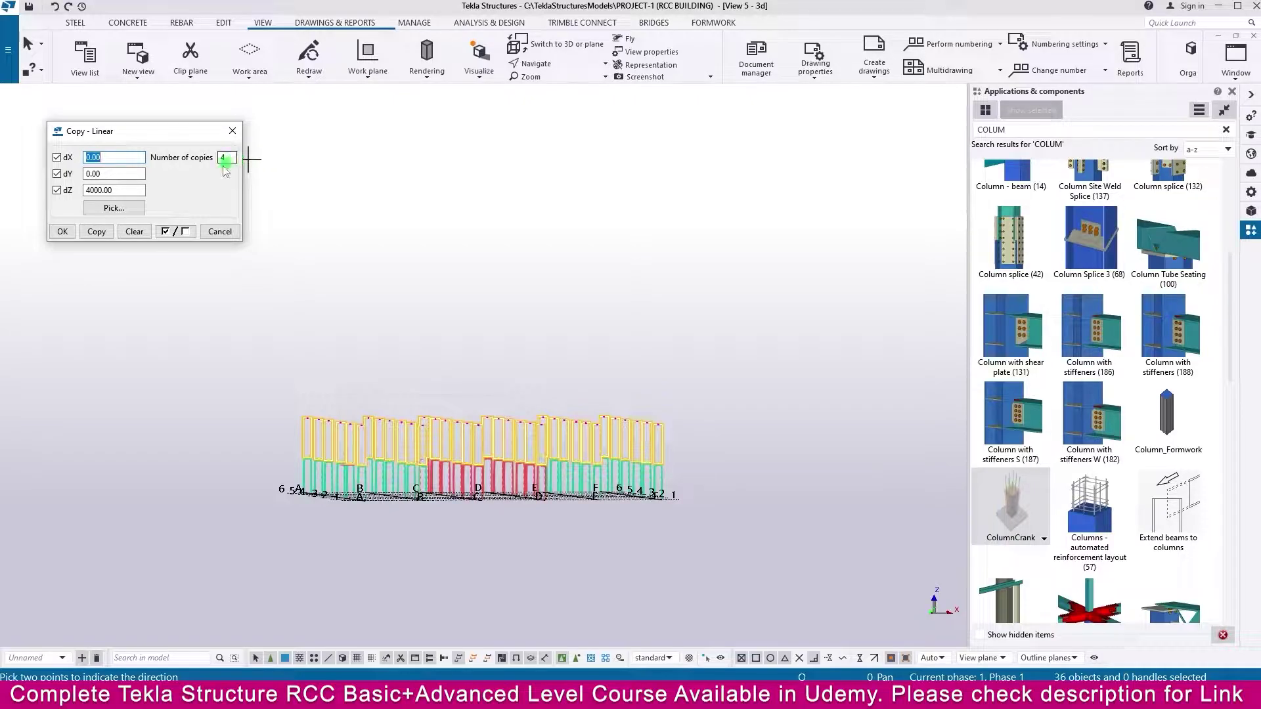
click(96, 232)
click(97, 231)
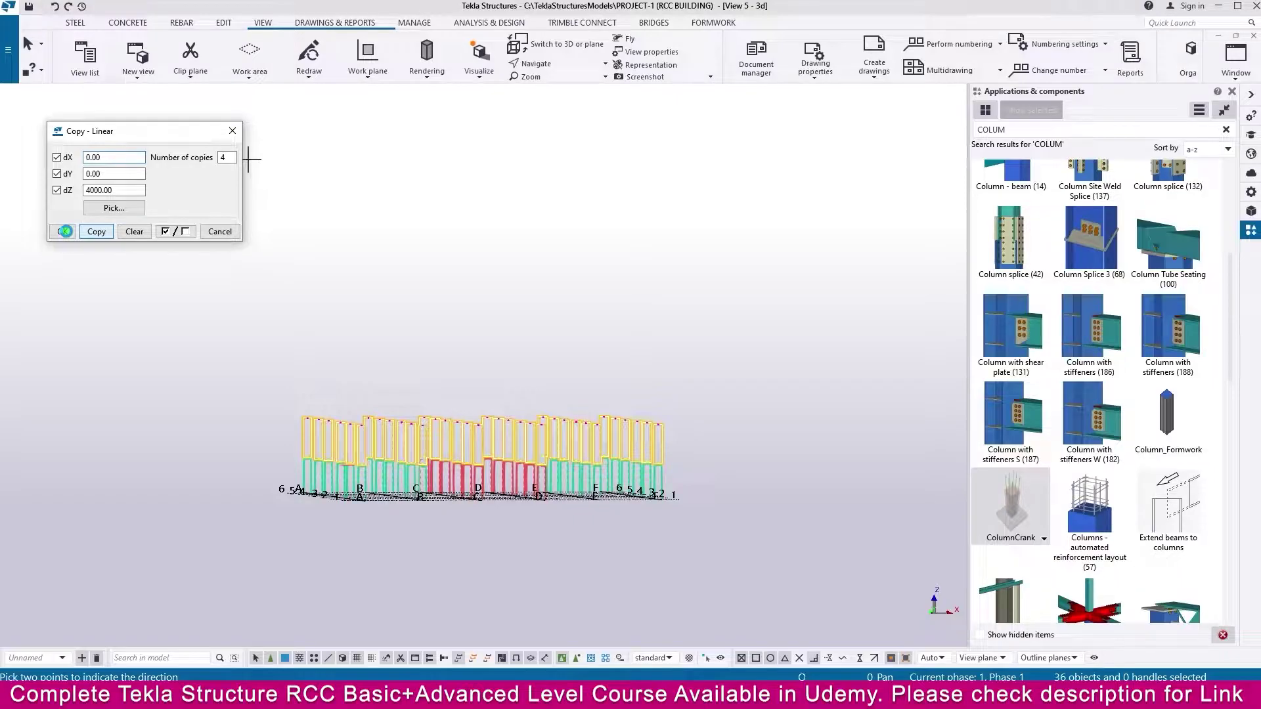
click(63, 232)
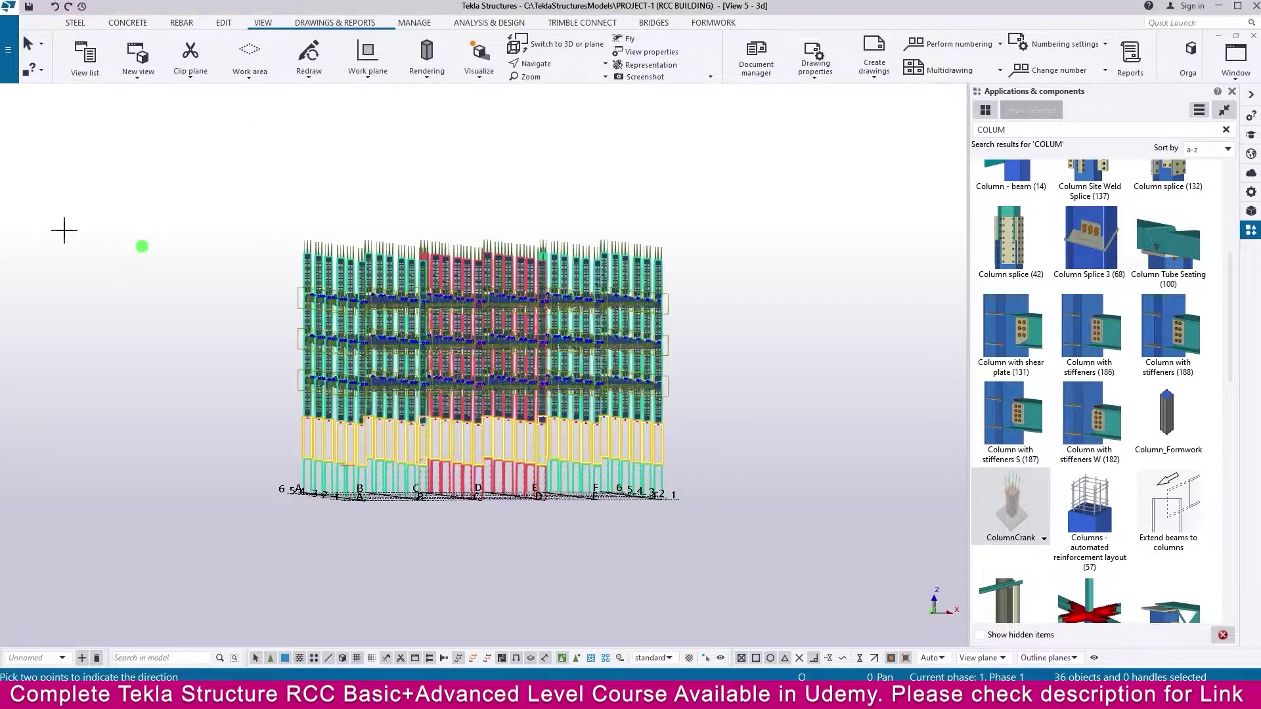
Step: Restore the 3D view's visible object group to standard and close the linear copy settings
mouse_move(176, 341)
ctrl+middle_down()
mouse_move(203, 366)
mouse_move(217, 358)
mouse_move(187, 358)
ctrl+middle_up()
scroll(697, 380, up, 4)
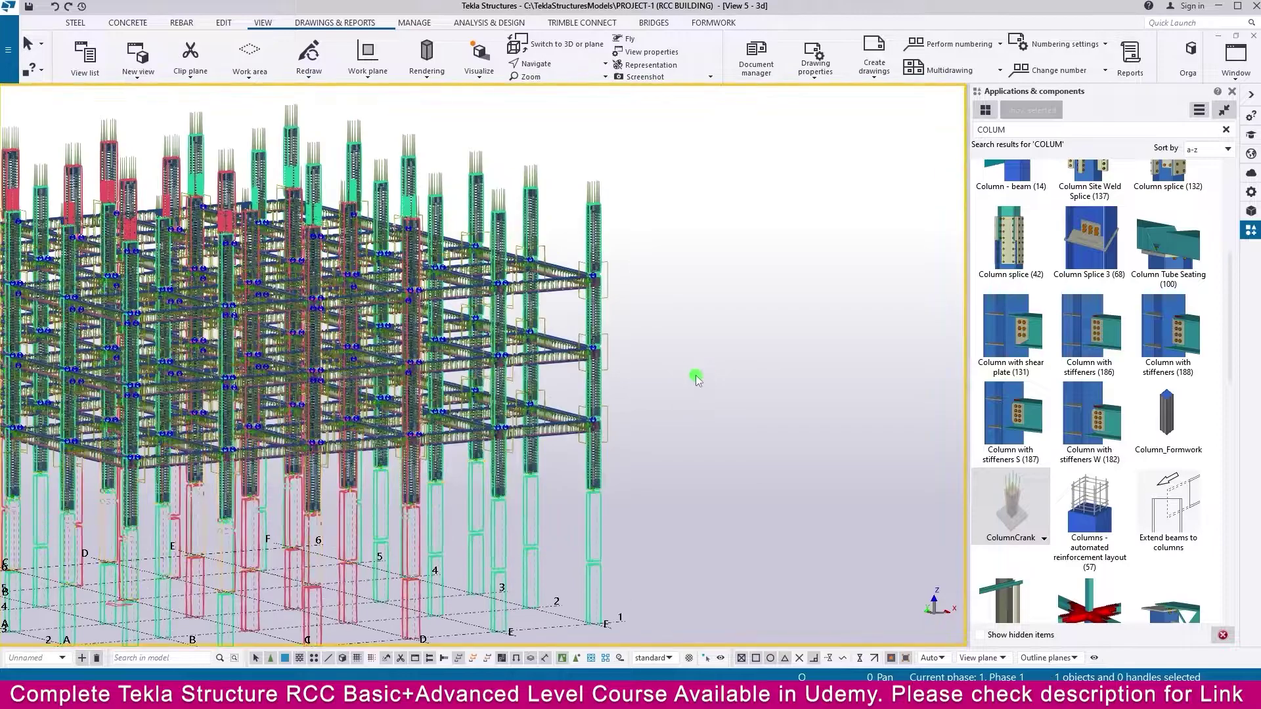
double_click(674, 328)
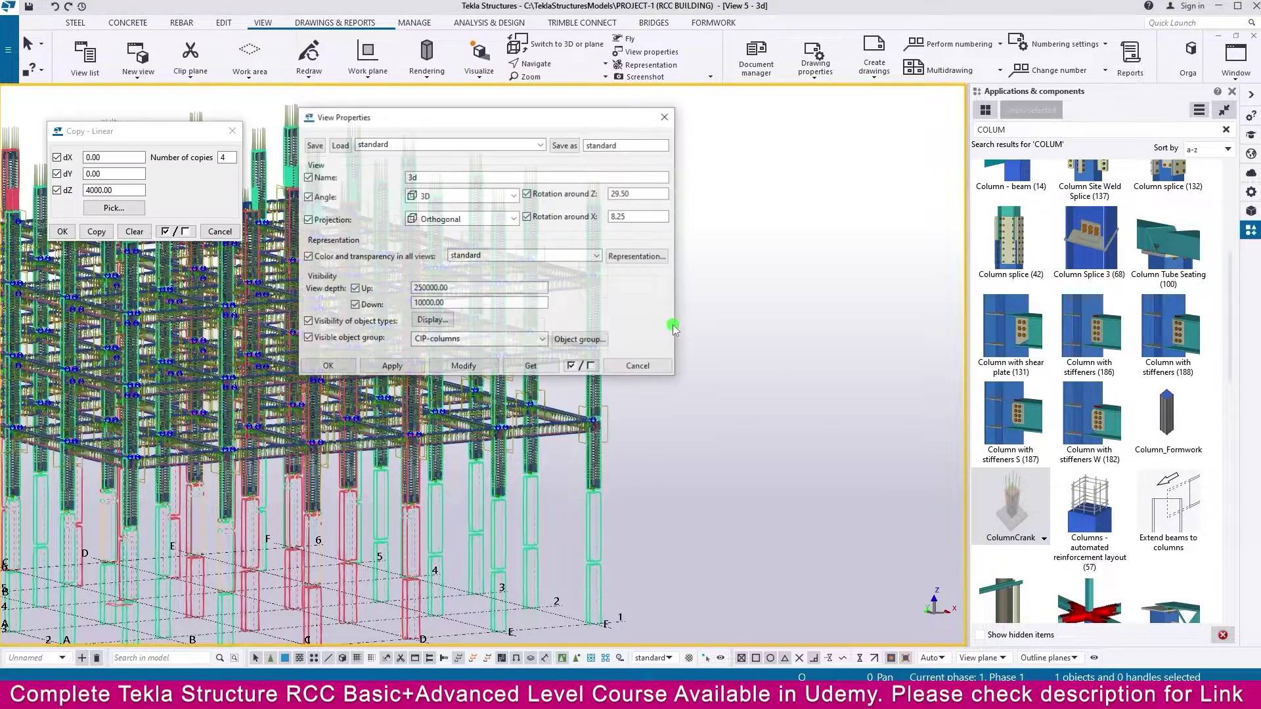
click(460, 339)
click(539, 340)
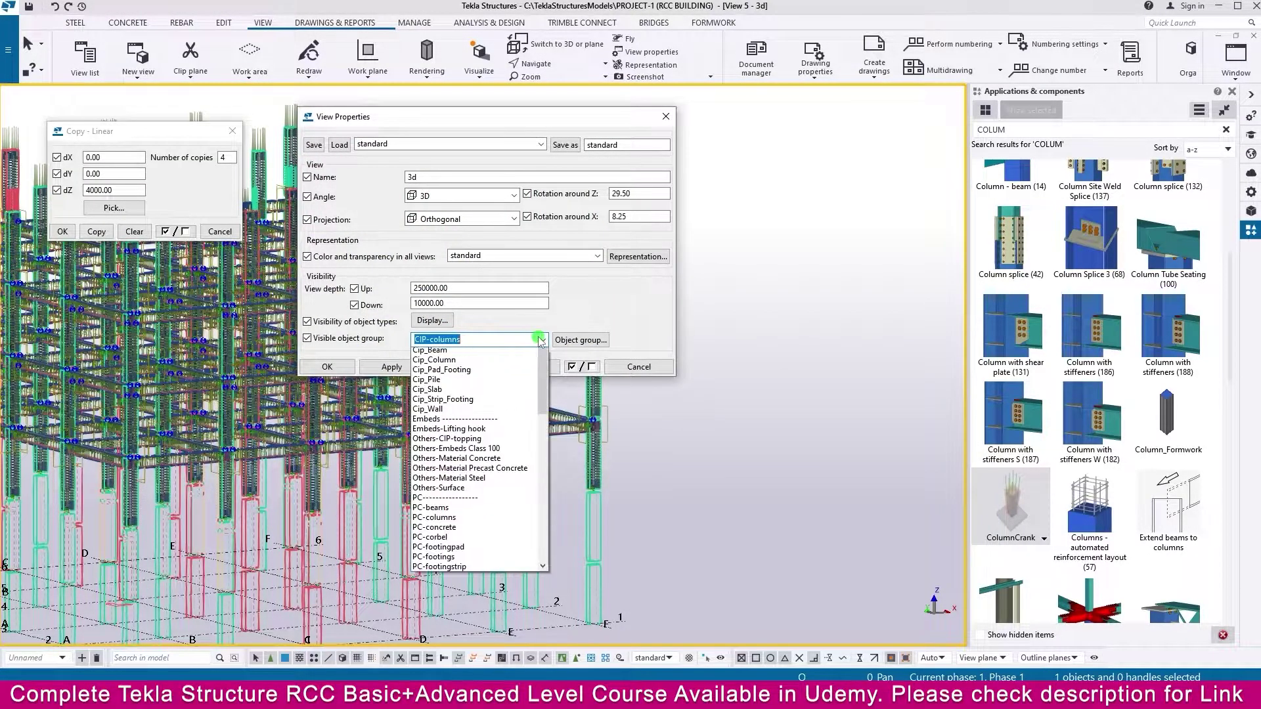
scroll(453, 360, up, 1)
click(434, 355)
click(433, 354)
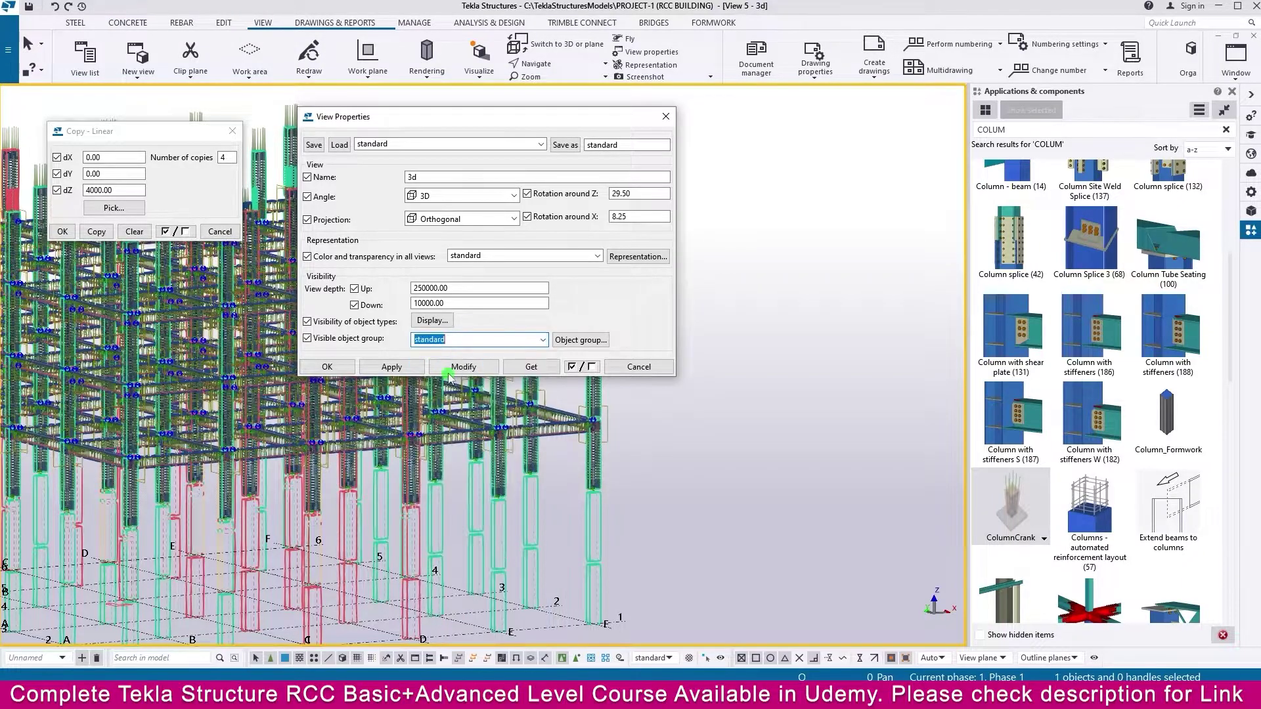
click(407, 367)
click(328, 365)
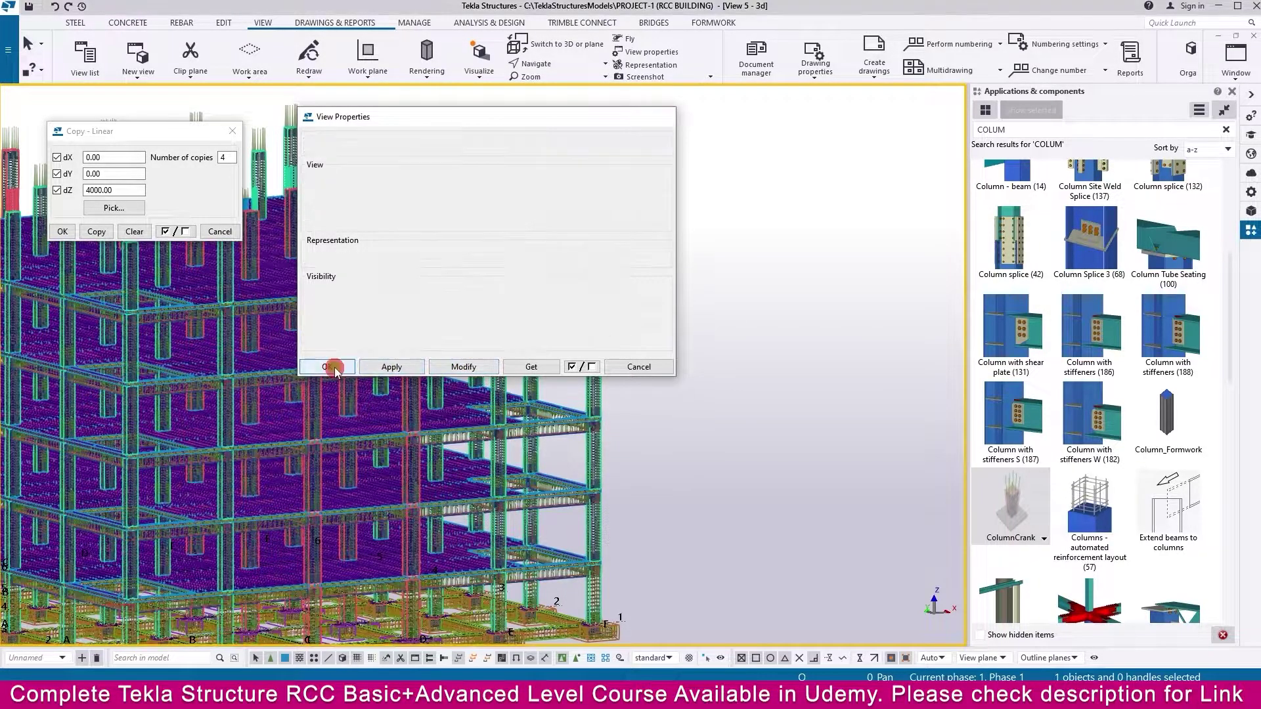
click(233, 131)
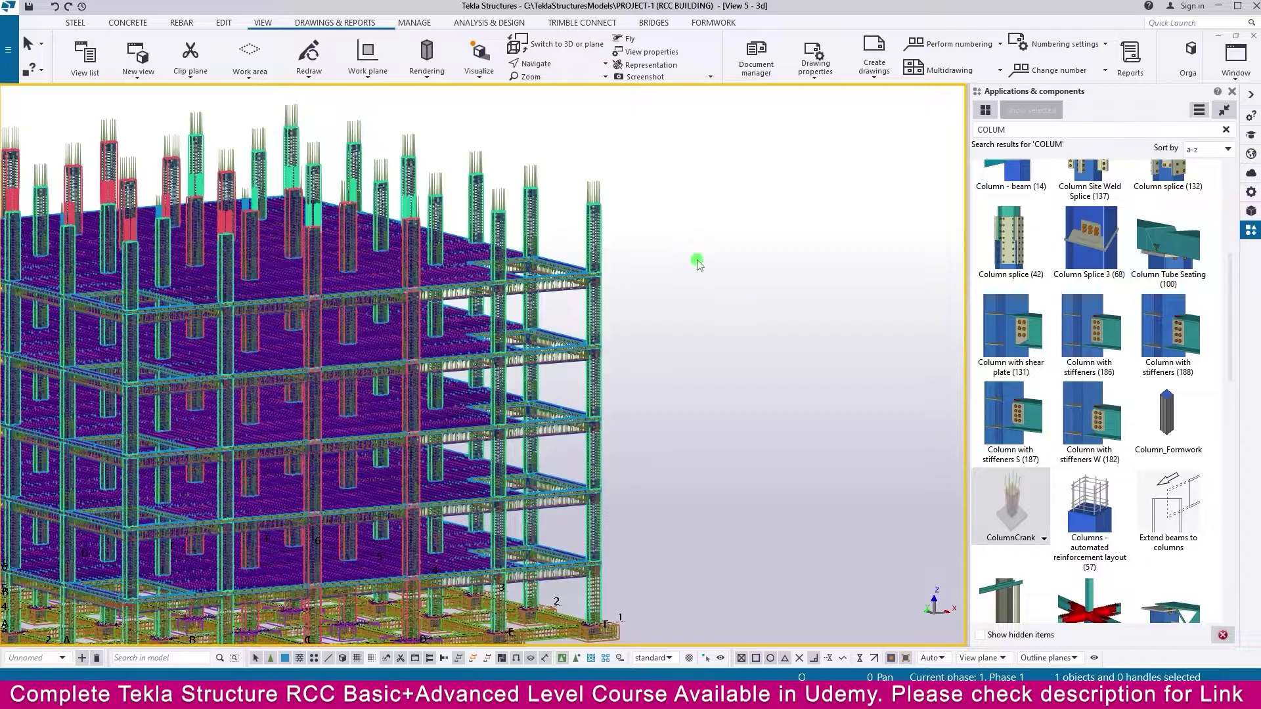
Step: Compare the building's top storey with the elevation drawing for Grid 1 & 2 in Adobe Reader and return to the model
scroll(697, 259, down, 2)
ctrl+middle_drag(668, 300, 712, 289)
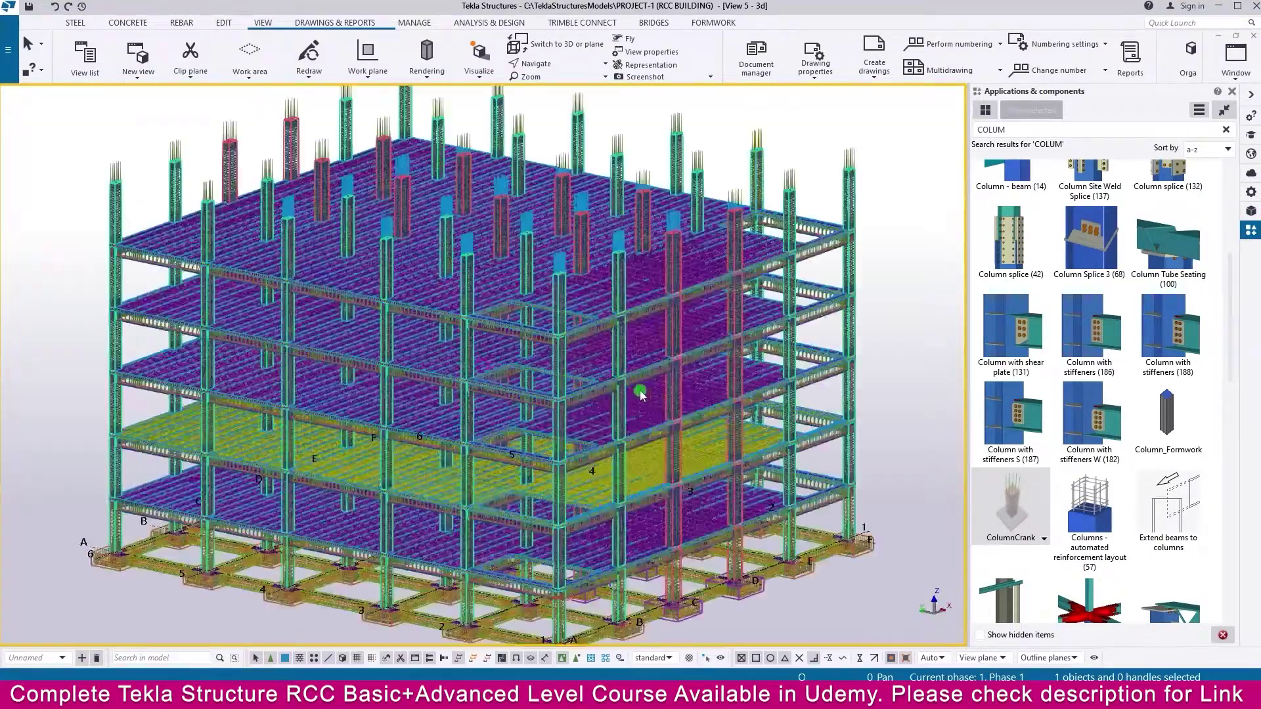
ctrl+middle_drag(641, 394, 709, 346)
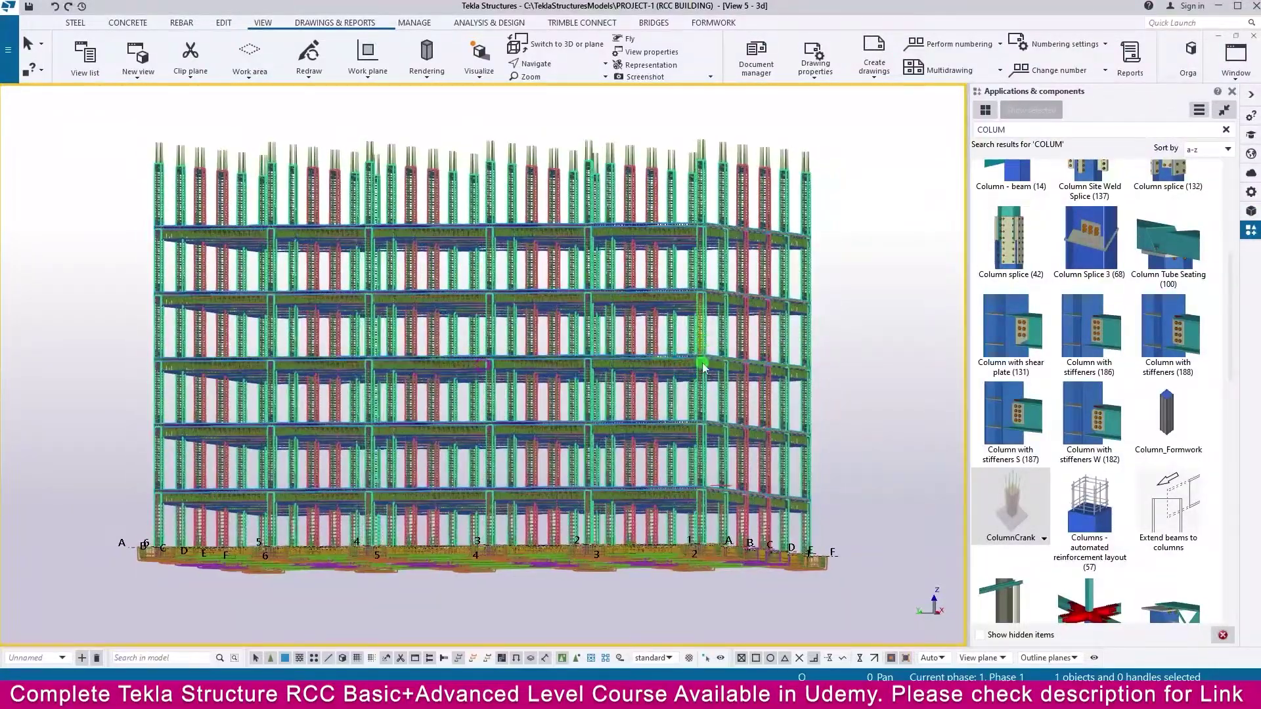
mouse_move(726, 697)
click(767, 630)
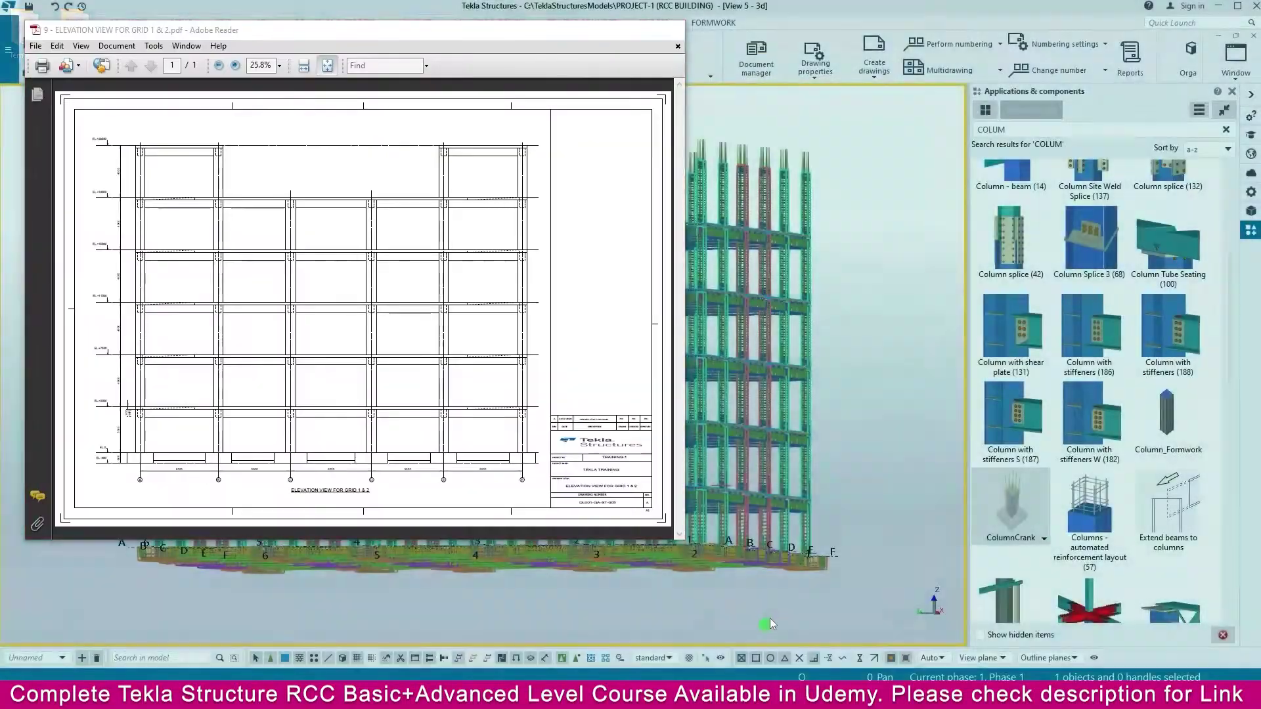
double_click(620, 50)
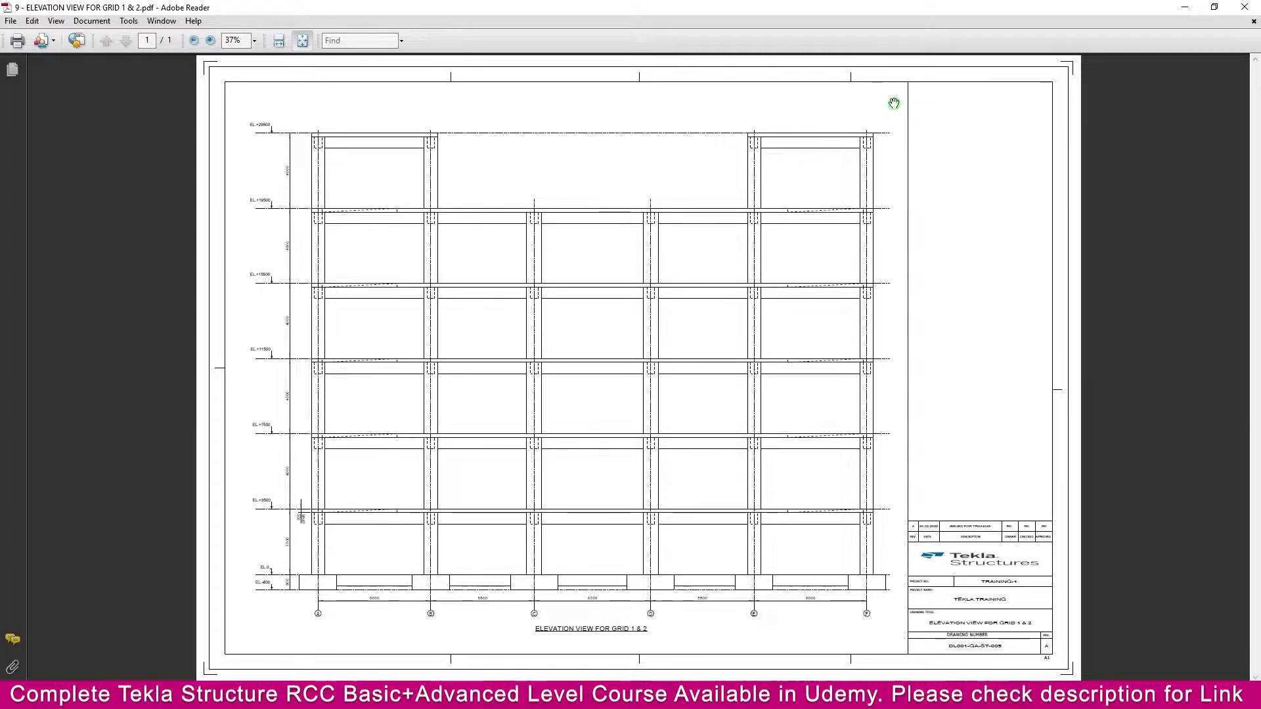
click(1185, 7)
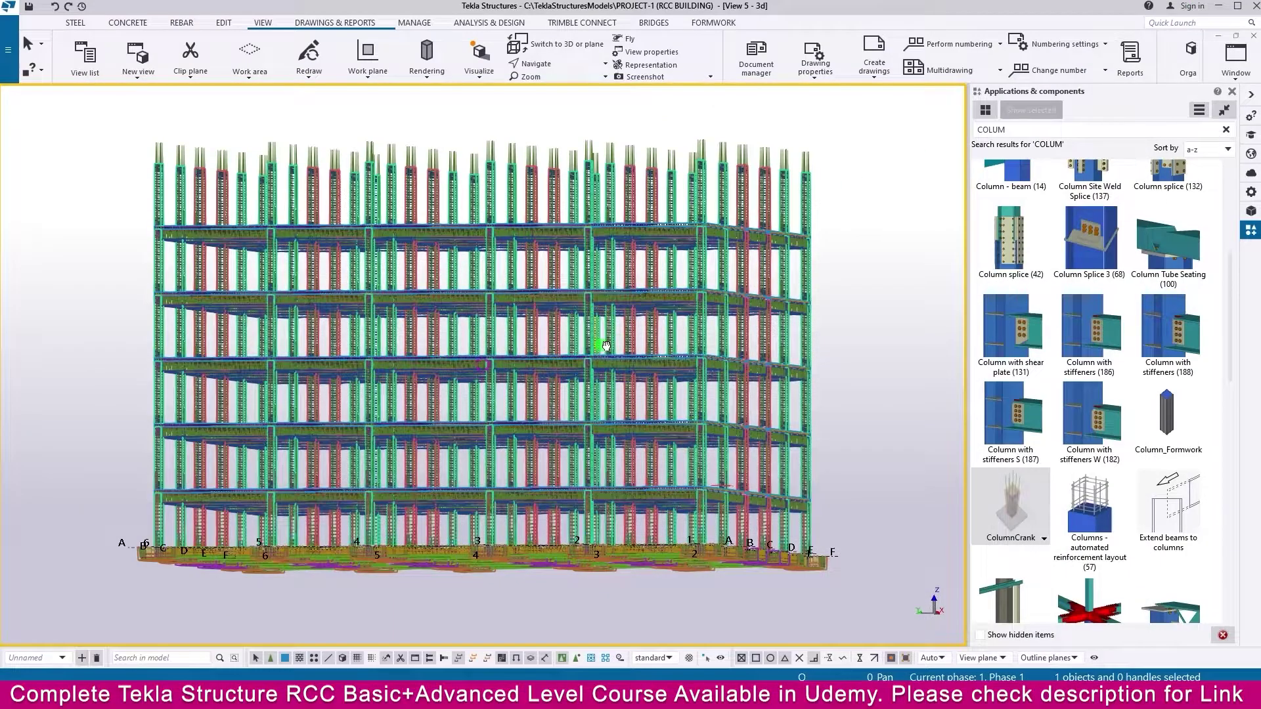
Step: Delete the top-storey columns on grids 3 to 6 and the grid C and D columns on grids 1 and 2
ctrl+middle_drag(601, 358, 609, 398)
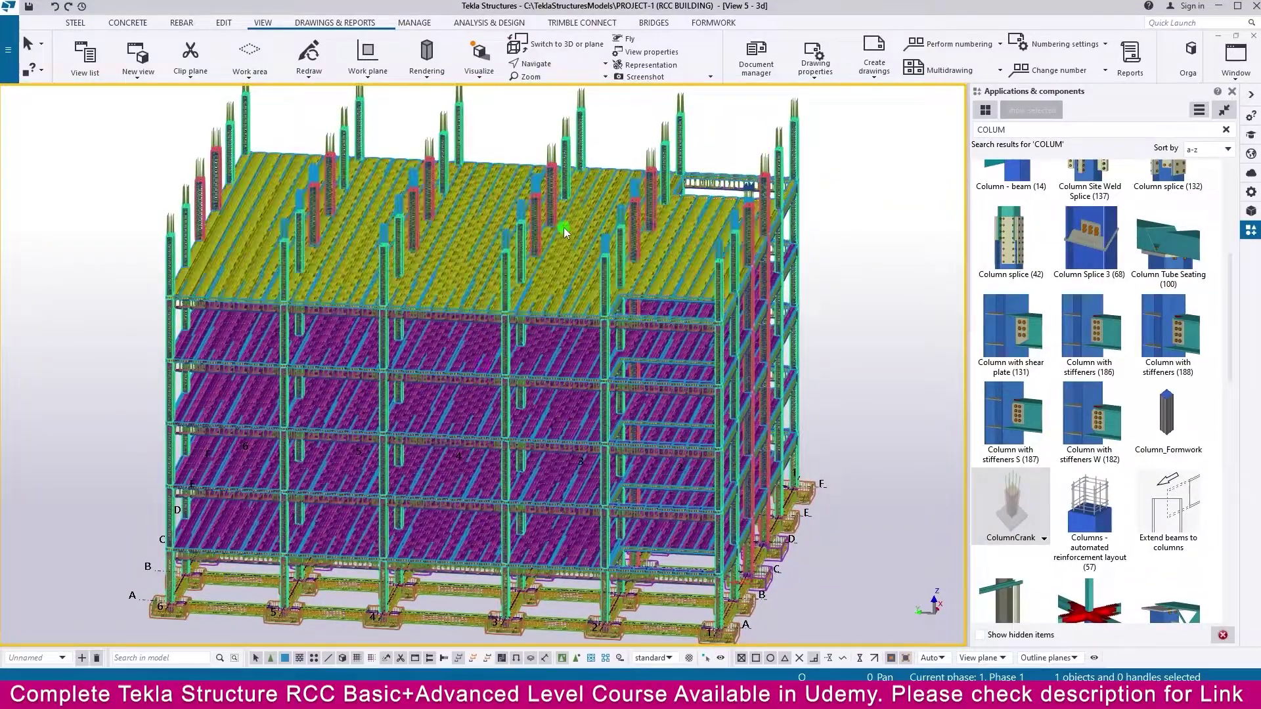
ctrl+middle_drag(563, 227, 603, 257)
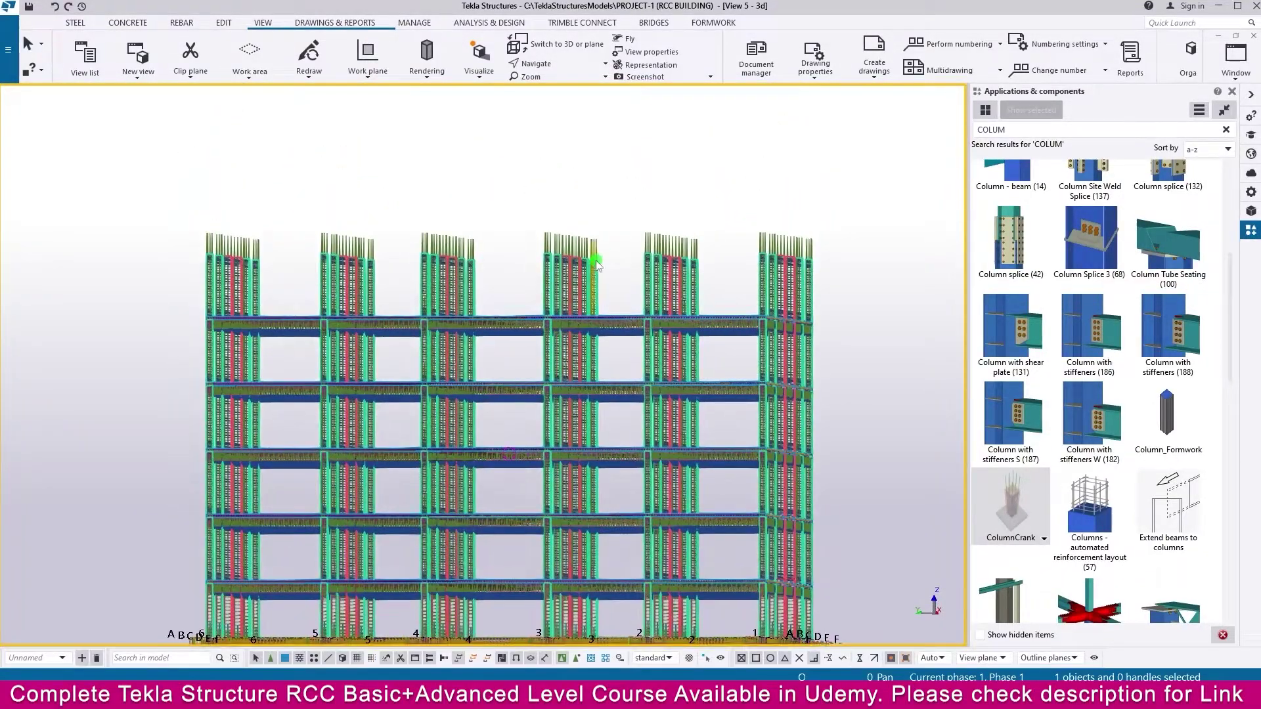
drag(613, 209, 186, 263)
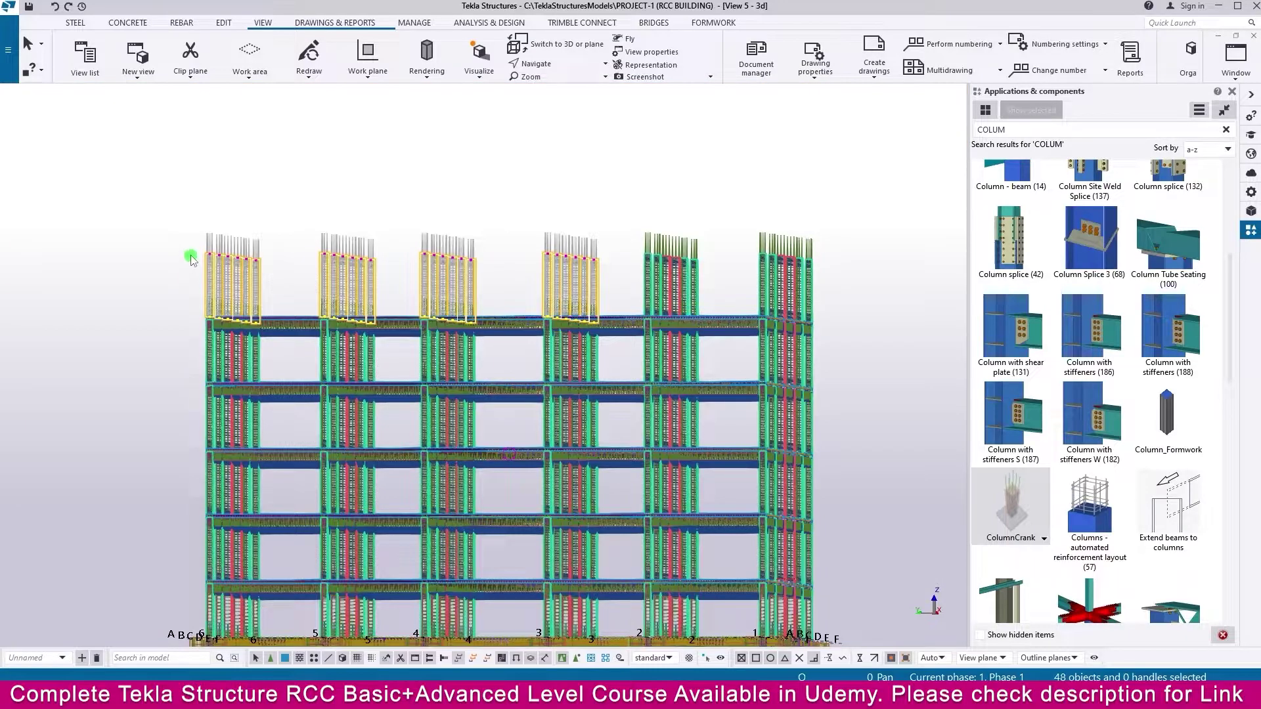
click(193, 258)
ctrl+middle_drag(581, 290, 581, 259)
drag(652, 189, 497, 248)
key(Delete)
Step: Set the top bar projection to 150 in the ColumnCrank reinforcement of the corner column below the roof slab
scroll(494, 240, down, 2)
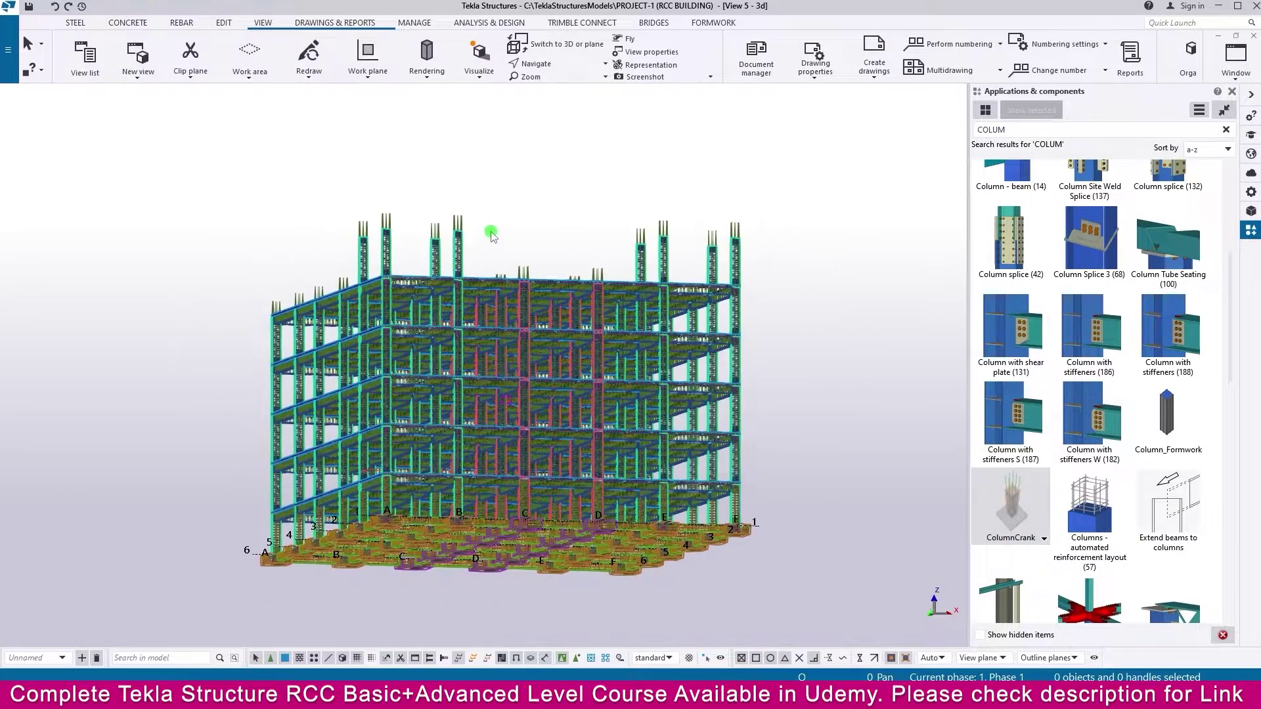
ctrl+middle_drag(493, 238, 391, 273)
scroll(248, 290, up, 5)
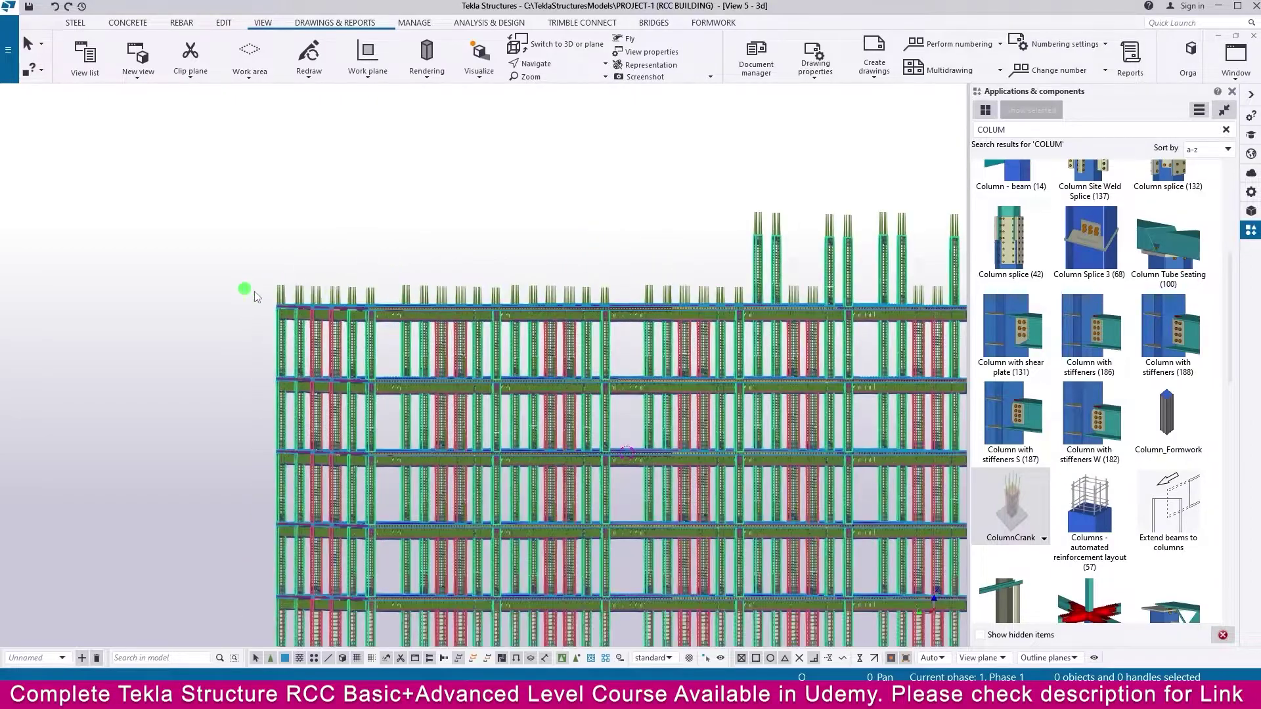
double_click(291, 288)
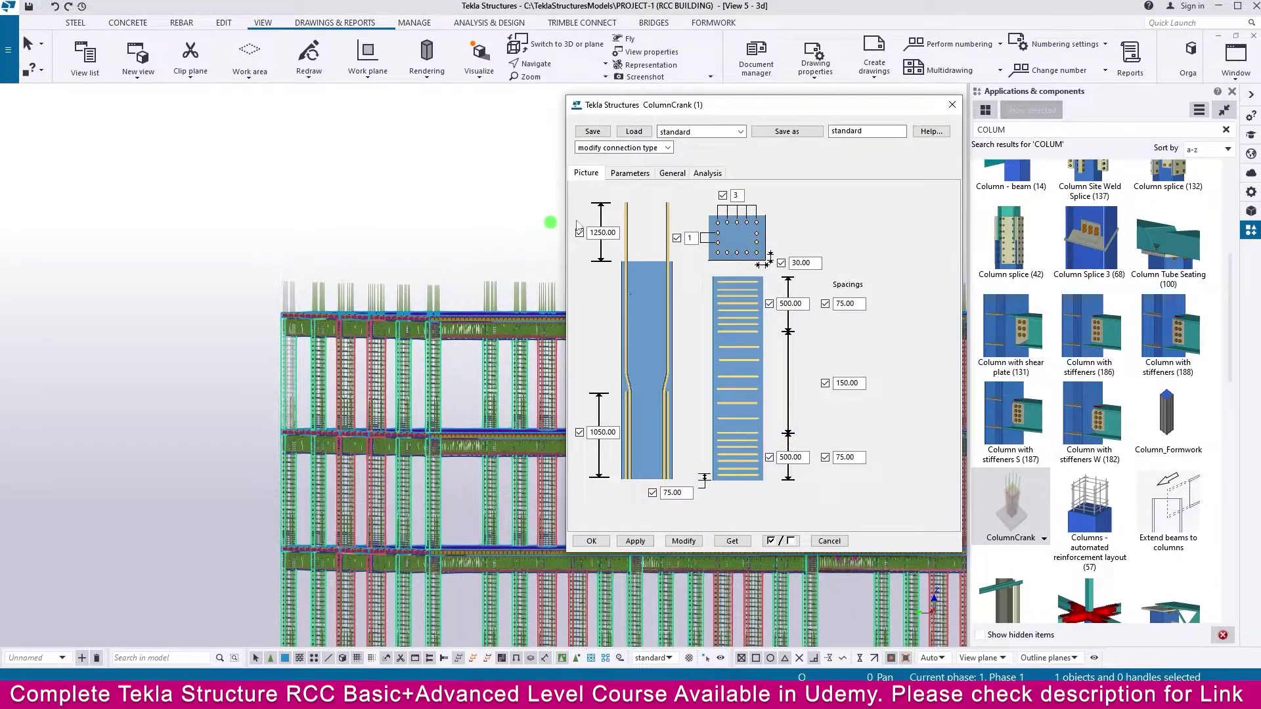
drag(614, 233, 547, 223)
click(683, 540)
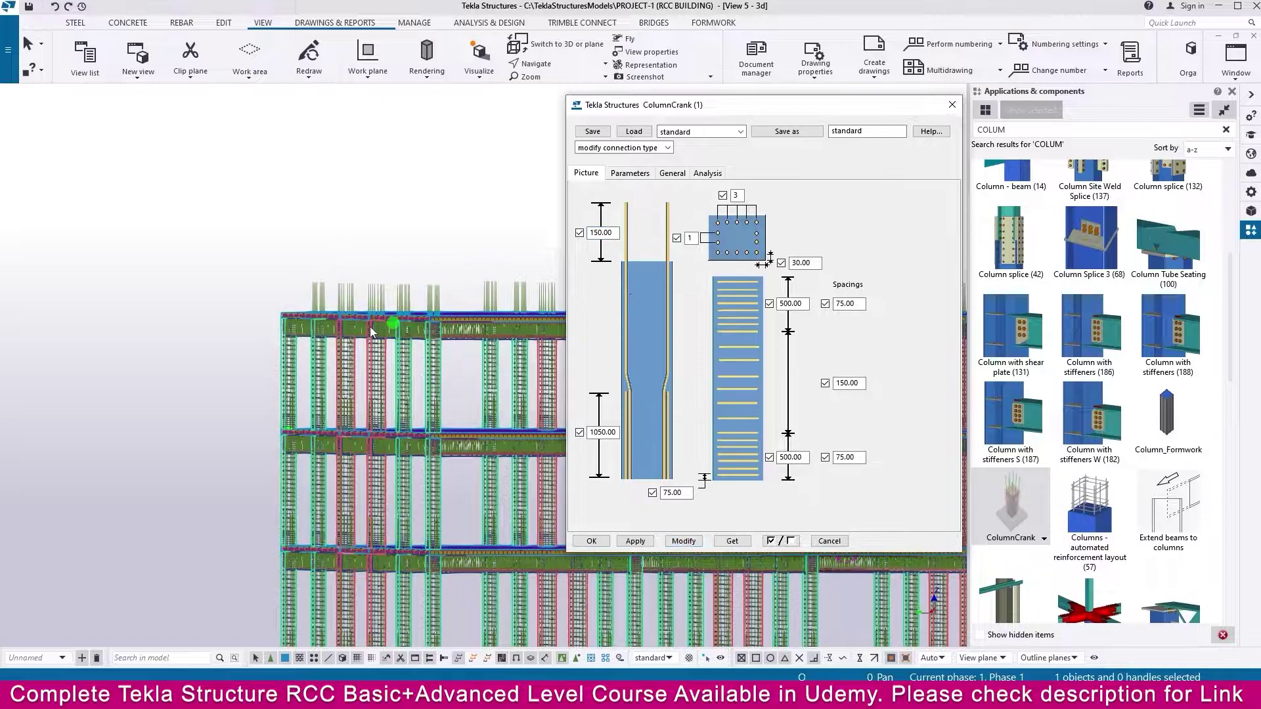
click(301, 334)
Step: Apply the 150 top bar projection to the ColumnCrank reinforcement of the other columns ending at the roof slab on grids 3 to 6
scroll(301, 334, down, 3)
scroll(407, 307, down, 2)
middle_drag(408, 306, 318, 326)
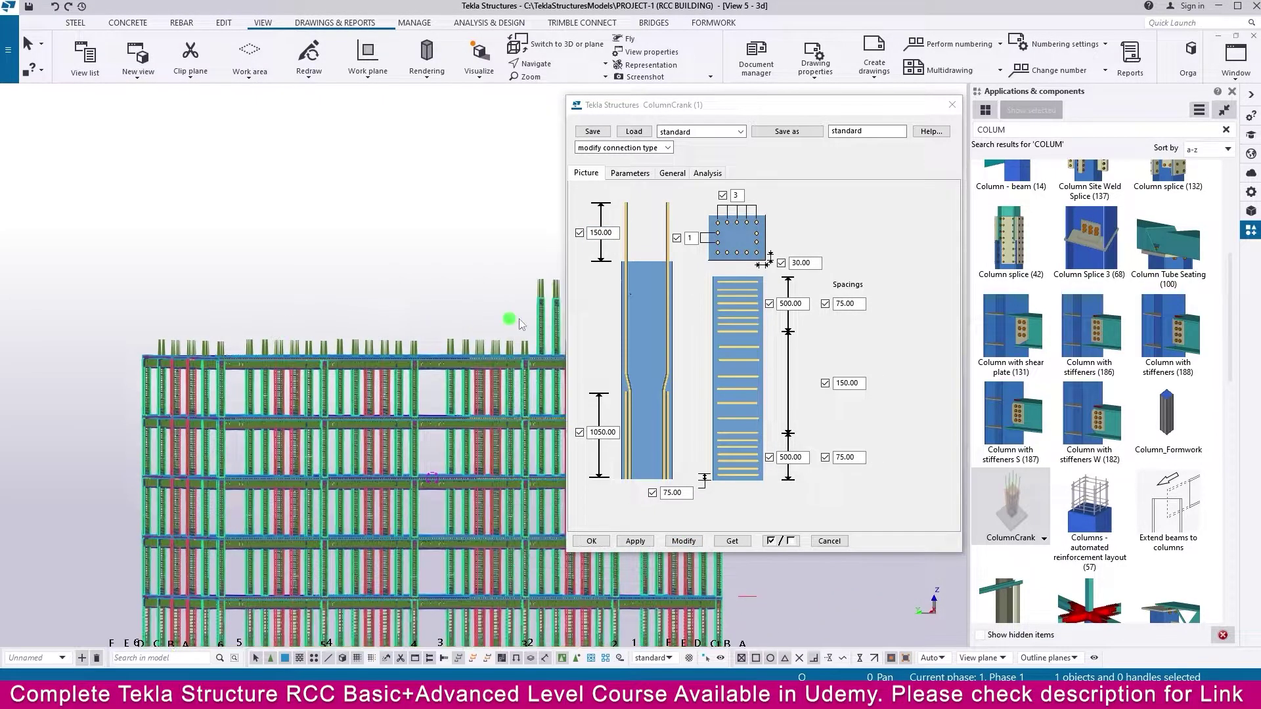
drag(530, 317, 153, 354)
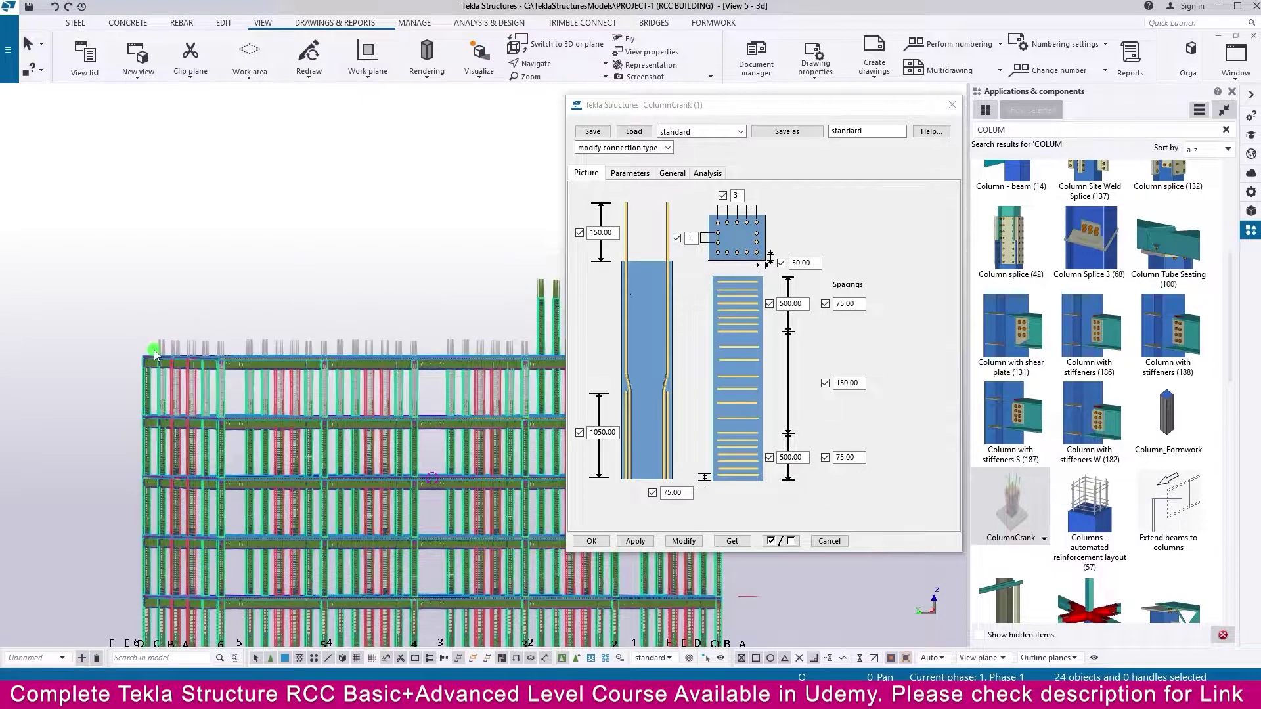
click(683, 542)
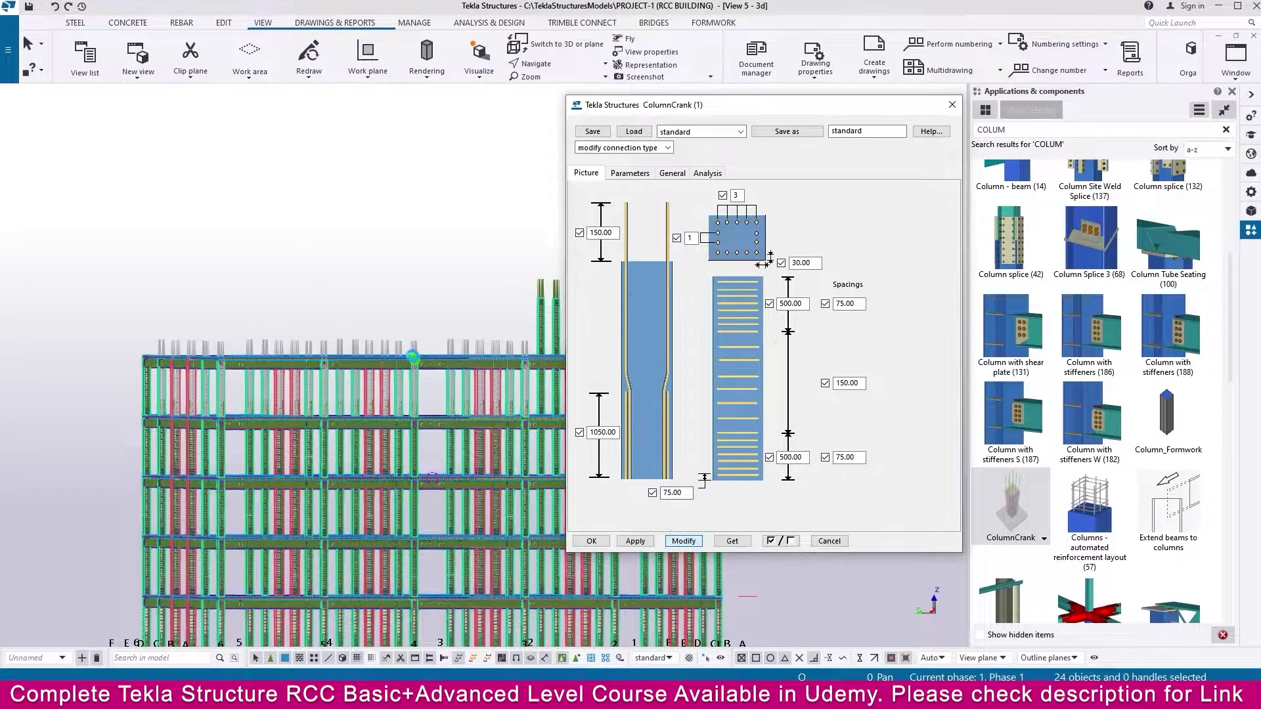
Step: Apply the 150 top bar projection to the ColumnCrank reinforcement of the grid C and D columns on grids 1 and 2
middle_drag(456, 361, 404, 358)
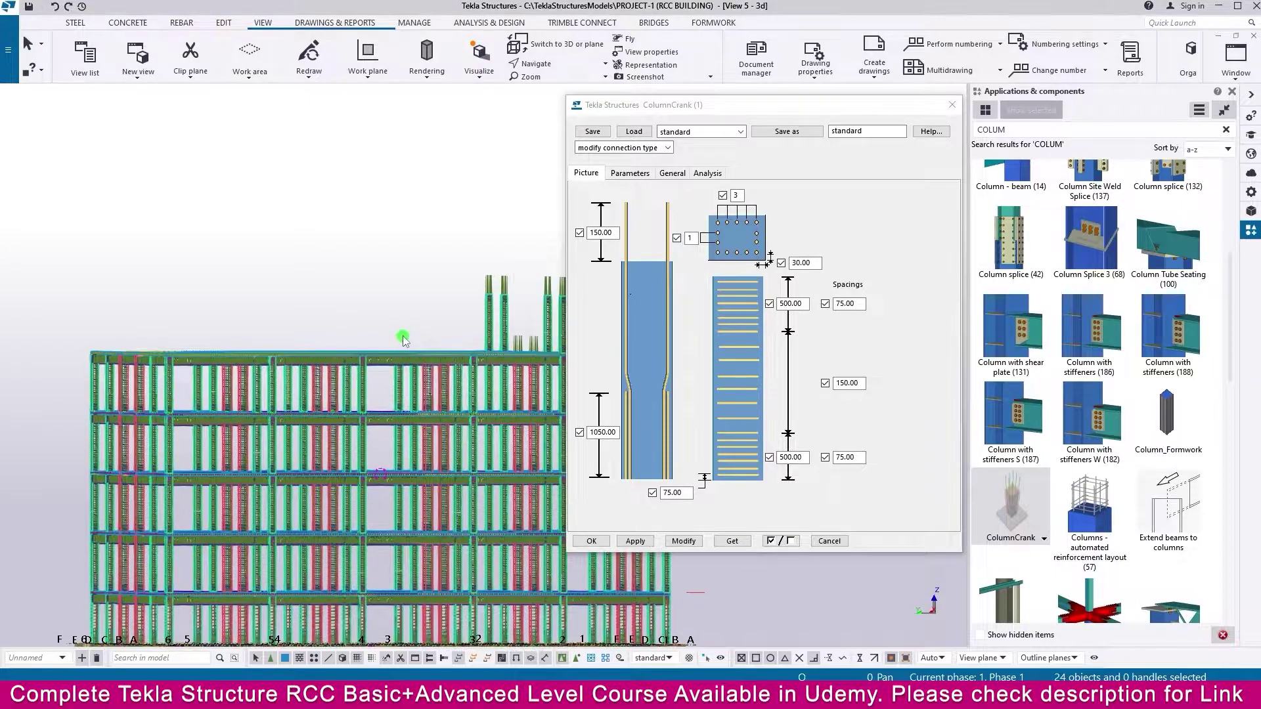
scroll(404, 341, down, 5)
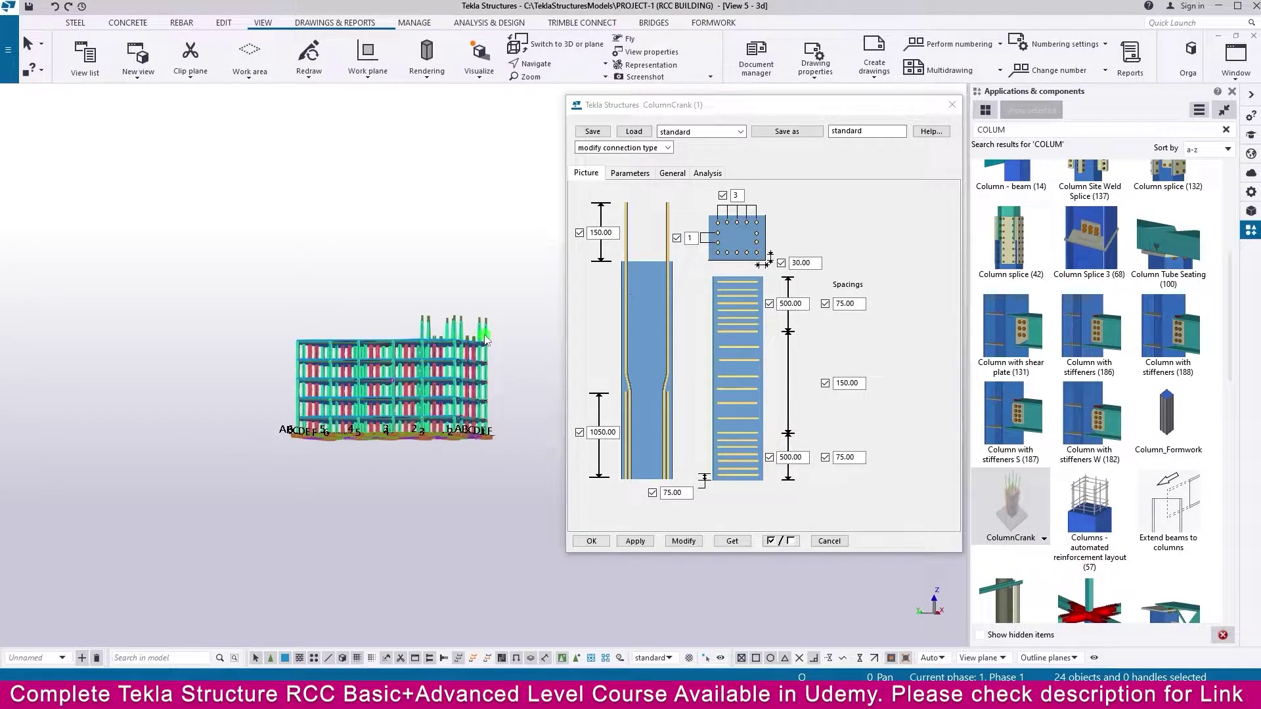
scroll(485, 338, up, 3)
ctrl+middle_drag(513, 409, 388, 408)
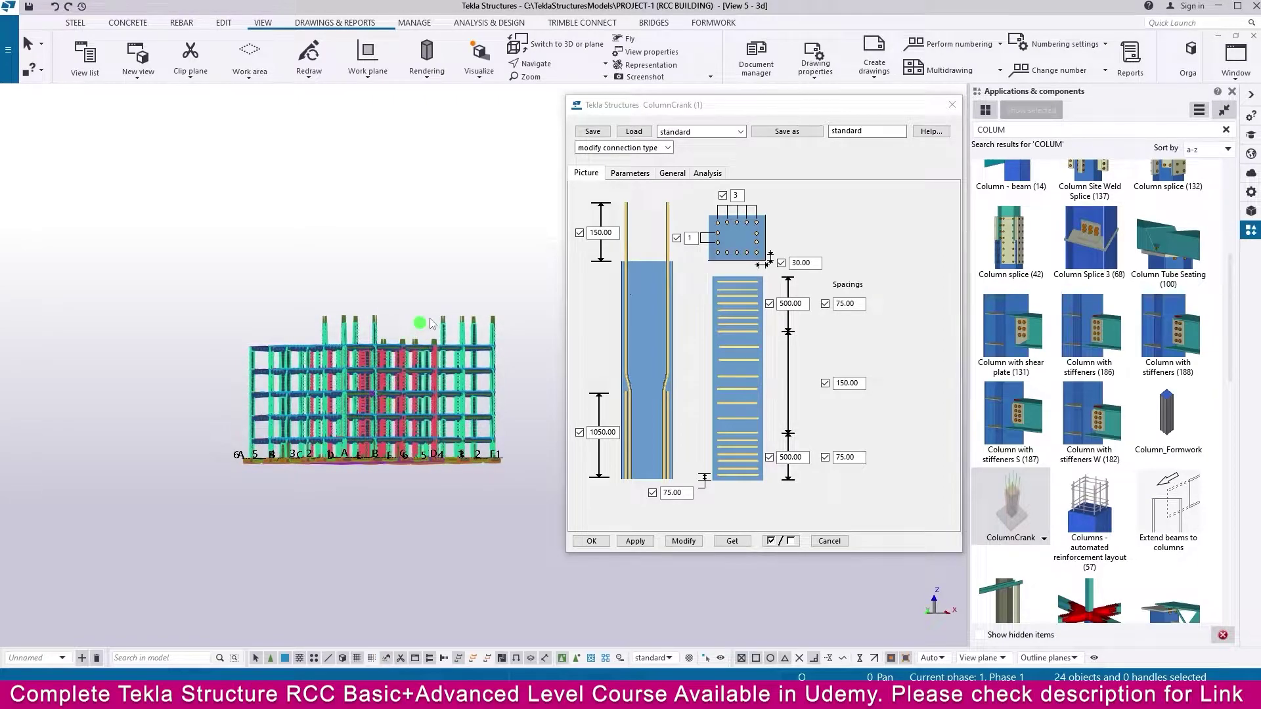
scroll(430, 323, up, 6)
drag(444, 335, 197, 381)
click(684, 541)
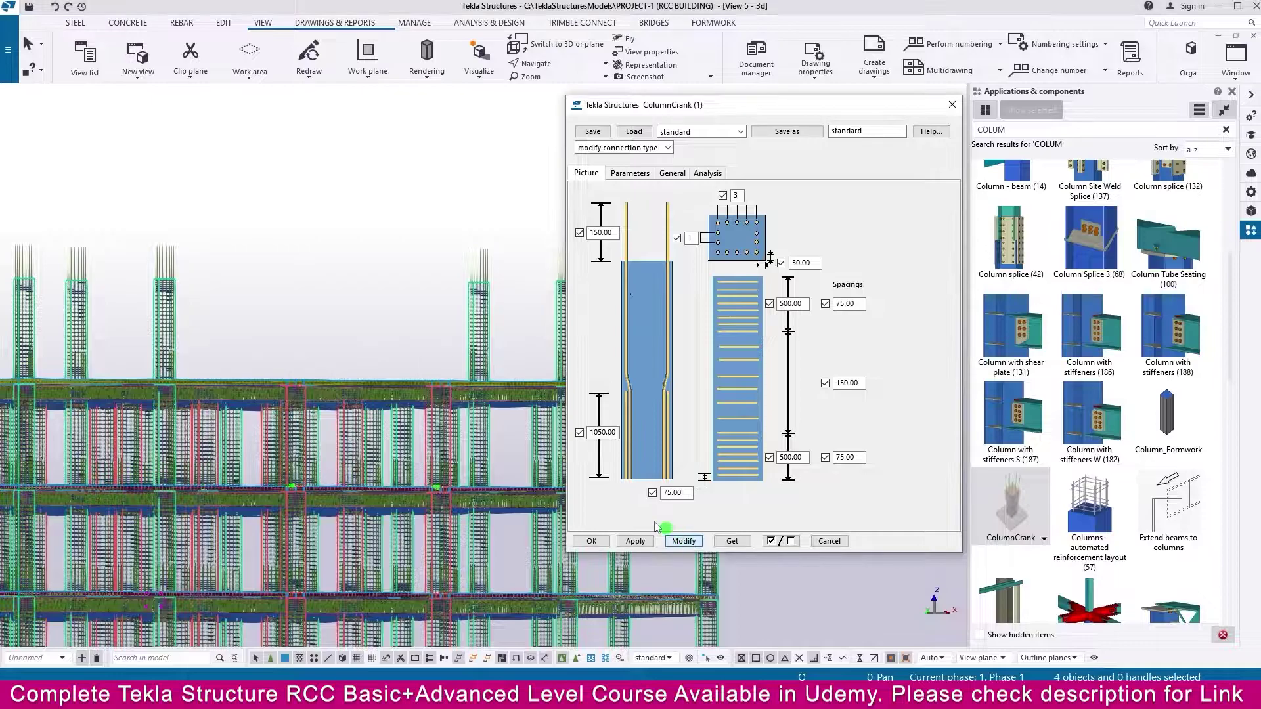
Step: Apply the 150 top bar projection to the ColumnCrank reinforcement of the top-storey columns on grids A, B, E and F, and close the dialog
middle_drag(400, 368, 237, 487)
middle_drag(455, 348, 358, 381)
drag(480, 368, 208, 412)
click(684, 542)
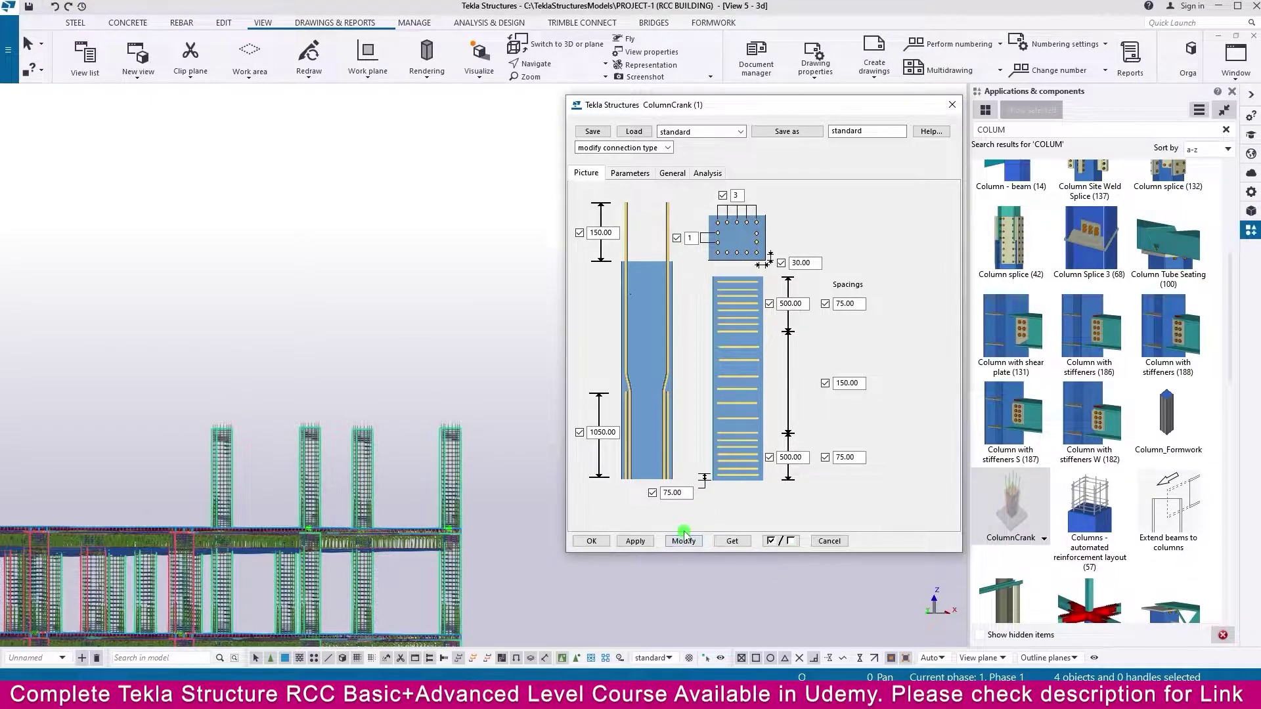
drag(349, 394, 84, 448)
click(684, 541)
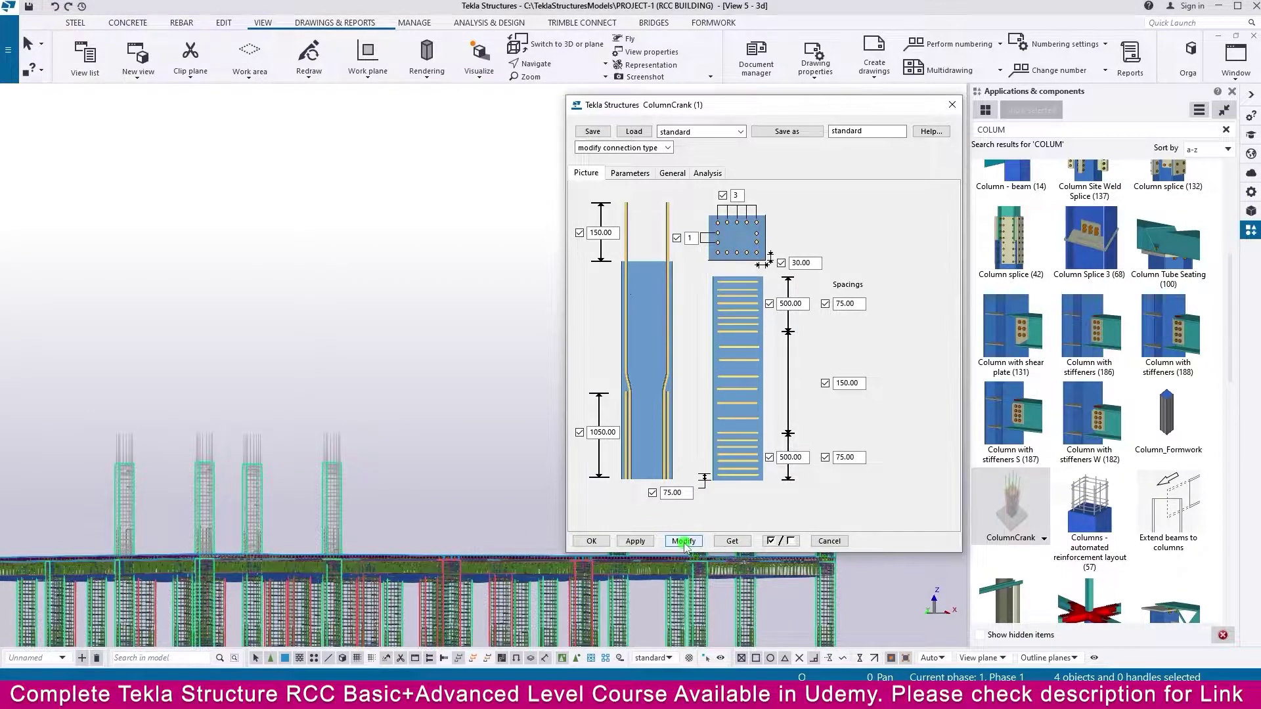
click(599, 541)
scroll(485, 451, up, 1)
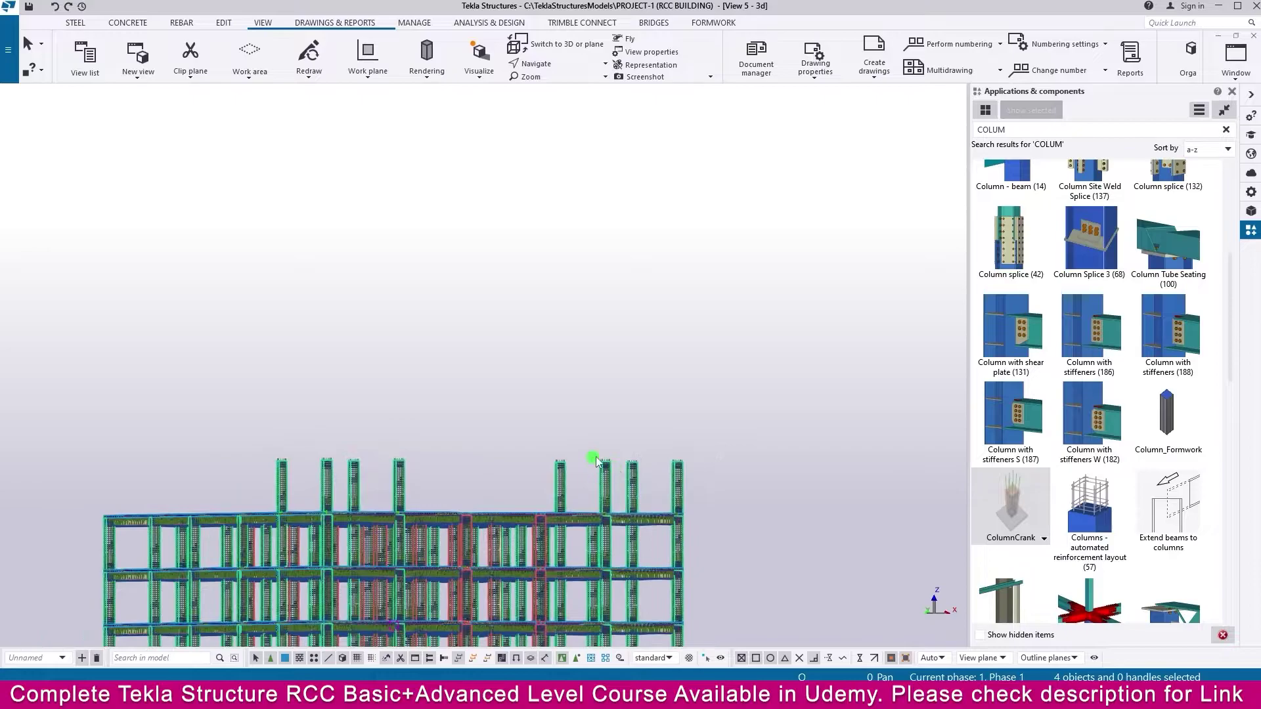
scroll(679, 472, up, 2)
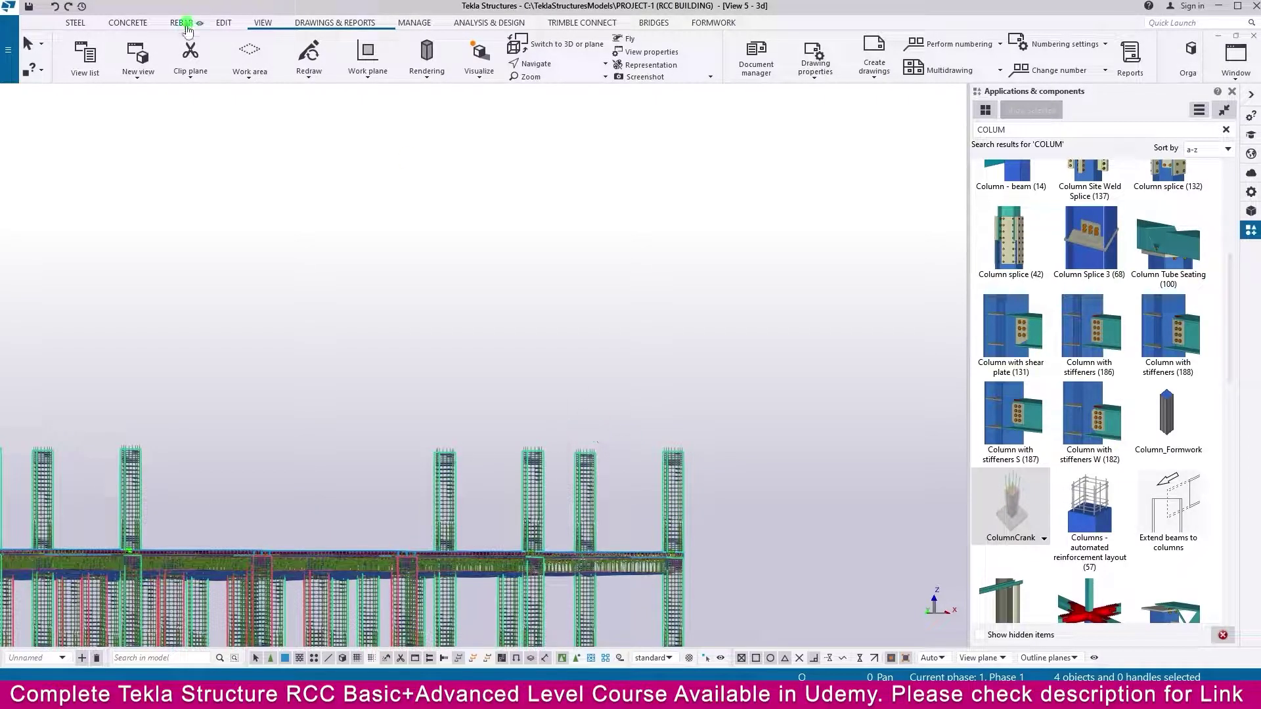
click(183, 24)
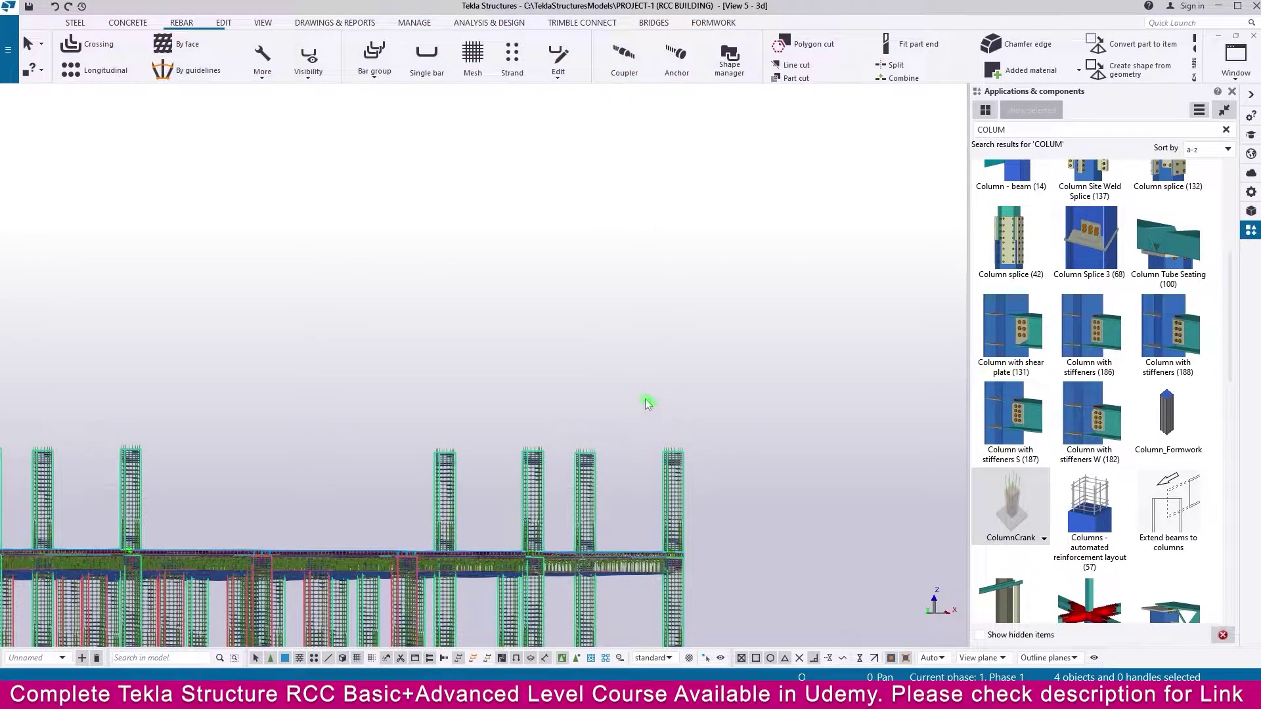
mouse_move(647, 403)
ctrl+middle_down()
mouse_move(521, 374)
mouse_move(543, 416)
mouse_move(690, 416)
mouse_move(658, 415)
ctrl+middle_up()
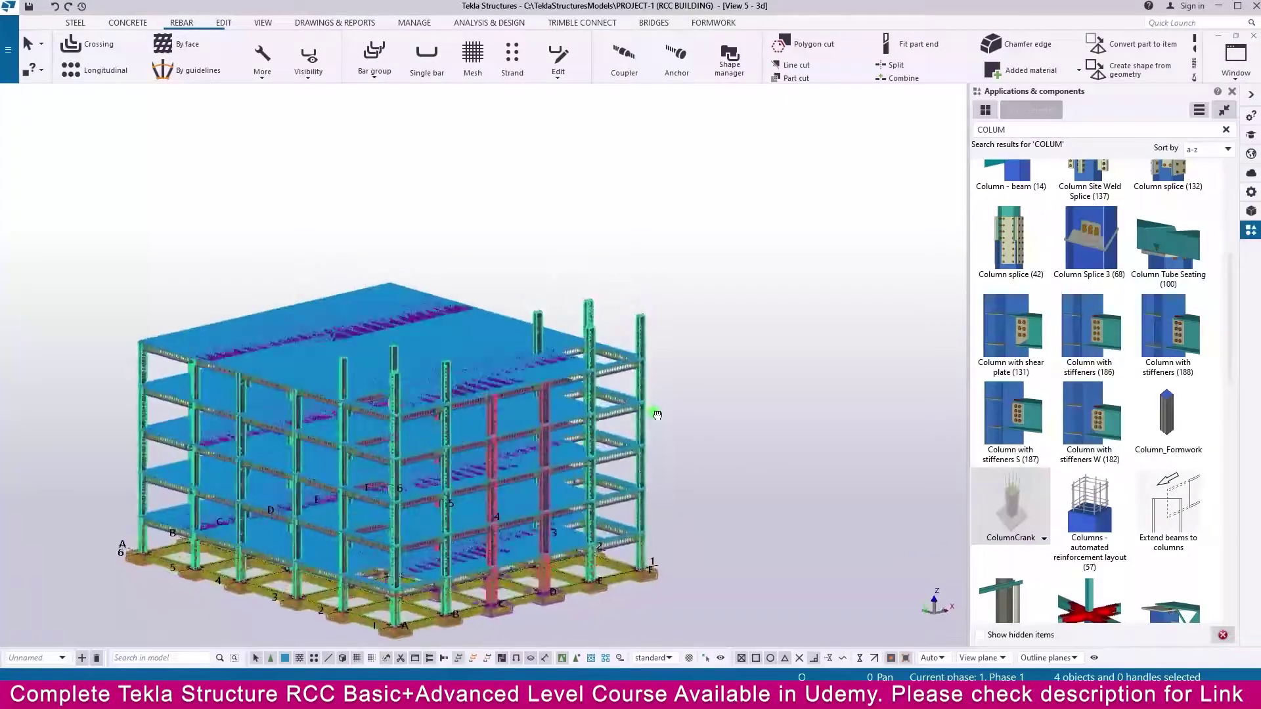
scroll(656, 405, up, 5)
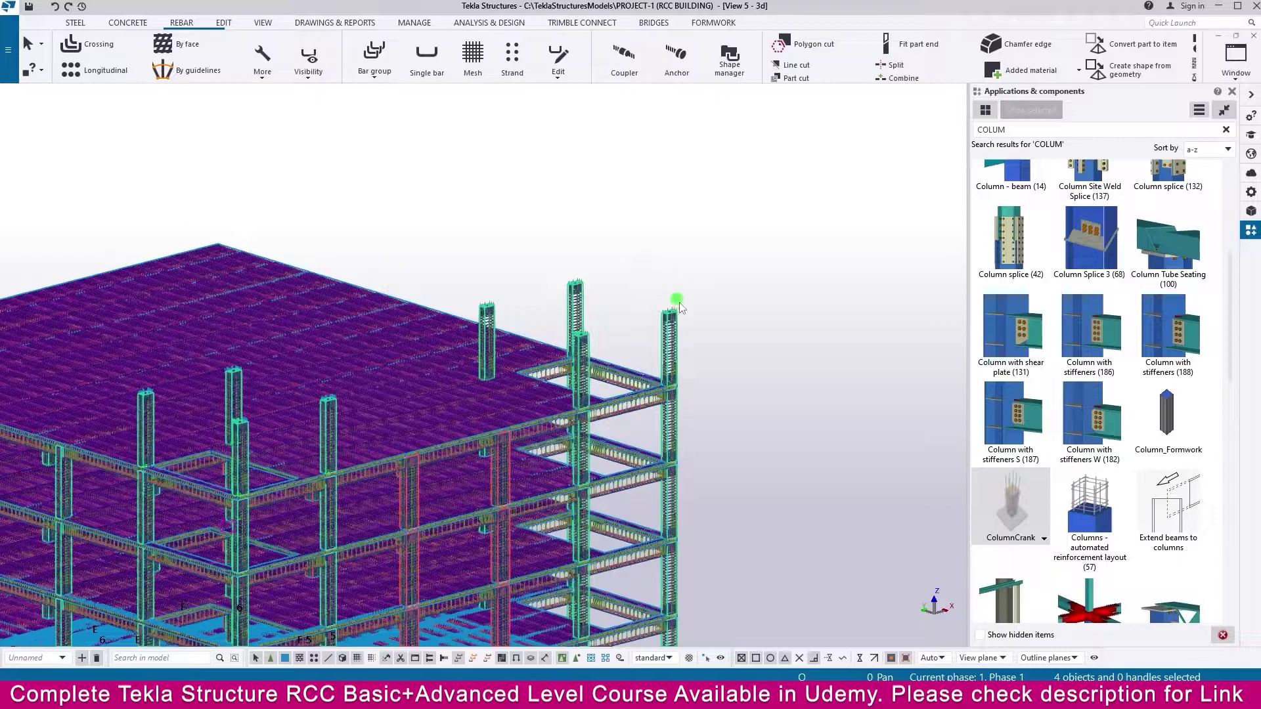
scroll(512, 322, down, 5)
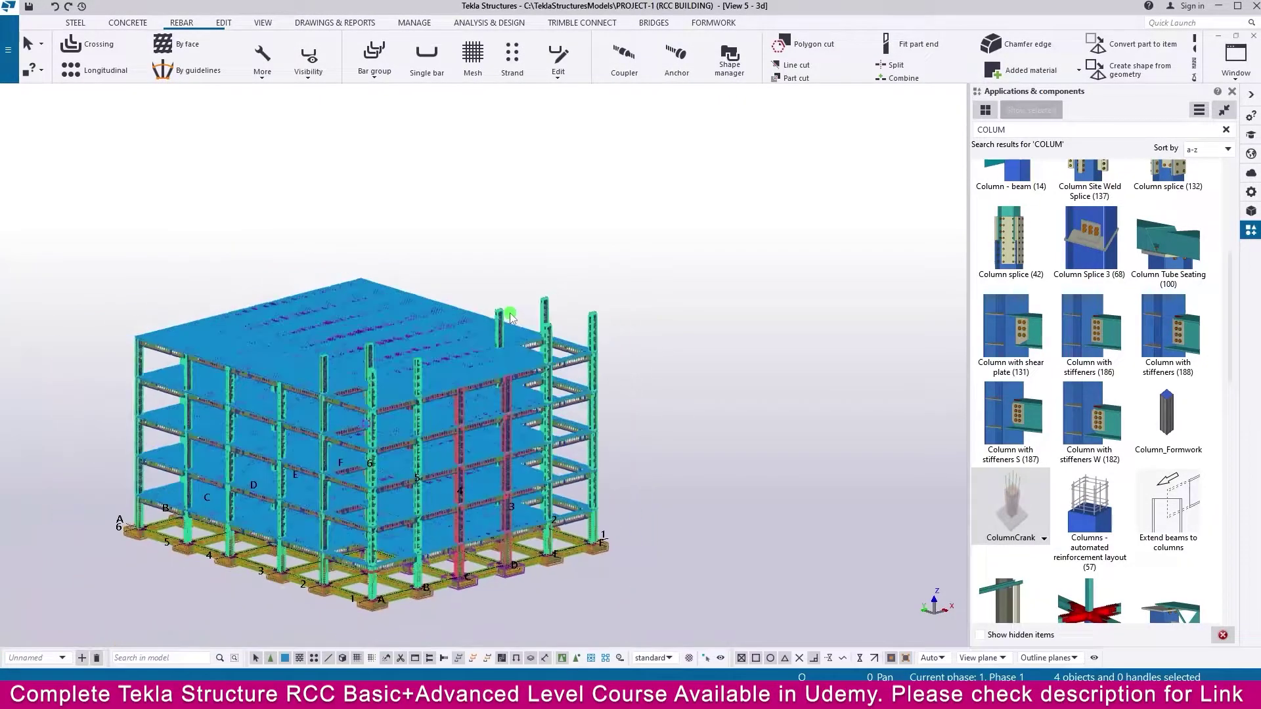
Step: Show the Plan +23500 view from the named views and frame the columns on grids 1 and 2
click(122, 25)
click(262, 24)
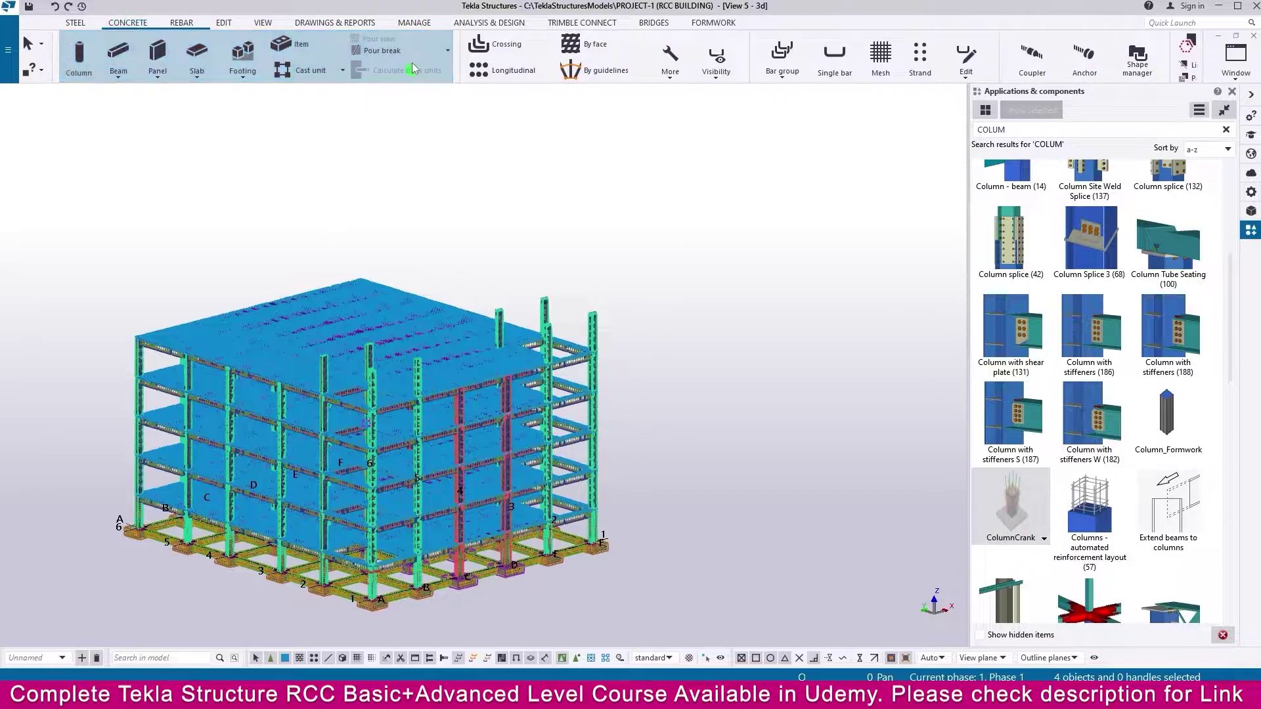
click(85, 56)
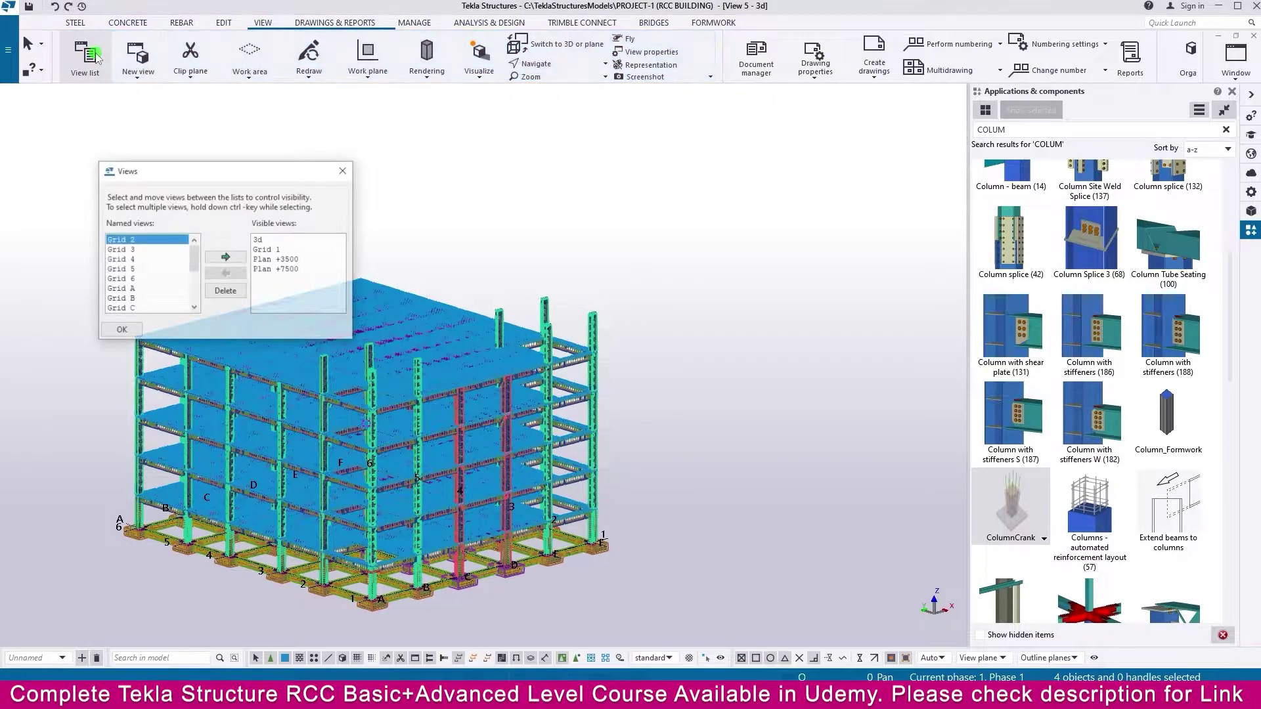
click(131, 279)
scroll(131, 282, down, 3)
scroll(132, 283, down, 2)
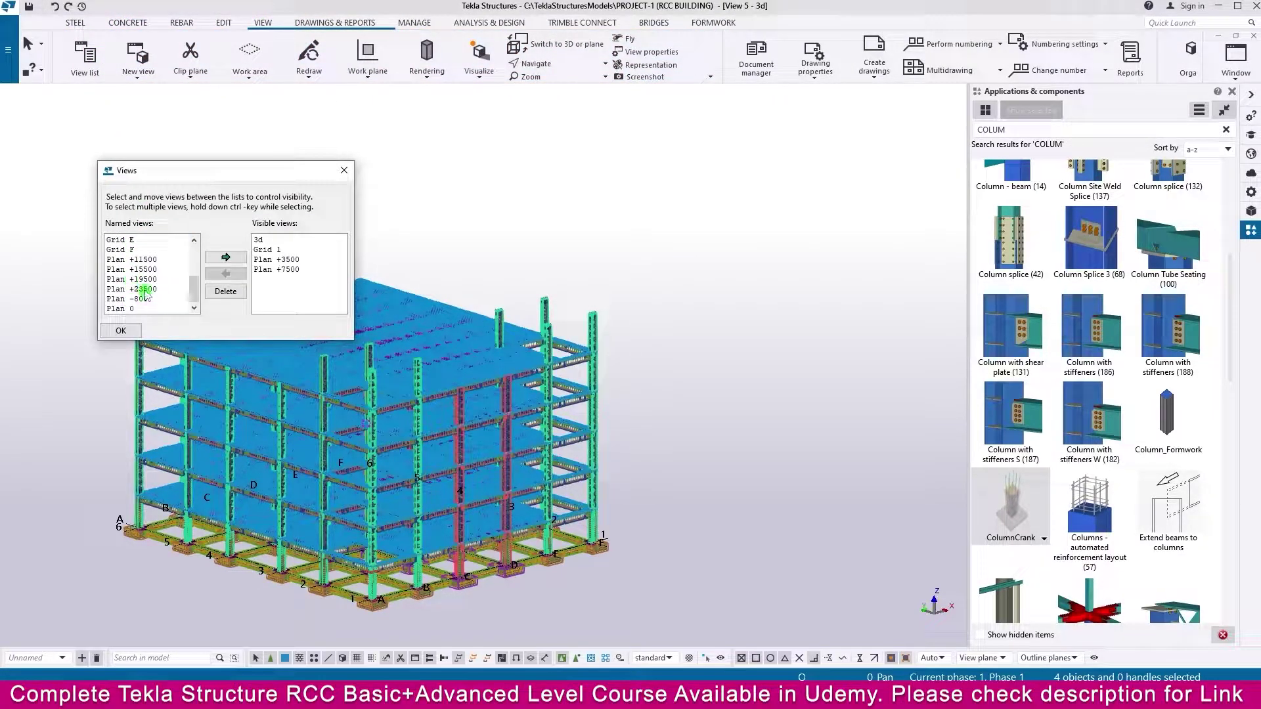
double_click(143, 290)
click(344, 170)
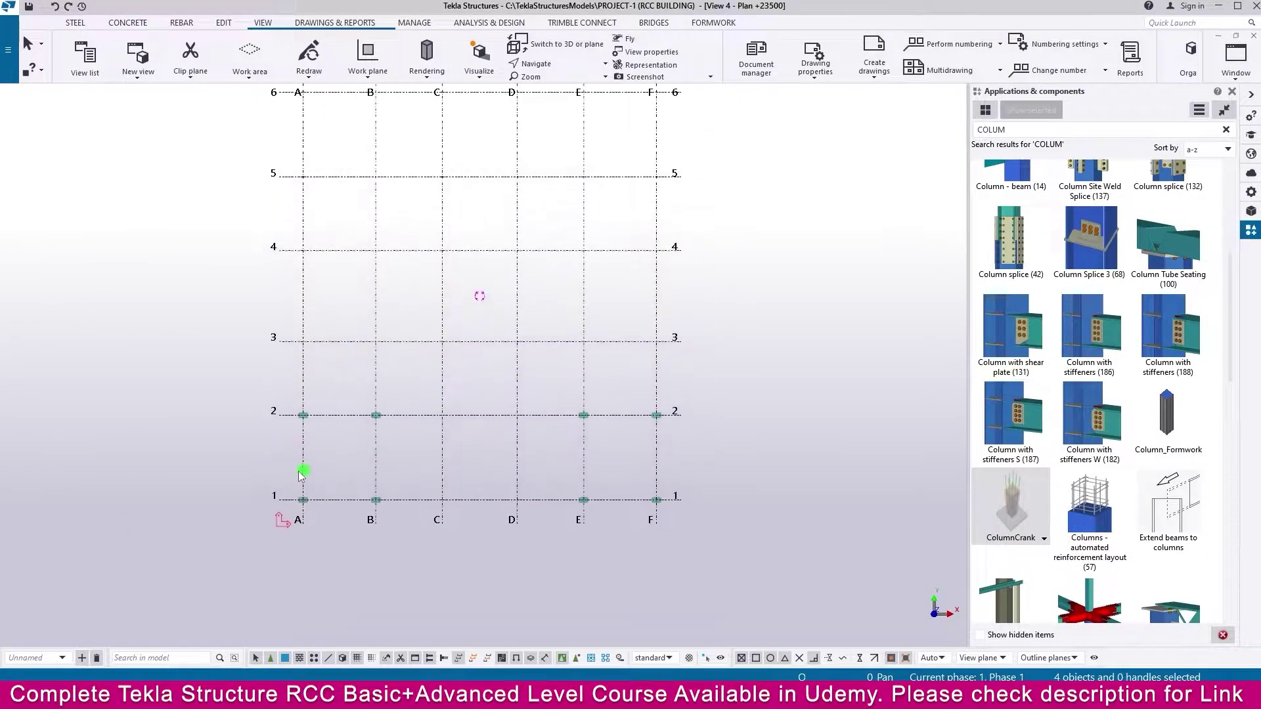
scroll(299, 474, up, 3)
middle_drag(361, 493, 346, 438)
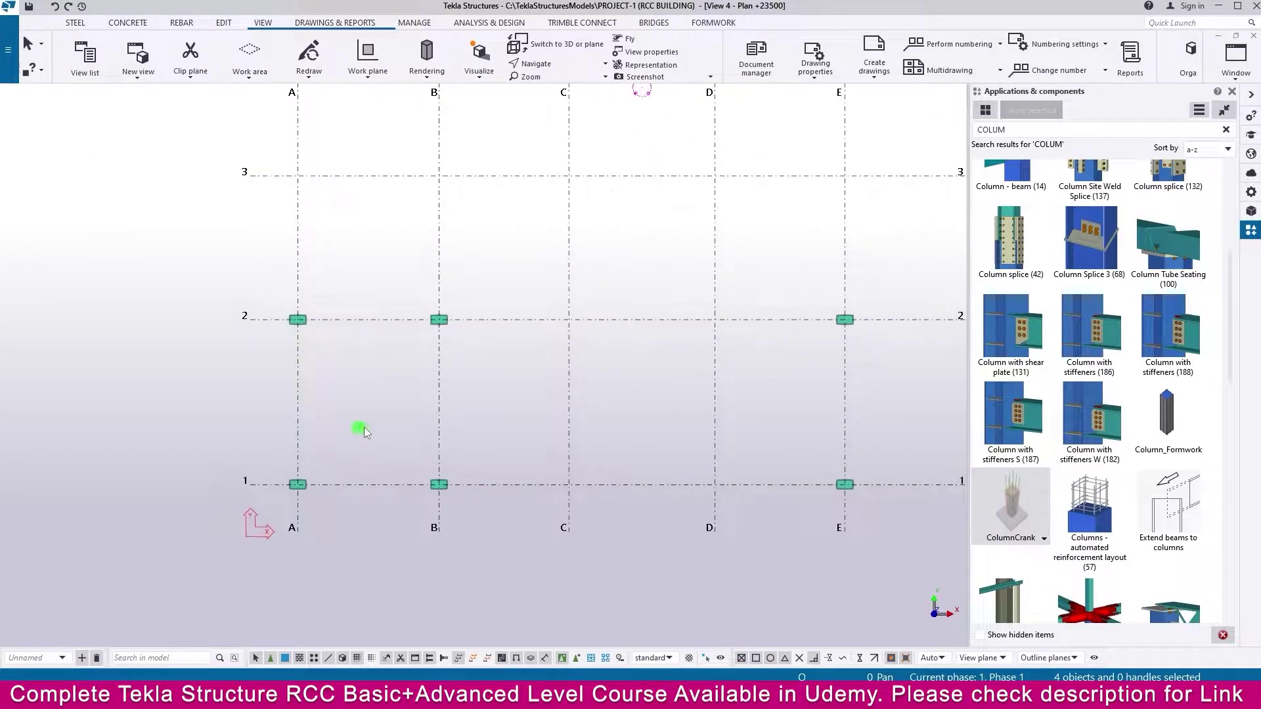
Step: Check the top level in the elevation drawing for Grid 1 & 2 in Adobe Reader and return to the model
mouse_move(720, 696)
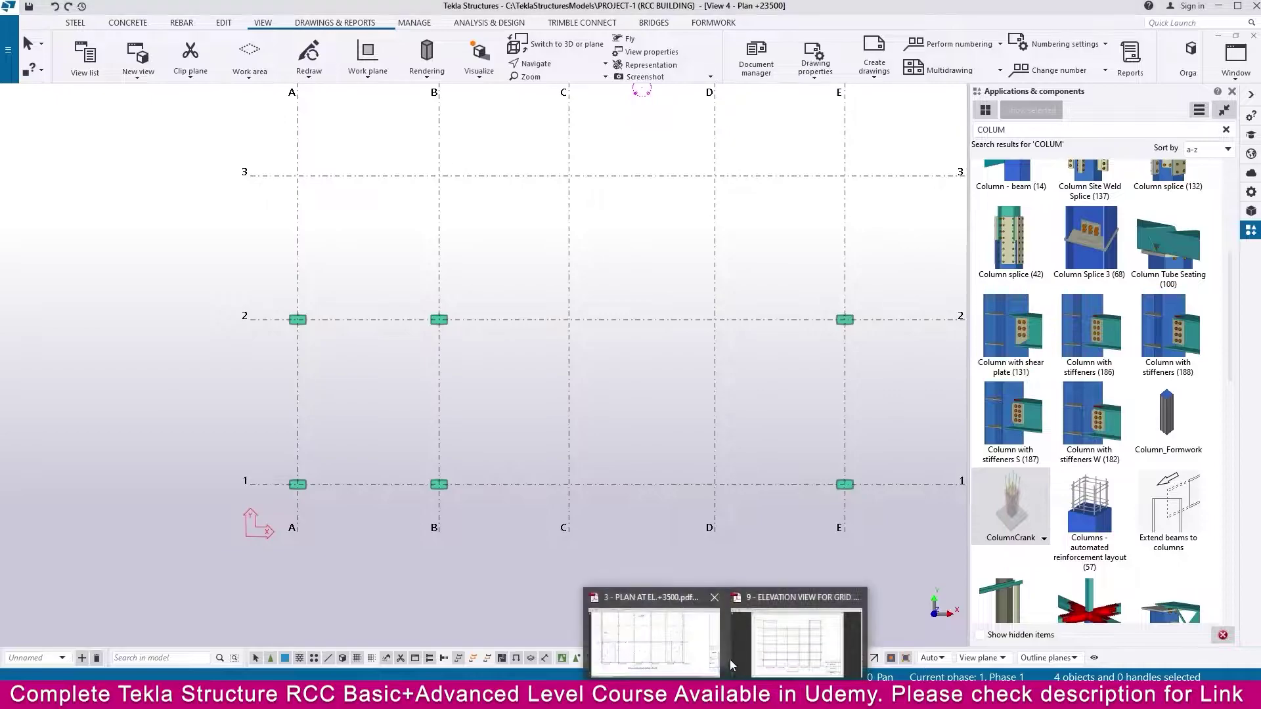
click(765, 631)
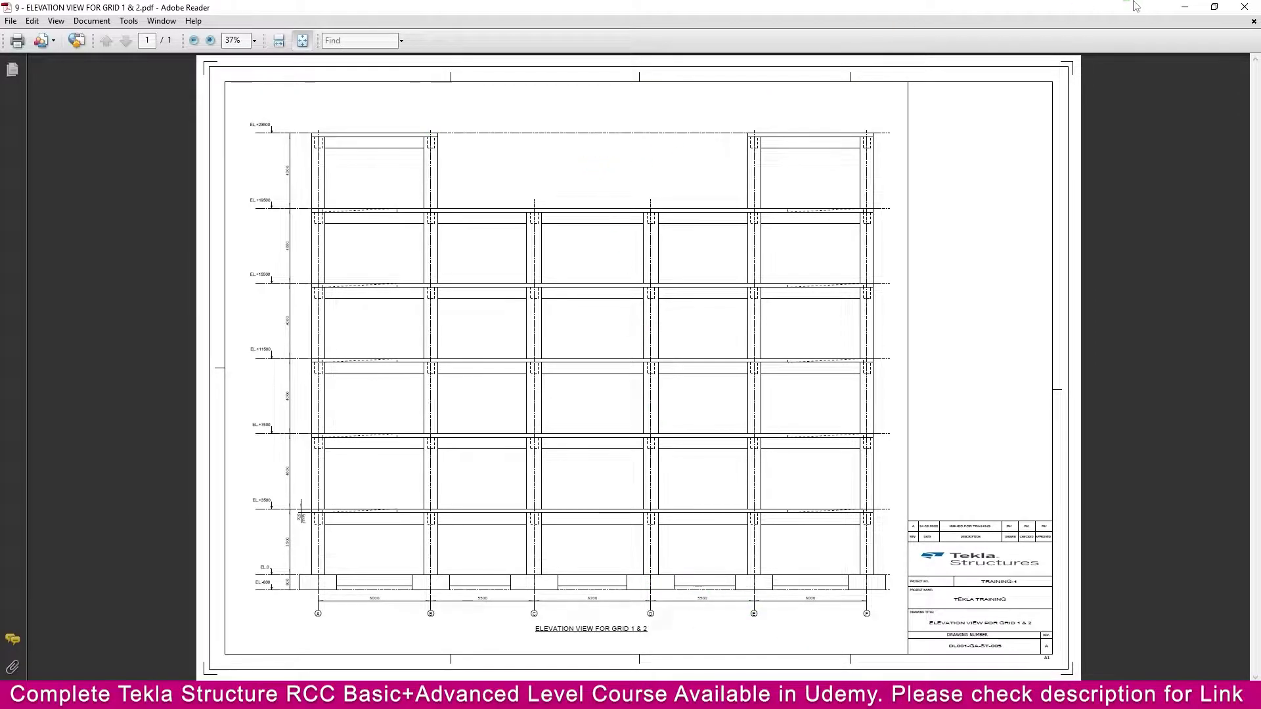
click(1185, 7)
Step: Create a 200 mm thick, 6700 by 7400 mm concrete slab through the outer column corners at grids A–B and 1–2 on Plan +23500
scroll(436, 363, down, 2)
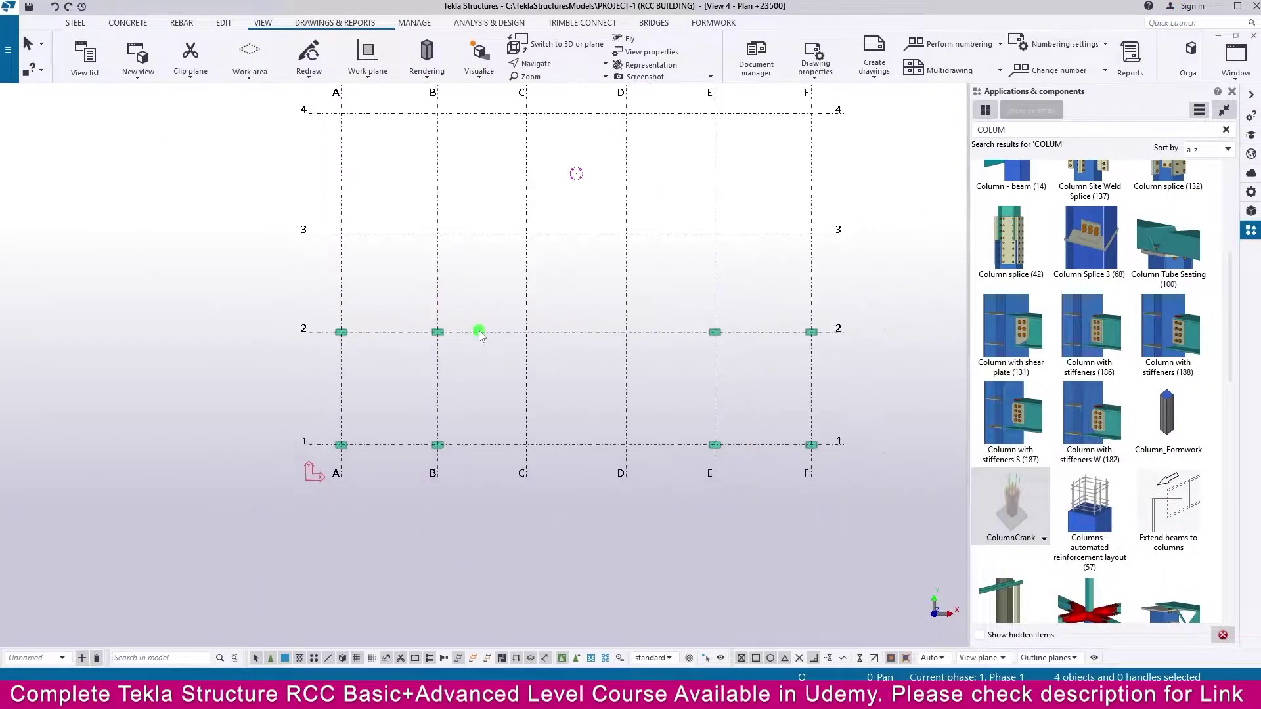
middle_drag(479, 332, 366, 388)
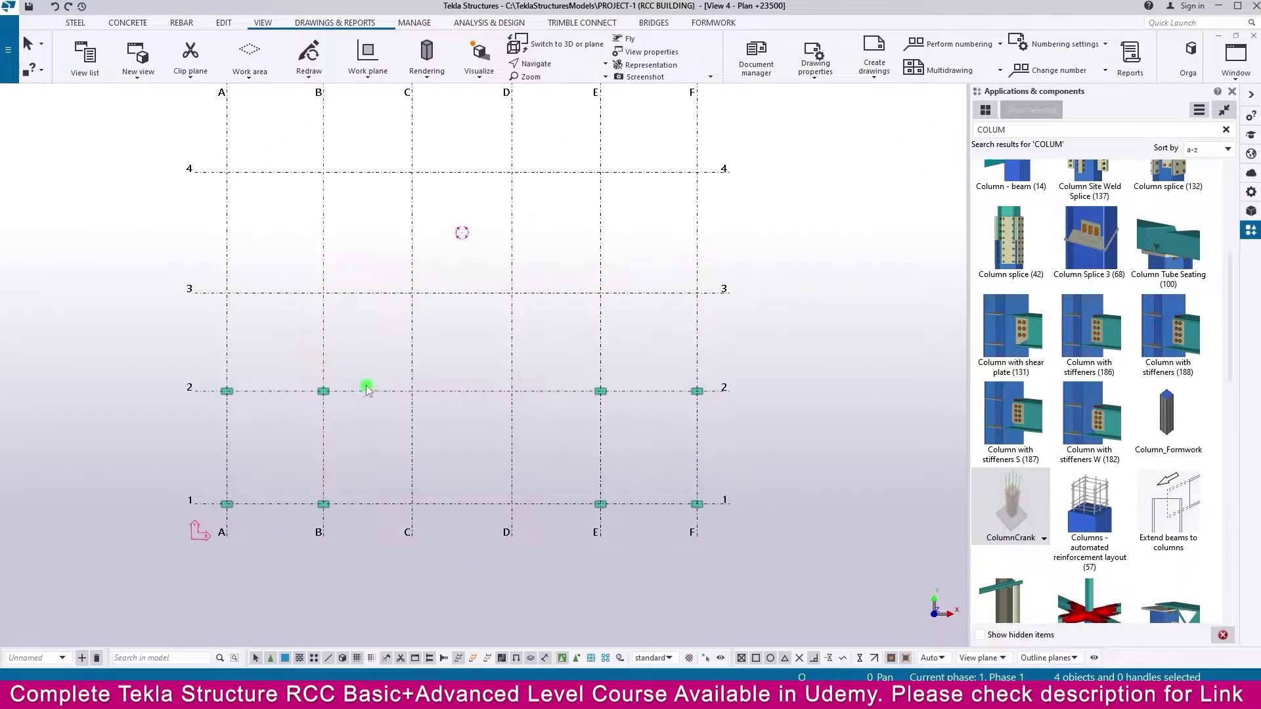
click(127, 23)
click(186, 78)
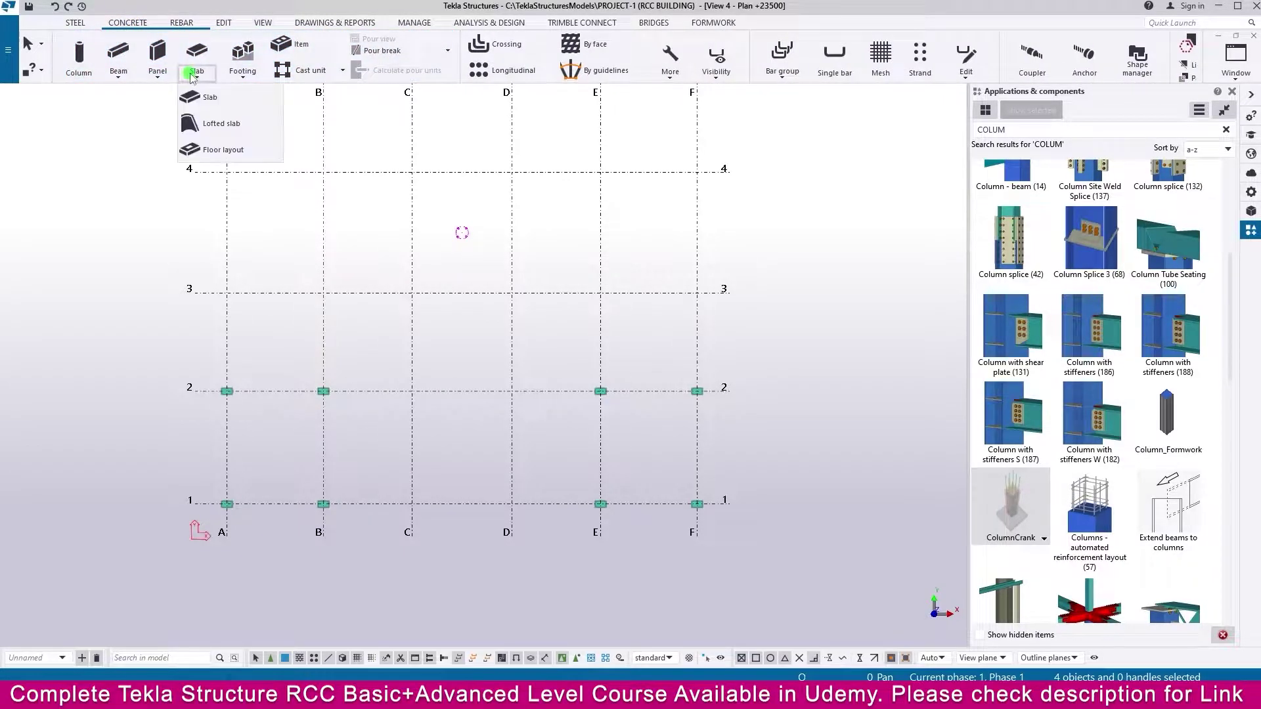
click(260, 102)
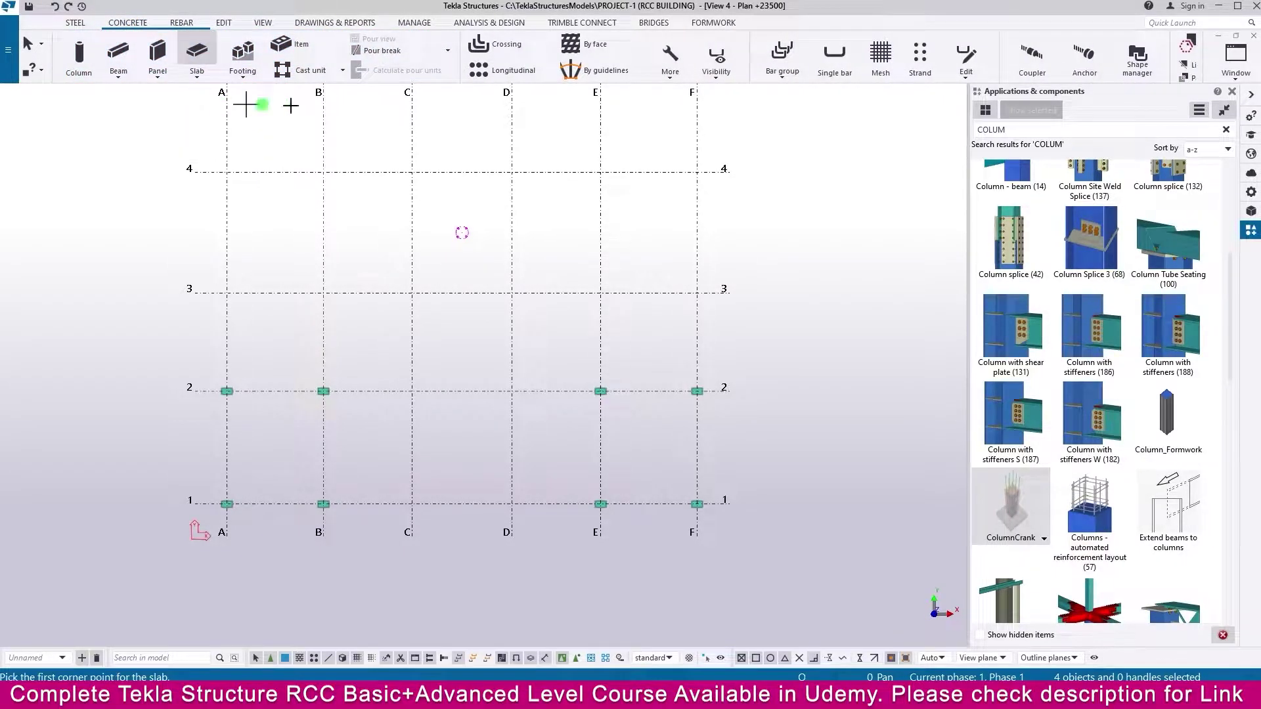
click(1249, 191)
click(209, 77)
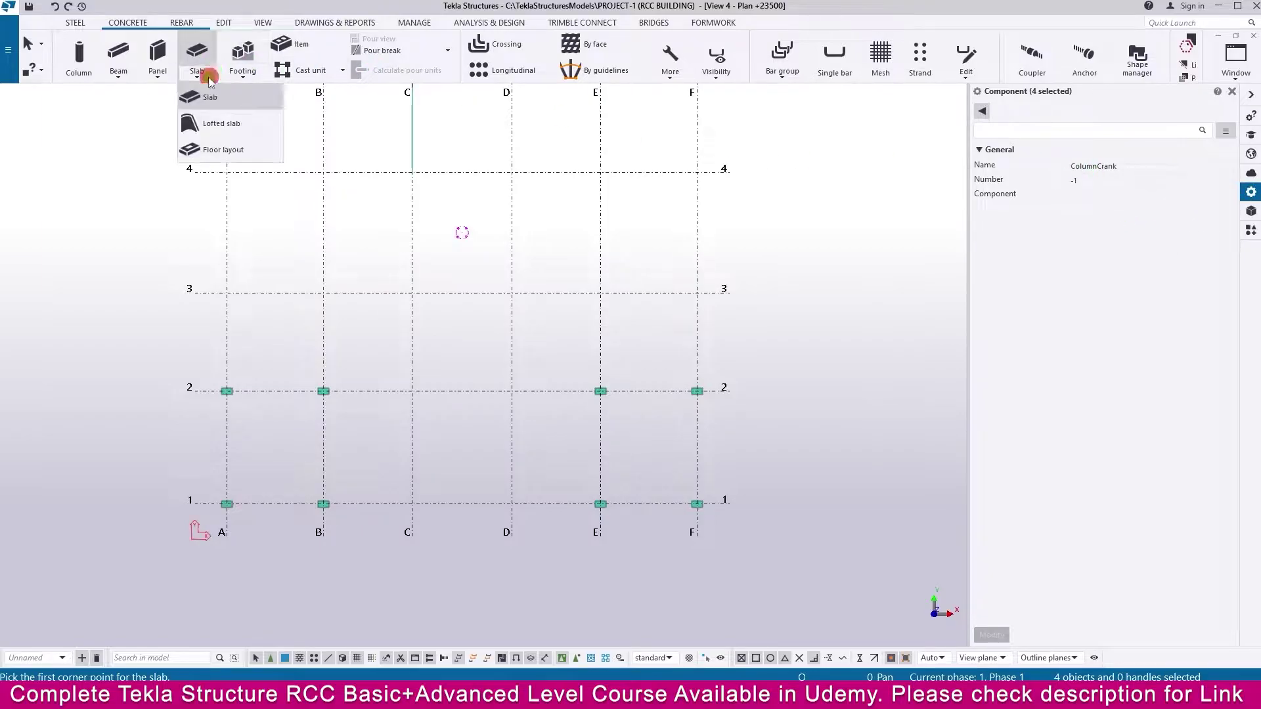
click(214, 102)
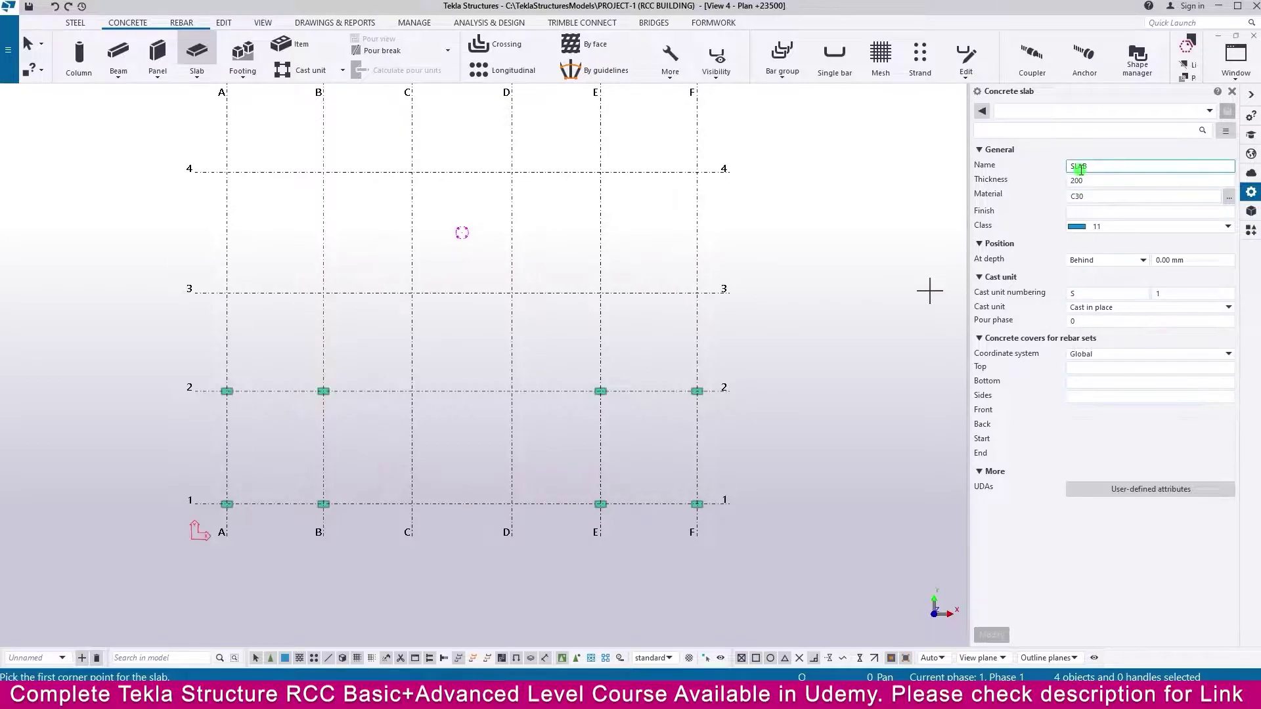
scroll(197, 423, up, 6)
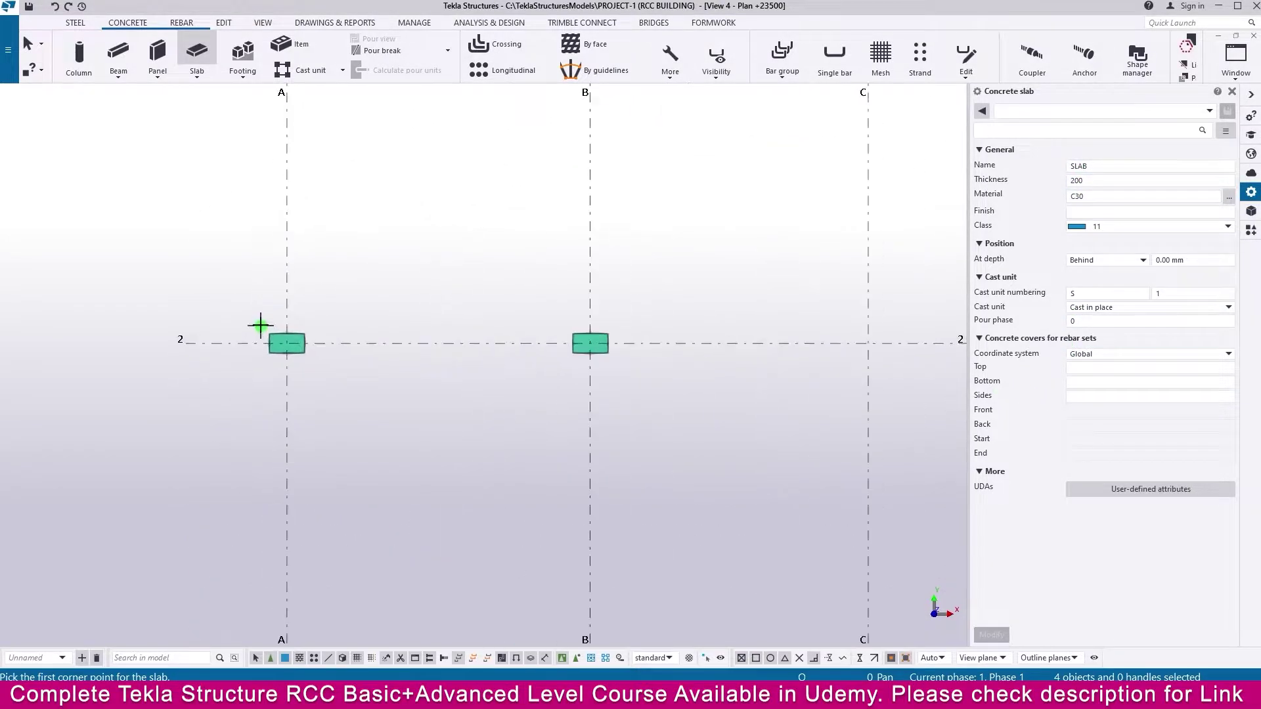
scroll(269, 331, up, 1)
click(270, 333)
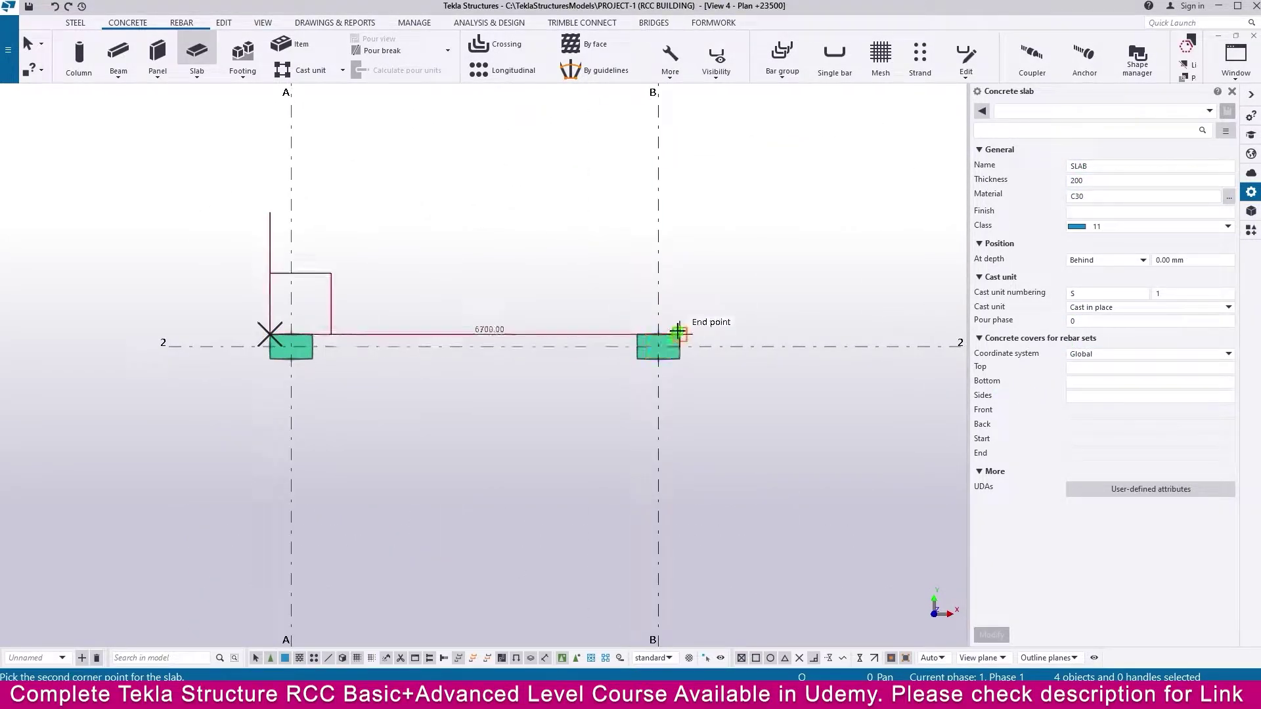
click(642, 336)
scroll(678, 322, down, 3)
scroll(681, 549, up, 2)
scroll(675, 559, up, 1)
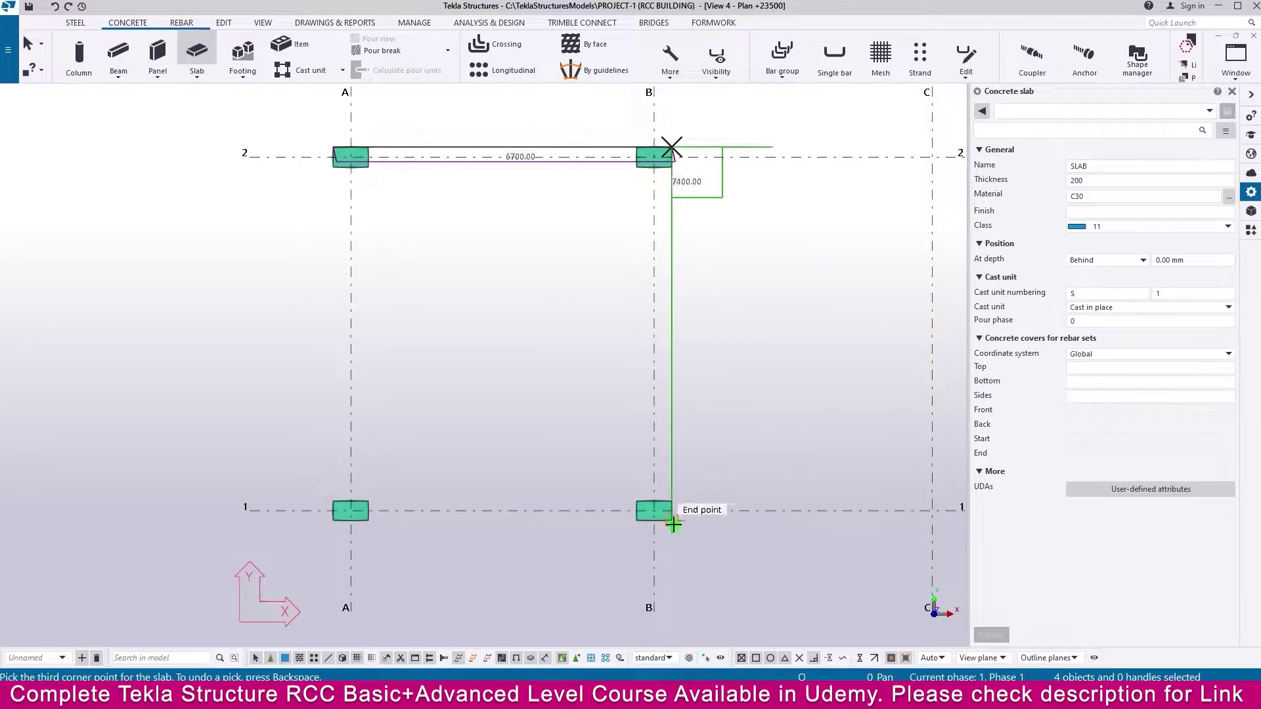
click(660, 530)
click(332, 519)
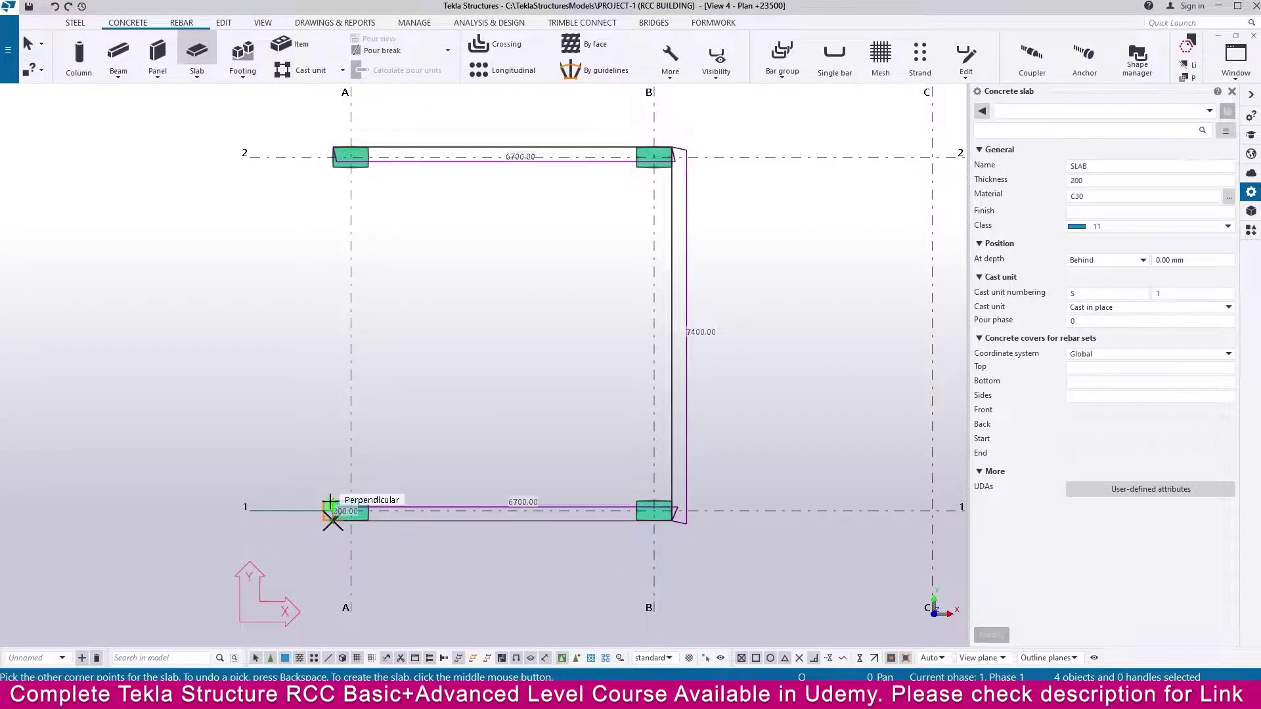
middle_click(342, 395)
scroll(127, 327, down, 3)
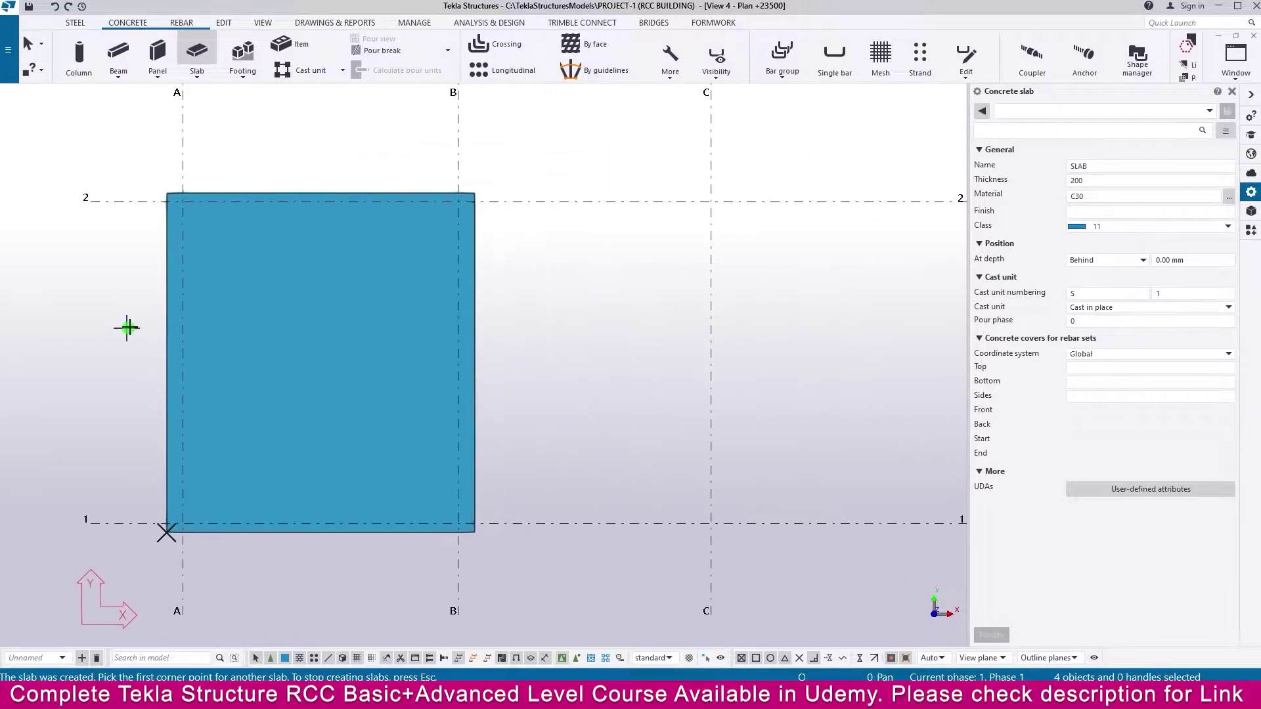
key(Escape)
Step: Mirror-copy the slab to grids E–F about the line midway between grids C and D (X0 16600, Y0 2000, angle 90)
click(331, 345)
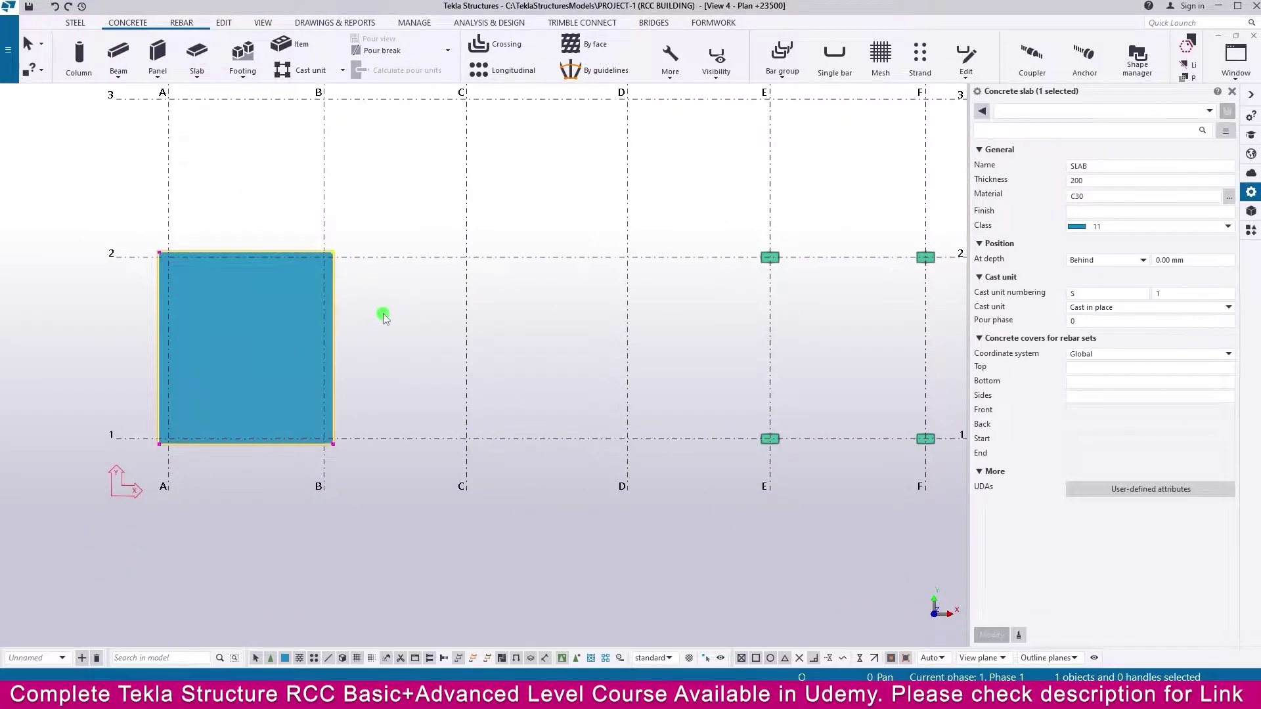
right_click(385, 318)
mouse_move(453, 358)
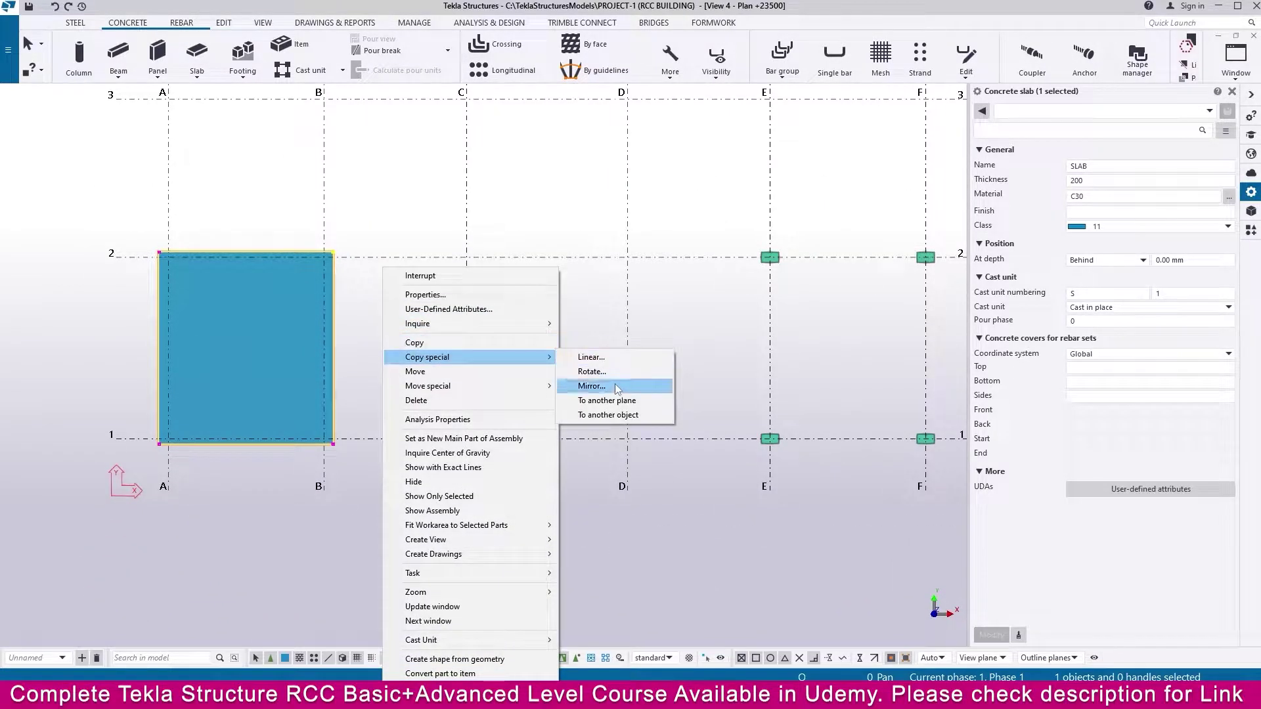
click(591, 386)
scroll(600, 388, down, 4)
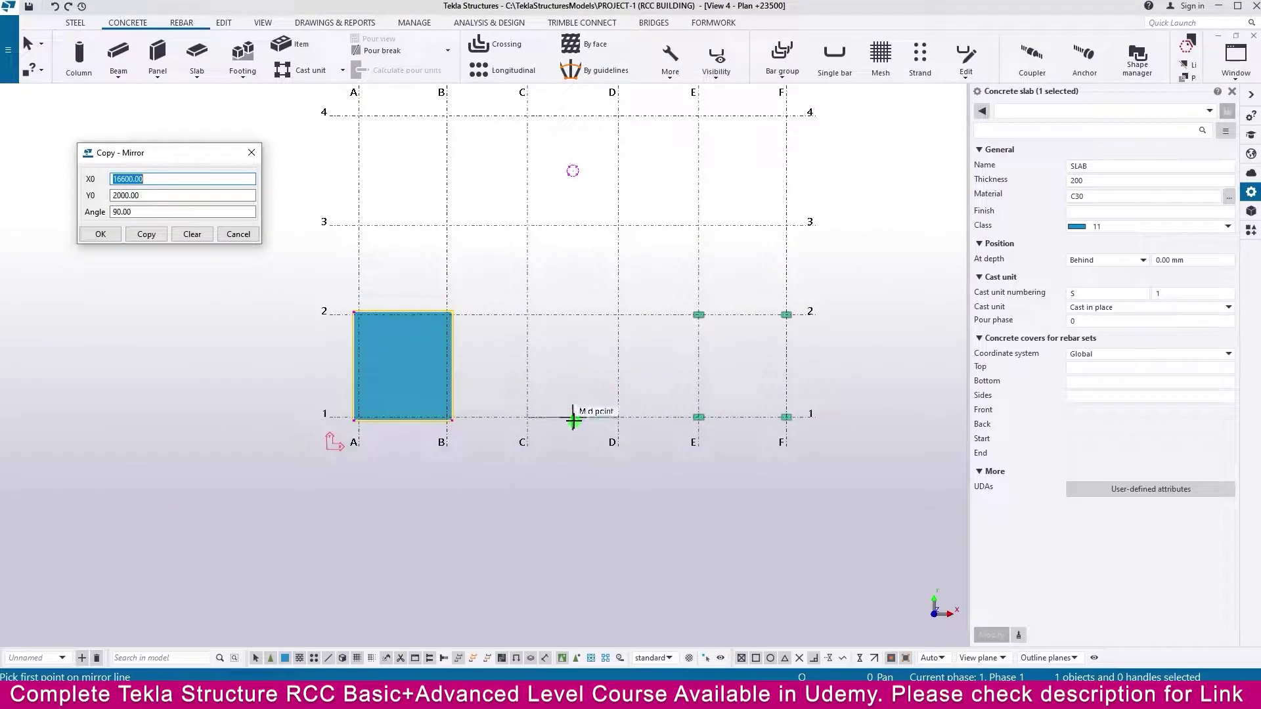
click(573, 417)
click(573, 315)
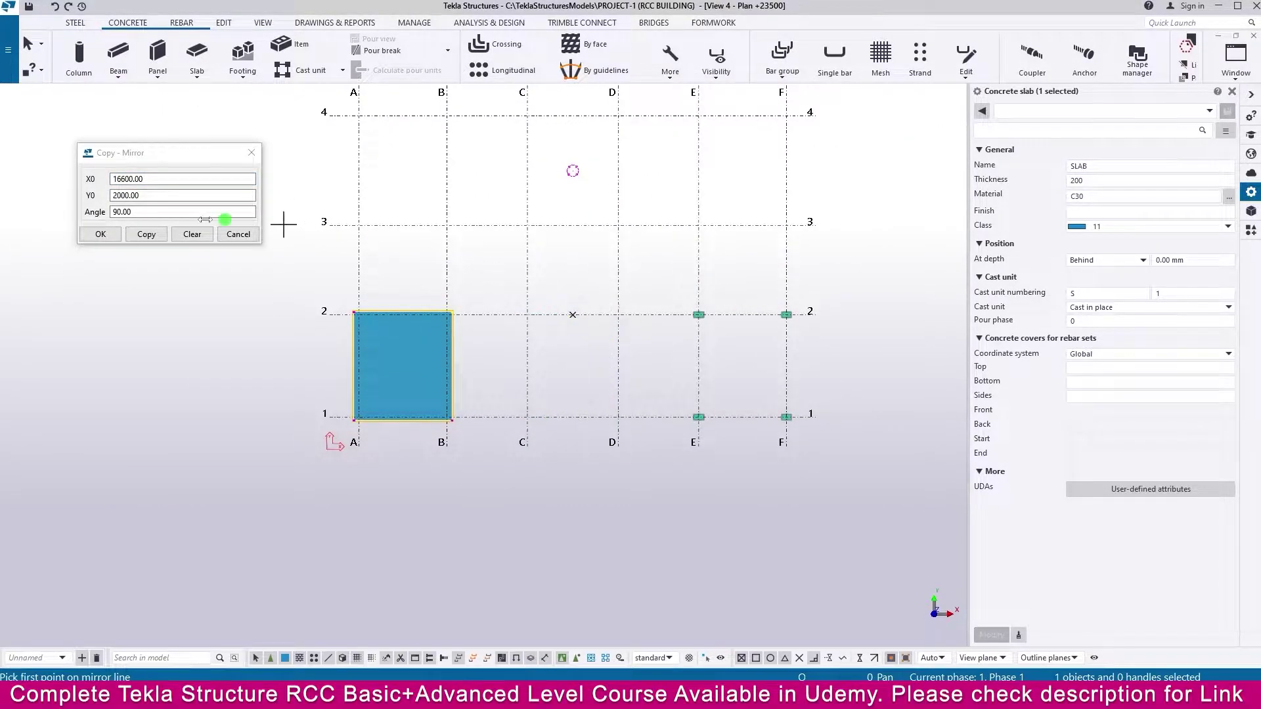
click(147, 235)
middle_drag(751, 381, 639, 458)
scroll(463, 411, down, 2)
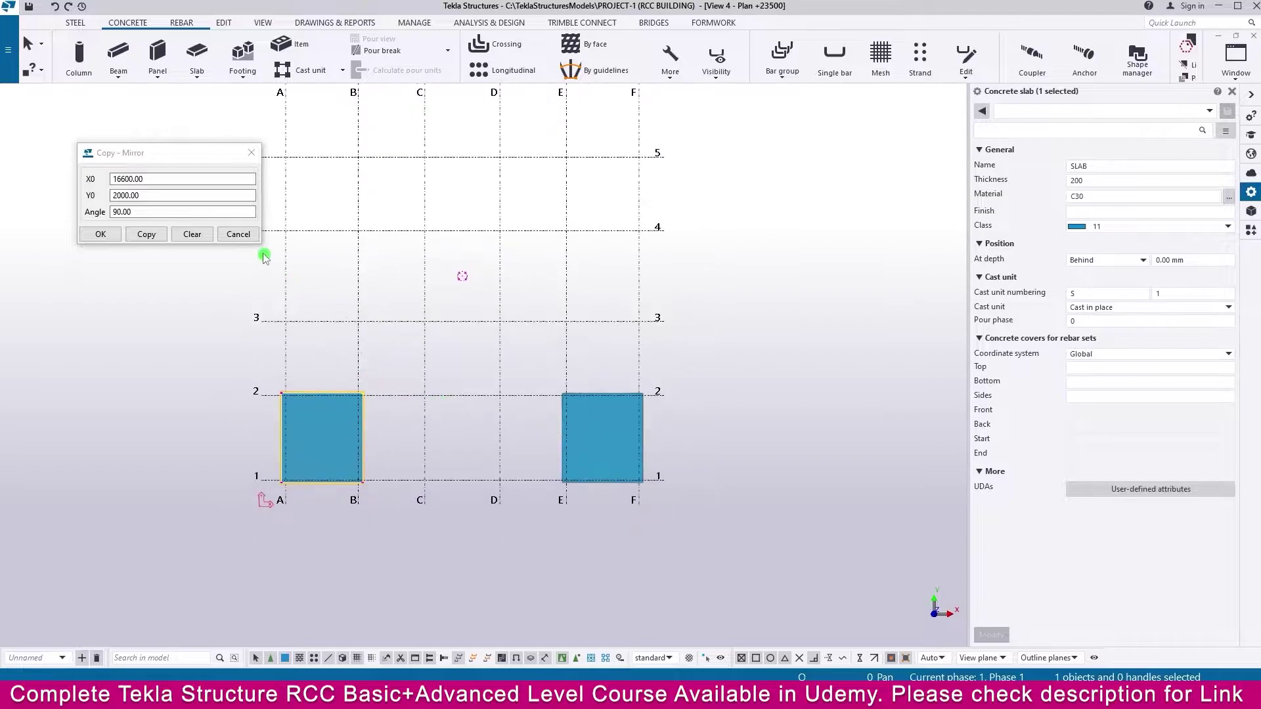
Step: Close the mirror copy settings and clear the slab selection on Plan +23500
click(249, 233)
scroll(342, 338, down, 2)
scroll(633, 448, down, 2)
click(633, 443)
scroll(369, 472, up, 8)
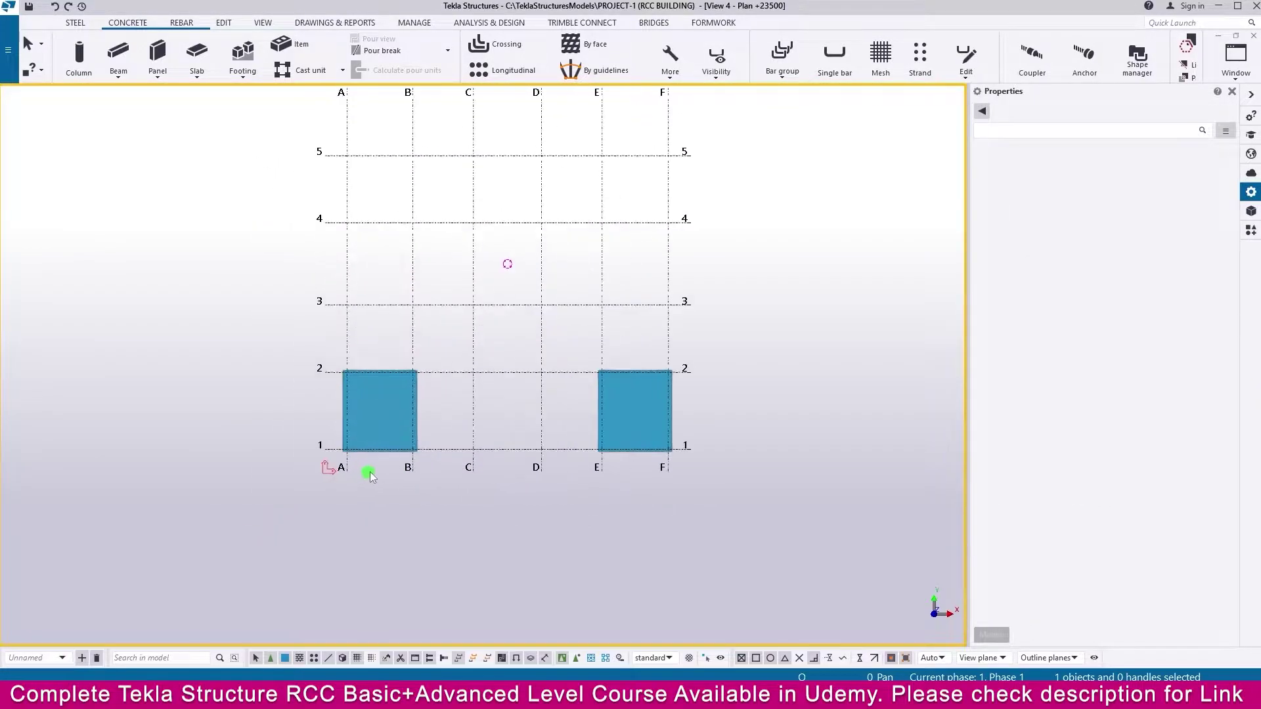
Step: Examine the two roof slabs and their supporting columns in the refreshed 3D view
key(ctrl+Tab)
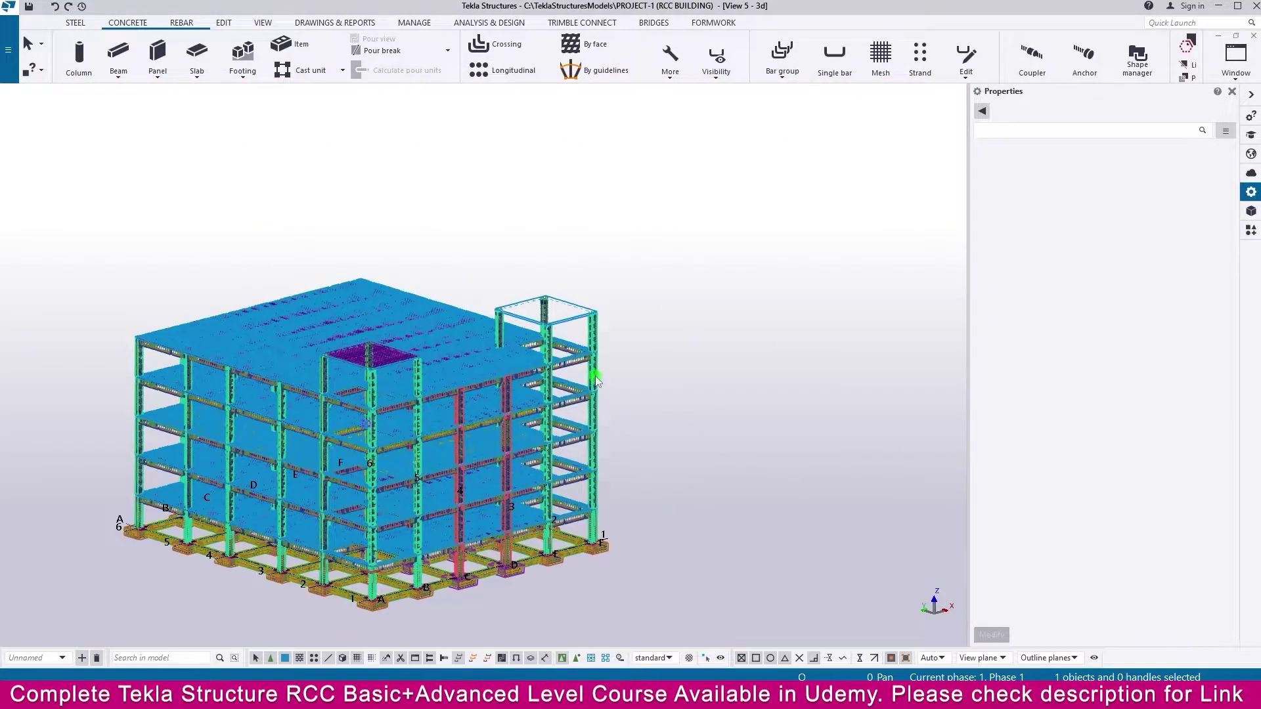
scroll(598, 342, up, 5)
scroll(631, 250, up, 2)
right_click(647, 224)
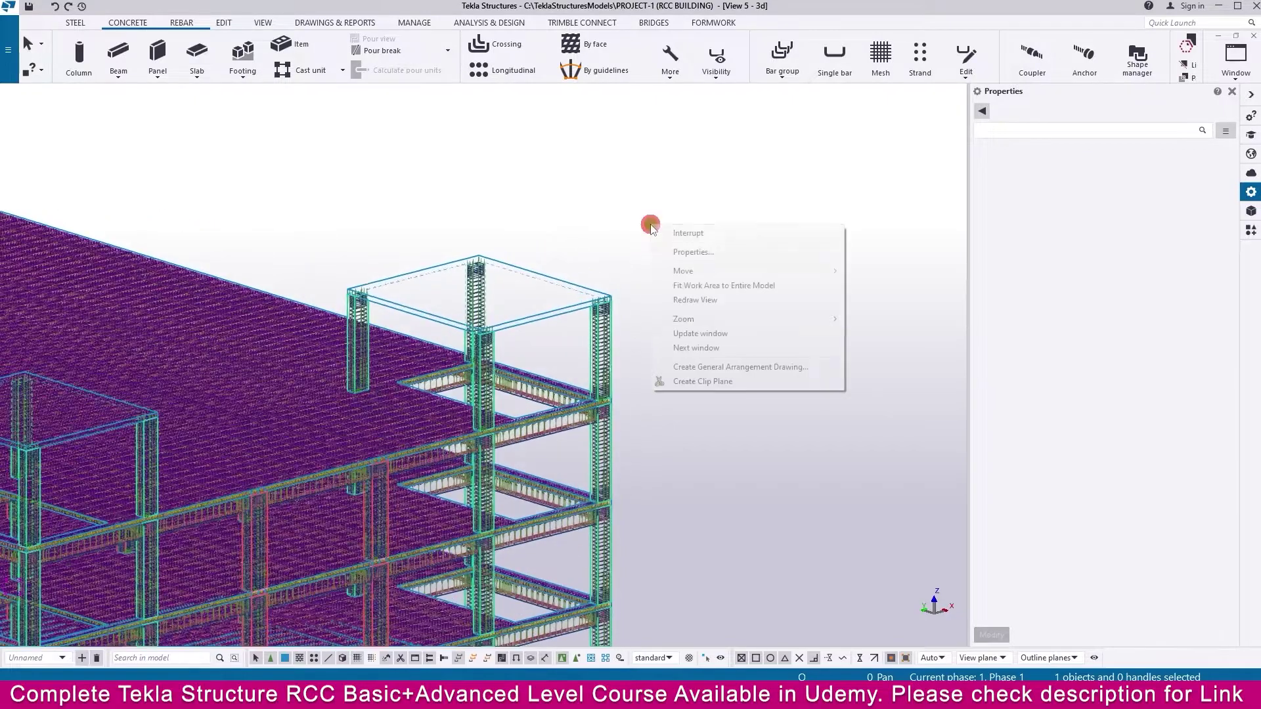
click(712, 302)
ctrl+middle_drag(659, 340, 628, 315)
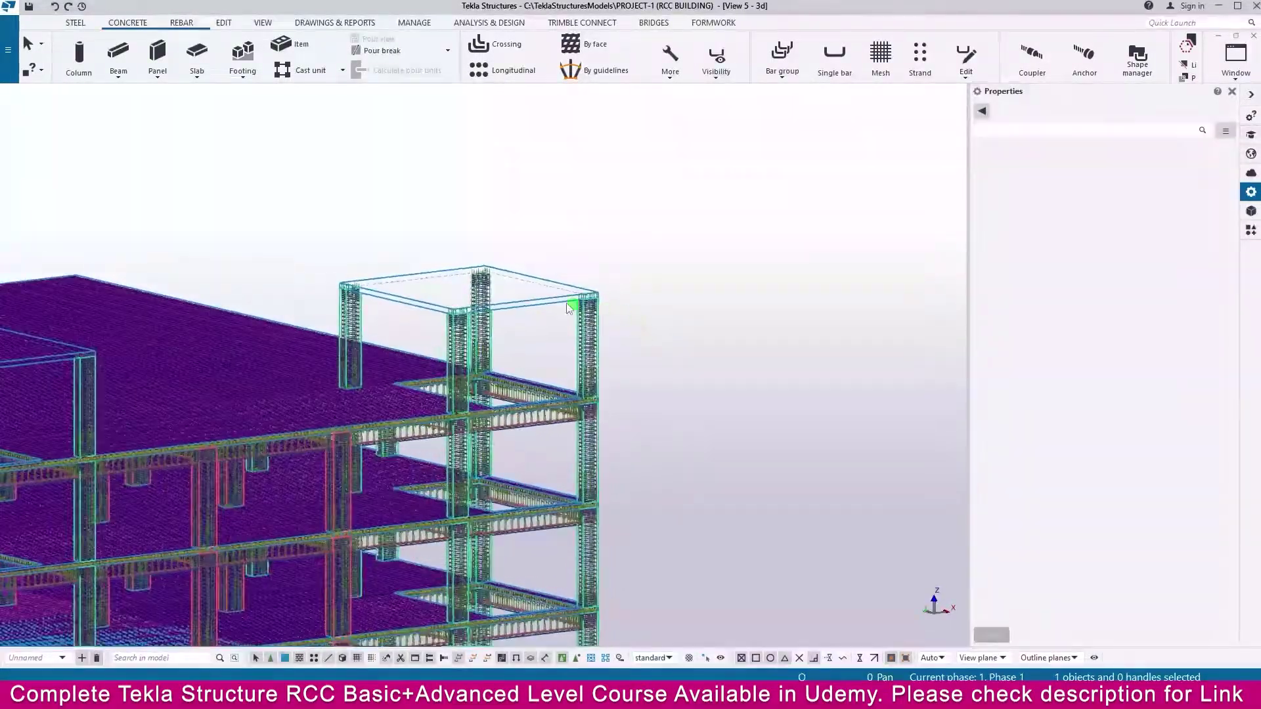
scroll(451, 279, up, 3)
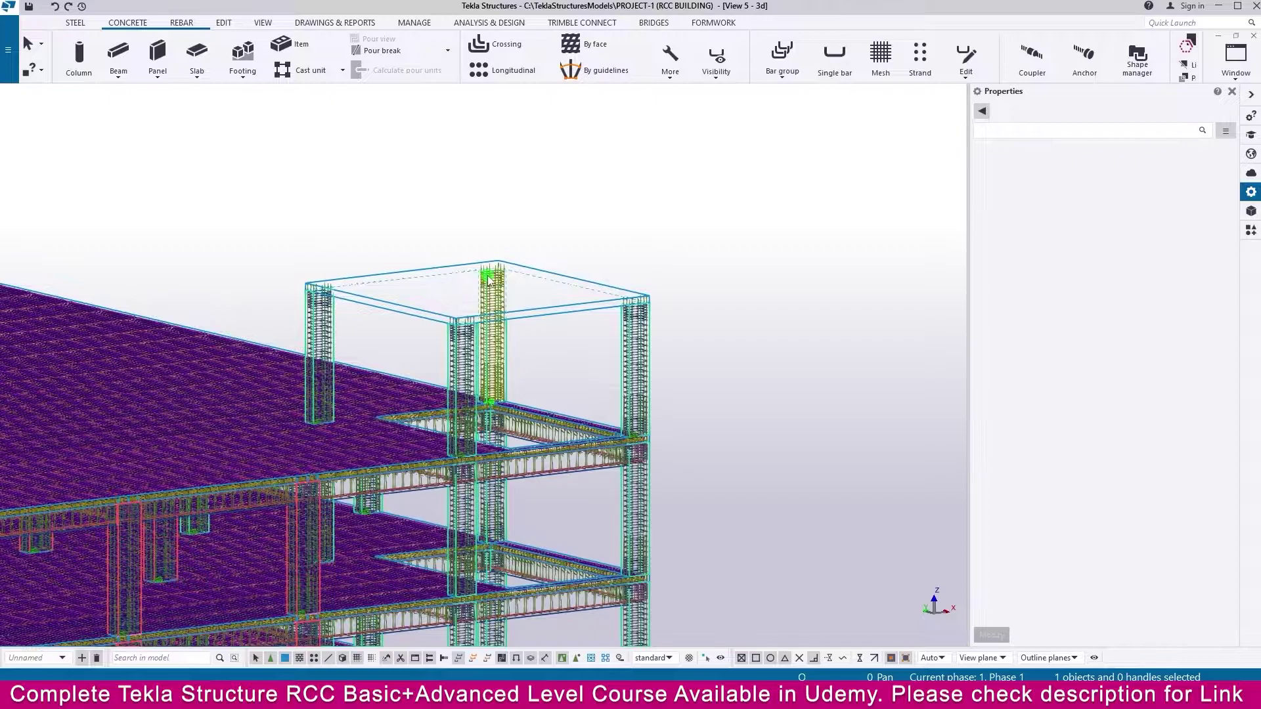
scroll(489, 276, down, 5)
scroll(488, 278, down, 1)
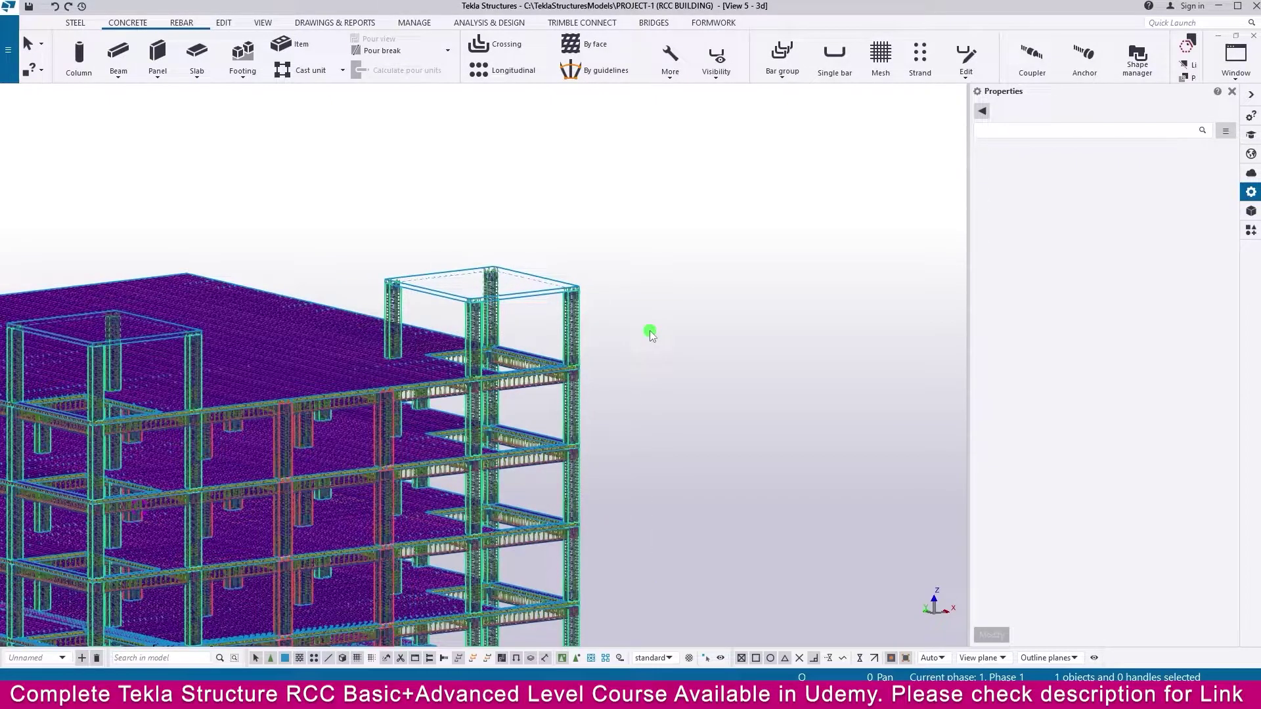
Step: Compare the slab edge on Plan +23500 with the 3D model and inspect the properties of an existing floor beam below the roof slab
key(ctrl+Tab)
key(ctrl+Tab)
key(ctrl+Tab)
key(ctrl+Tab)
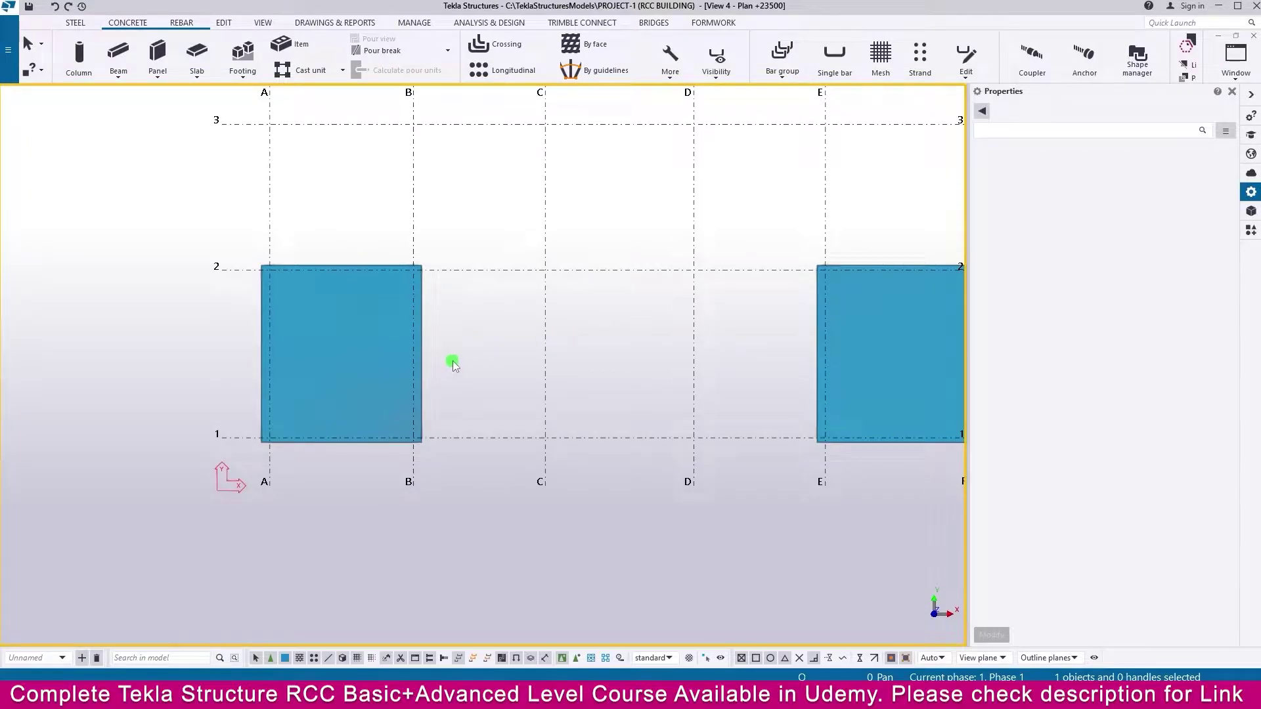
scroll(298, 467, up, 5)
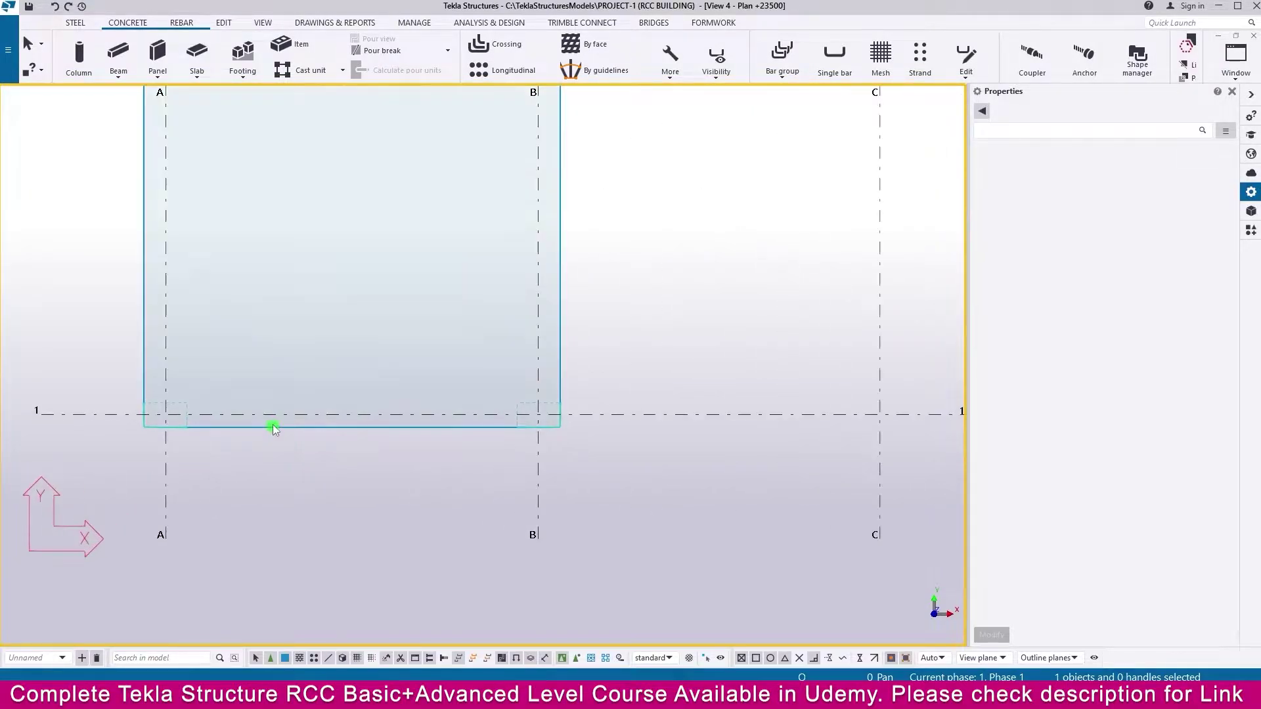
key(ctrl+Tab)
scroll(582, 365, up, 5)
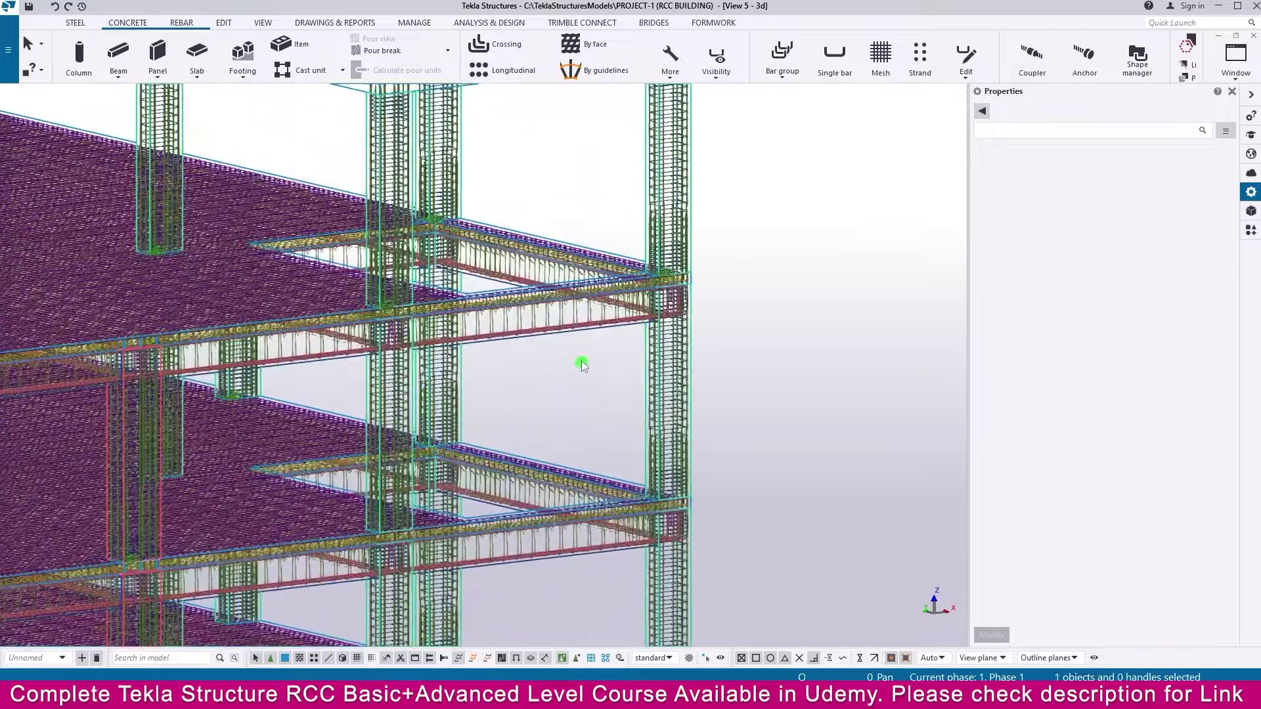
scroll(583, 366, up, 5)
click(566, 331)
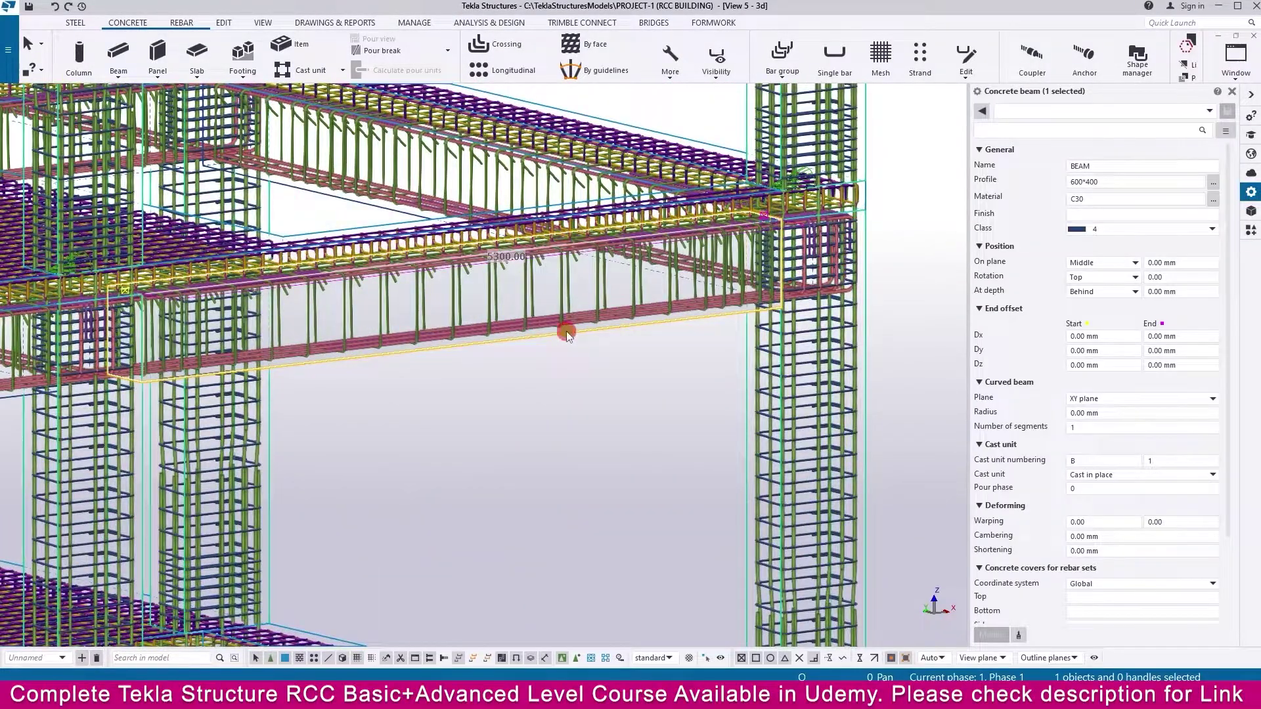
click(1117, 206)
click(1098, 215)
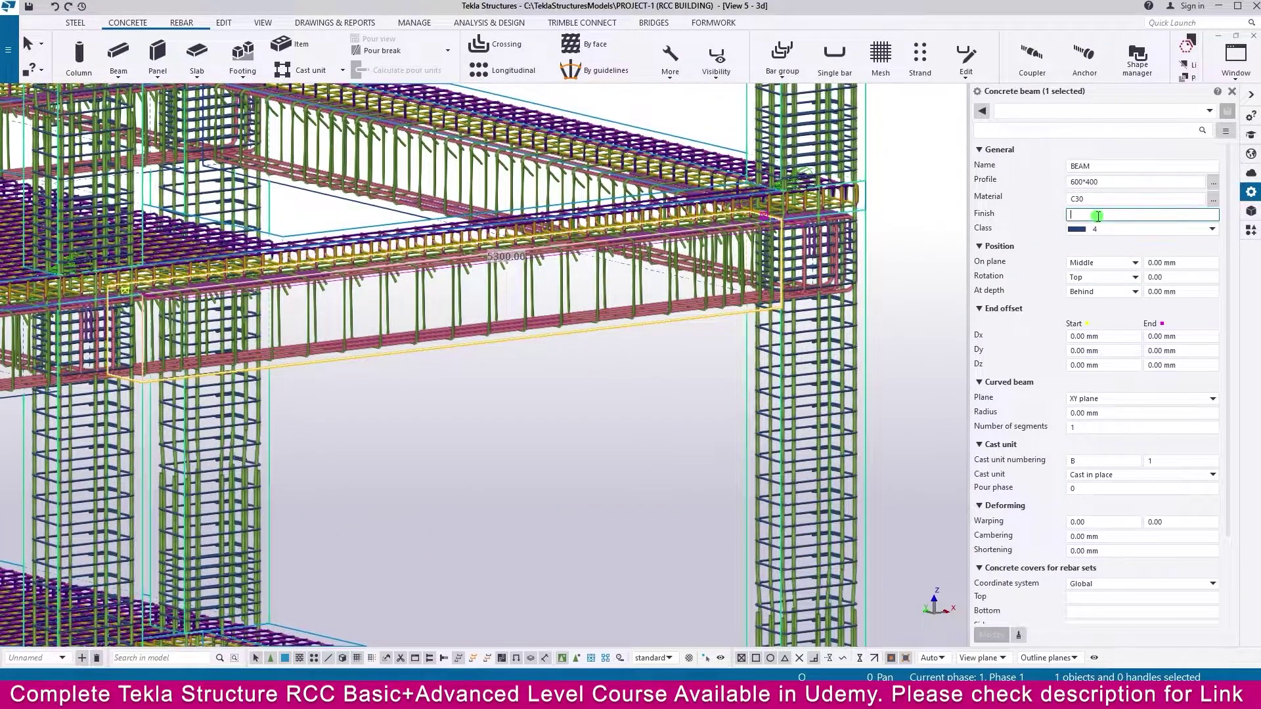
key(Tab)
key(Tab)
key(Tab)
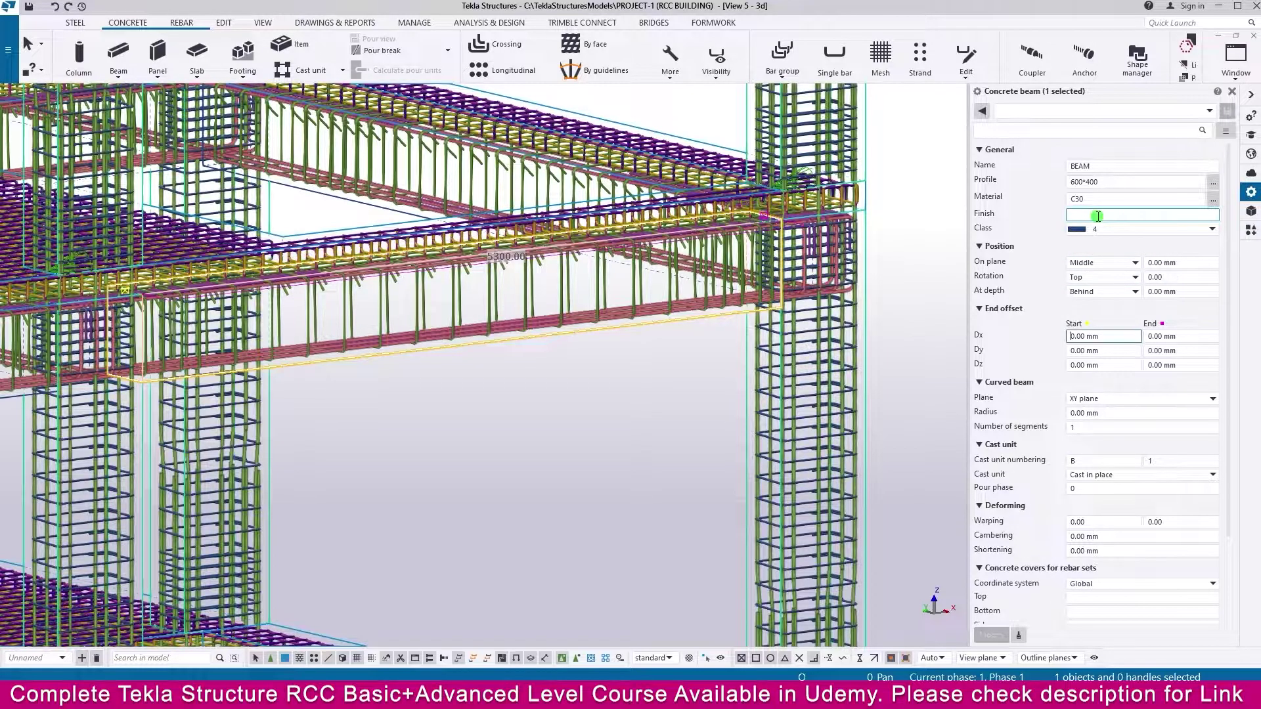
click(677, 490)
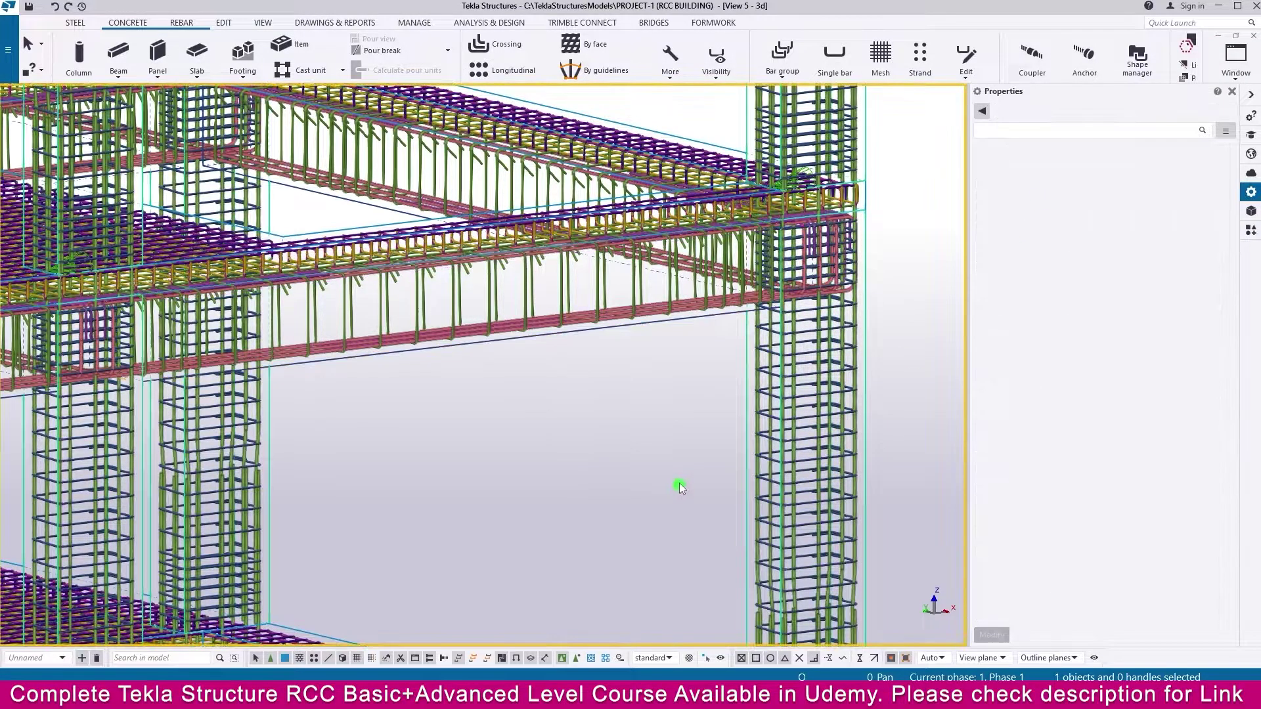
Step: Set up a new concrete beam on Plan +23500 with profile 600*400 and class 2
key(ctrl+Tab)
key(ctrl+Tab)
key(ctrl+Tab)
key(ctrl+Tab)
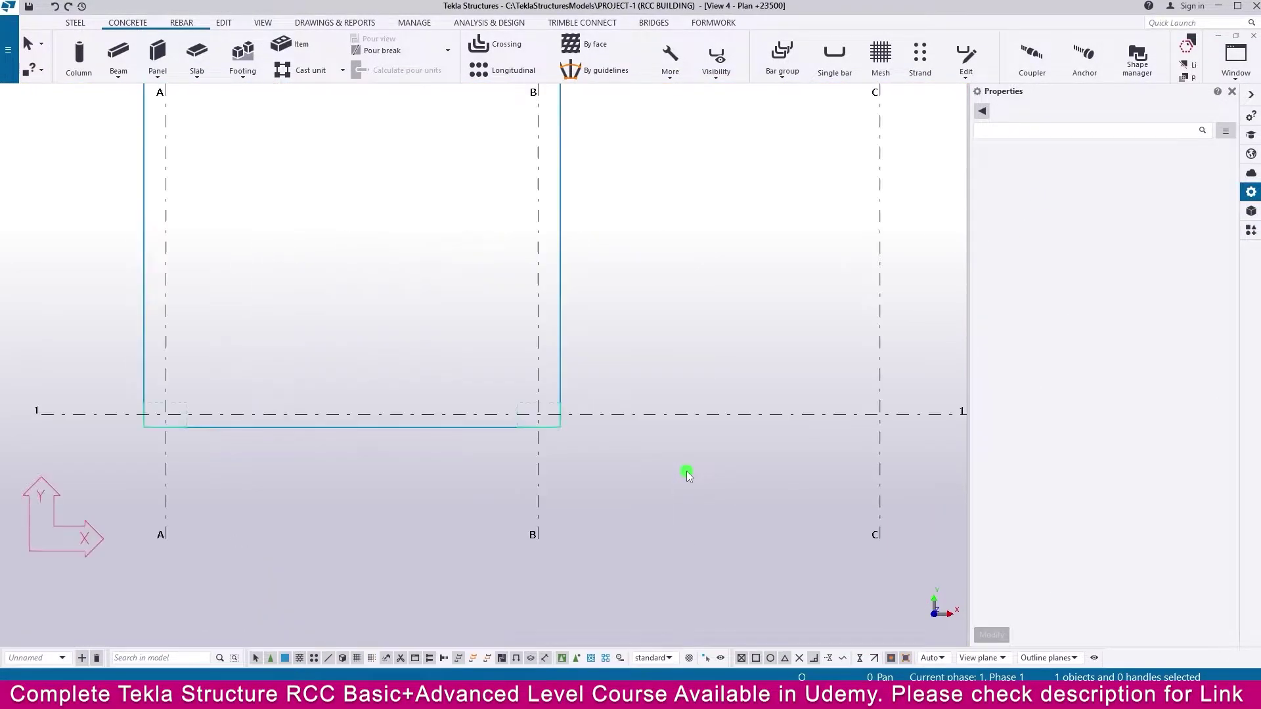
scroll(631, 475, down, 3)
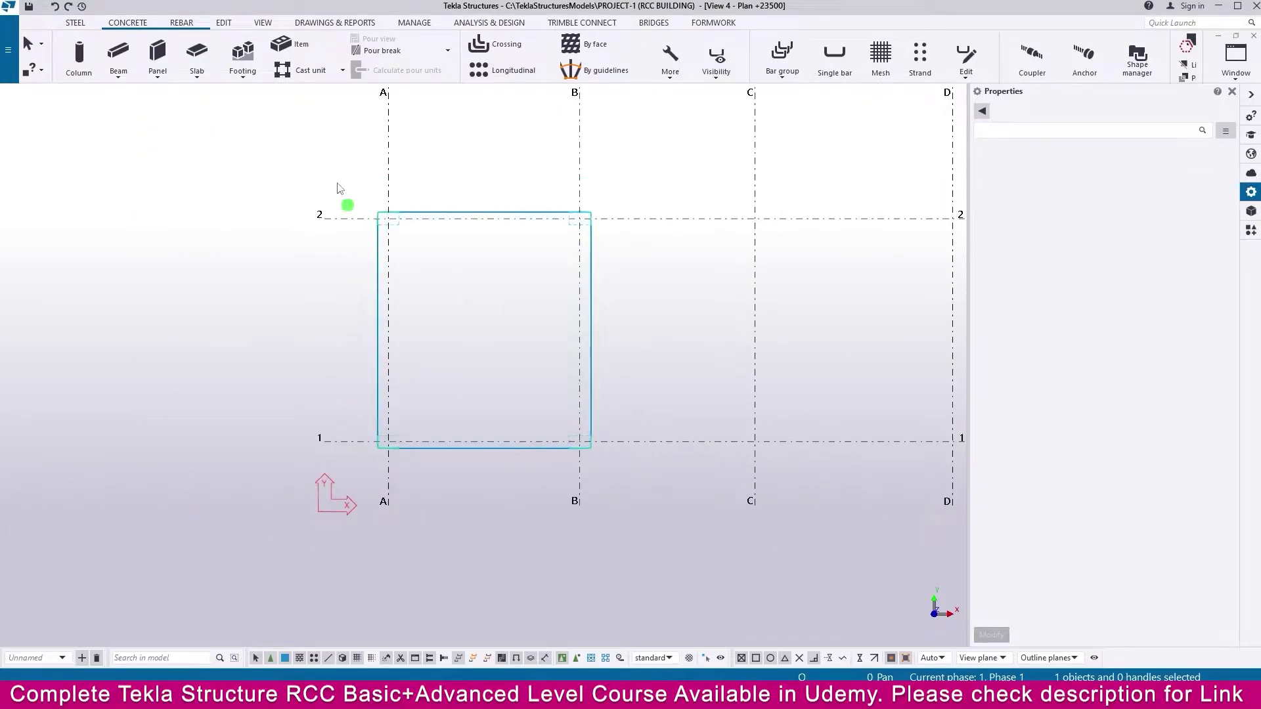
click(115, 79)
click(132, 92)
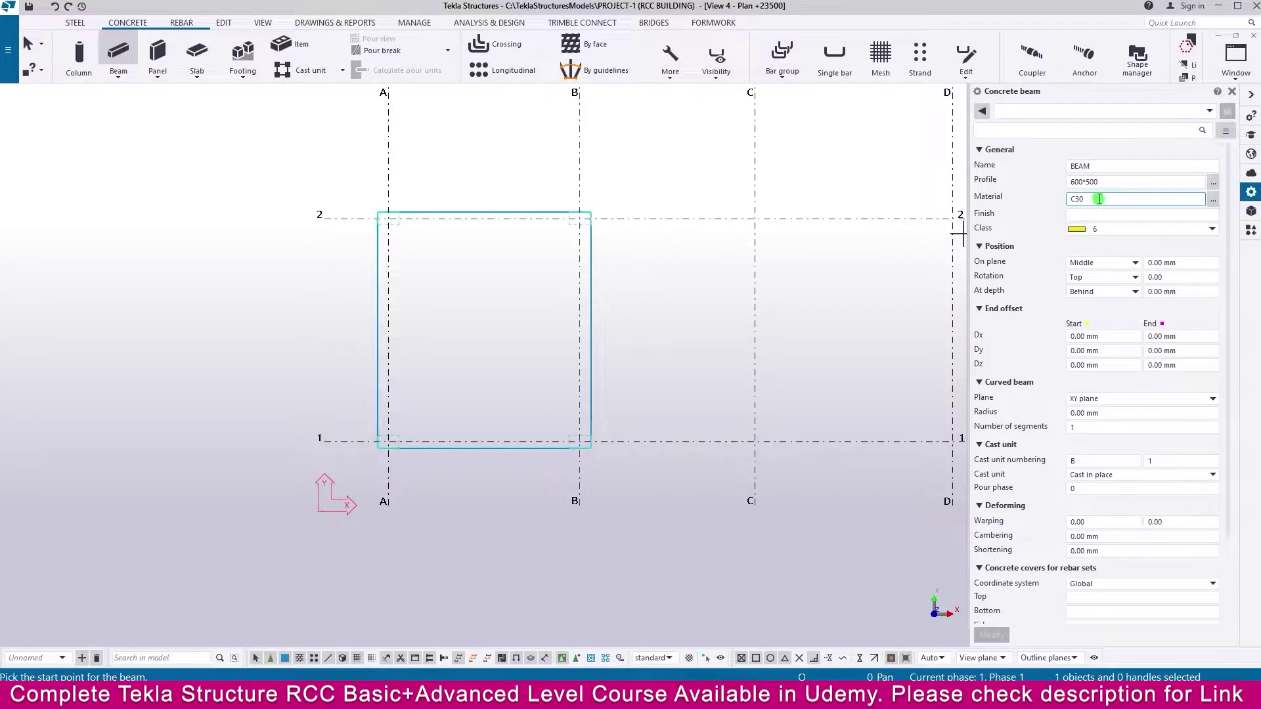
middle_drag(774, 327, 467, 361)
scroll(459, 361, down, 2)
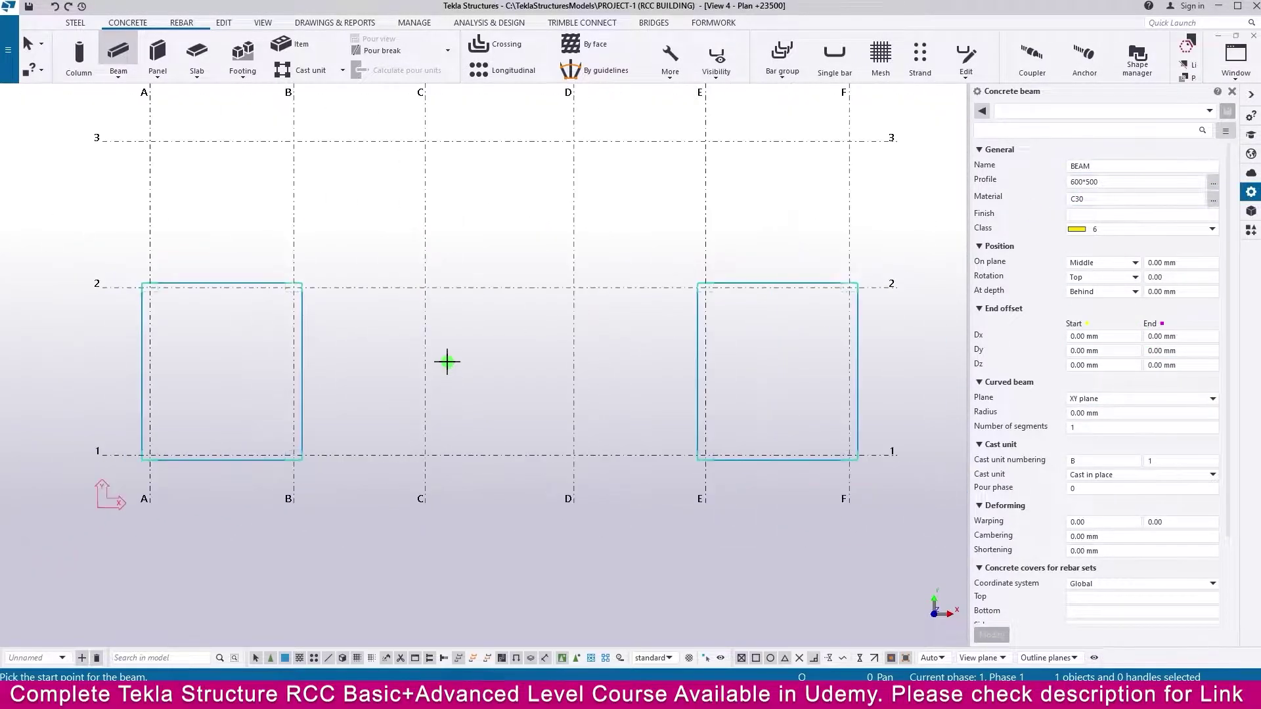
click(1087, 184)
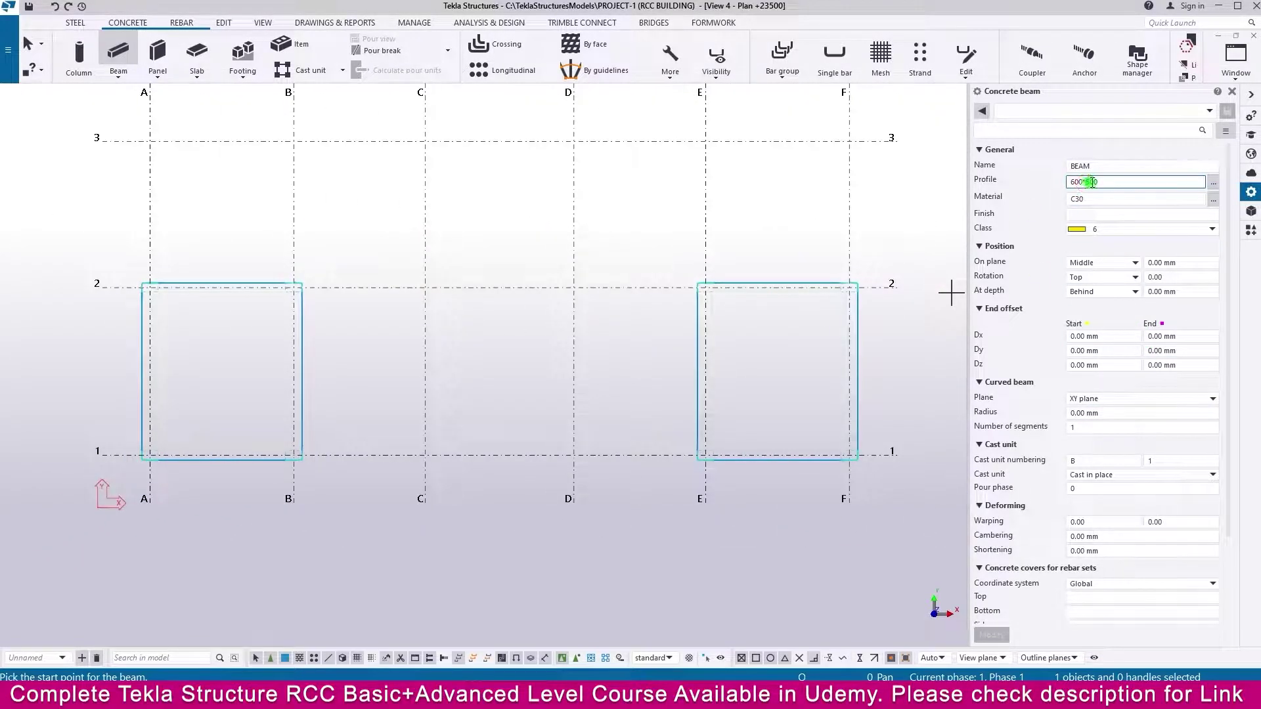
key(Tab)
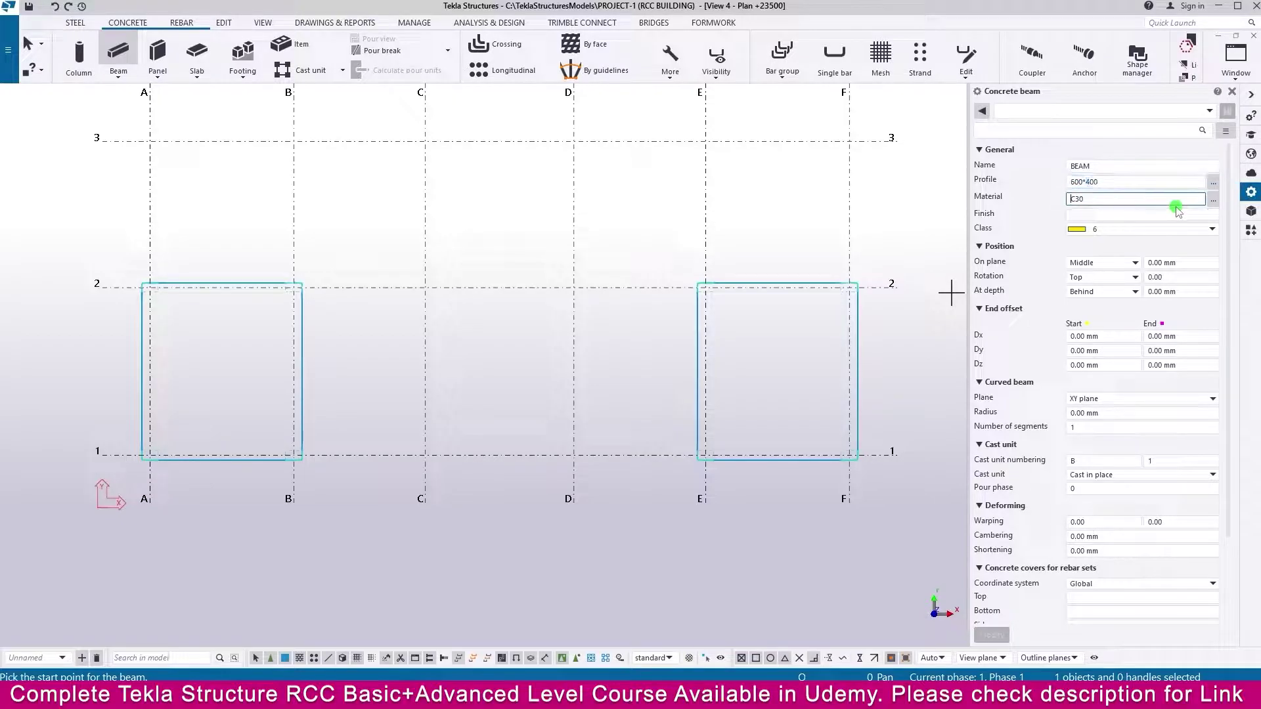
click(1212, 230)
click(1092, 266)
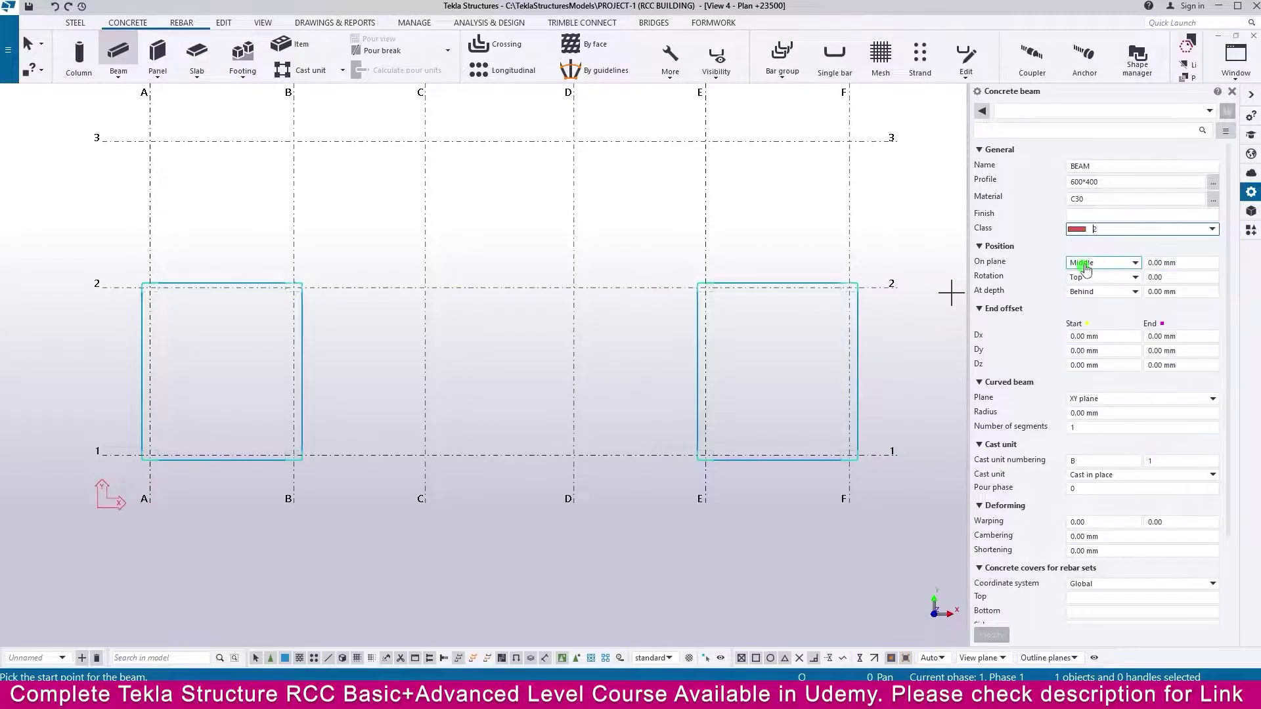
Step: Create the beam along grid 1 between the inner faces of the columns at grids A and B
scroll(312, 477, up, 2)
scroll(197, 463, up, 4)
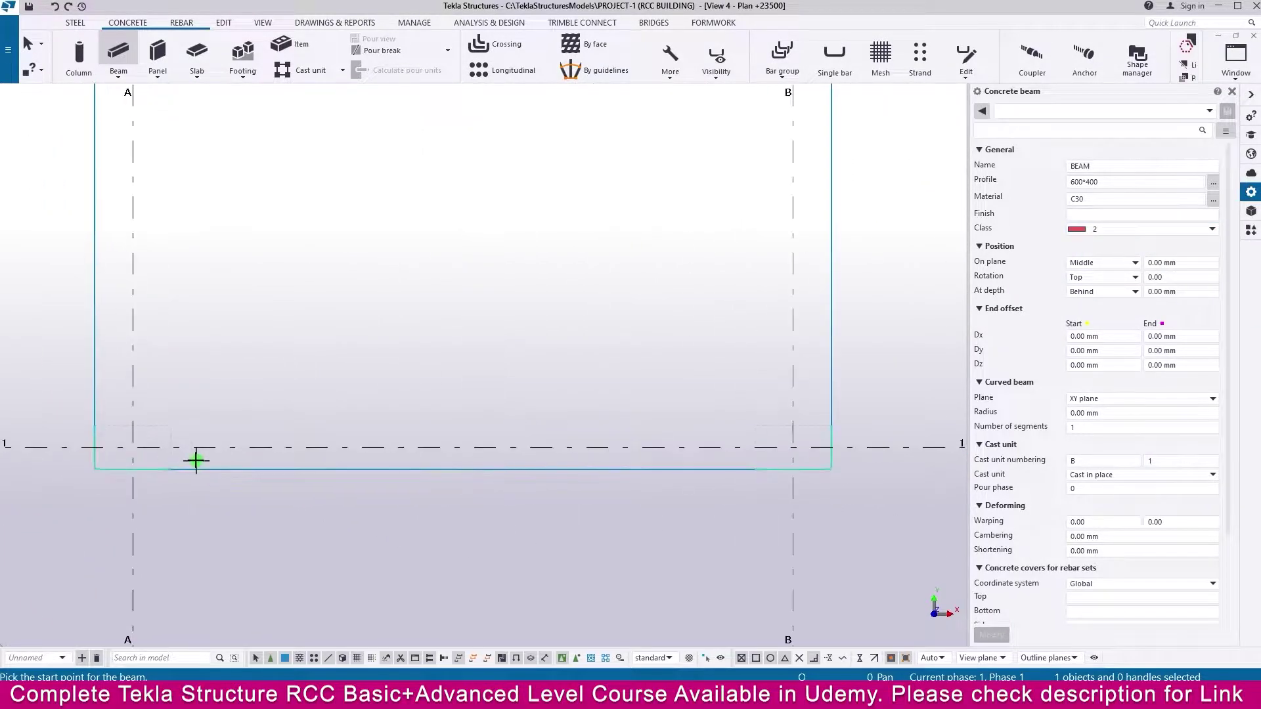
click(170, 447)
click(753, 447)
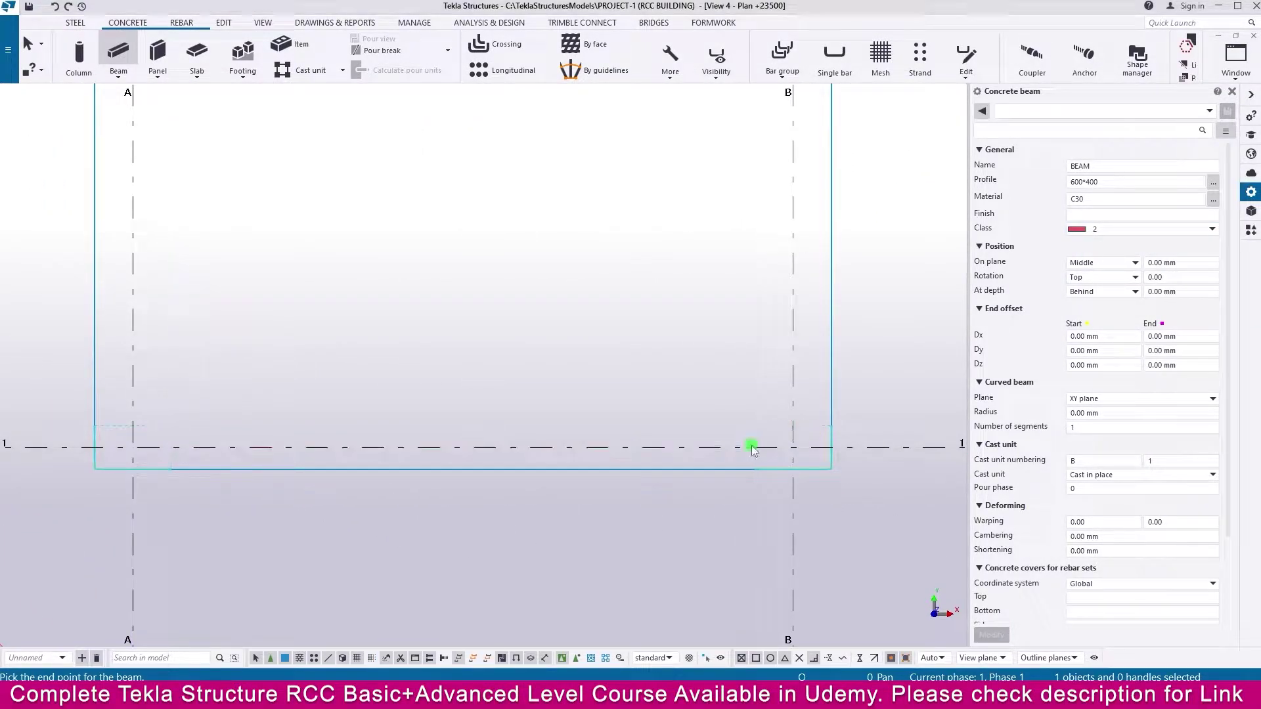
click(591, 380)
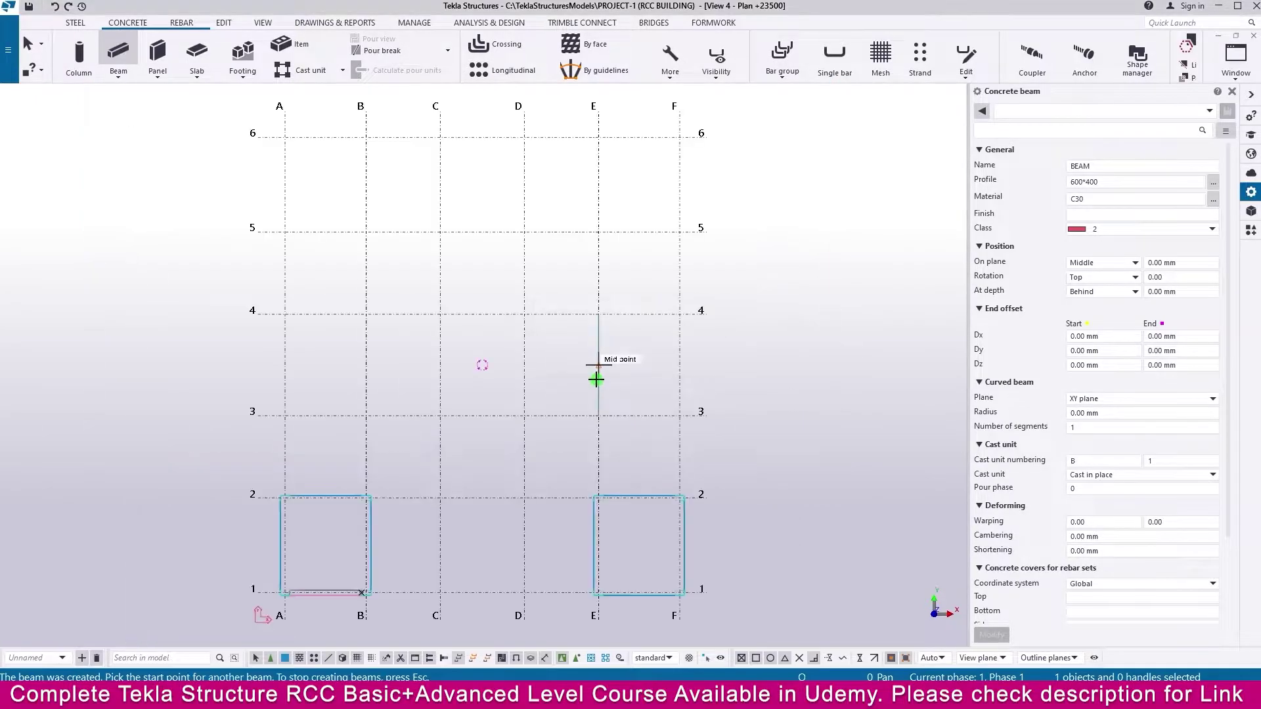
Step: Create a 6600 mm beam along grid A and a 5300 mm beam along grid 2 between the column faces
scroll(289, 588, up, 5)
scroll(310, 576, up, 1)
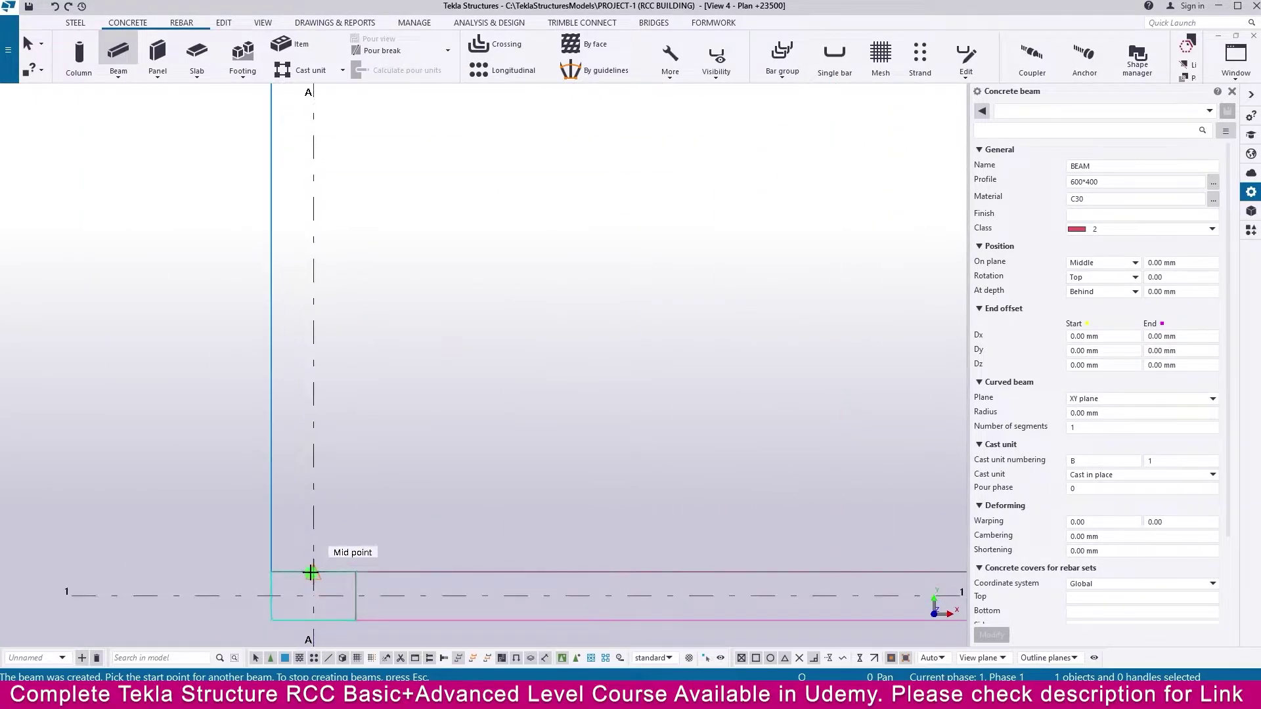
click(311, 574)
scroll(312, 571, down, 2)
middle_drag(329, 147, 296, 351)
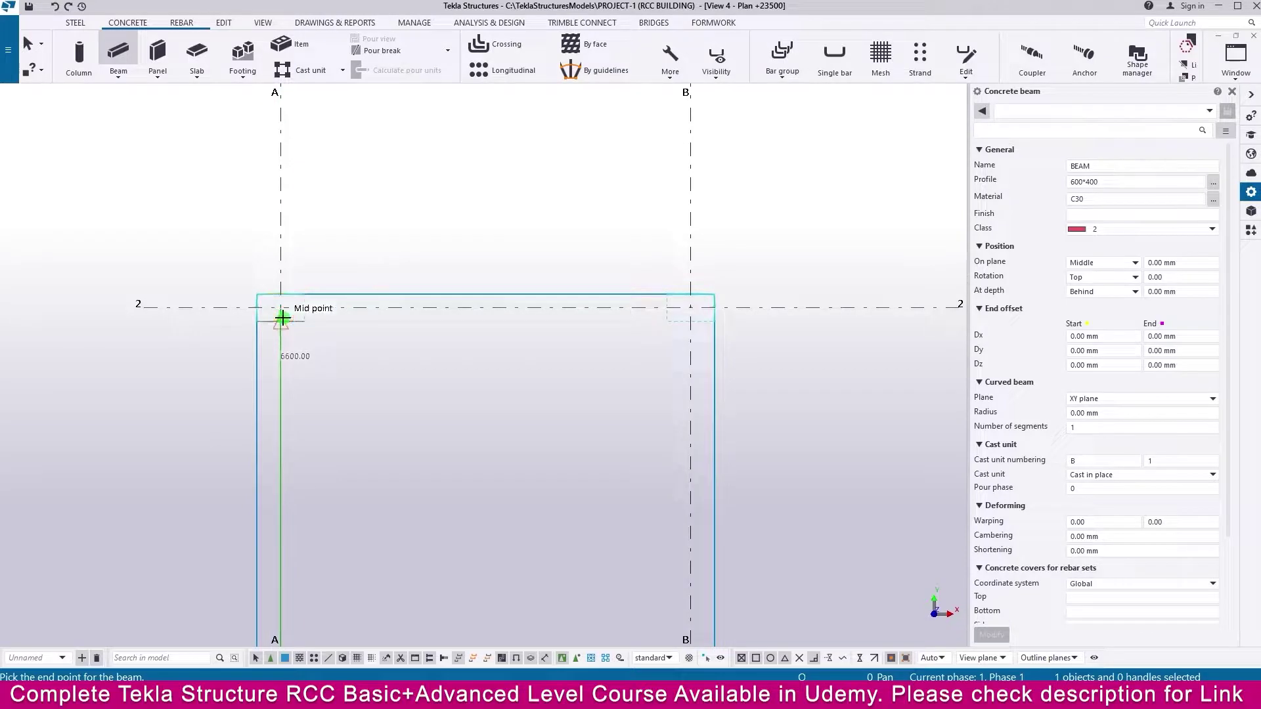
click(281, 309)
click(306, 307)
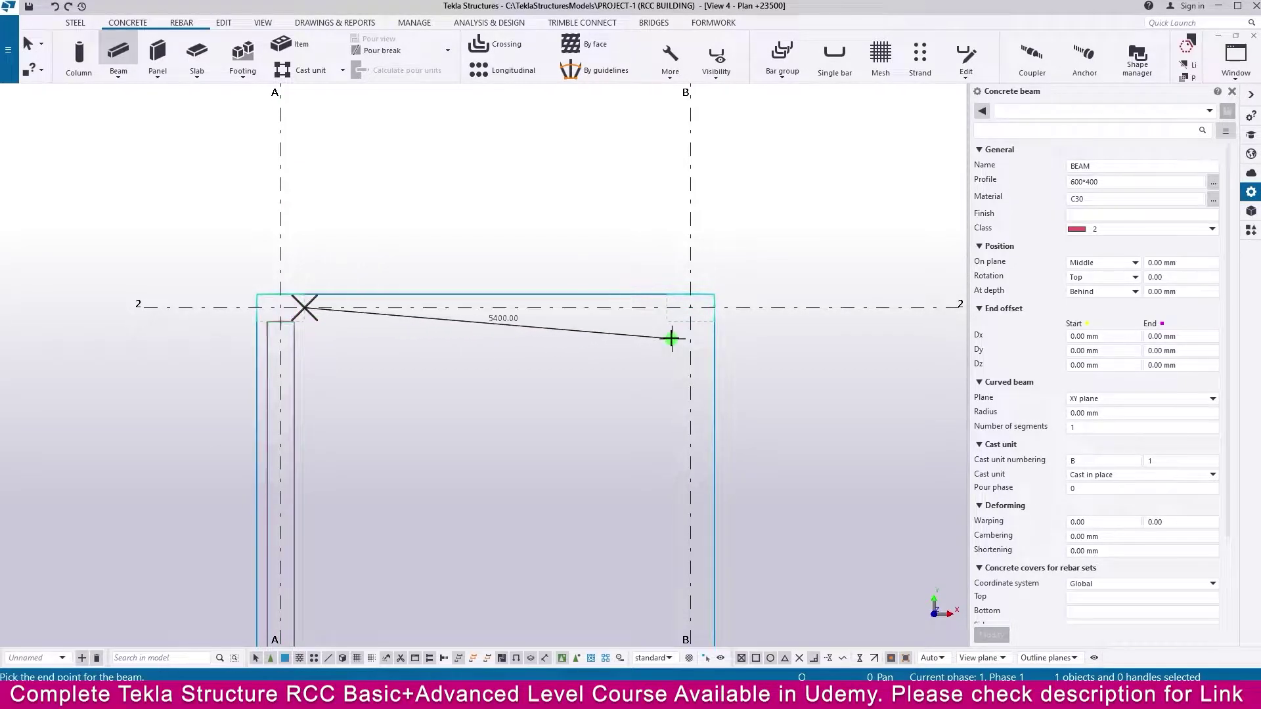
click(666, 307)
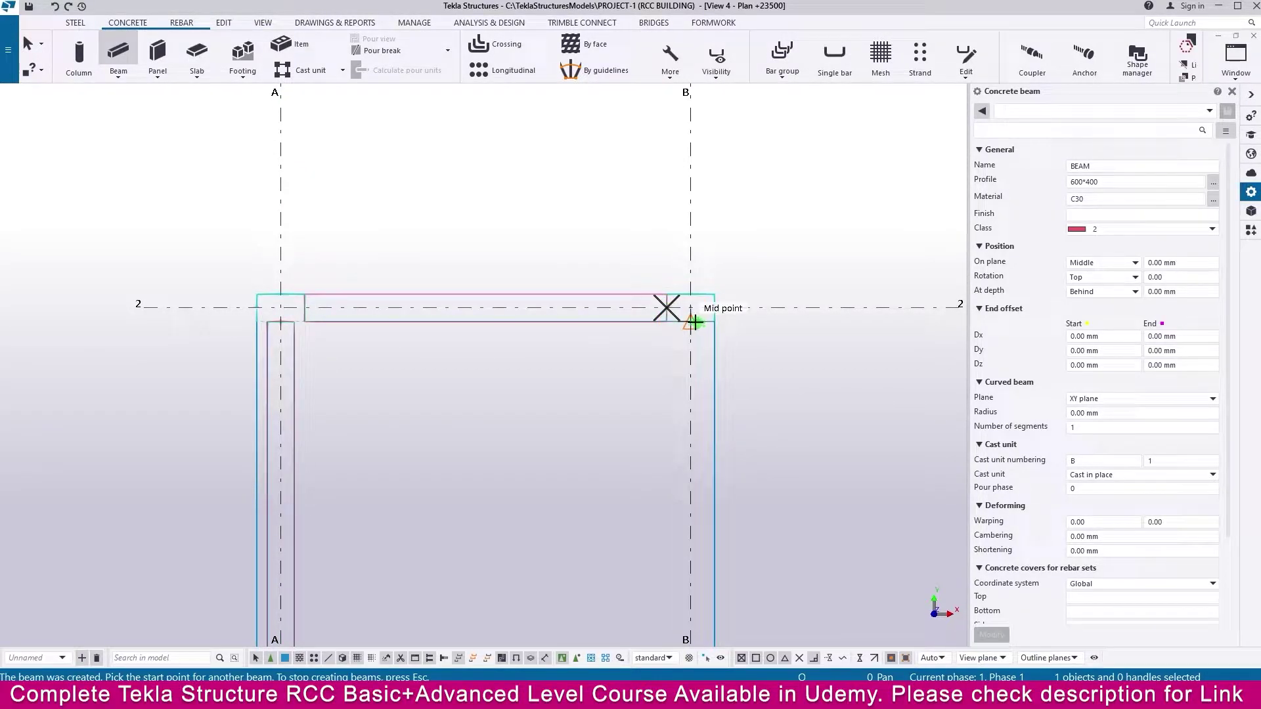
Step: Create a 6600 mm beam along grid B between the column faces at grids 2 and 1
click(693, 322)
scroll(696, 327, down, 6)
middle_drag(667, 516, 670, 440)
scroll(707, 496, up, 5)
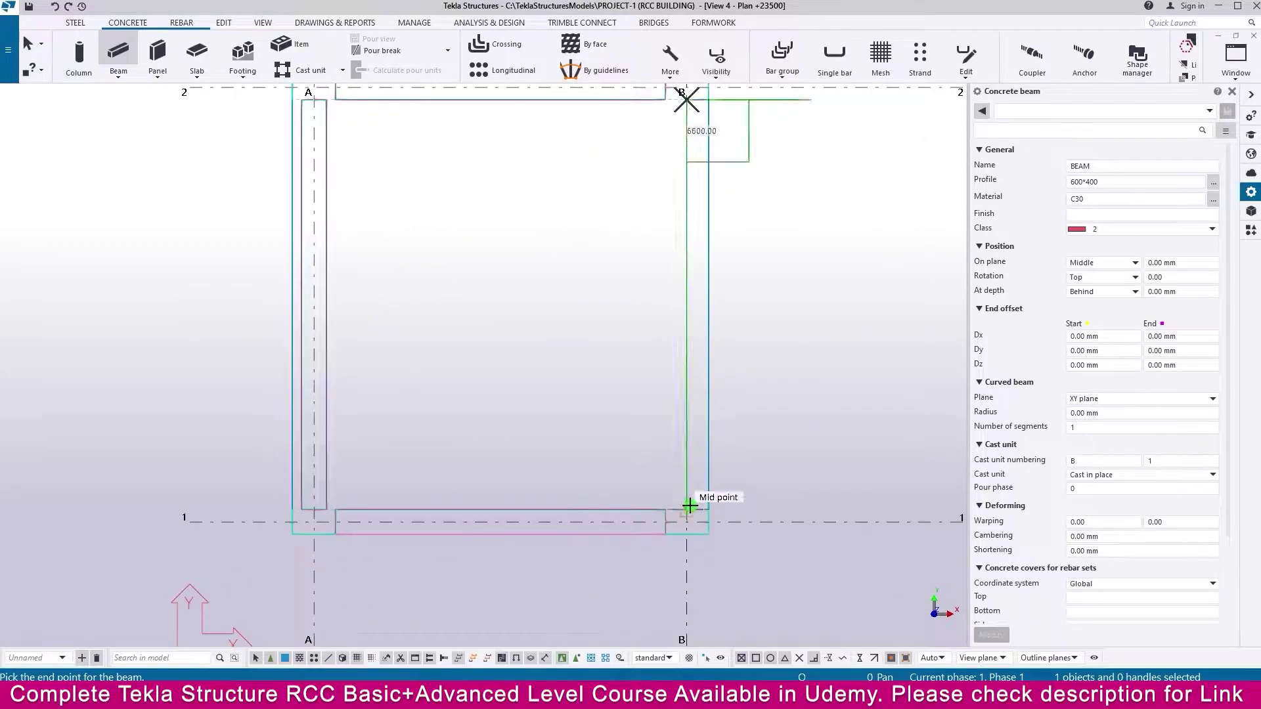
click(689, 506)
scroll(689, 505, down, 2)
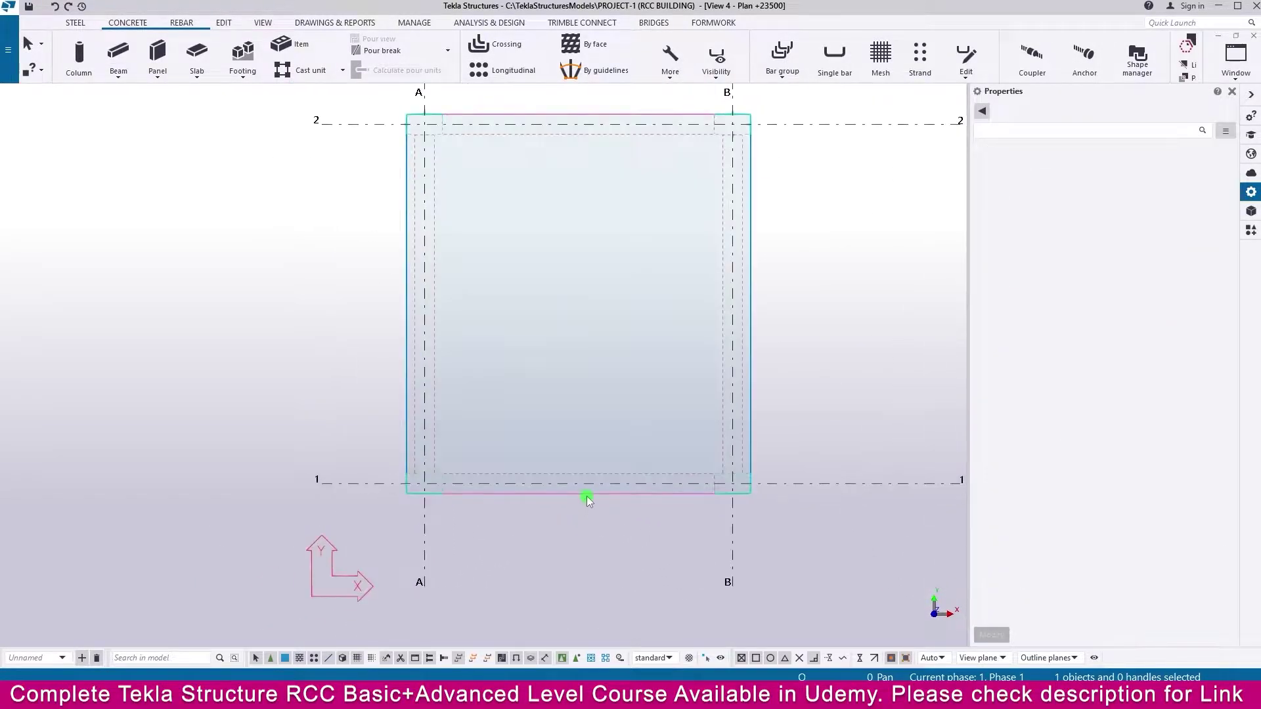
Step: Select the four new beams under the slab at grids A–B and 1–2
click(589, 495)
scroll(589, 495, down, 2)
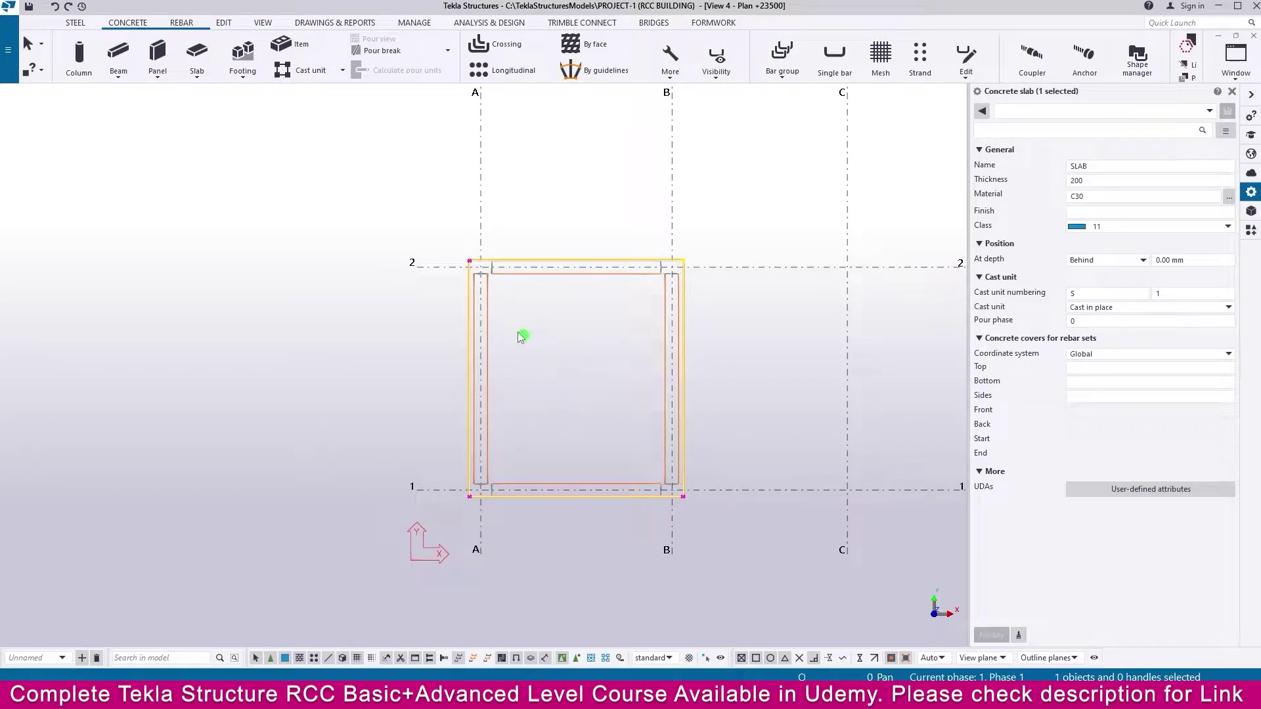
scroll(521, 337, up, 2)
click(479, 310)
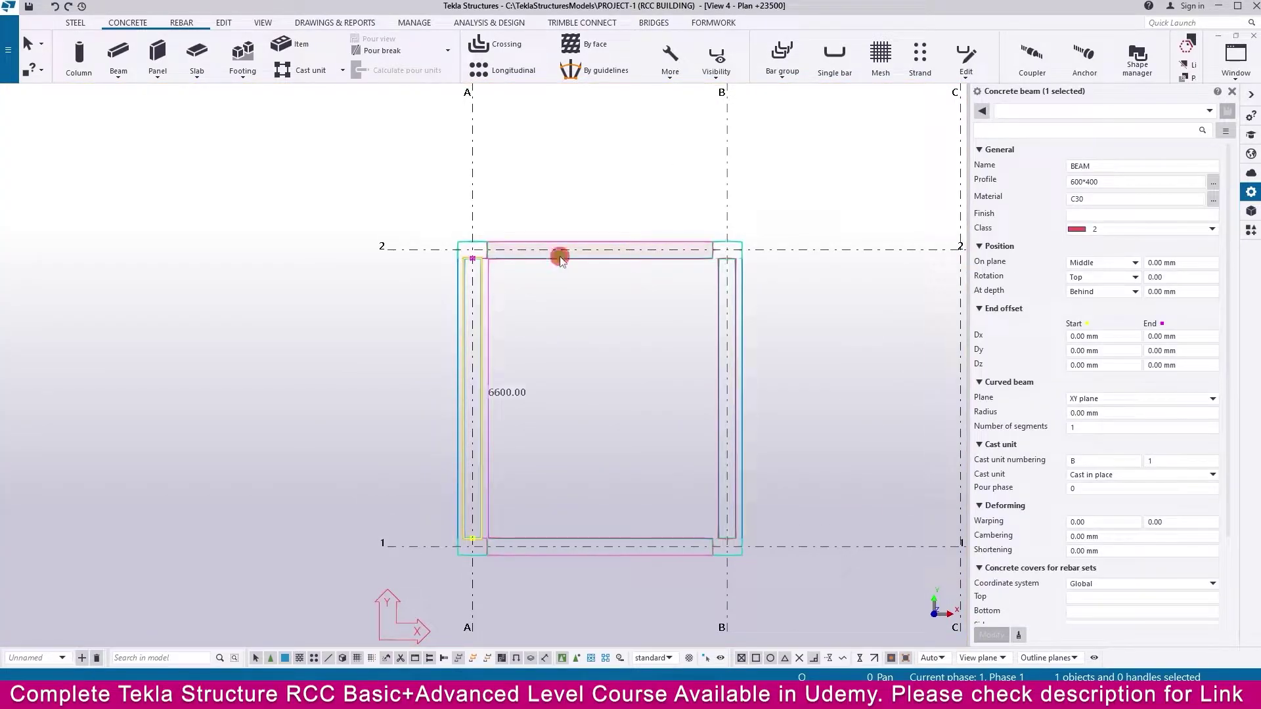
ctrl+click(559, 257)
ctrl+click(720, 339)
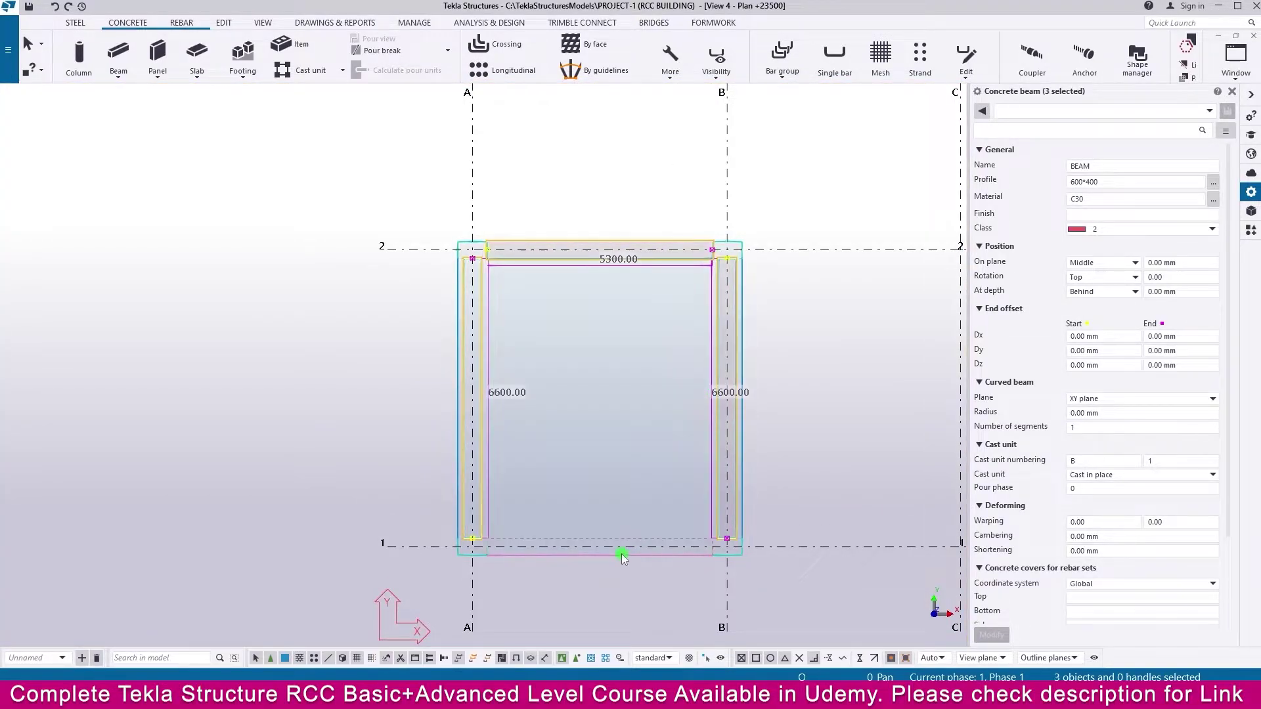
scroll(637, 558, up, 2)
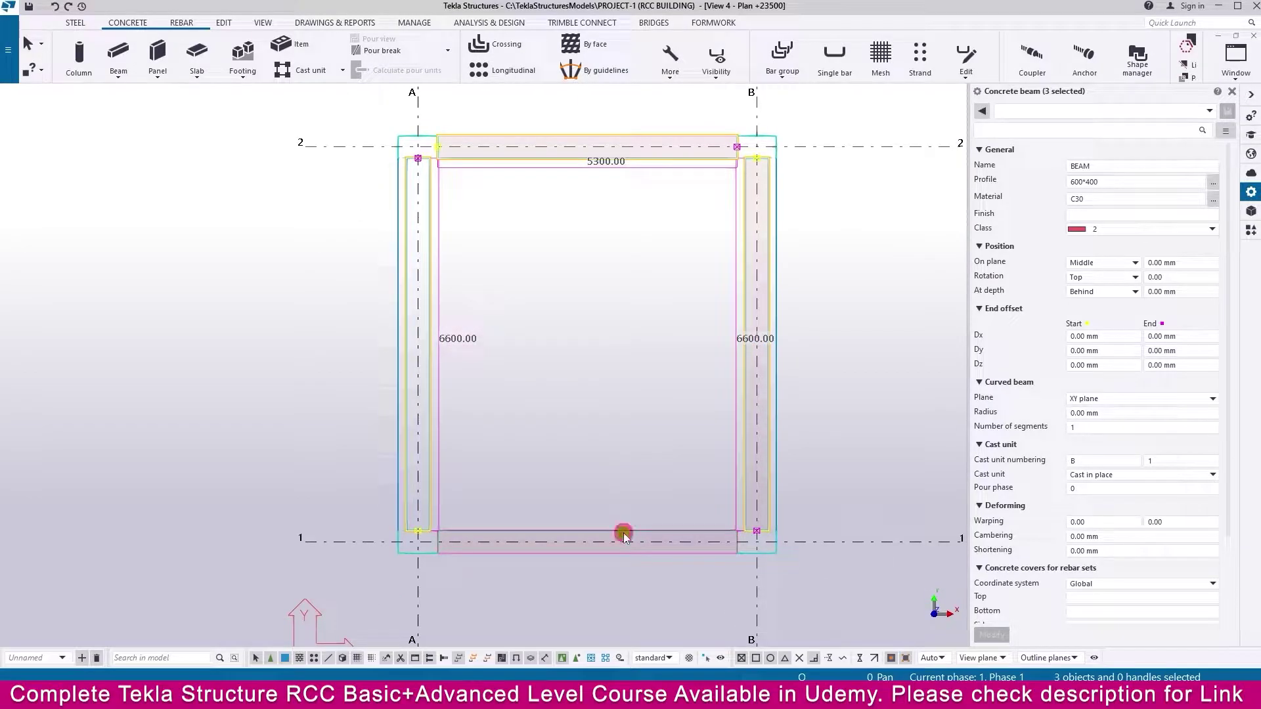
ctrl+click(623, 536)
Step: Move the four selected beams down 200 mm from the slab's top level to its underside in the grid 1 elevation
scroll(522, 451, down, 3)
key(ctrl+Tab)
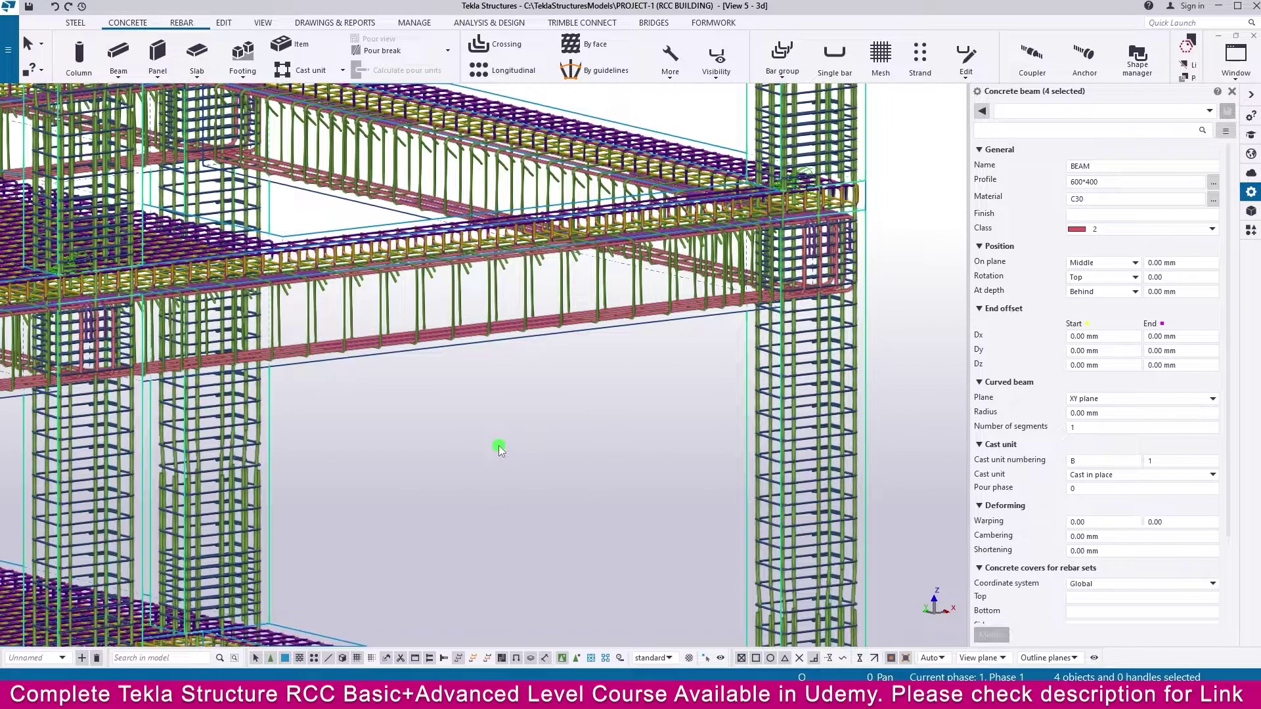
key(ctrl+Tab)
scroll(237, 189, up, 10)
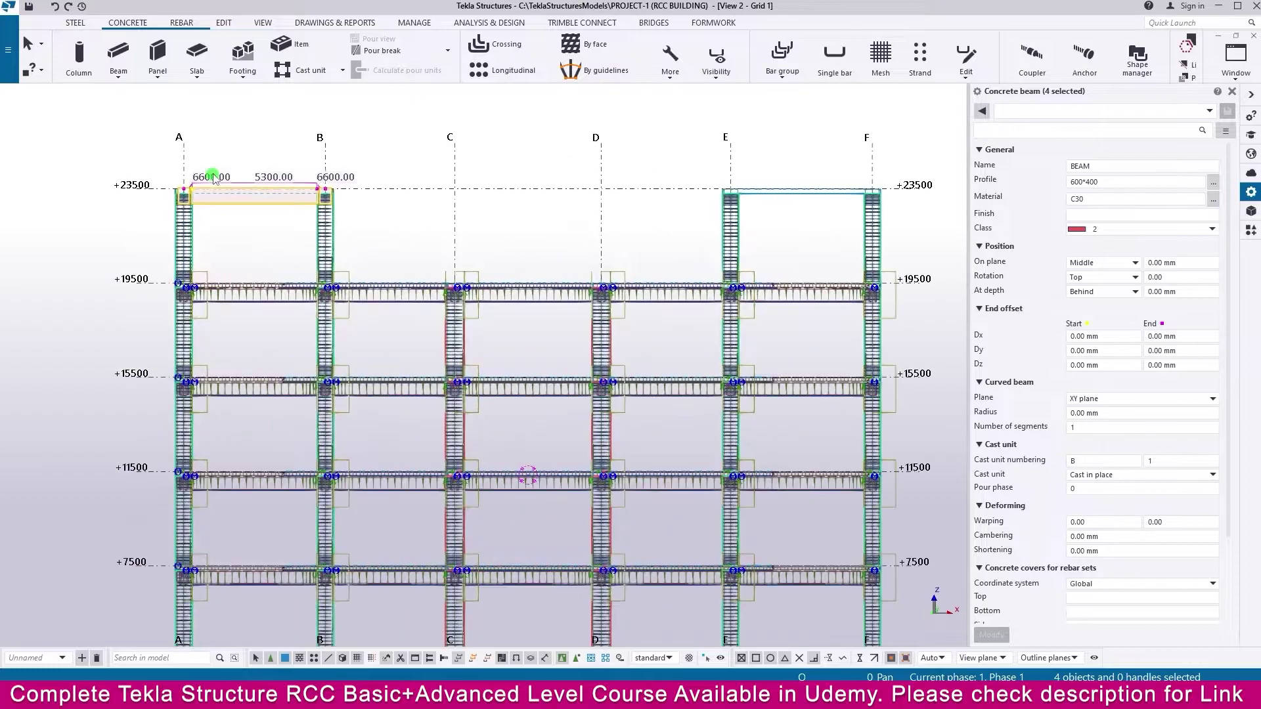
scroll(667, 185, up, 4)
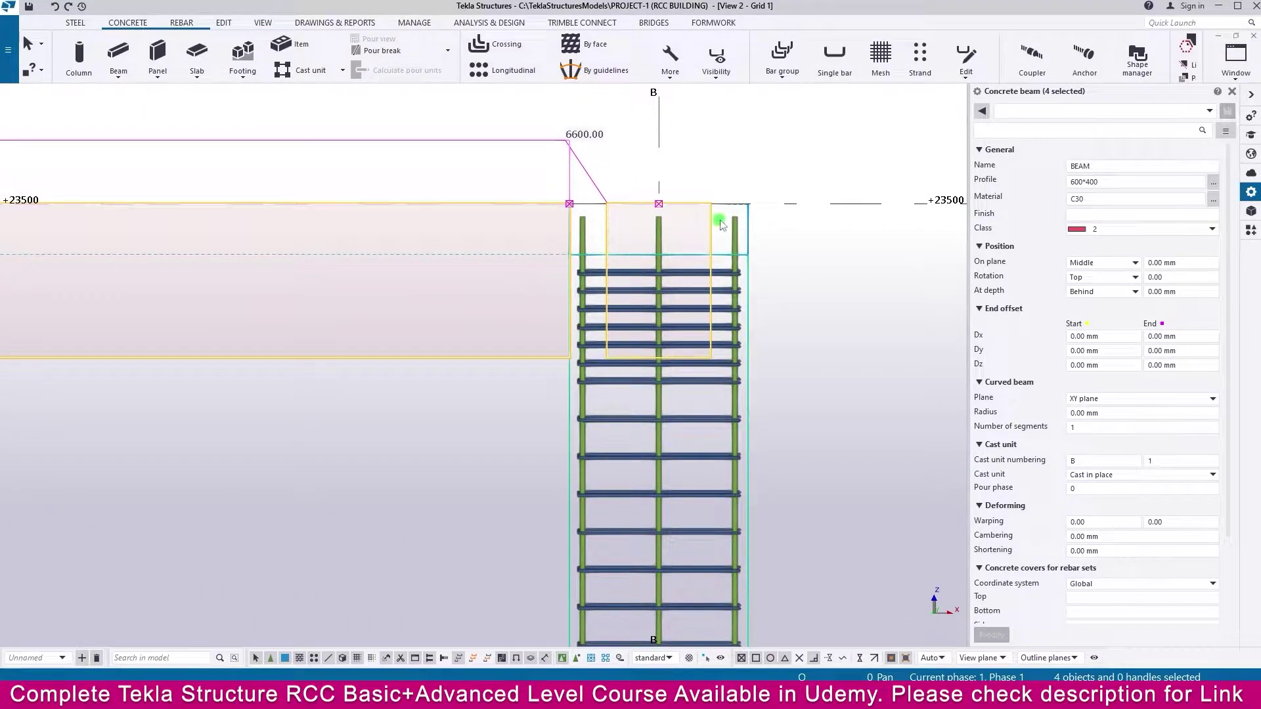
right_click(770, 142)
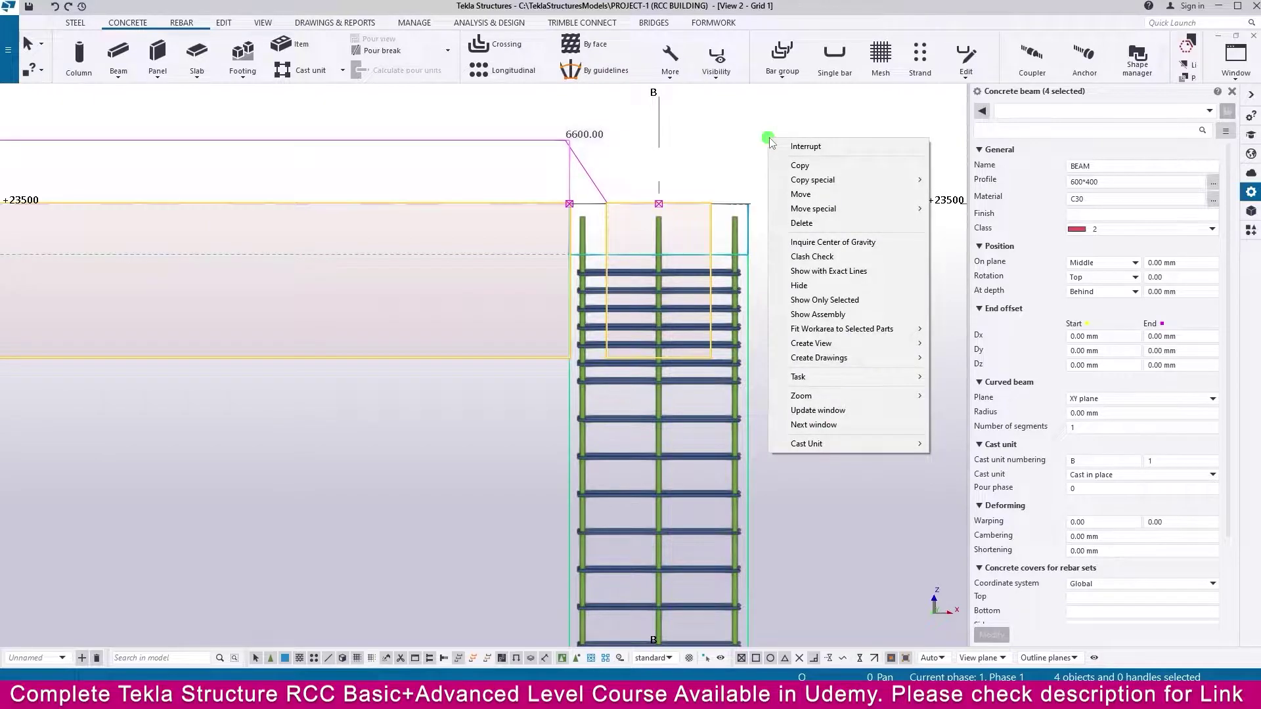
click(815, 194)
scroll(603, 235, up, 2)
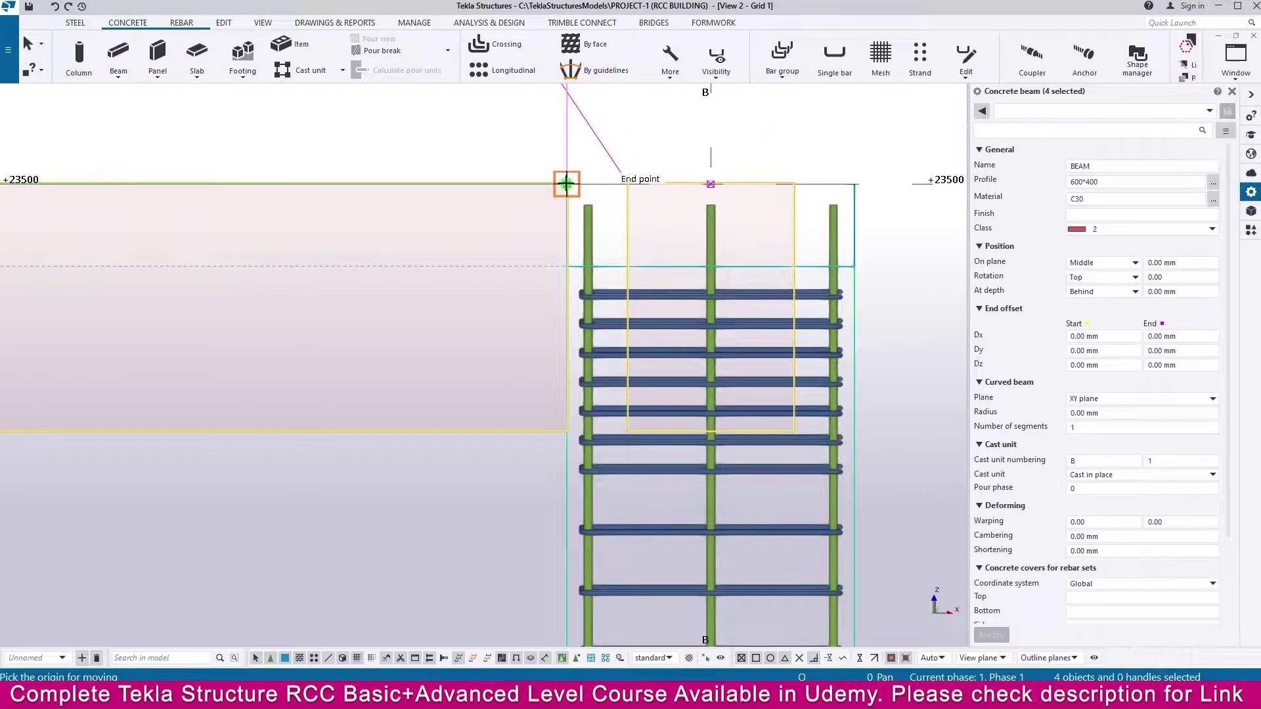
click(566, 184)
click(567, 266)
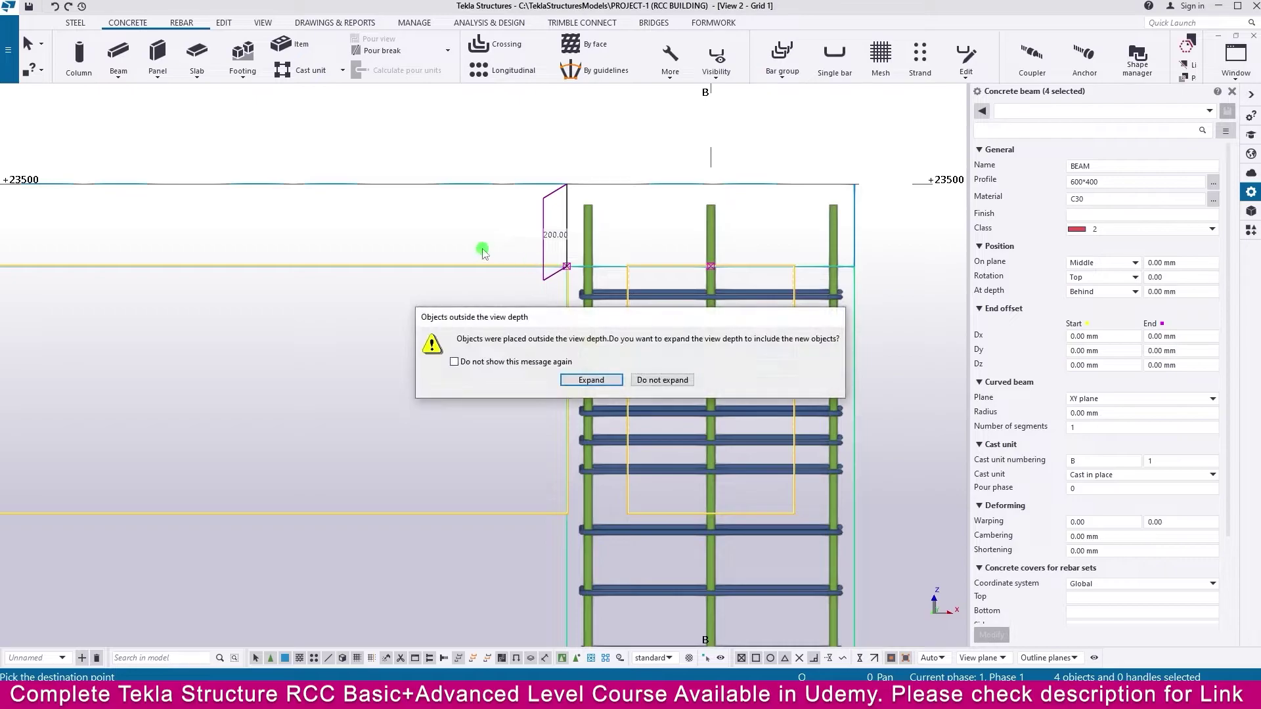
click(591, 380)
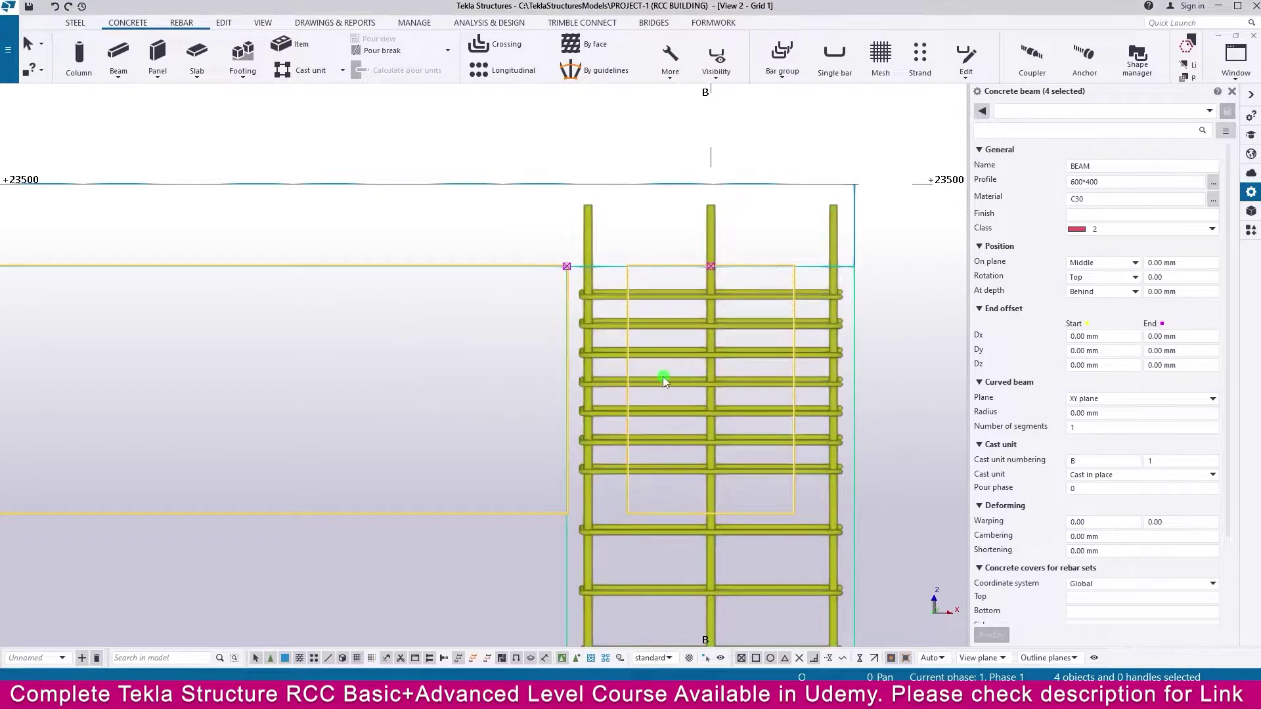
Step: Copy the four beams in the +23500 plan to the bay at grids E–F by mirroring them about the 90-degree line midway between grids C and D
scroll(434, 320, down, 4)
scroll(541, 318, down, 8)
scroll(314, 326, up, 5)
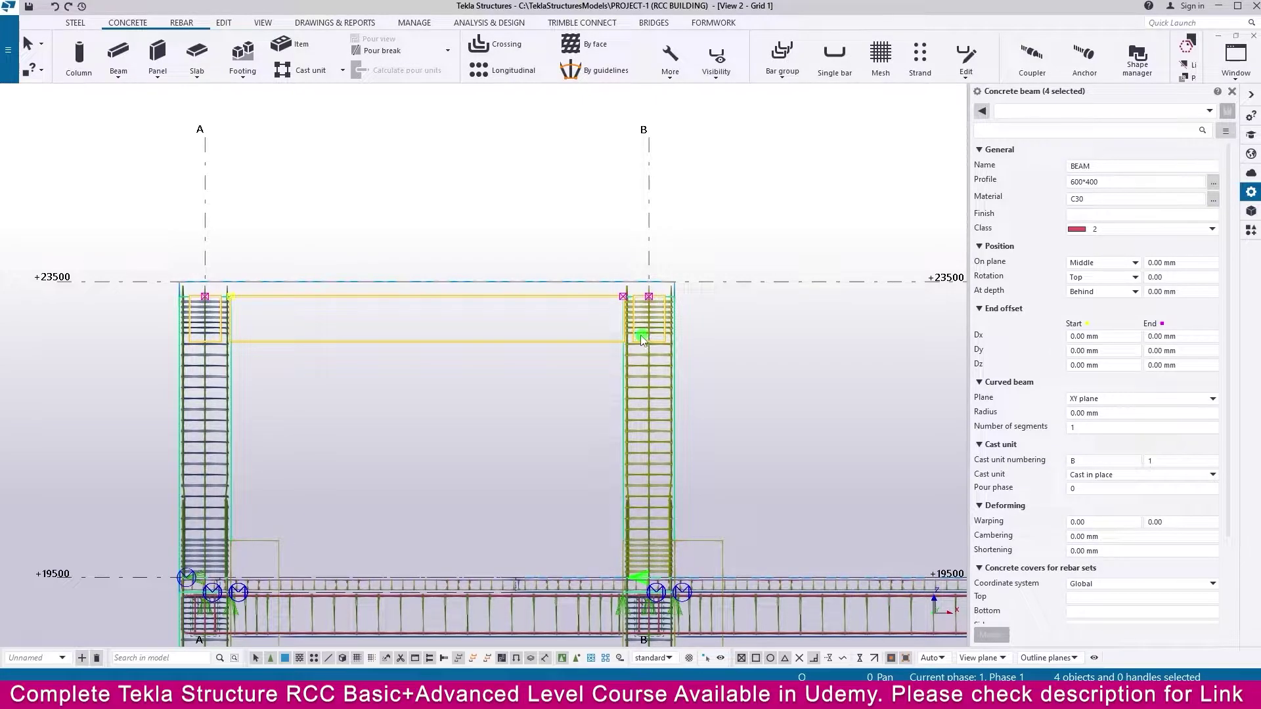
key(ctrl+Tab)
key(ctrl+Tab)
key(ctrl+Tab)
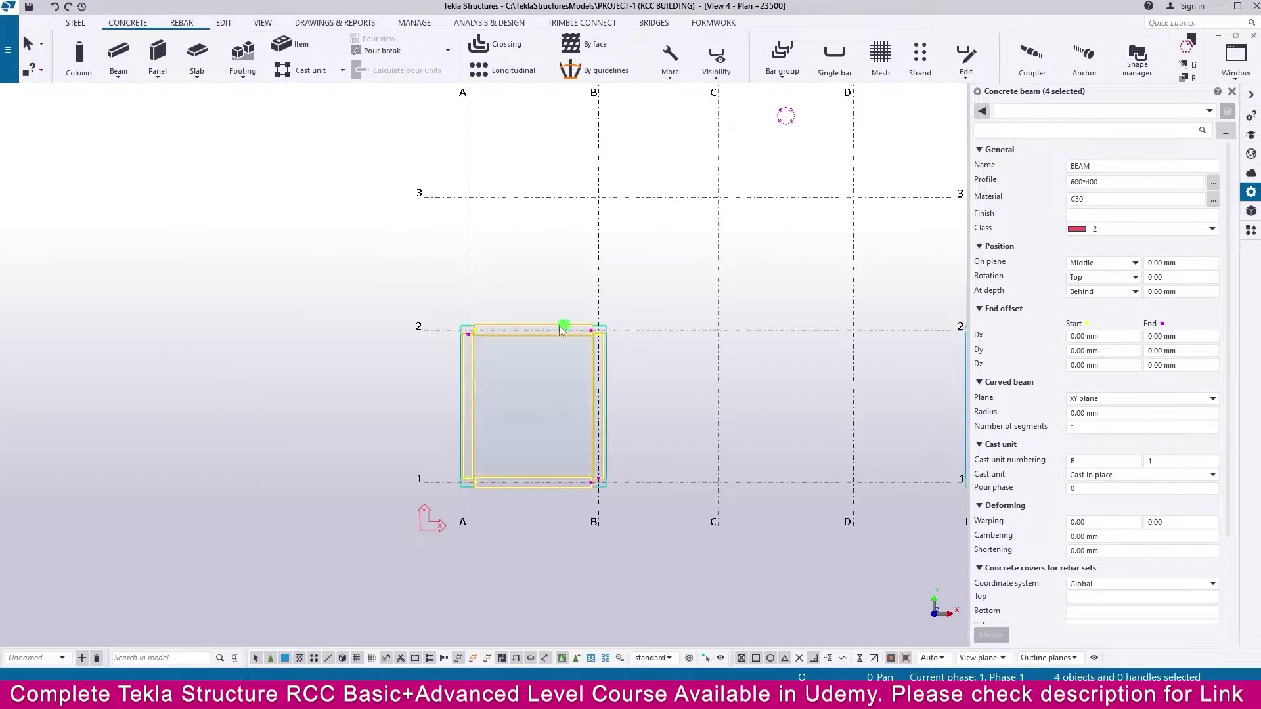
scroll(559, 327, down, 5)
middle_drag(691, 364, 565, 368)
scroll(554, 323, up, 3)
right_click(553, 320)
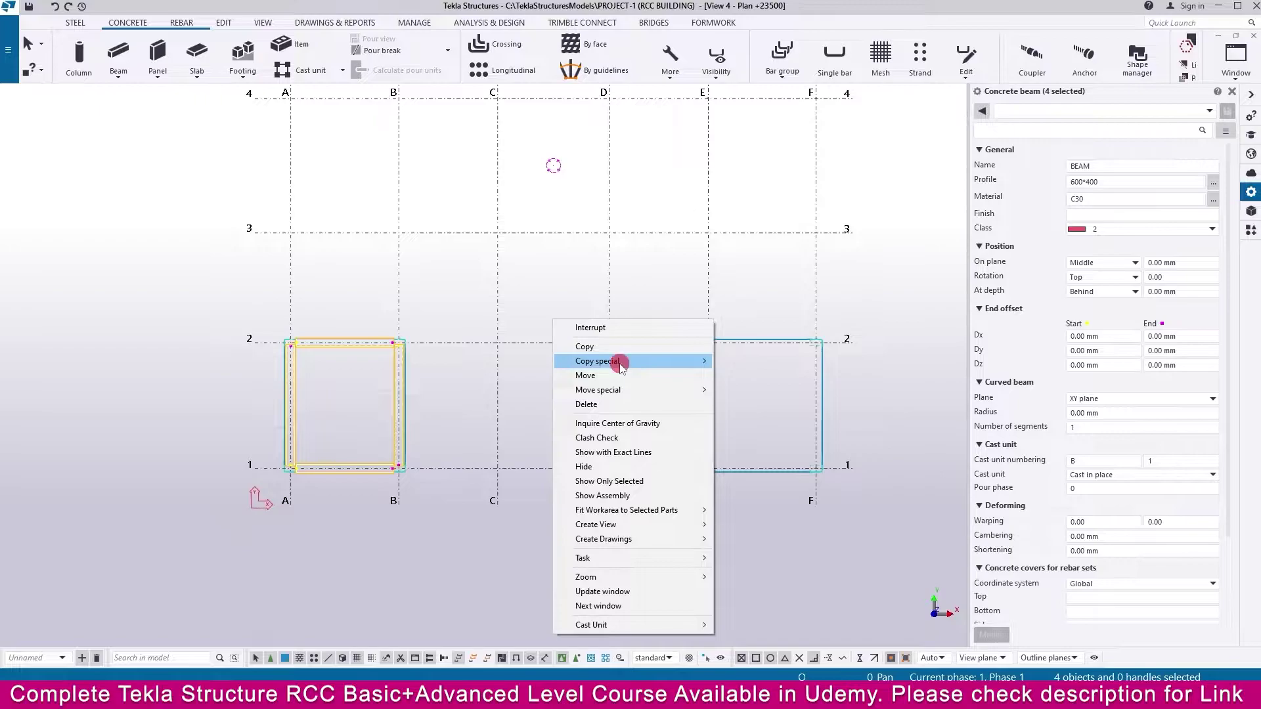
click(621, 365)
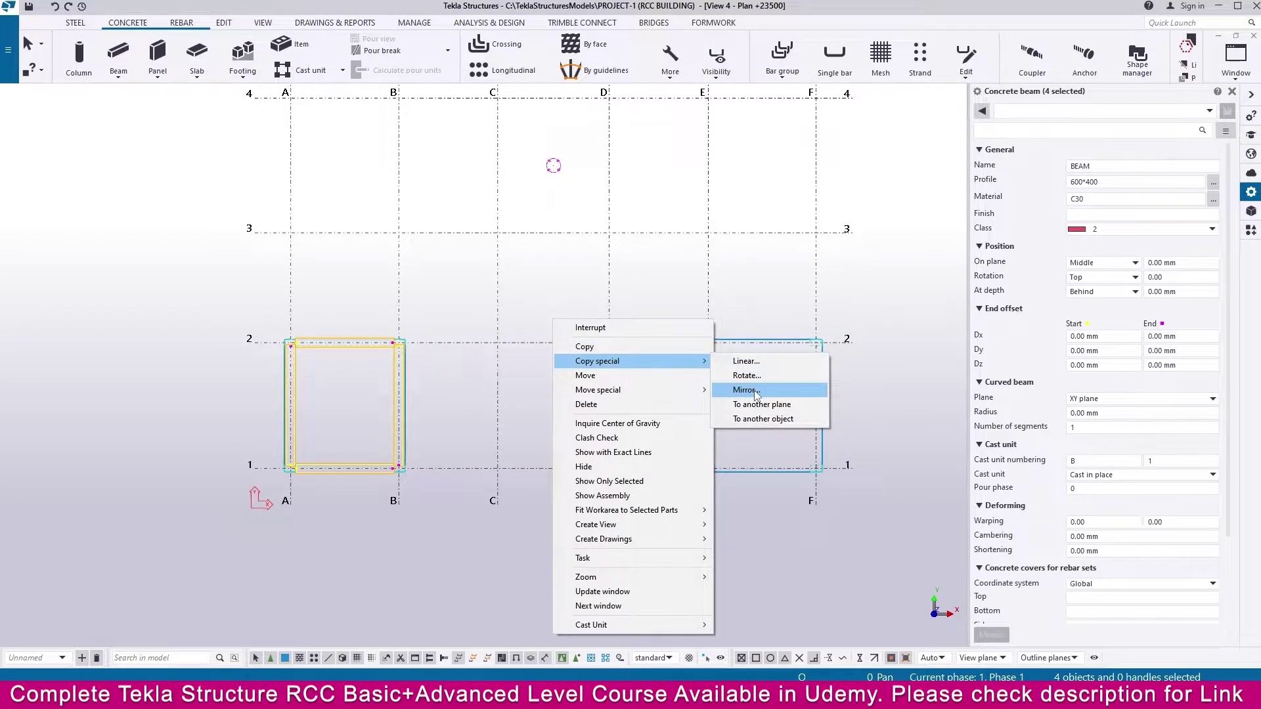
click(756, 393)
click(553, 468)
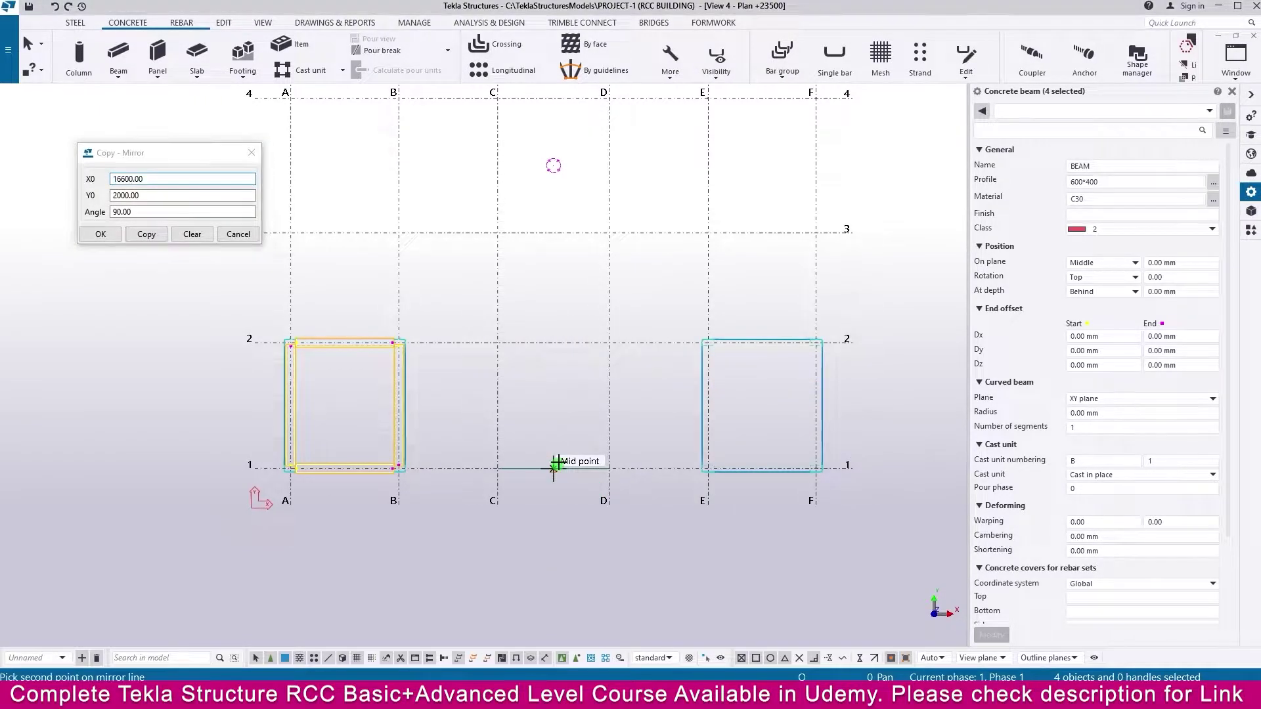
click(553, 344)
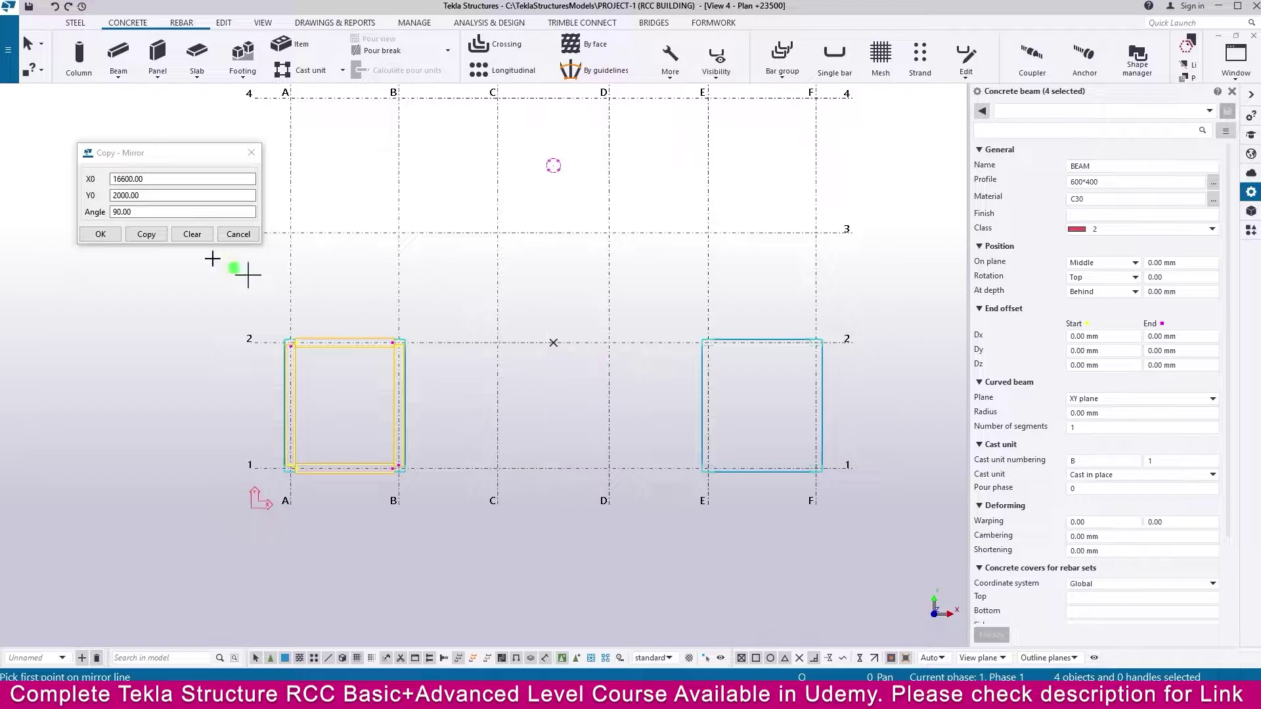
click(140, 234)
click(662, 380)
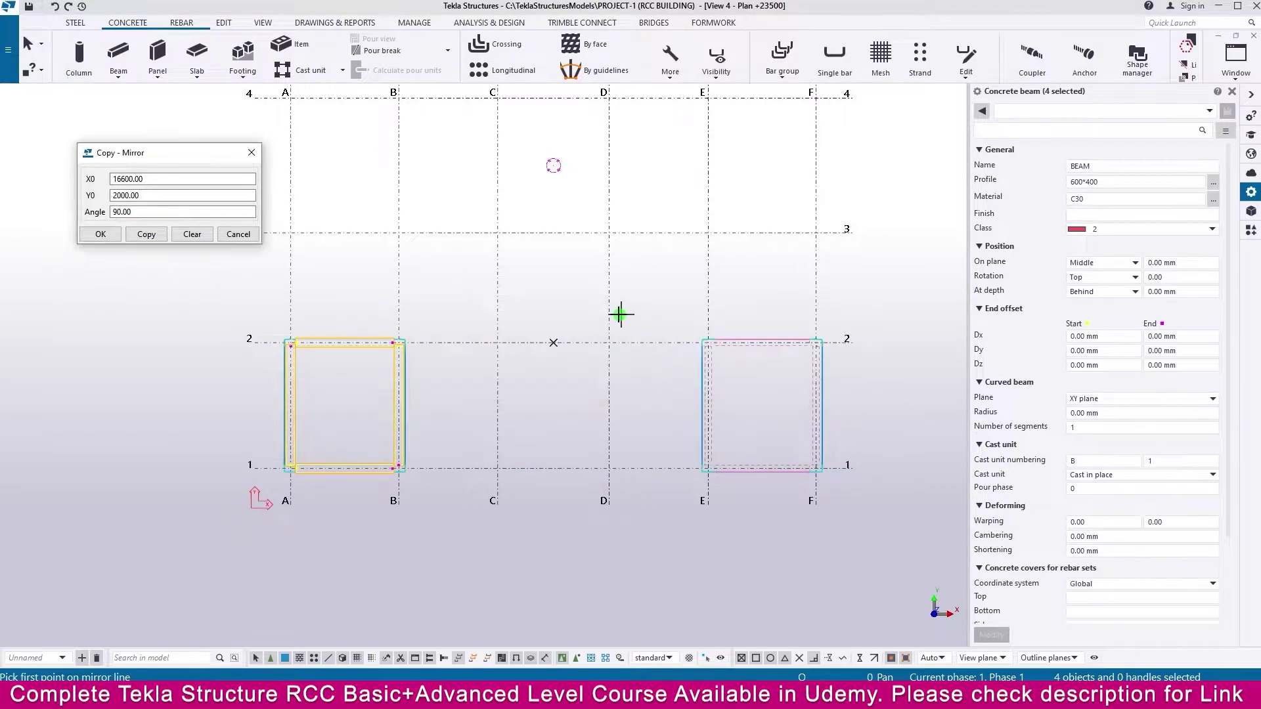
click(243, 233)
Step: Search the component catalogue for BEAM and open the Beam reinforcement (63) settings
key(ctrl+Tab)
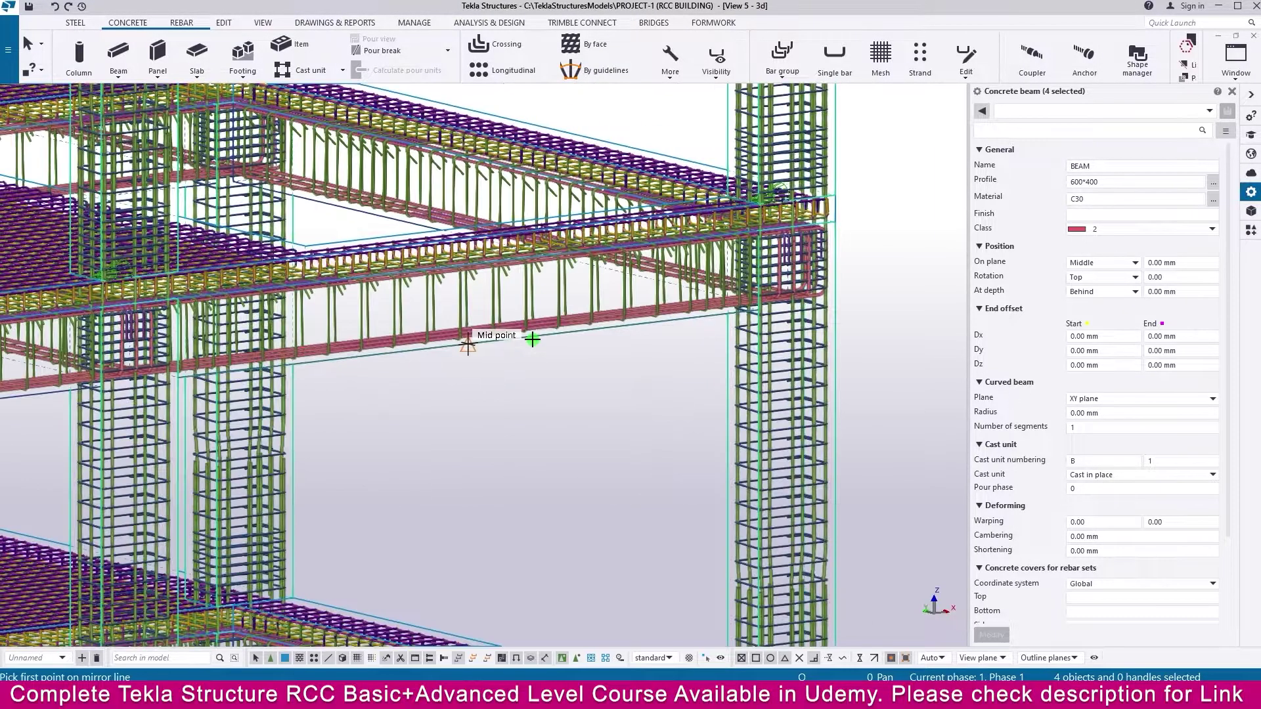
scroll(523, 304, down, 5)
scroll(523, 302, down, 4)
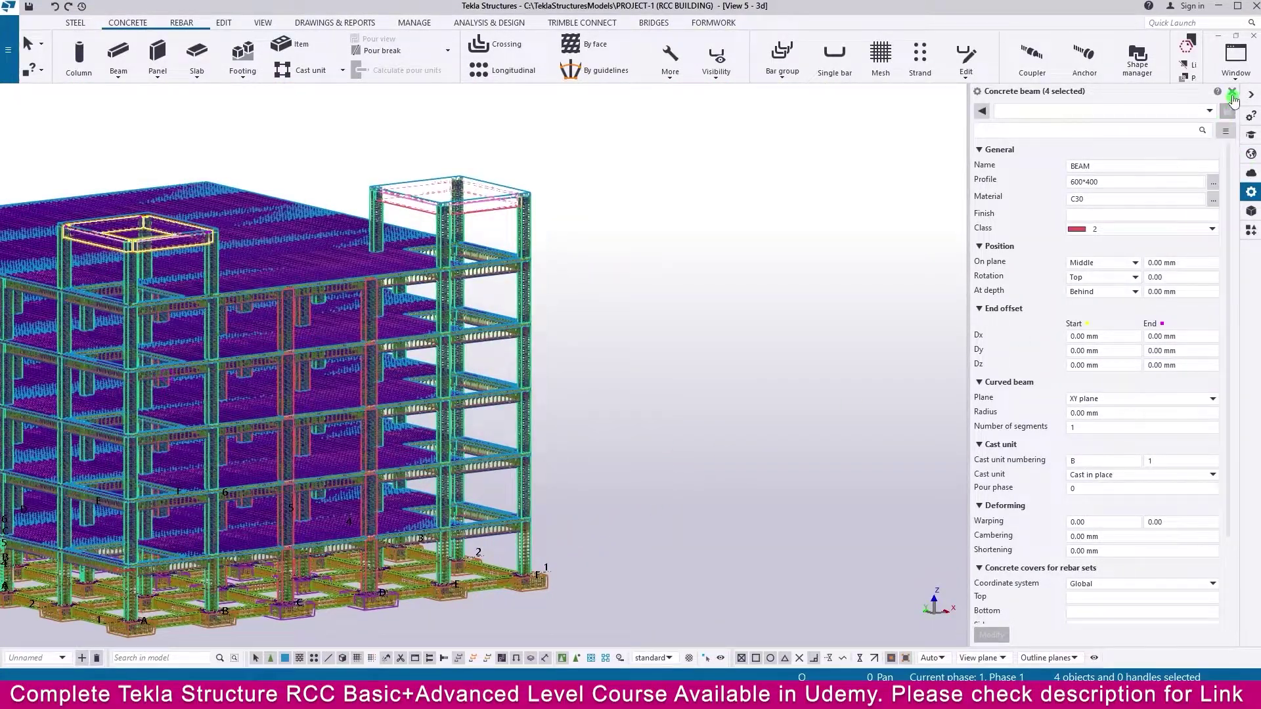
click(1250, 231)
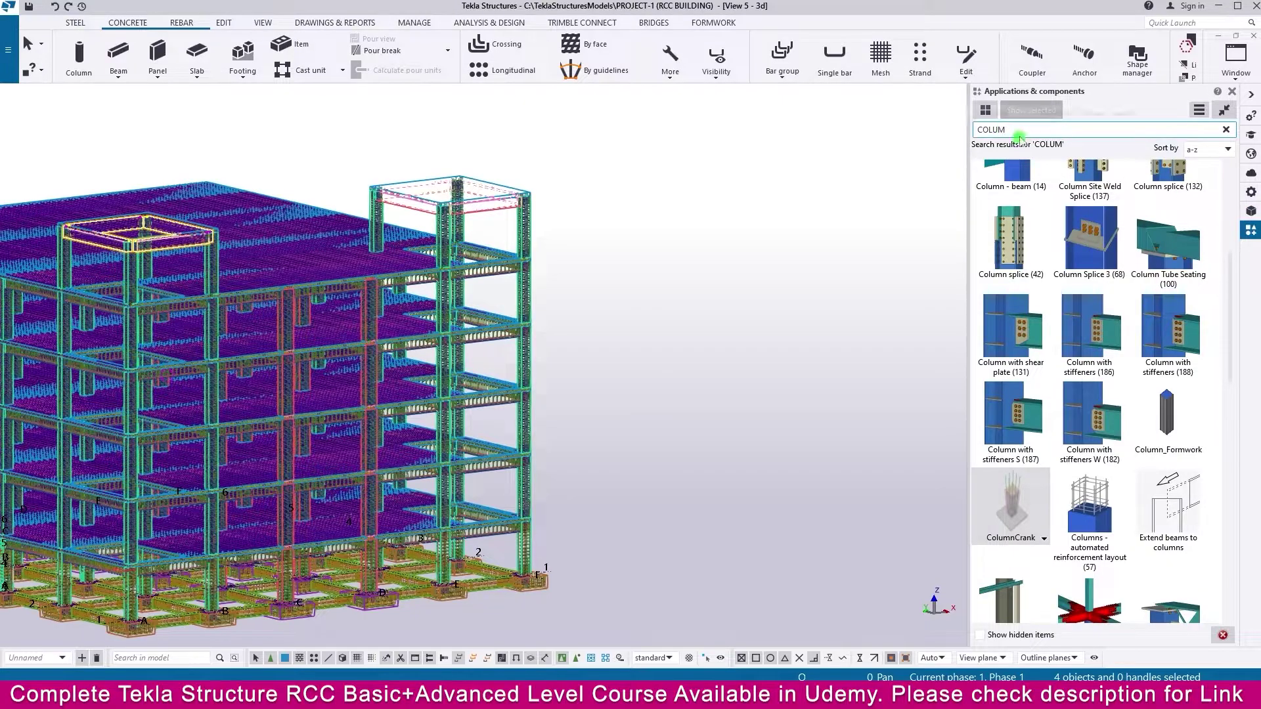
text(BEAM)
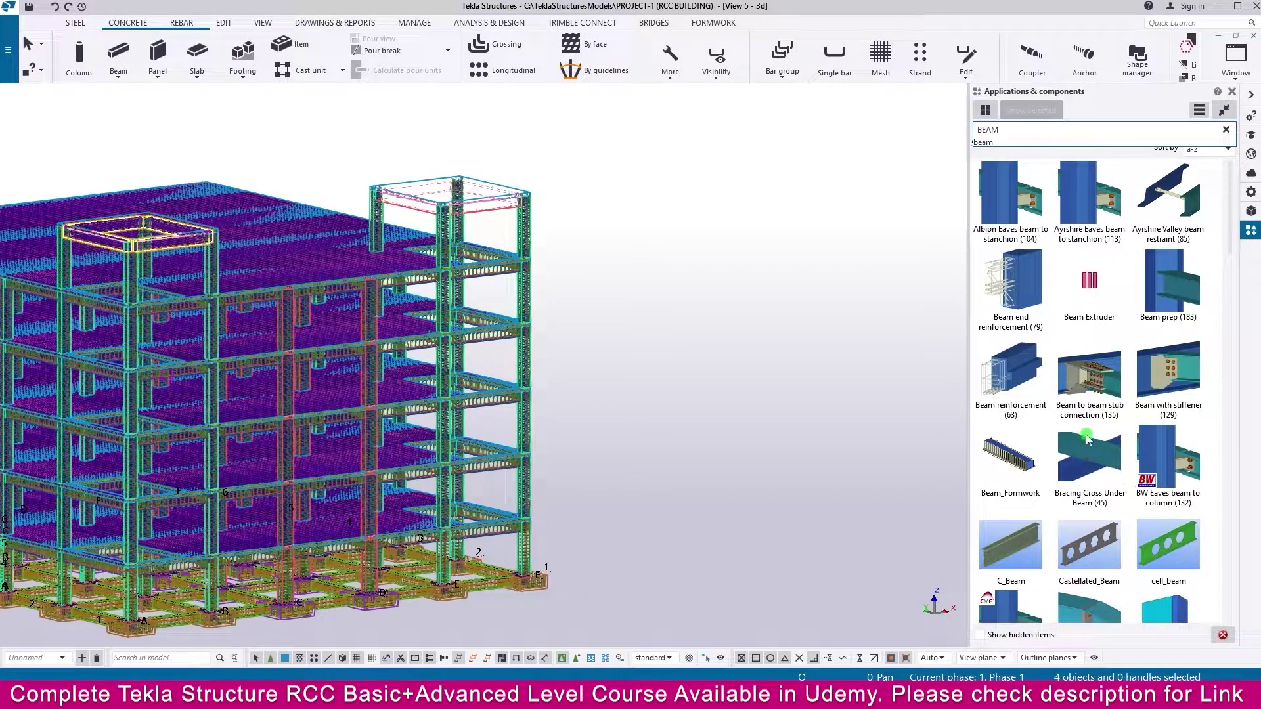
double_click(1022, 370)
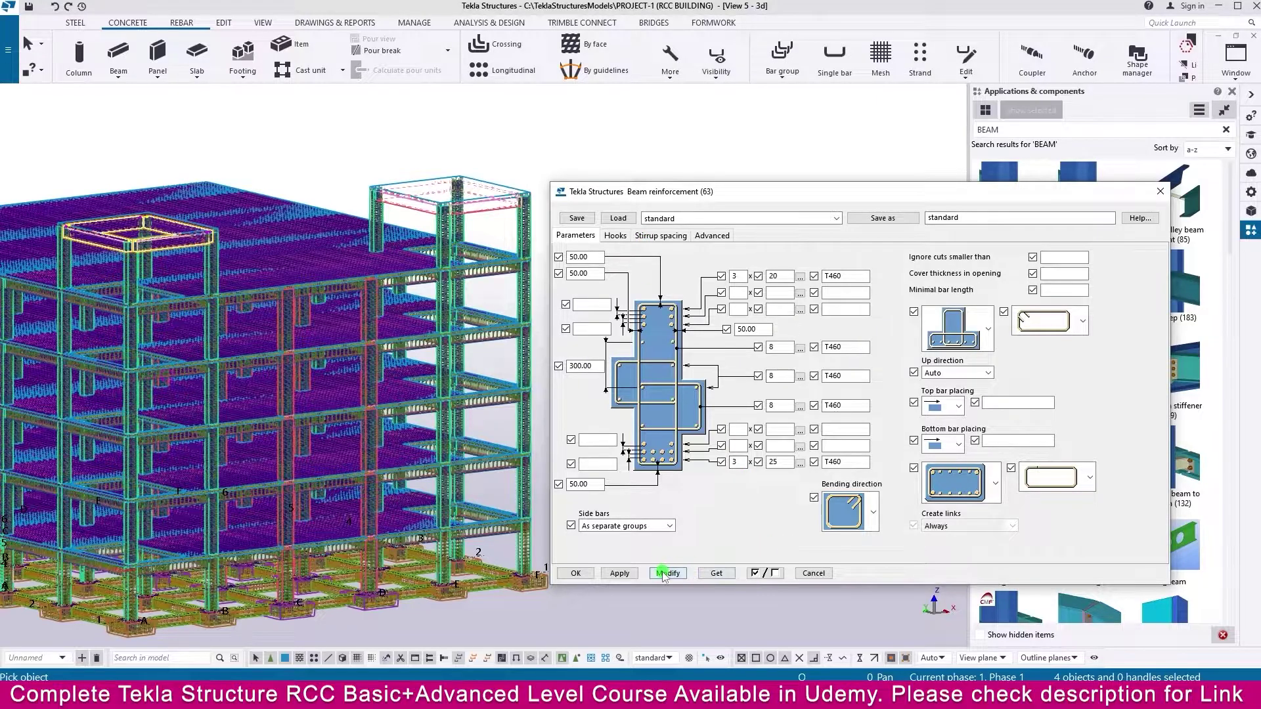
Step: Set the start and end bar end covers to -500 mm for all bottom, top and side bars of the beam reinforcement
click(618, 236)
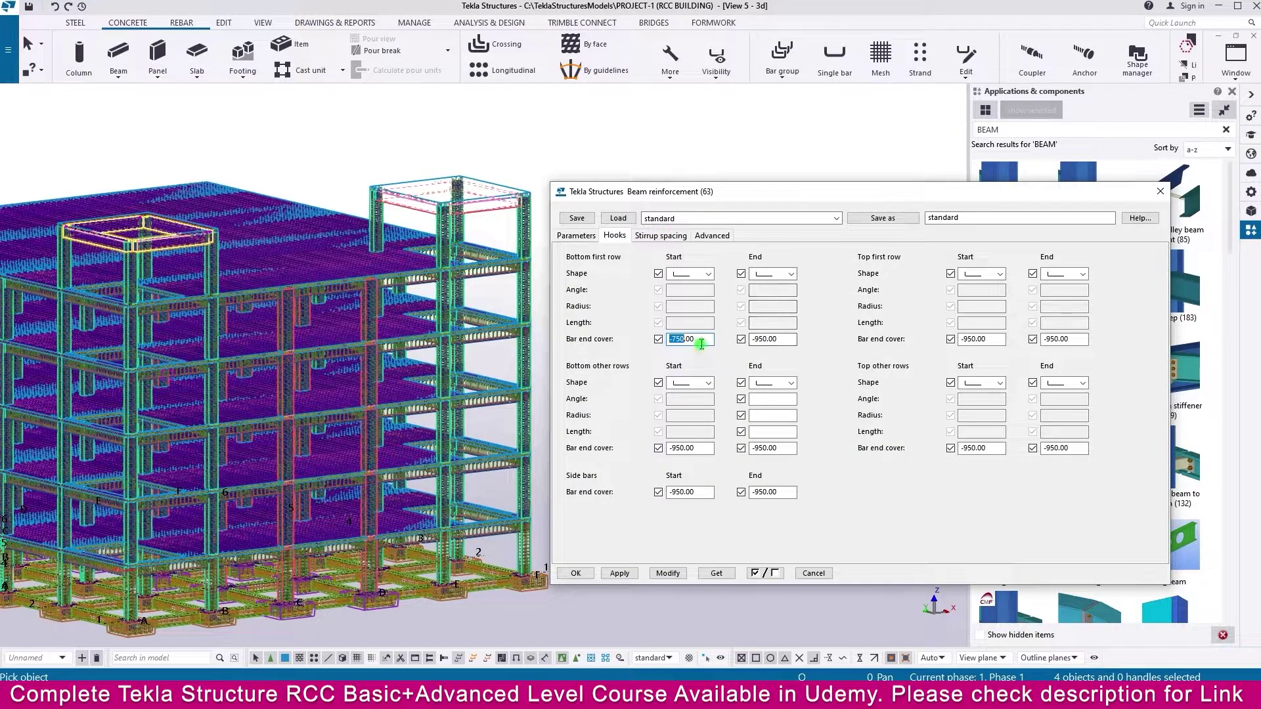
drag(700, 342, 603, 328)
double_click(683, 448)
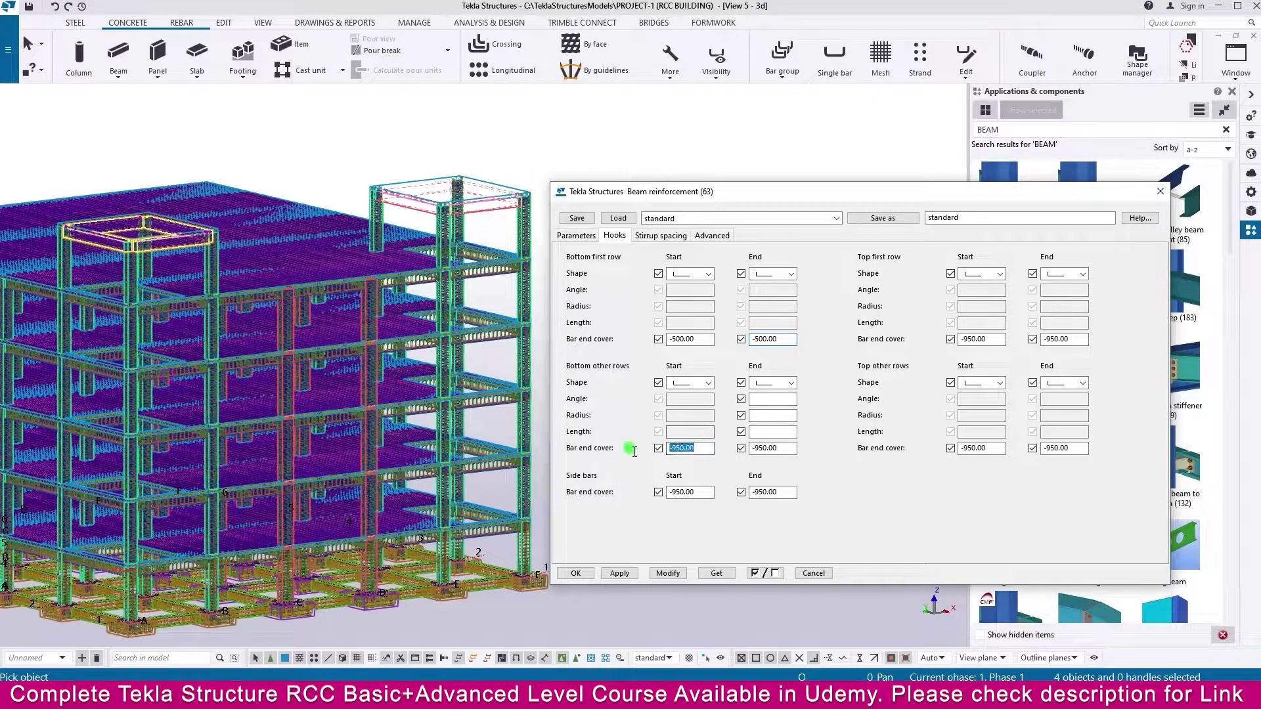
text(-500)
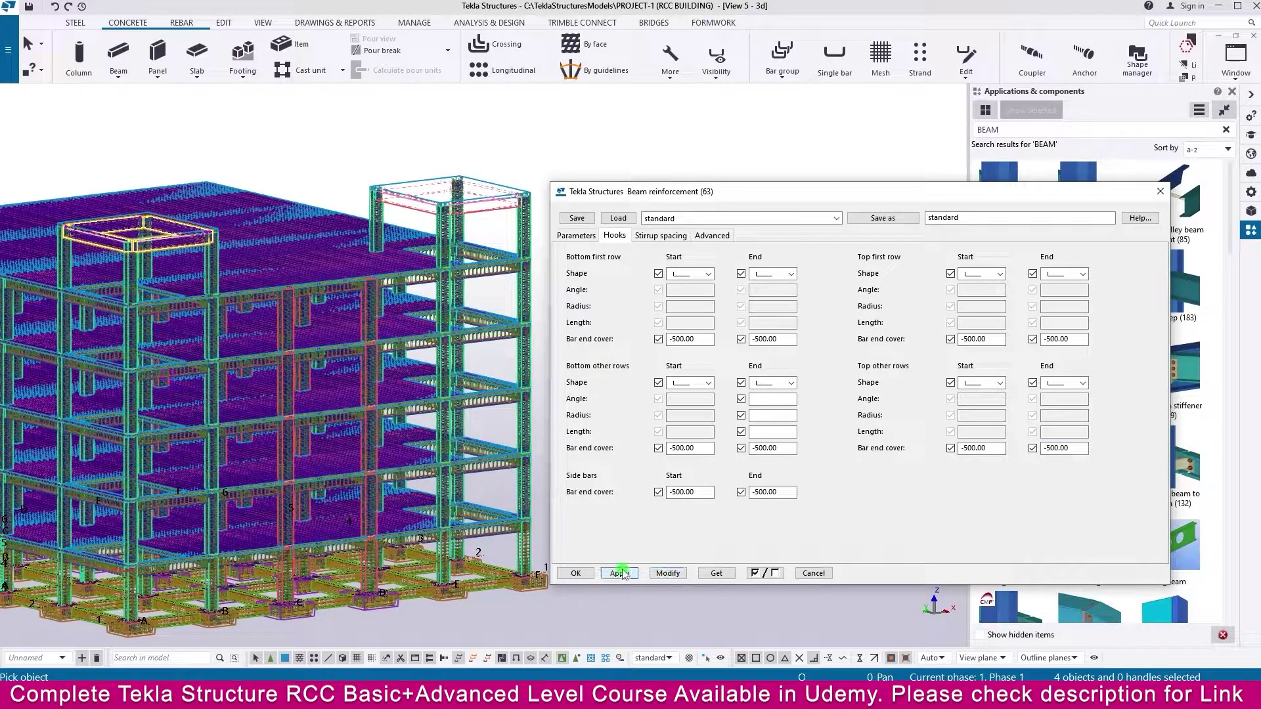
click(573, 572)
Step: Apply the beam reinforcement to the four roof beams in the bay at grids E–F
ctrl+middle_drag(528, 199, 484, 211)
scroll(484, 211, up, 4)
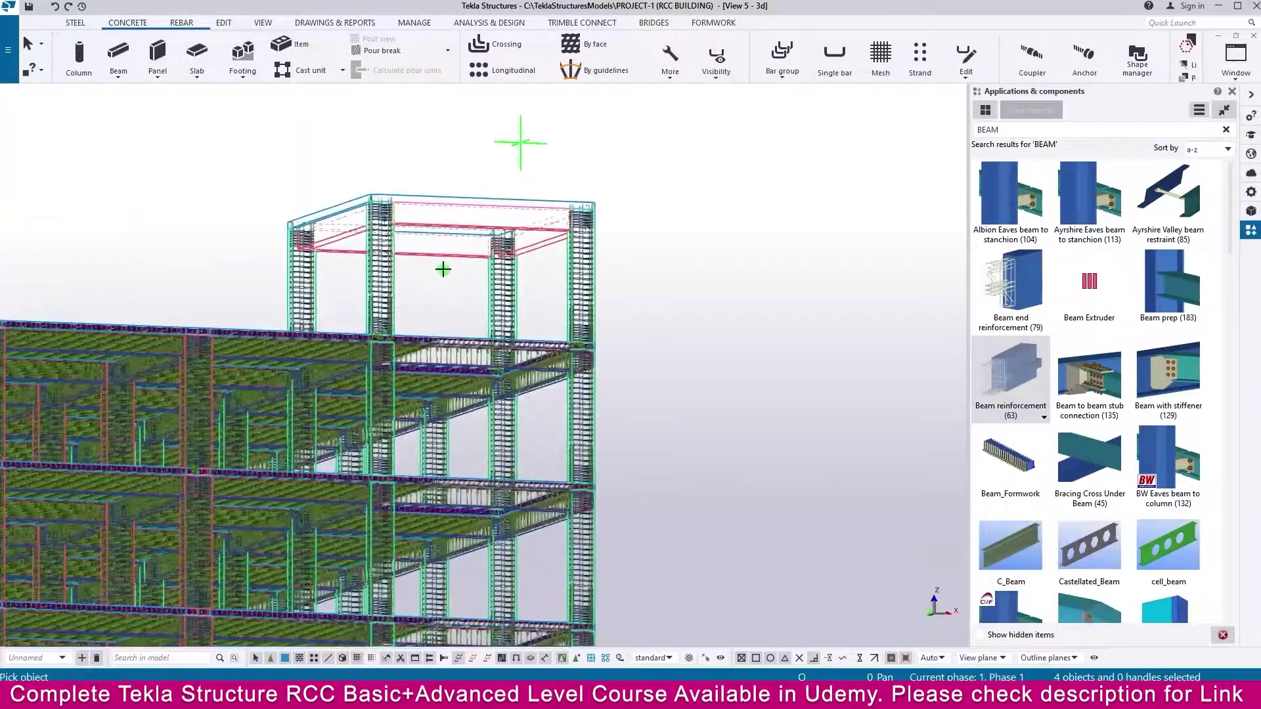
ctrl+middle_drag(530, 251, 481, 237)
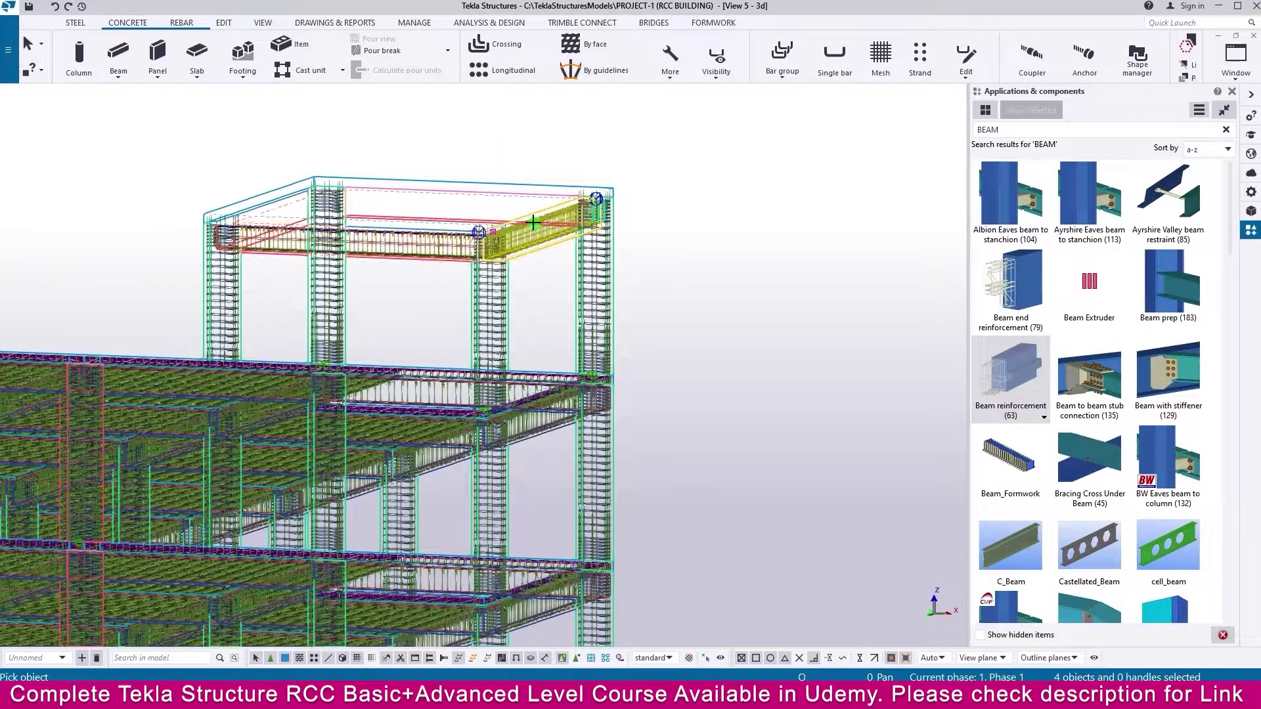
click(431, 218)
scroll(270, 235, up, 4)
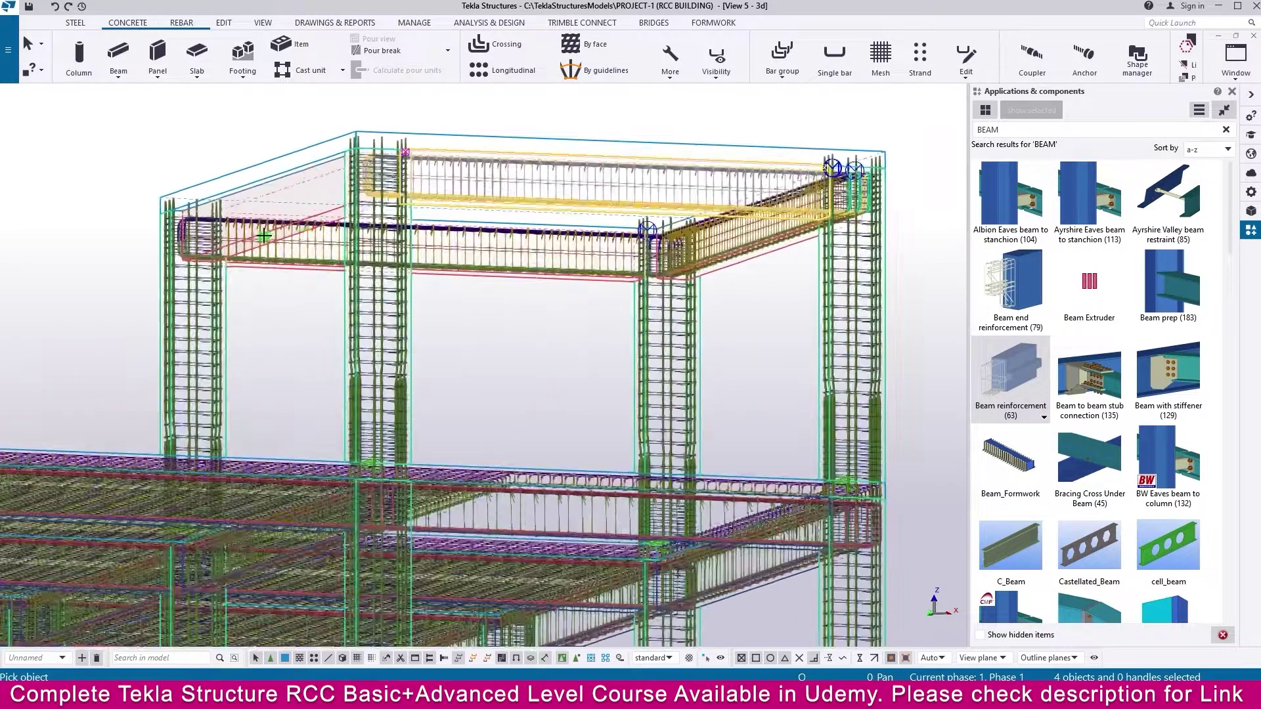
click(332, 207)
Step: Apply the same beam reinforcement to the four roof beams in the bay at grids A–B
scroll(374, 223, down, 6)
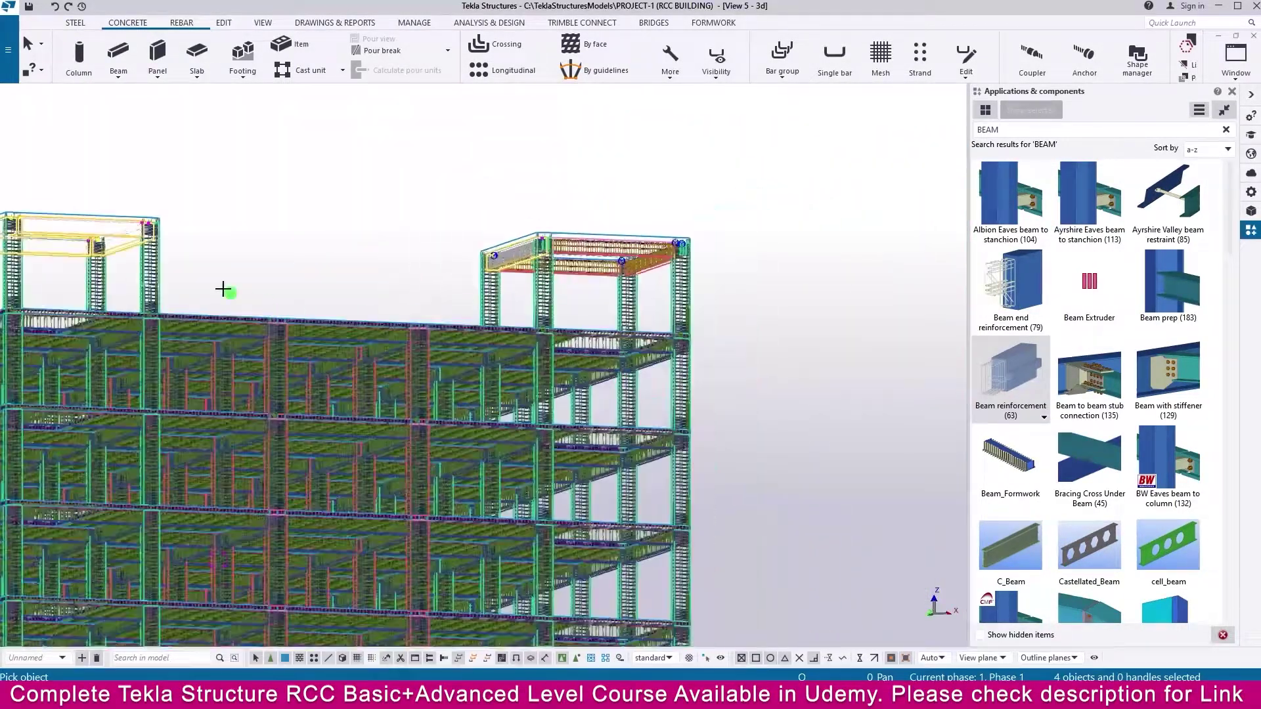
scroll(300, 359, up, 5)
scroll(301, 359, up, 1)
click(306, 360)
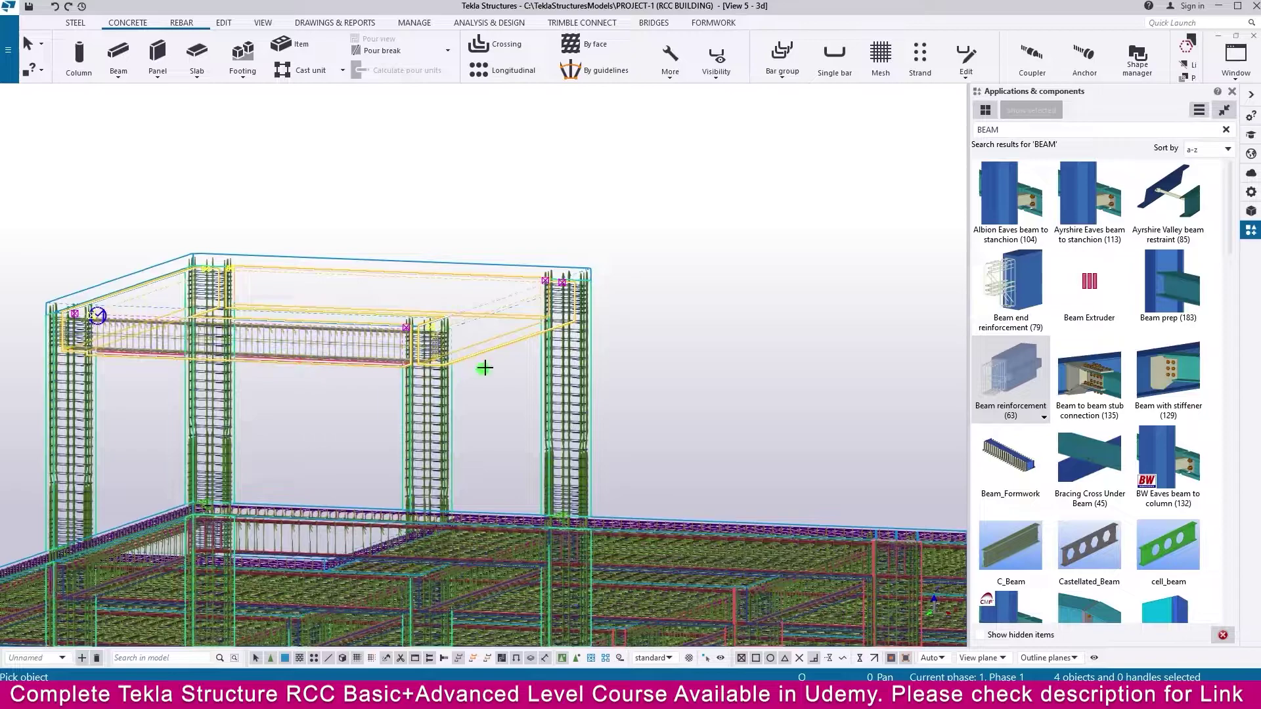
click(490, 348)
click(376, 299)
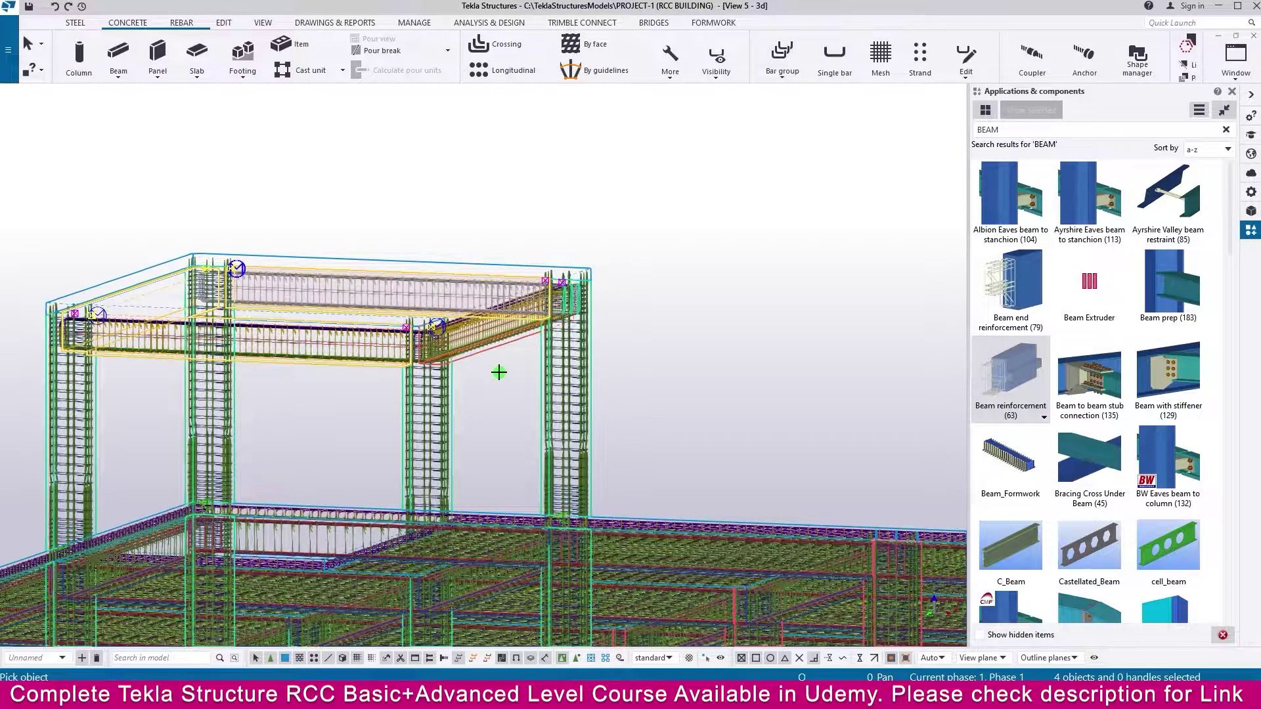
scroll(158, 322, up, 2)
click(180, 304)
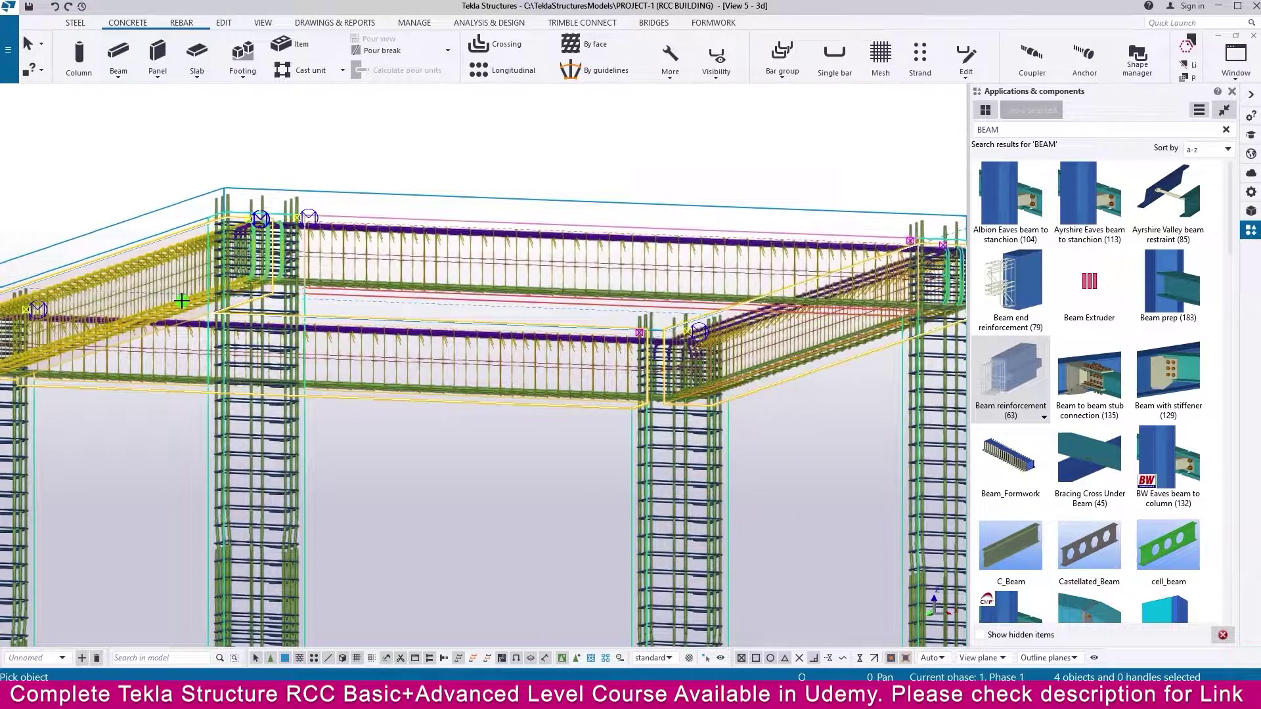
scroll(195, 308, down, 2)
scroll(222, 315, down, 3)
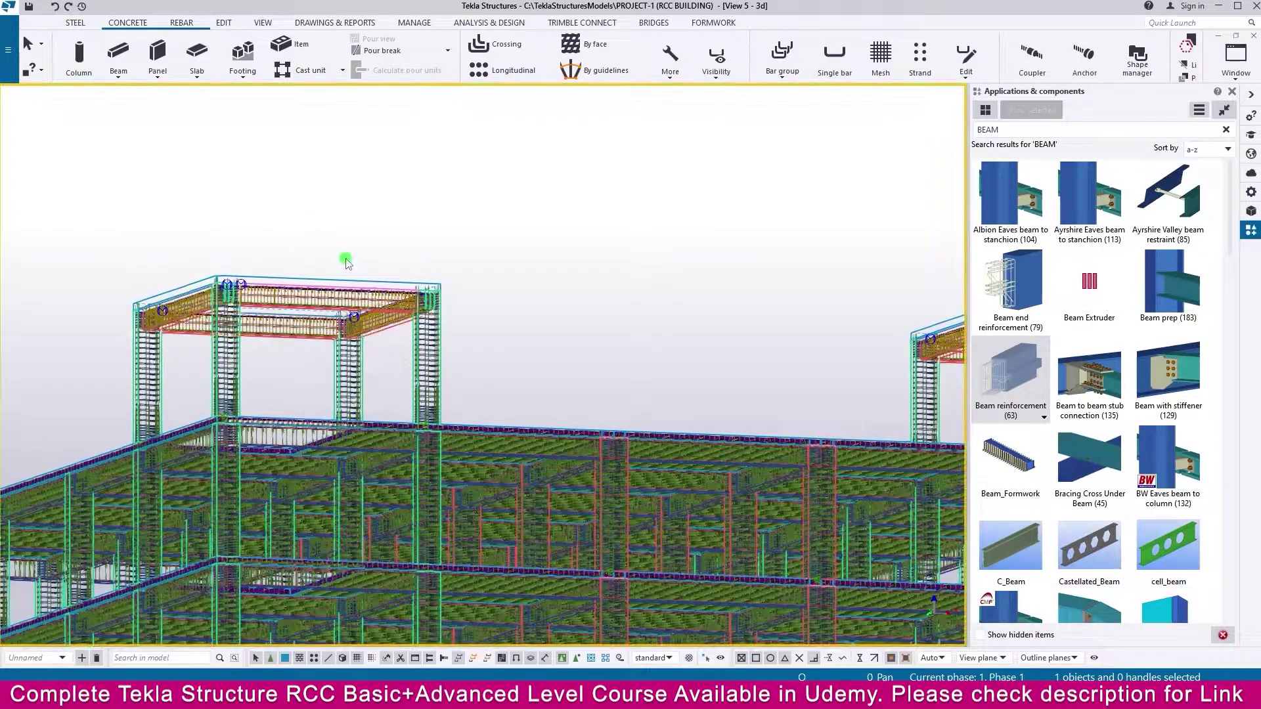
Step: Open the Mesh Bars settings of the existing +19500 floor slab's reinforcement and apply them
ctrl+middle_drag(346, 259, 373, 353)
scroll(609, 396, up, 5)
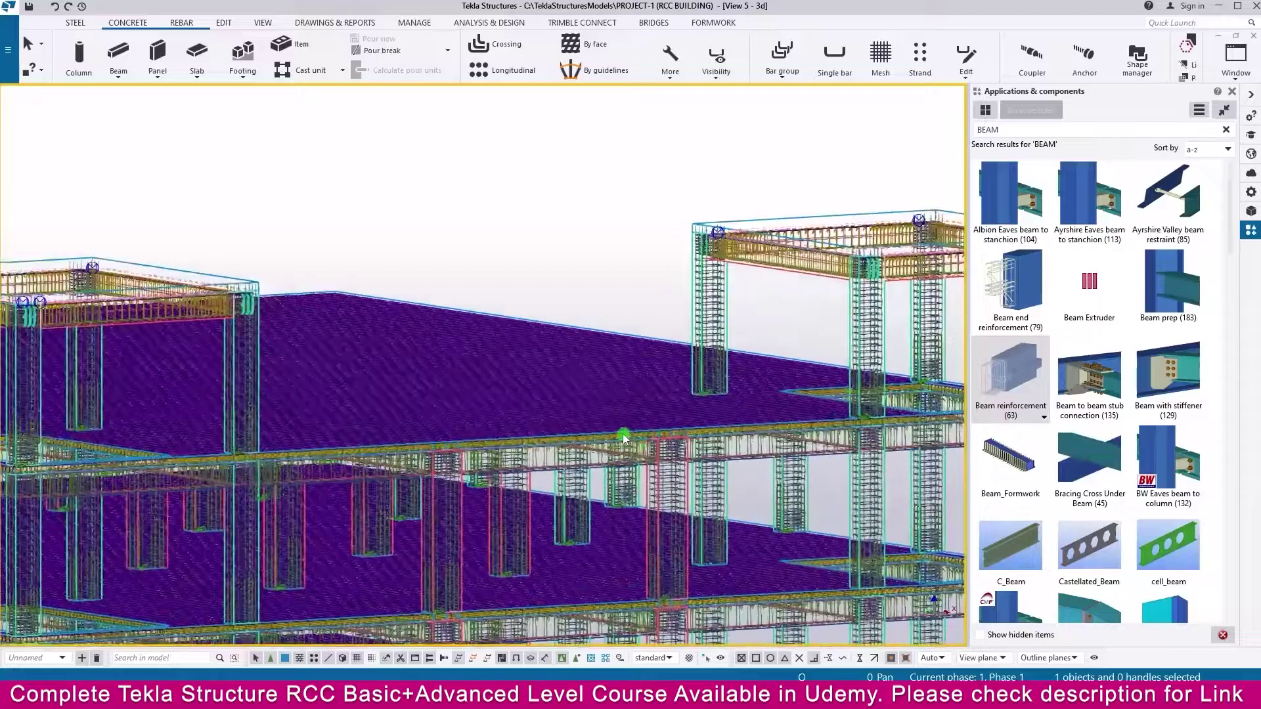
middle_drag(663, 389, 295, 384)
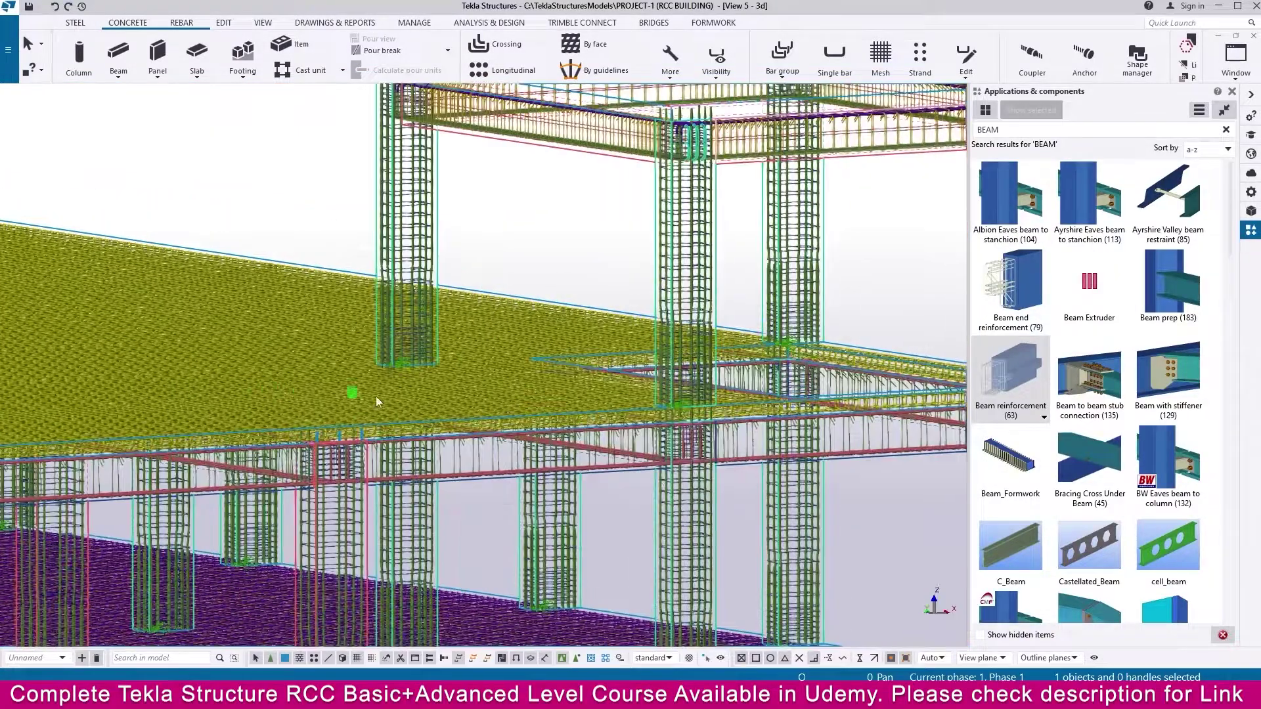
scroll(646, 414, up, 5)
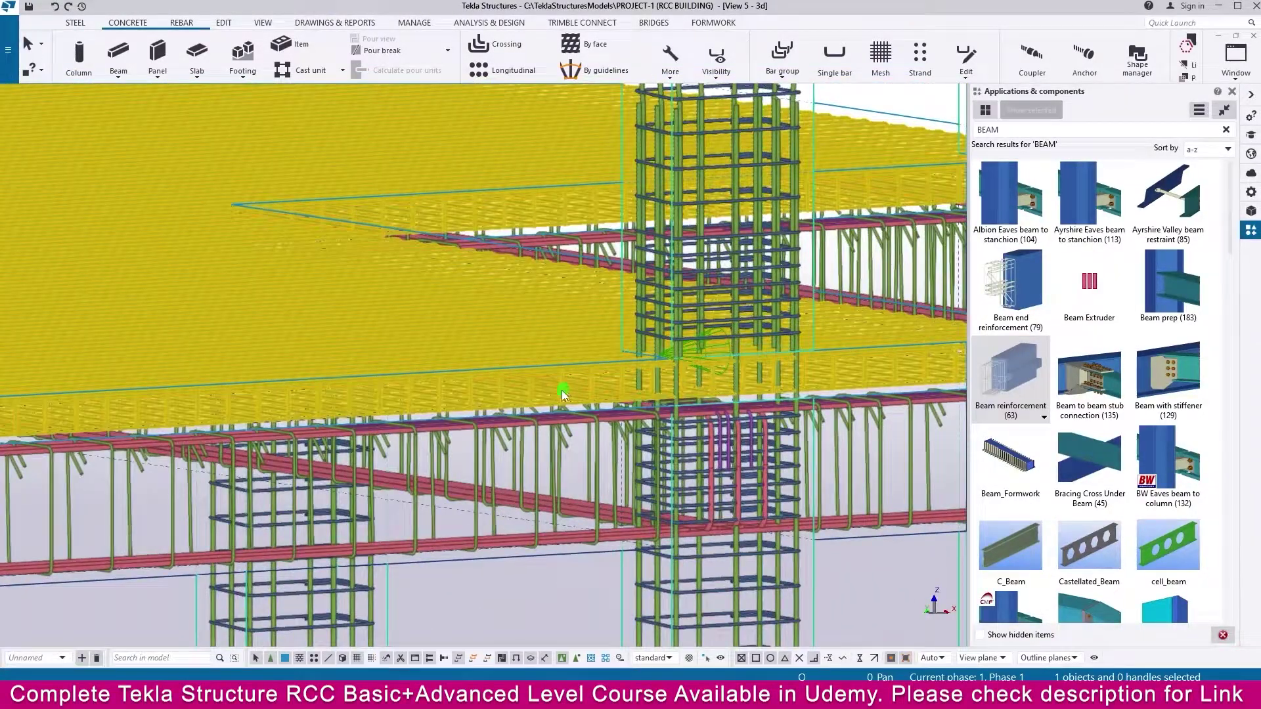
double_click(559, 390)
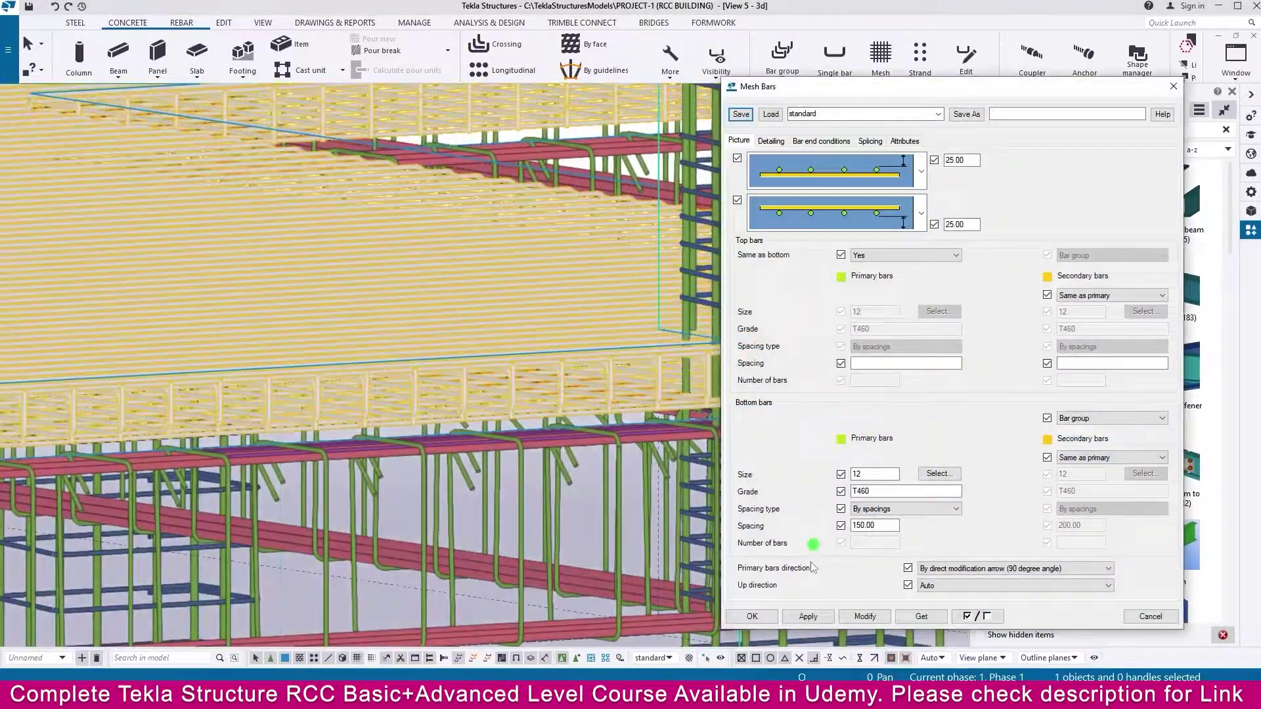
click(808, 617)
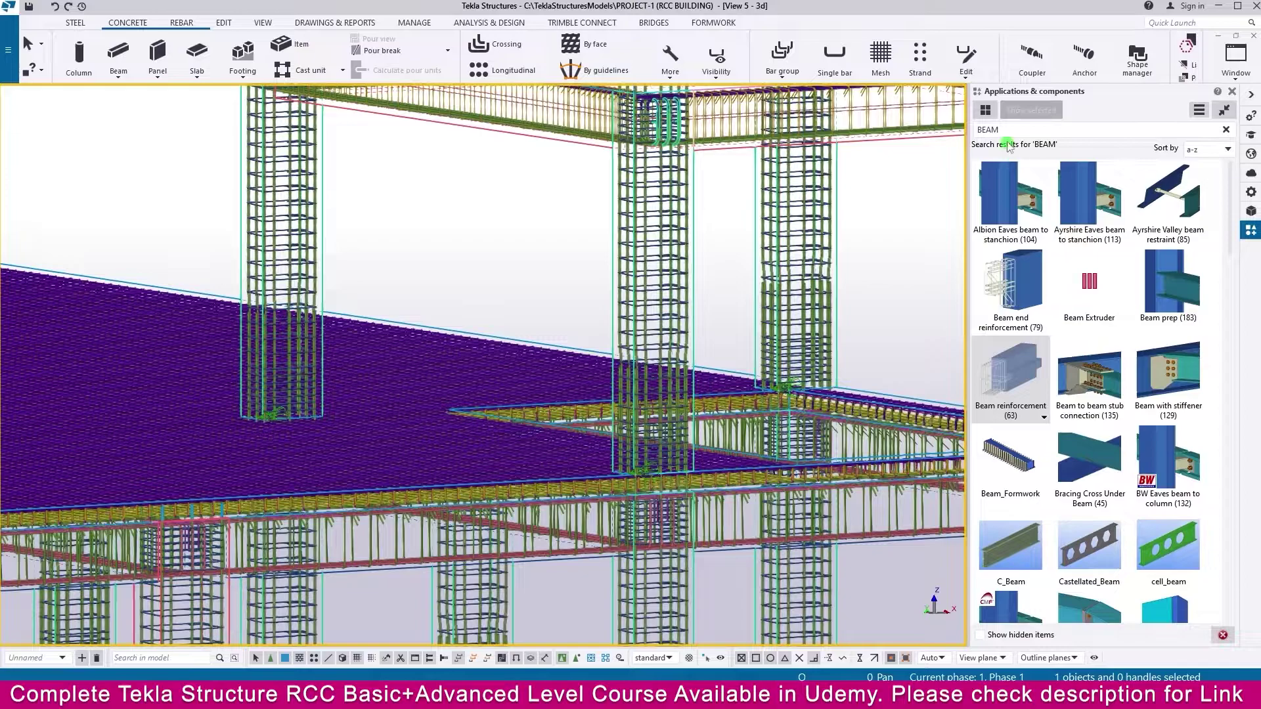
Step: Apply the Mesh Bars component to the +23500 roof slab in the bay at grids E–F
text(MESH)
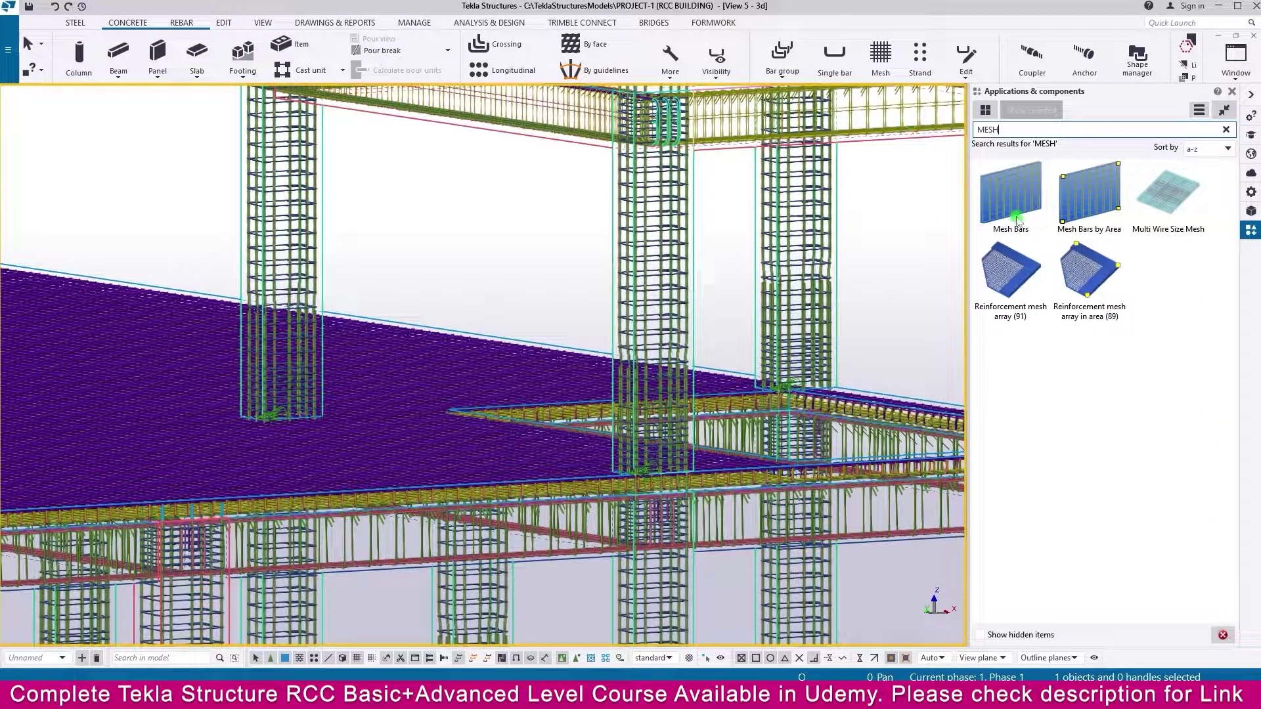
click(1019, 199)
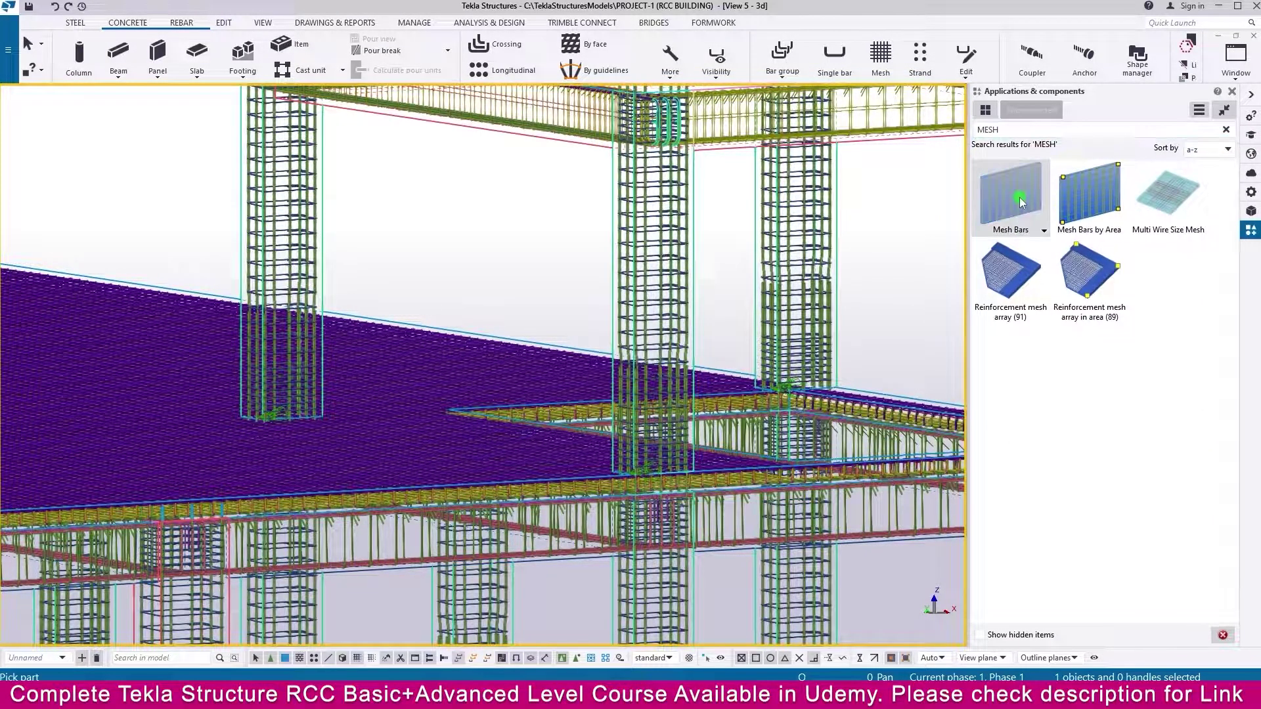
middle_drag(580, 180, 459, 413)
click(780, 228)
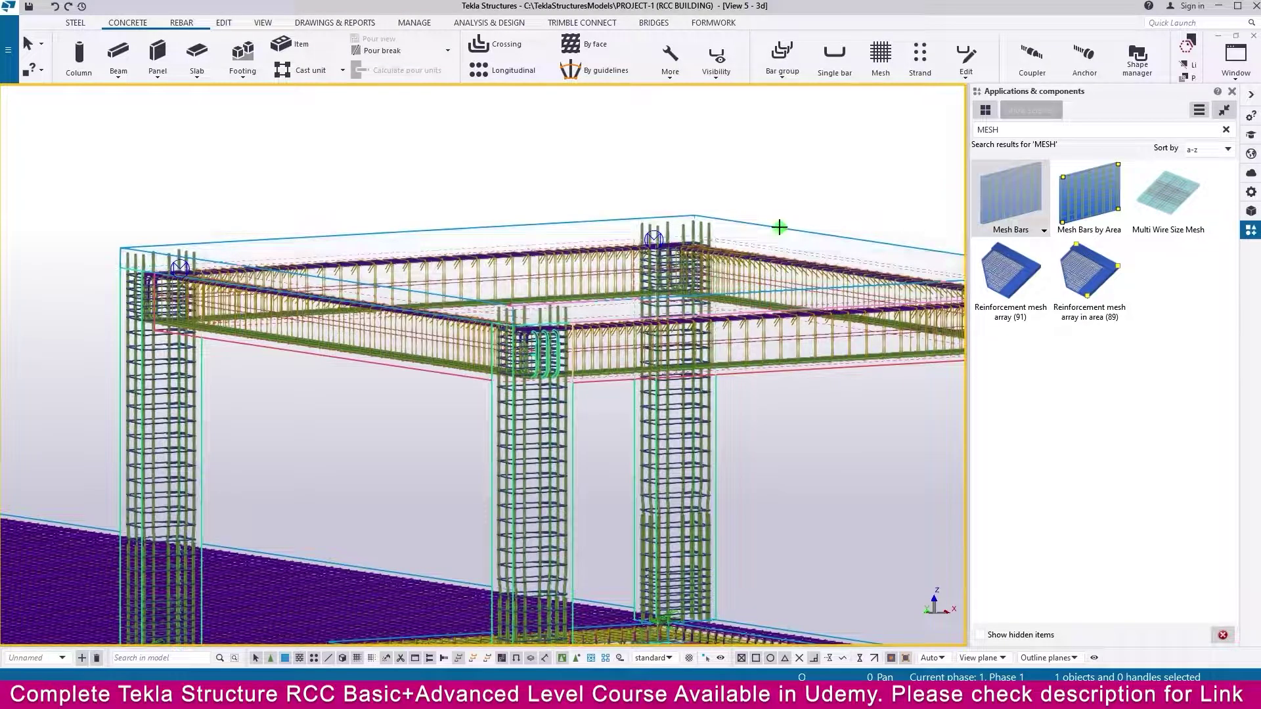
Step: Apply the same Mesh Bars reinforcement to the +23500 roof slab in the bay at grids A–B
scroll(780, 226, down, 3)
middle_drag(349, 327, 899, 347)
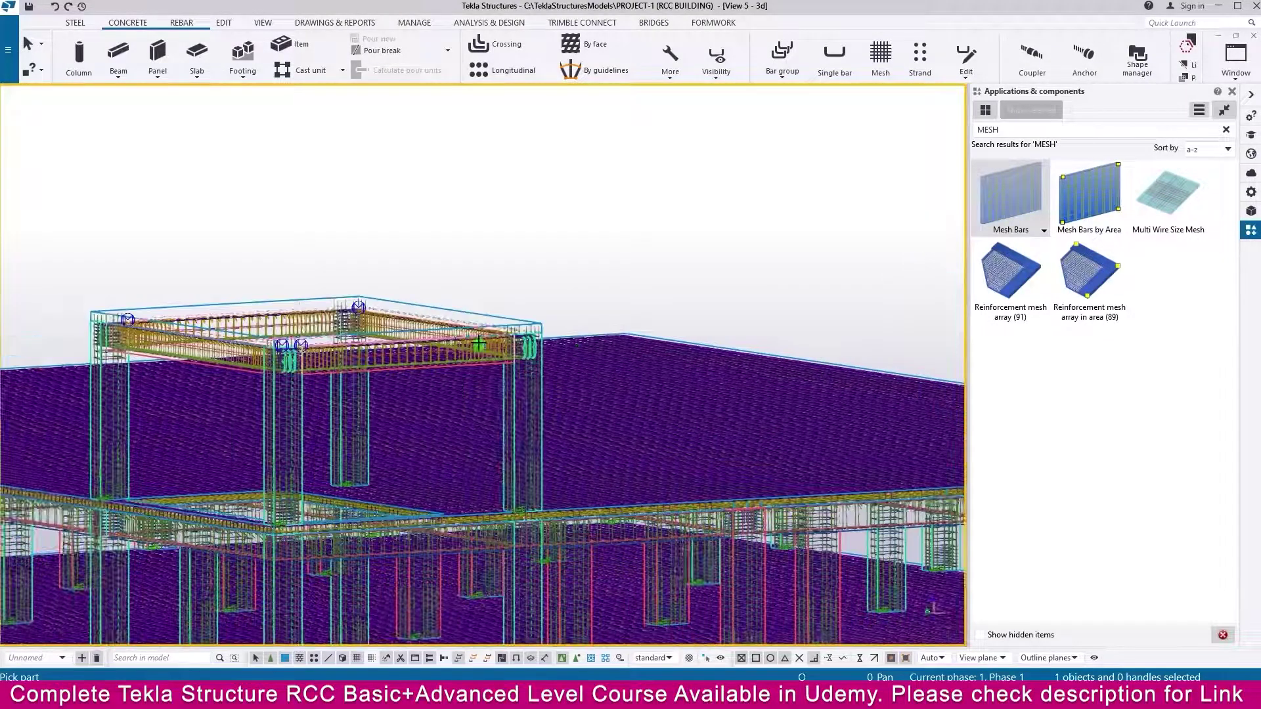
scroll(459, 306, up, 3)
scroll(381, 273, down, 5)
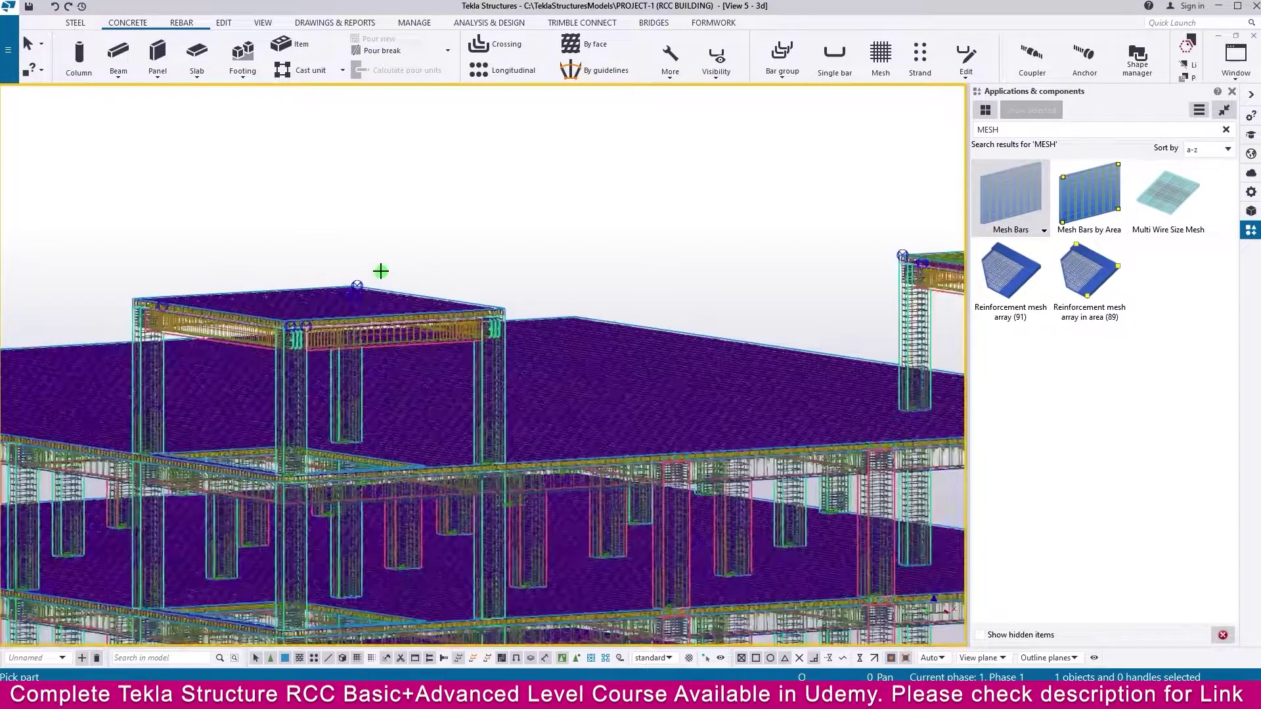
ctrl+middle_drag(593, 410, 693, 445)
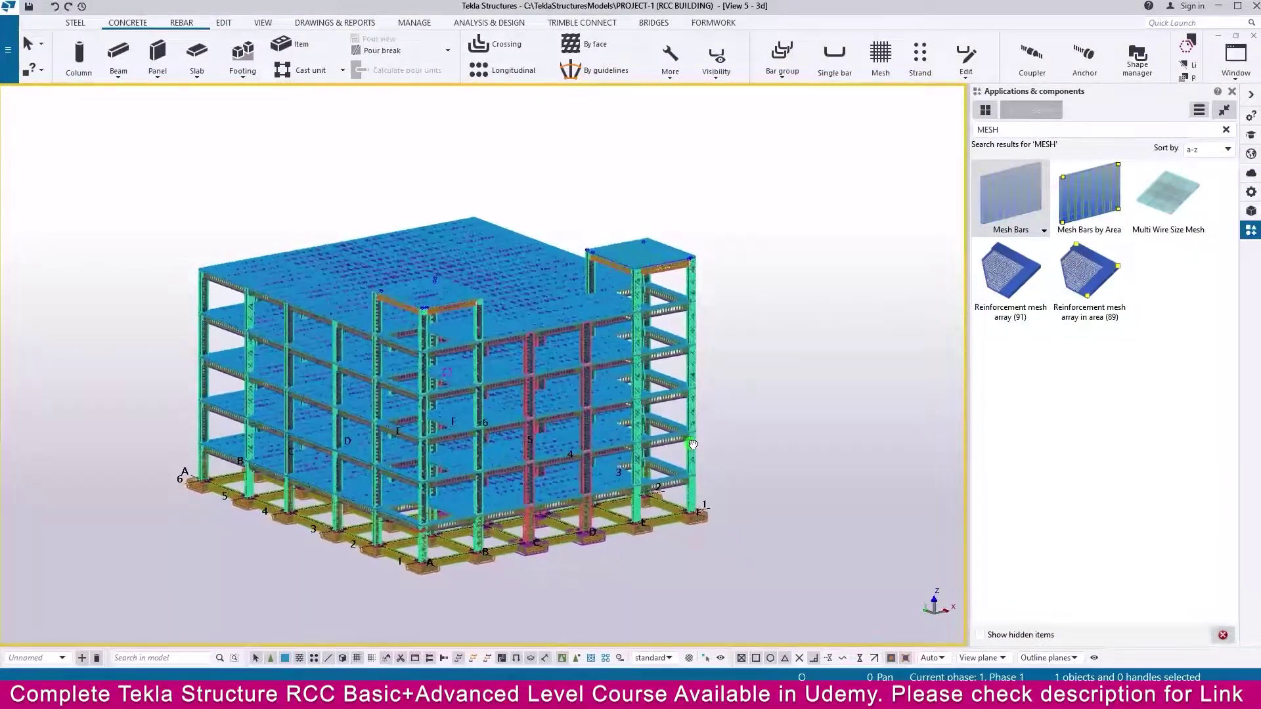
scroll(711, 447, up, 2)
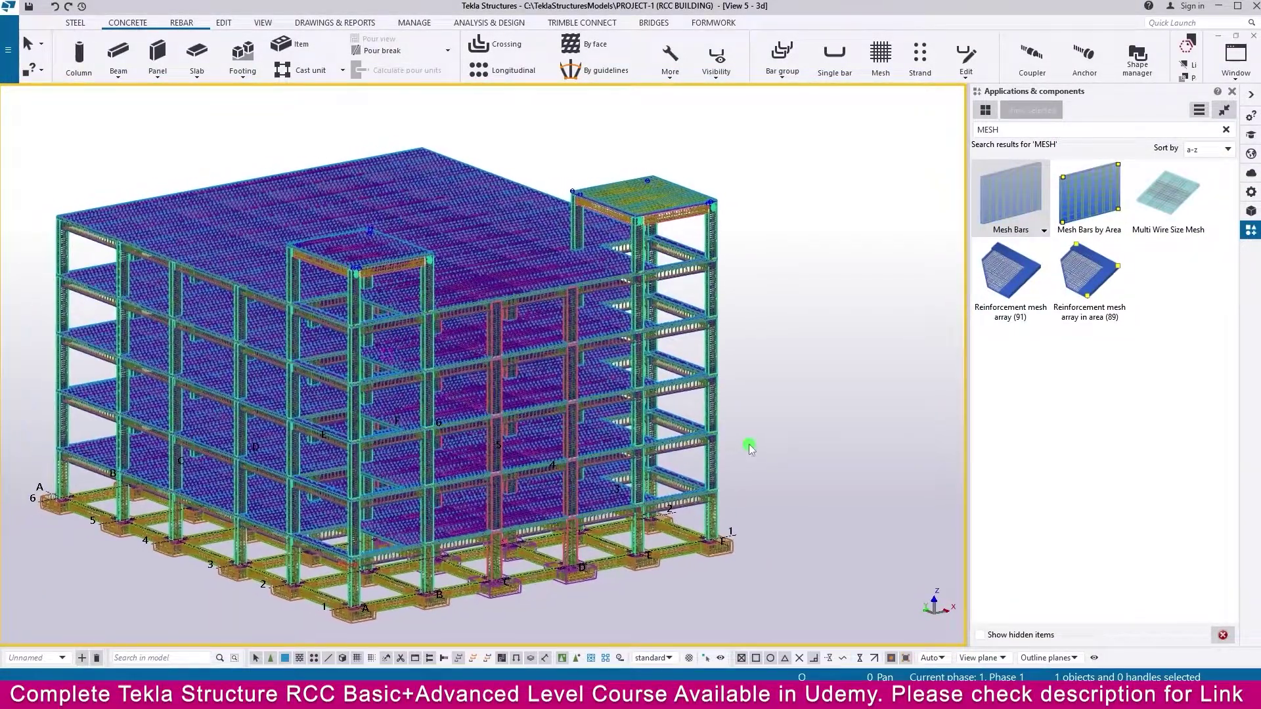